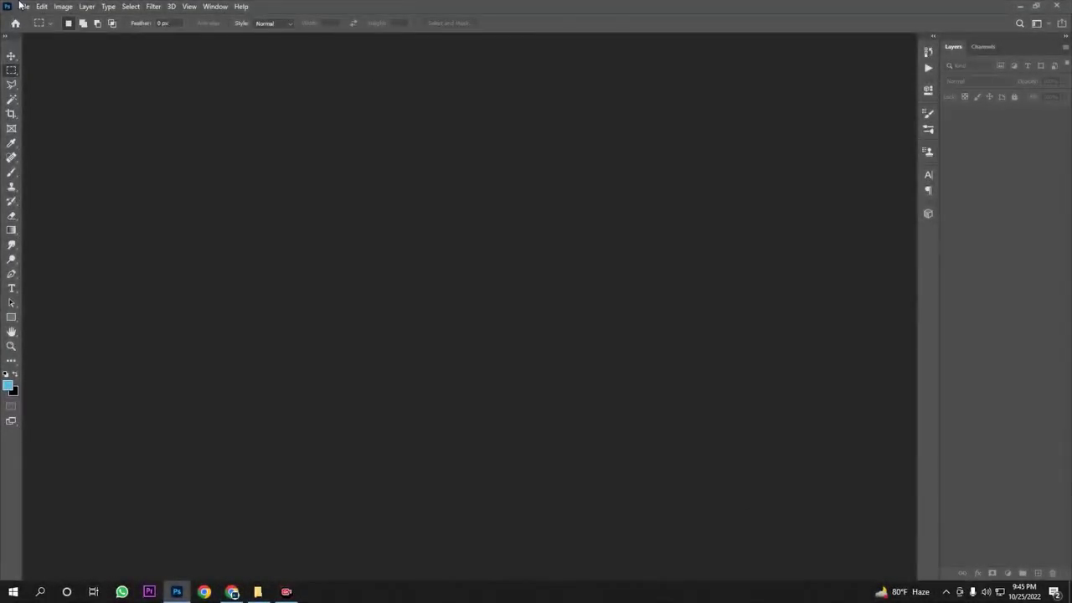
Create a new RGB document 1800 x 2000 pixels at 300 pixels/inch
{"action": "left_click", "coordinate": [25, 7]}
{"action": "left_click", "coordinate": [37, 18]}
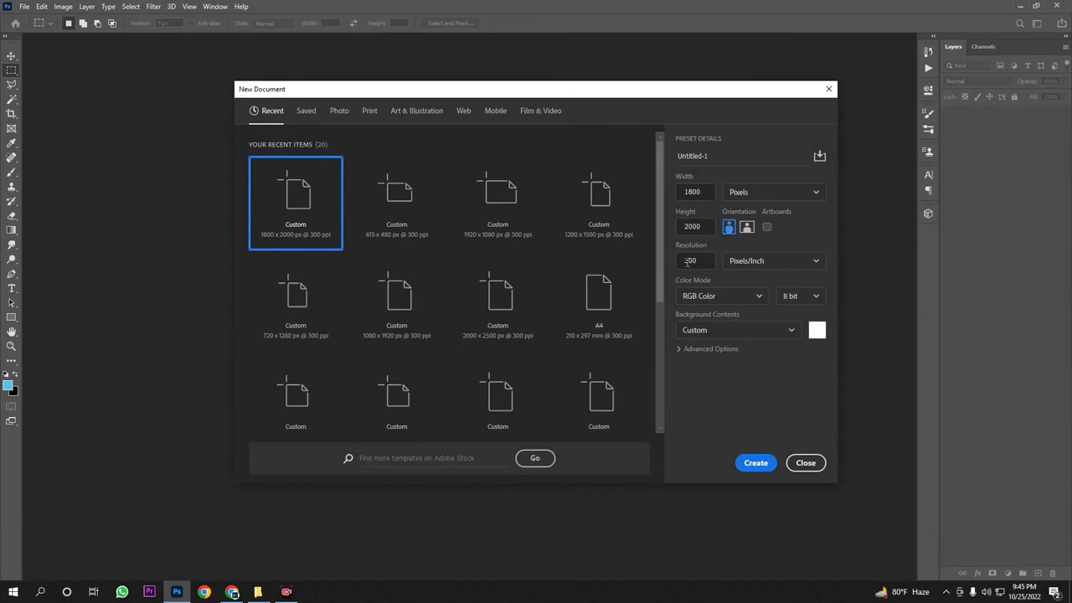
{"action": "left_click", "coordinate": [756, 462]}
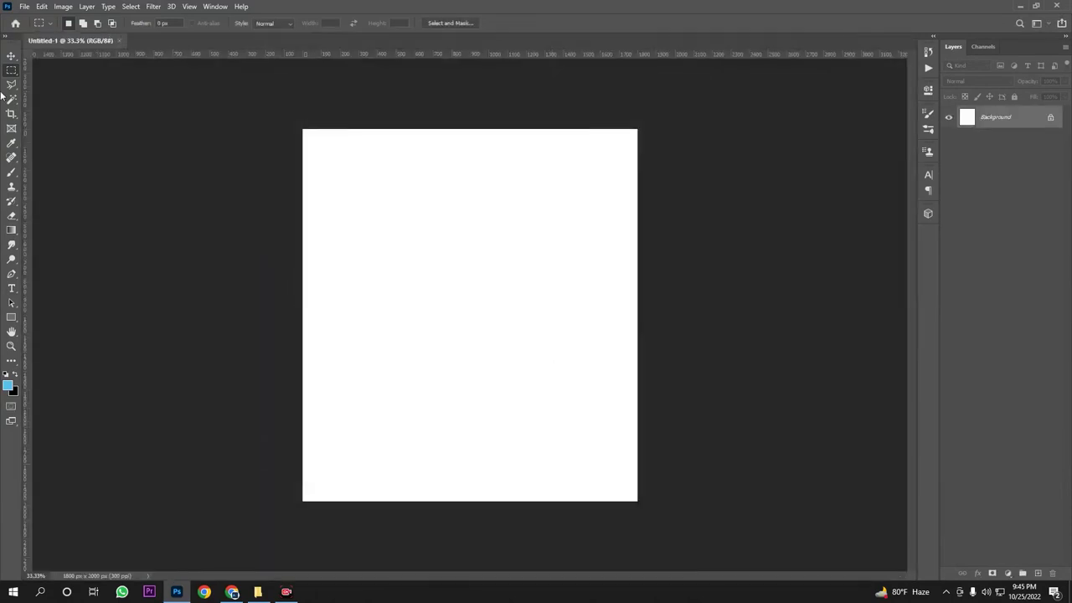
Place the file broccoli-isolated-on-white.jpg from the Ads-1 folder on the canvas and rasterize its layer
{"action": "left_click", "coordinate": [11, 55]}
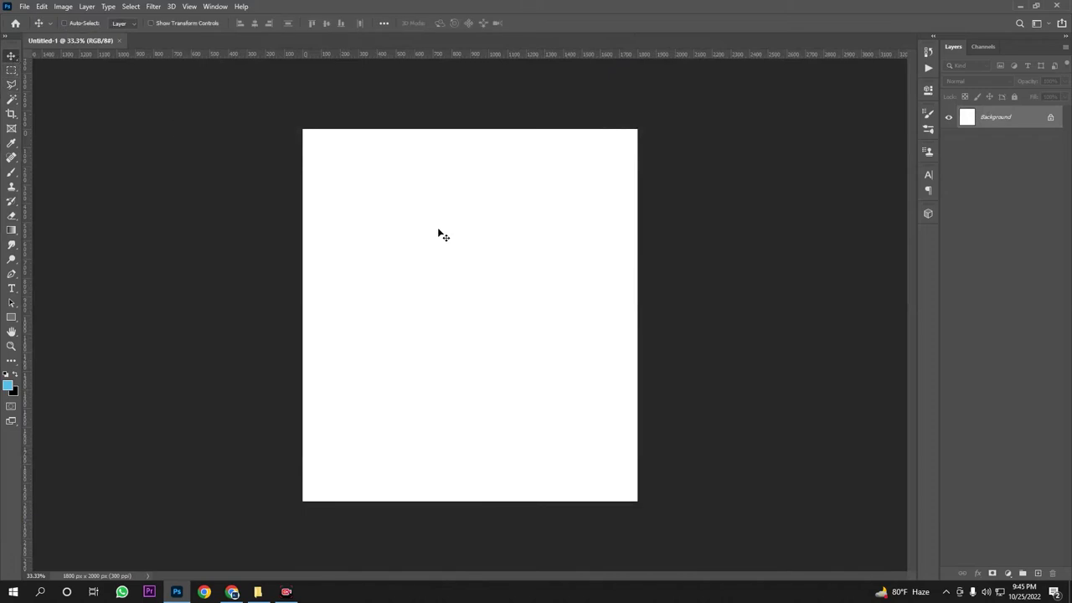
{"action": "left_click", "coordinate": [257, 591]}
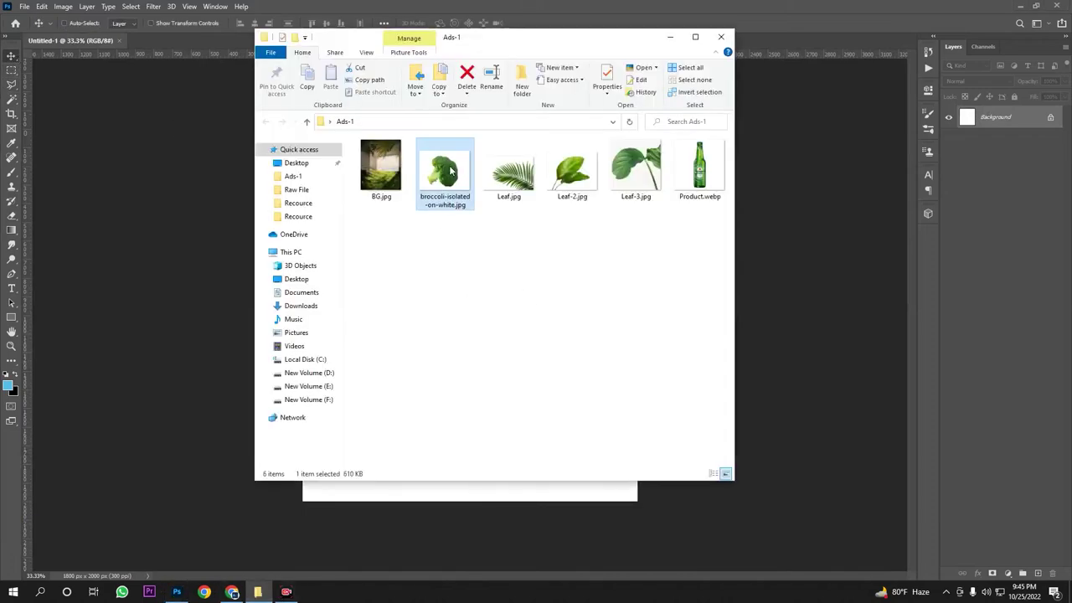
{"action": "left_click_drag", "start_coordinate": [450, 171], "coordinate": [201, 230]}
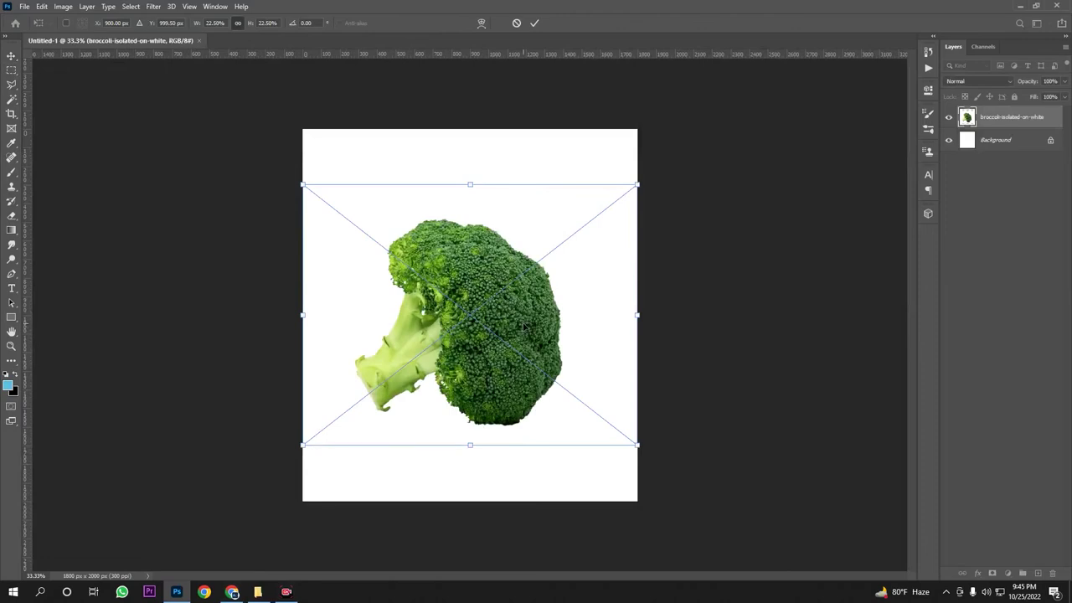
{"action": "key", "text": "Return"}
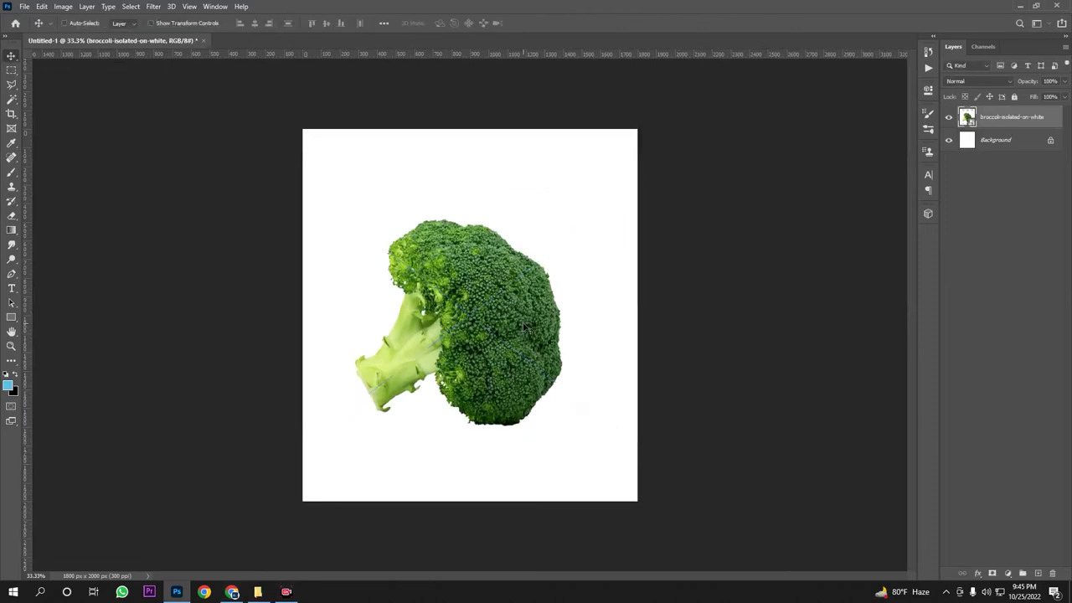
{"action": "right_click", "coordinate": [1007, 122]}
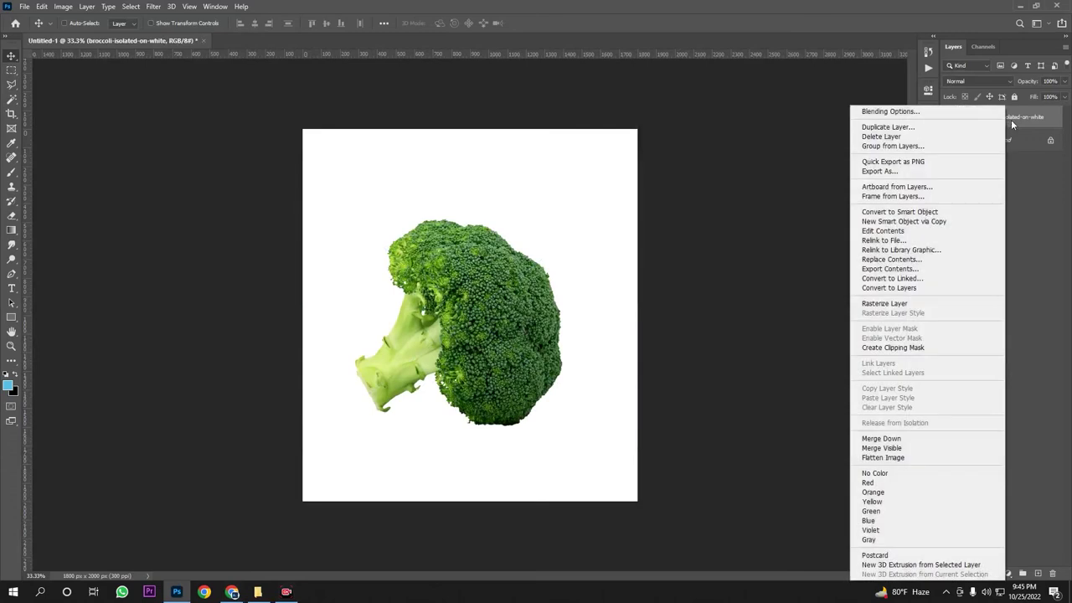
{"action": "left_click", "coordinate": [891, 303]}
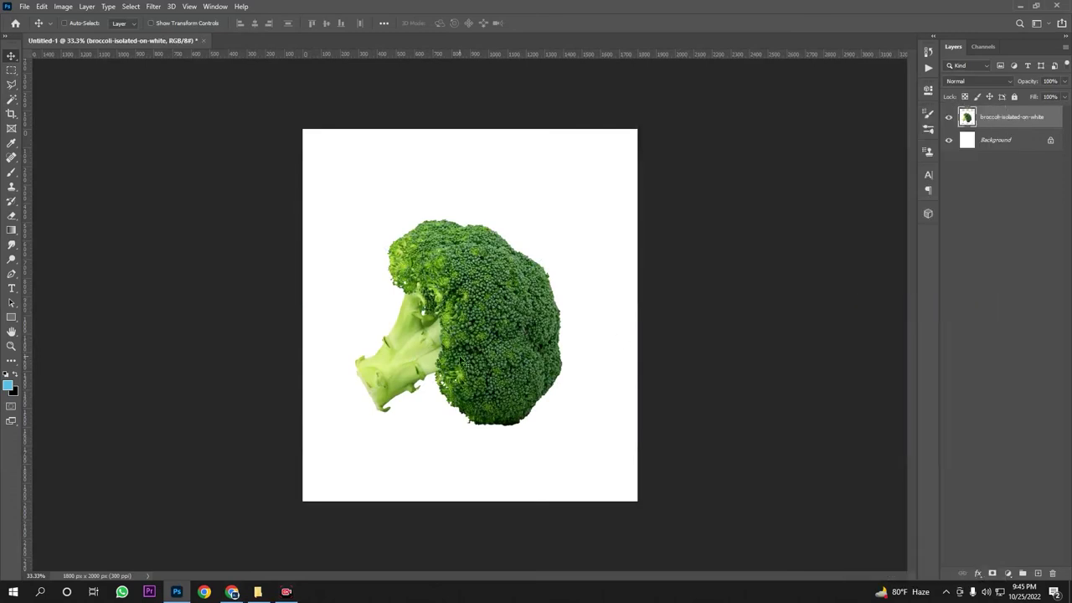
Select the white area surrounding the broccoli with the Magic Wand tool
{"action": "scroll", "coordinate": [465, 363], "scroll_direction": "up", "scroll_amount": 5}
{"action": "left_click", "coordinate": [11, 100]}
{"action": "right_click", "coordinate": [11, 100]}
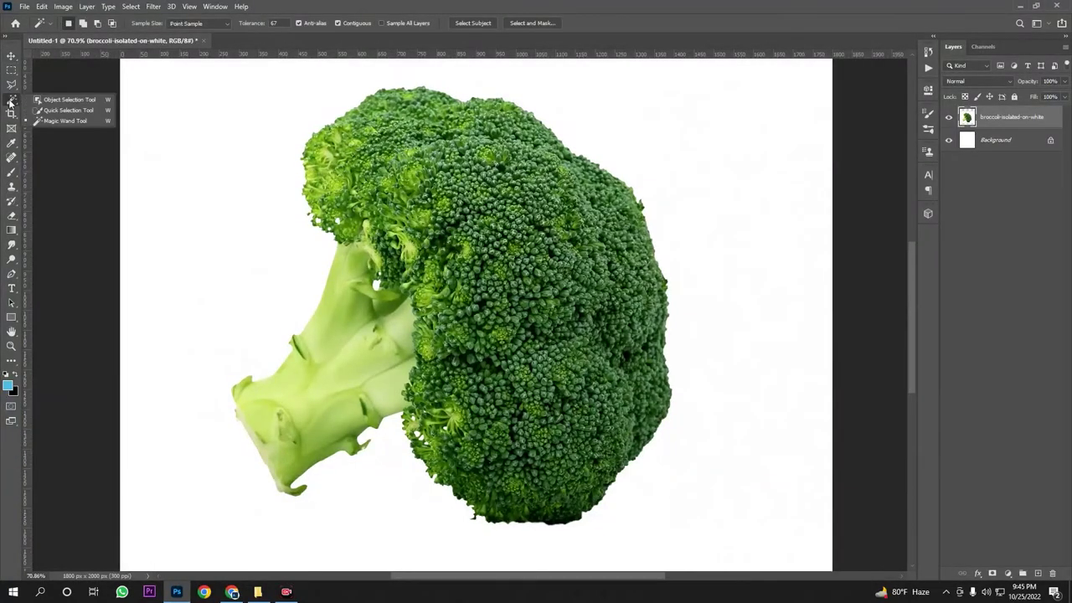
{"action": "left_click", "coordinate": [48, 123]}
{"action": "left_click", "coordinate": [295, 239]}
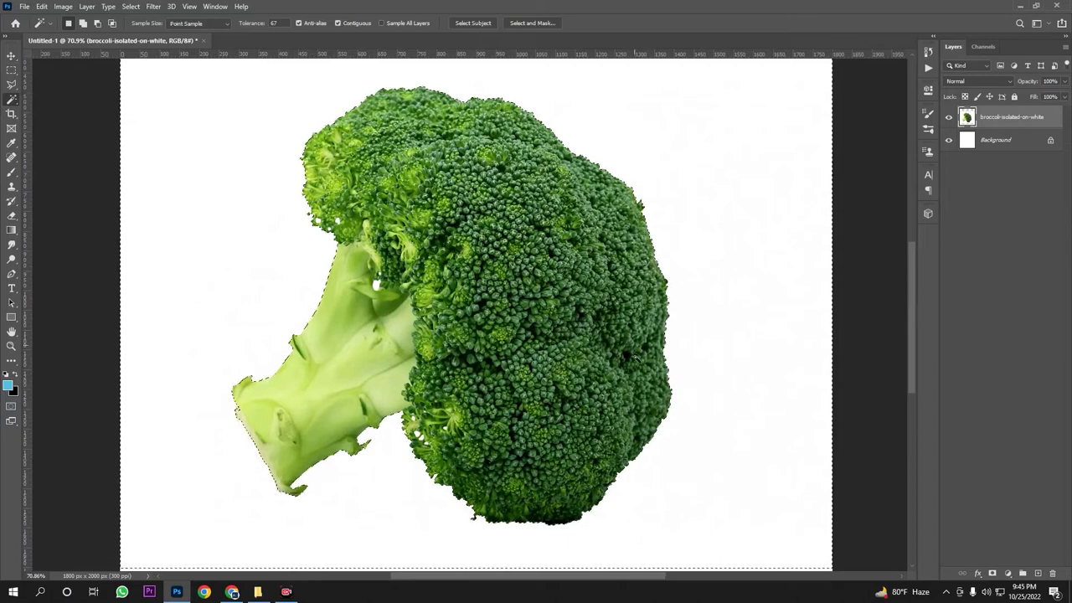
{"action": "scroll", "coordinate": [473, 314], "scroll_direction": "down", "scroll_amount": 2}
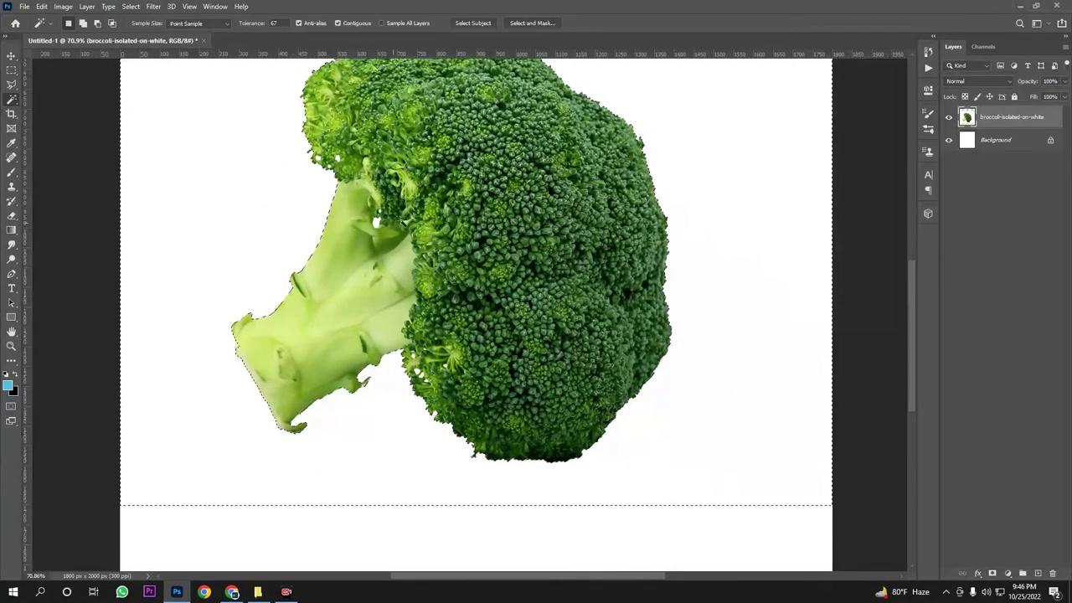
{"action": "scroll", "coordinate": [241, 91], "scroll_direction": "up", "scroll_amount": 2}
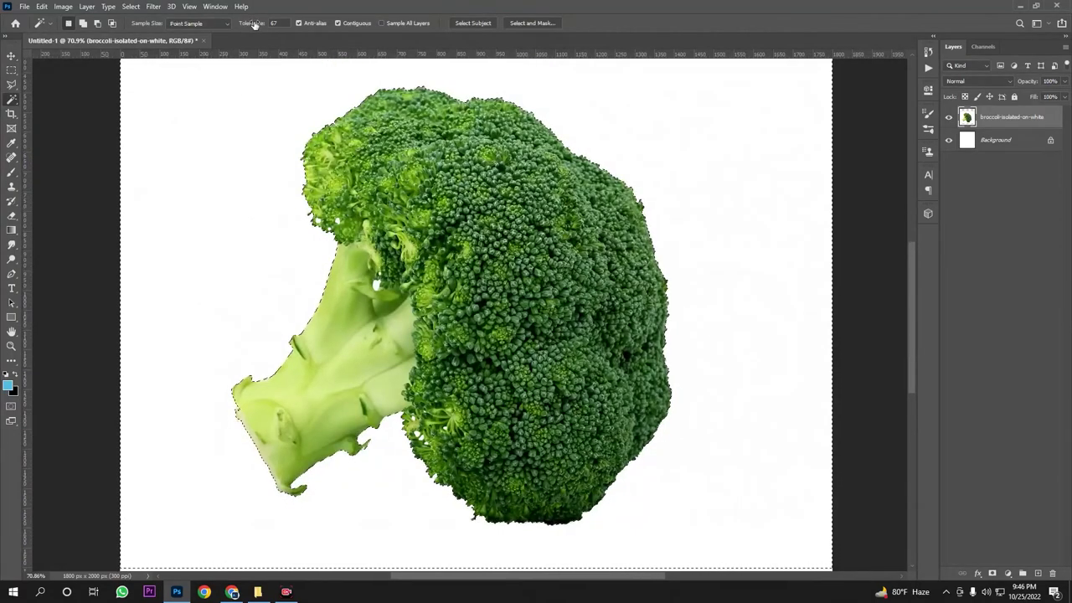
Add the enclosed white gaps in the florets above and beside the upper stem to the selection
{"action": "scroll", "coordinate": [337, 226], "scroll_direction": "up", "scroll_amount": 12}
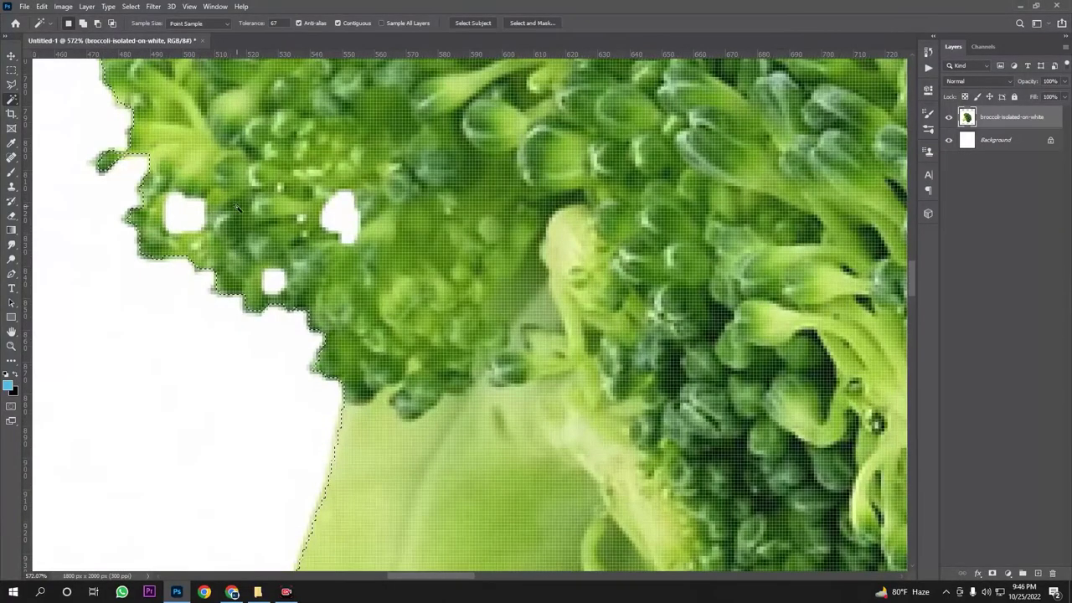
{"action": "left_click", "coordinate": [186, 216], "text": "shift"}
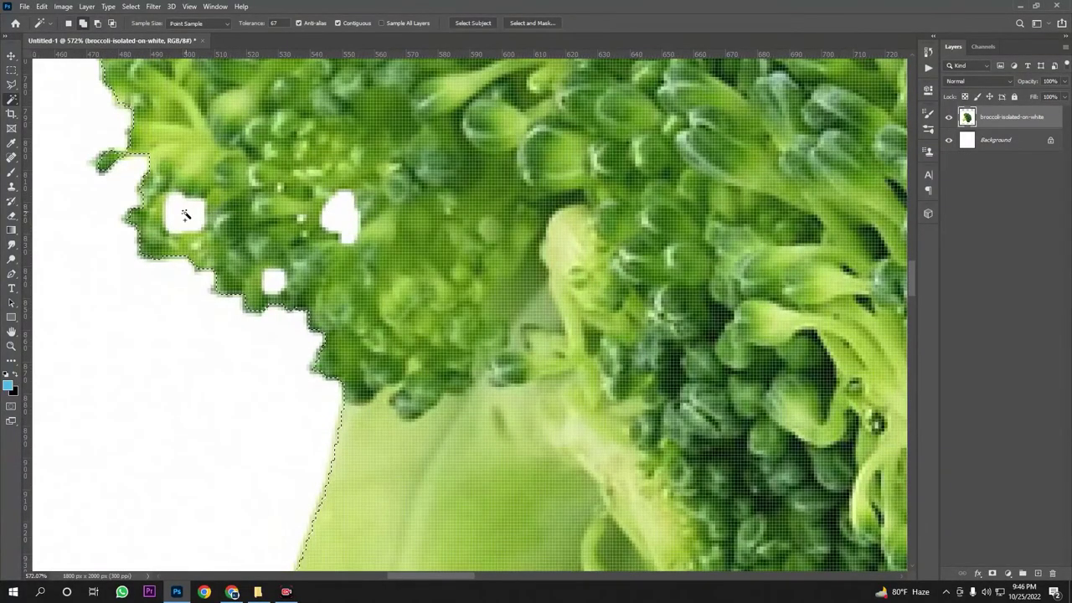
{"action": "left_click", "coordinate": [352, 219], "text": "shift"}
{"action": "left_click", "coordinate": [273, 279], "text": "shift"}
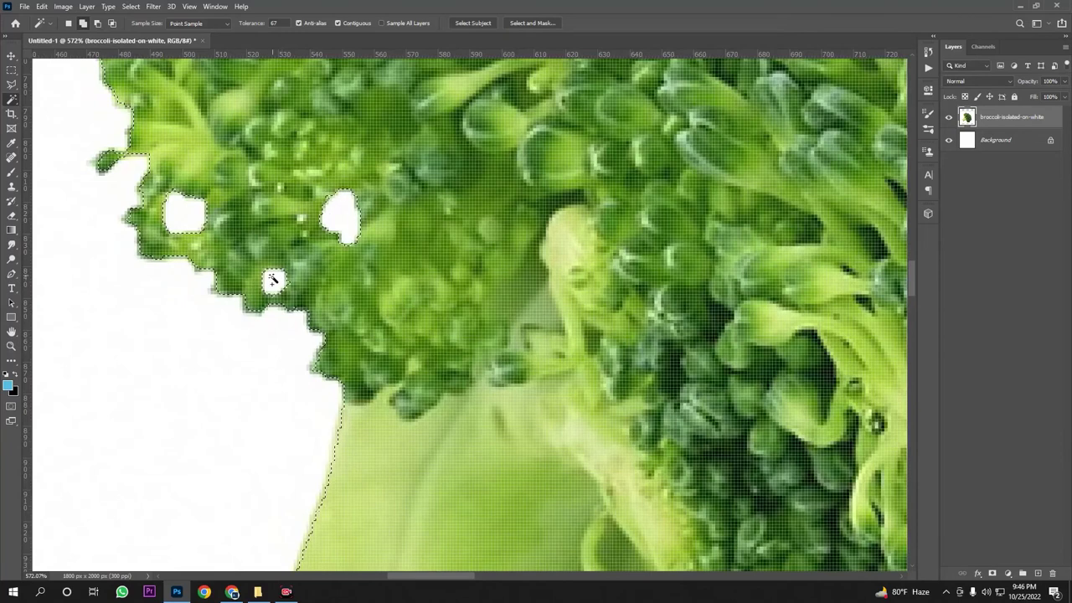
{"action": "scroll", "coordinate": [204, 303], "scroll_direction": "down", "scroll_amount": 4}
{"action": "scroll", "coordinate": [193, 303], "scroll_direction": "down", "scroll_amount": 2}
{"action": "scroll", "coordinate": [402, 414], "scroll_direction": "up", "scroll_amount": 5}
{"action": "left_click", "coordinate": [397, 409], "text": "shift"}
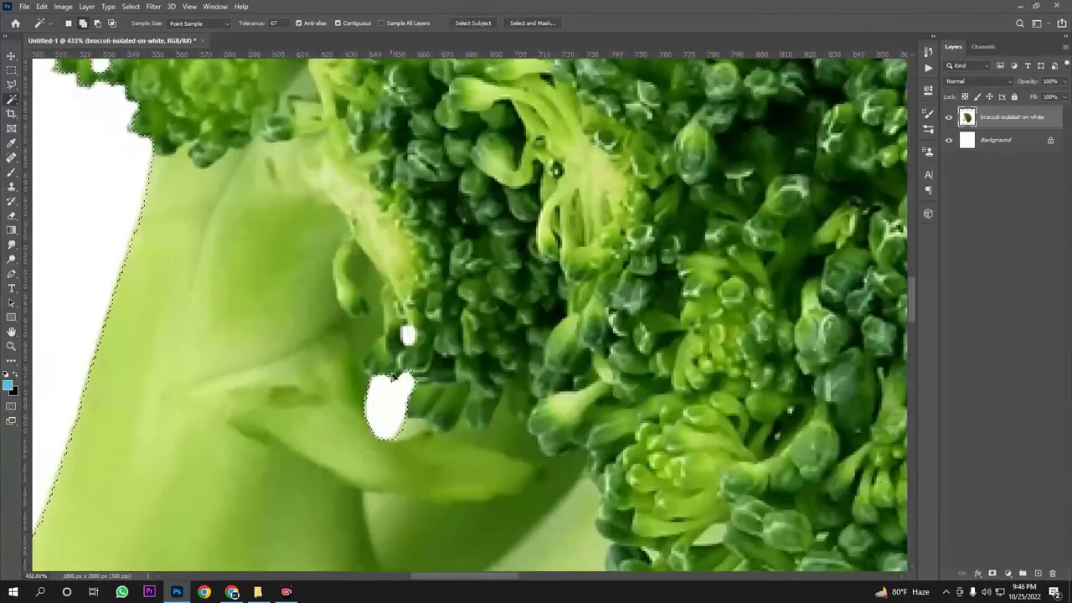
Add the enclosed white gaps and small white specks among the broccoli's lower florets to the selection
{"action": "scroll", "coordinate": [407, 335], "scroll_direction": "down", "scroll_amount": 5}
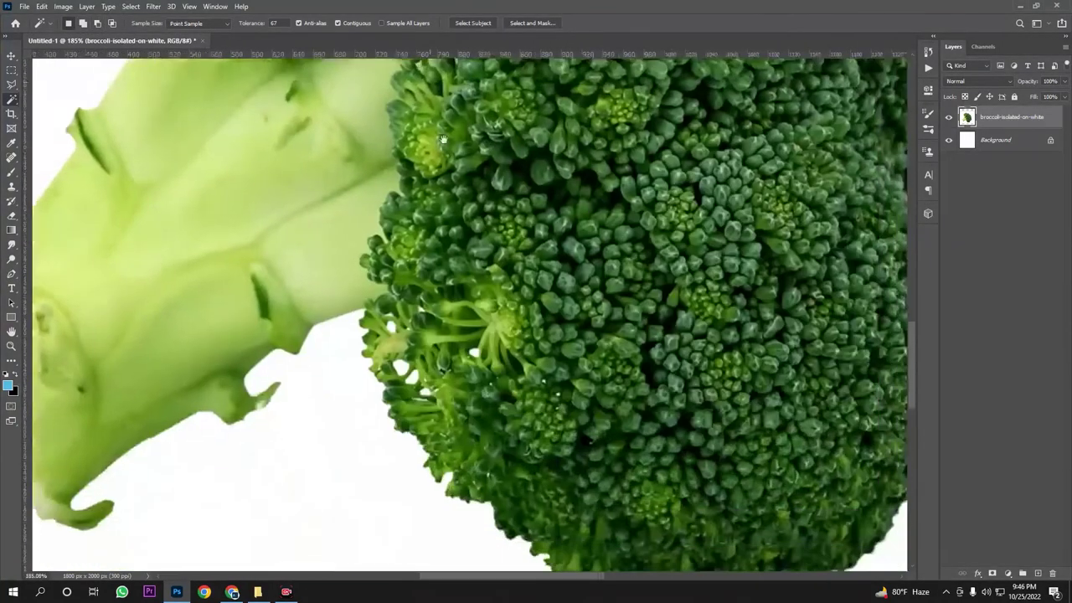
{"action": "scroll", "coordinate": [480, 310], "scroll_direction": "up", "scroll_amount": 4}
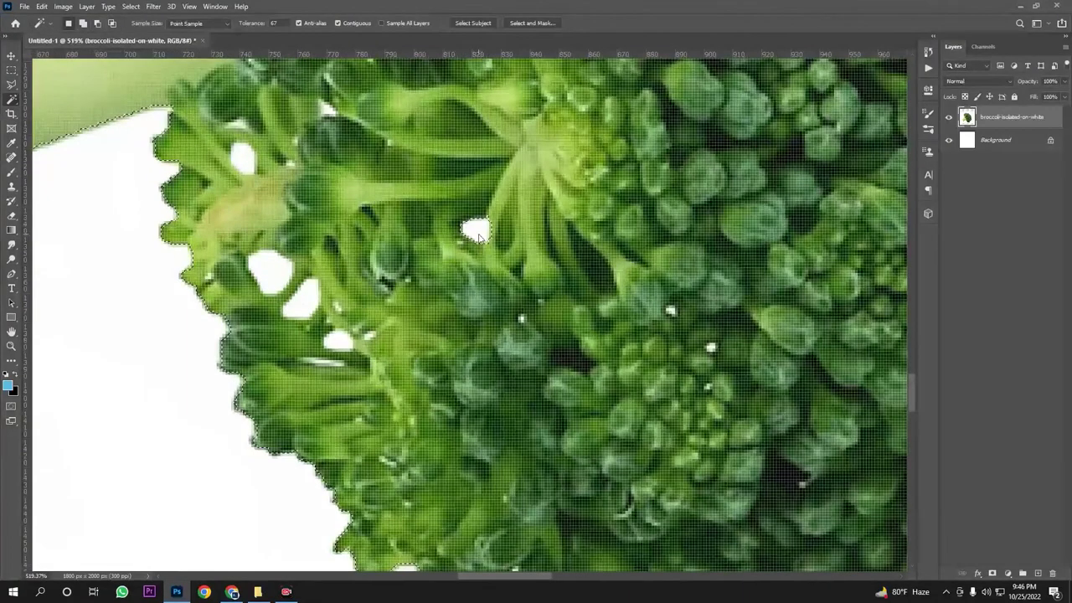
{"action": "left_click", "coordinate": [302, 311]}
{"action": "left_click", "coordinate": [339, 341]}
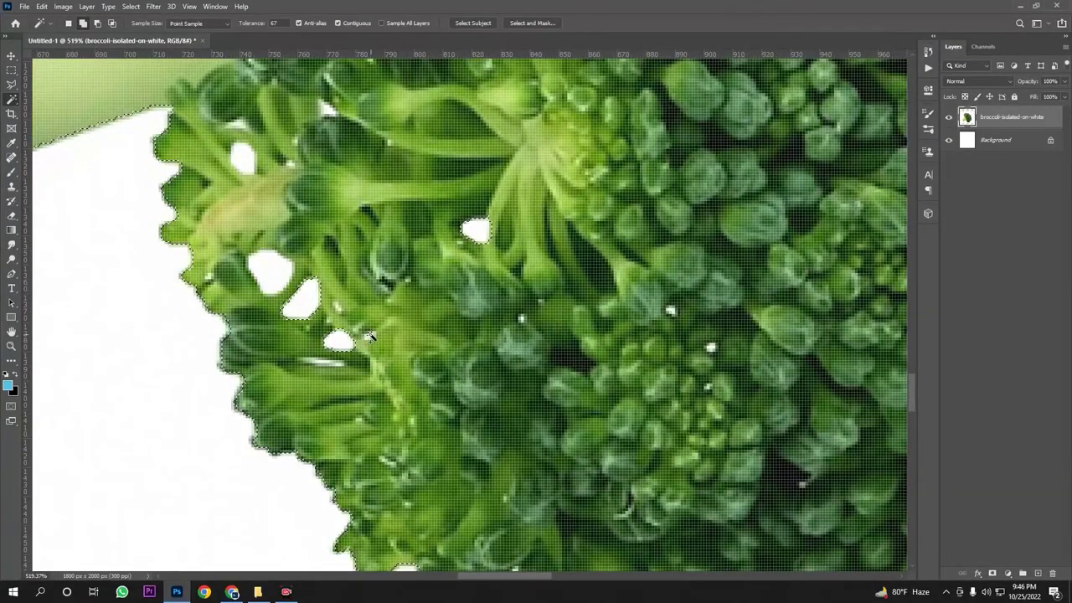
{"action": "left_click", "coordinate": [367, 340]}
{"action": "left_click", "coordinate": [243, 155]}
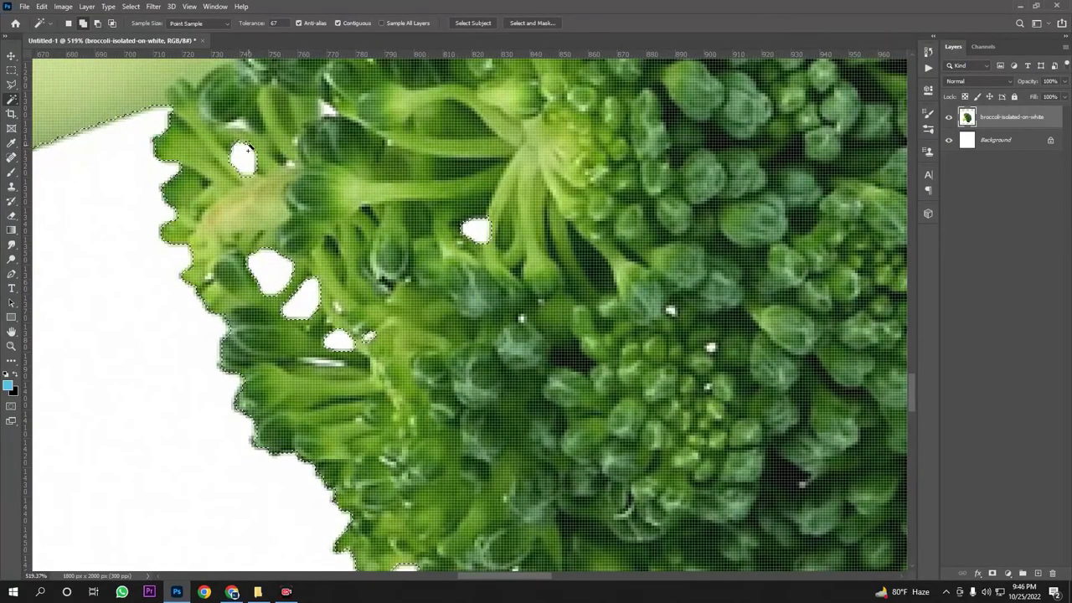
{"action": "left_click", "coordinate": [238, 126]}
{"action": "left_click", "coordinate": [329, 109]}
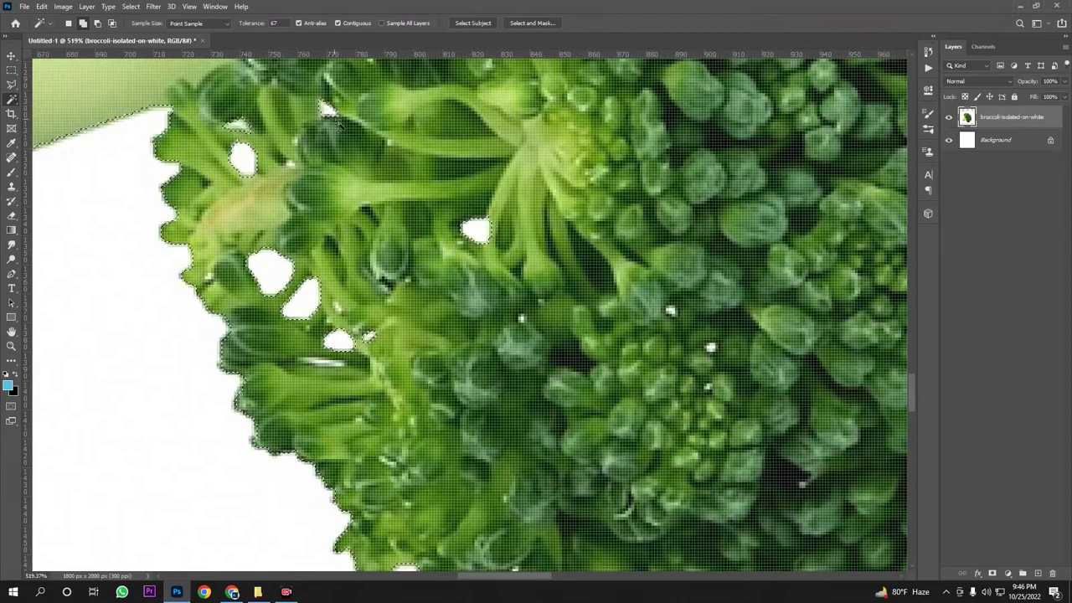
{"action": "scroll", "coordinate": [419, 185], "scroll_direction": "down", "scroll_amount": 8}
{"action": "scroll", "coordinate": [493, 266], "scroll_direction": "up", "scroll_amount": 3}
{"action": "scroll", "coordinate": [493, 269], "scroll_direction": "up", "scroll_amount": 4}
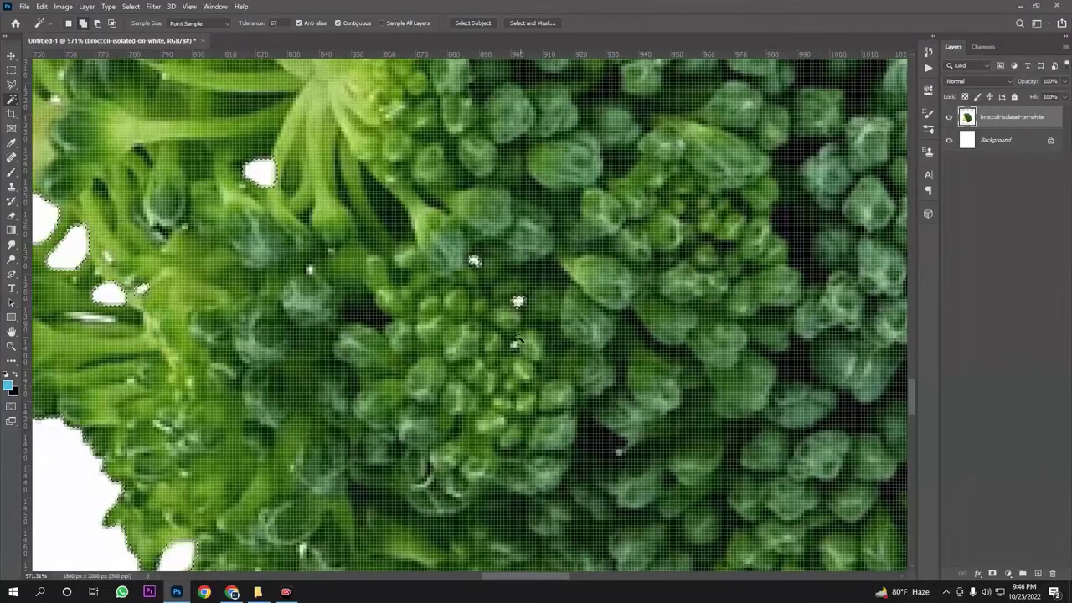
{"action": "scroll", "coordinate": [401, 279], "scroll_direction": "down", "scroll_amount": 6}
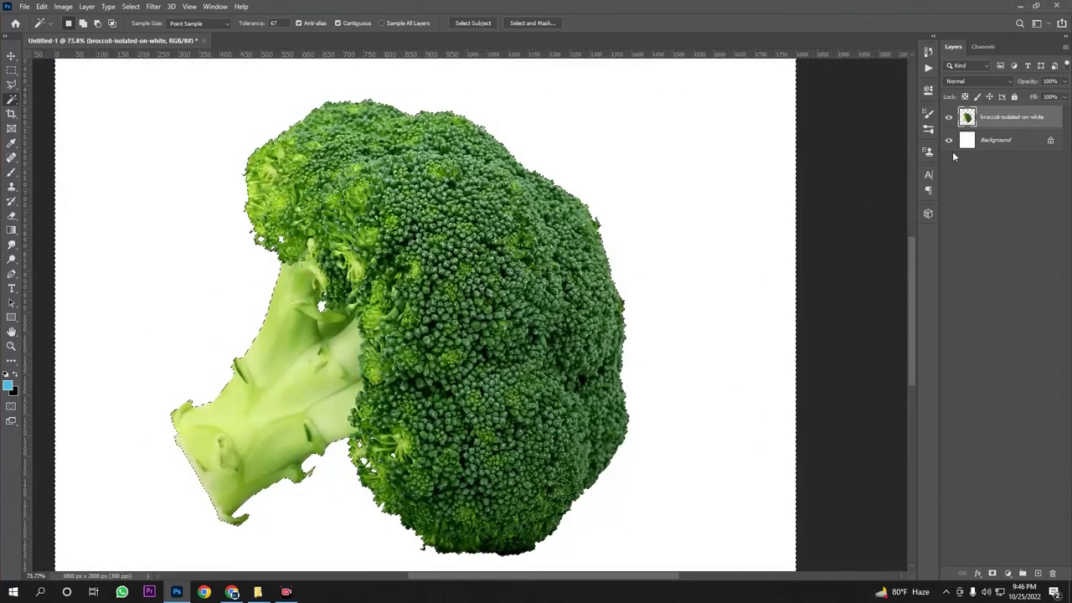
Delete the selected white area from the broccoli layer, clear the selection, and select the Background layer with its visibility on
{"action": "scroll", "coordinate": [487, 294], "scroll_direction": "down", "scroll_amount": 2}
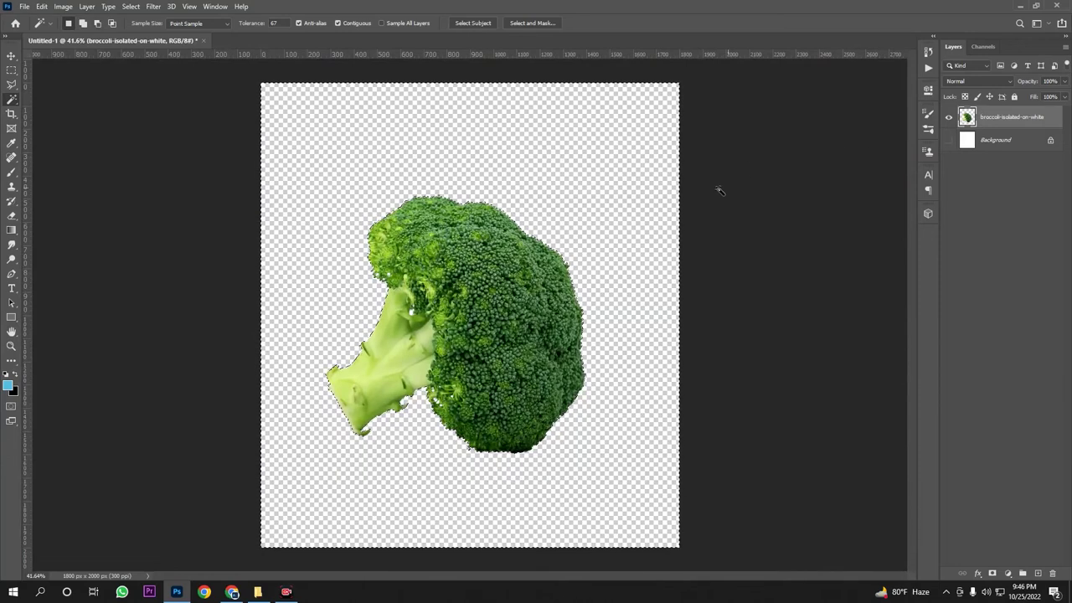
{"action": "left_click", "coordinate": [997, 141]}
{"action": "left_click", "coordinate": [949, 140]}
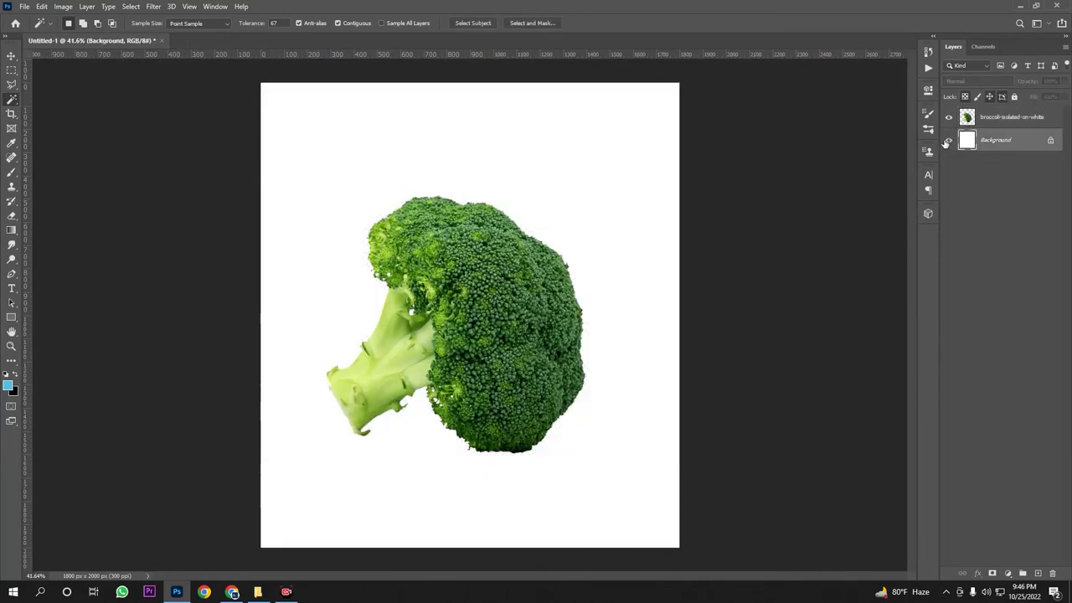
Add a Gradient fill layer between the Background layer and the broccoli layer
{"action": "left_click", "coordinate": [9, 57]}
{"action": "scroll", "coordinate": [619, 312], "scroll_direction": "down", "scroll_amount": 3}
{"action": "scroll", "coordinate": [620, 312], "scroll_direction": "up", "scroll_amount": 1}
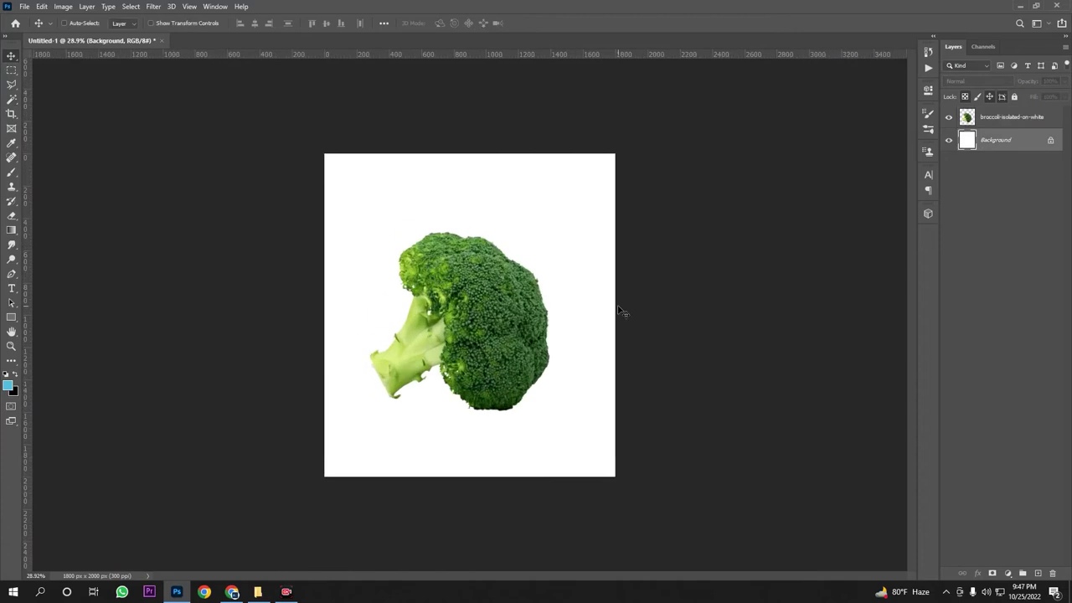
{"action": "left_click", "coordinate": [1008, 574]}
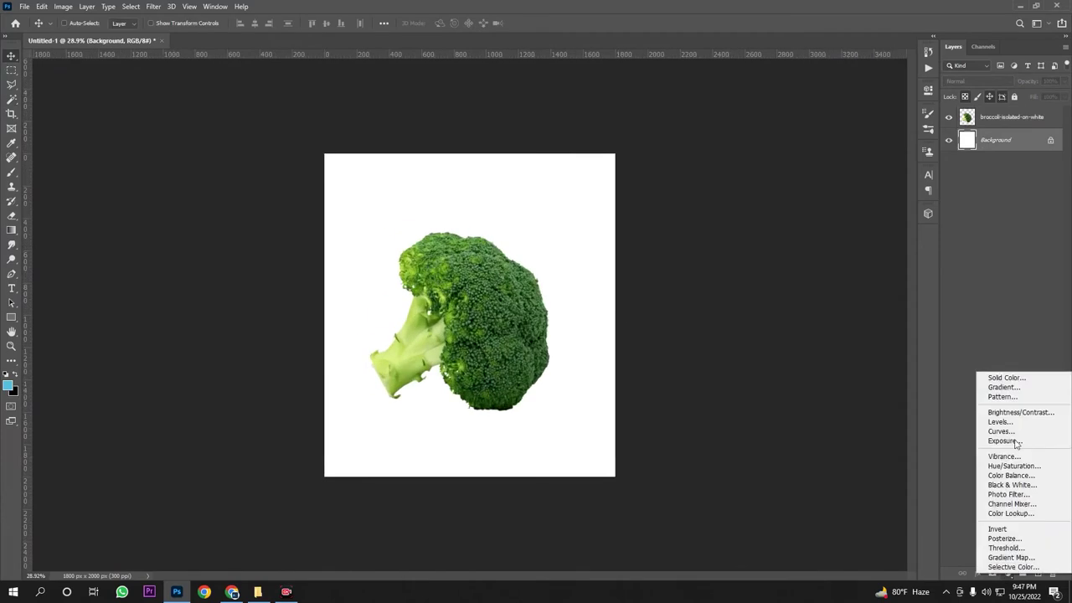
{"action": "left_click", "coordinate": [1013, 387]}
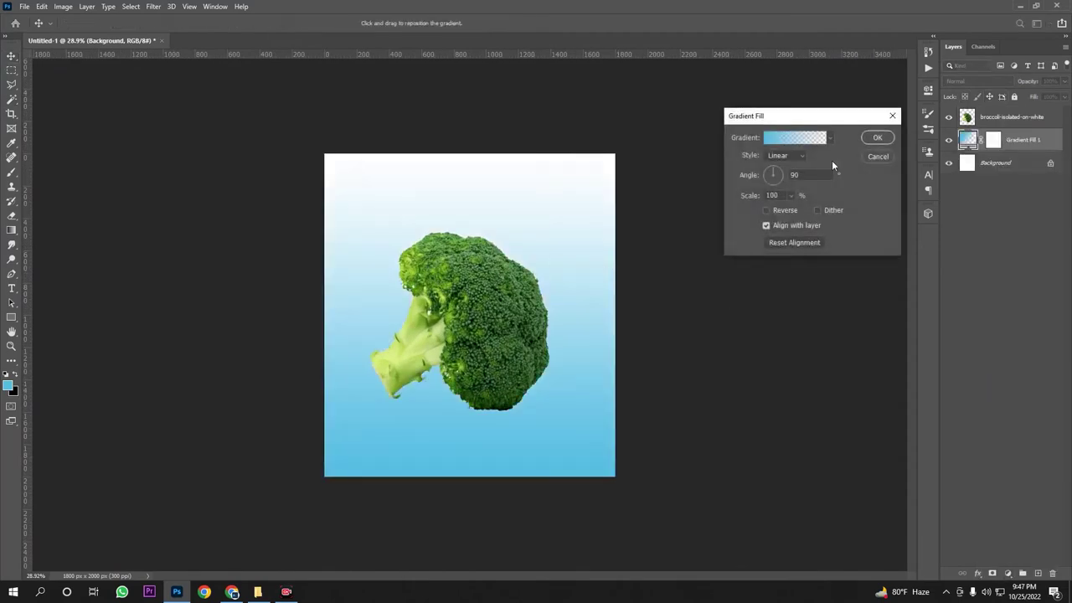
Set the gradient's starting color stop to the light green 92b849 sampled from the broccoli's stem
{"action": "left_click", "coordinate": [777, 139]}
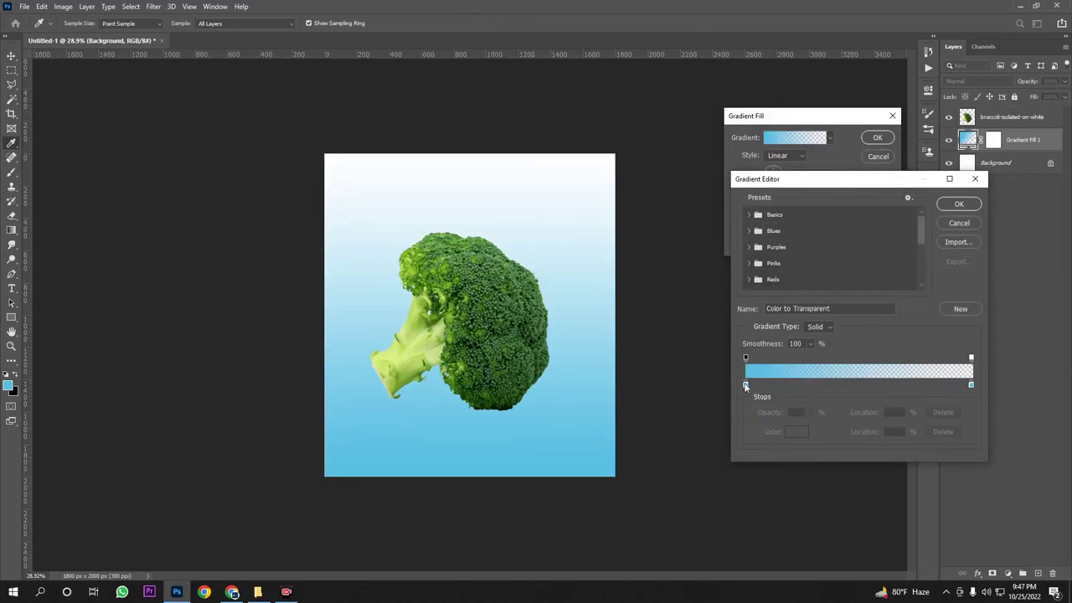
{"action": "double_click", "coordinate": [746, 386]}
{"action": "left_click", "coordinate": [413, 366]}
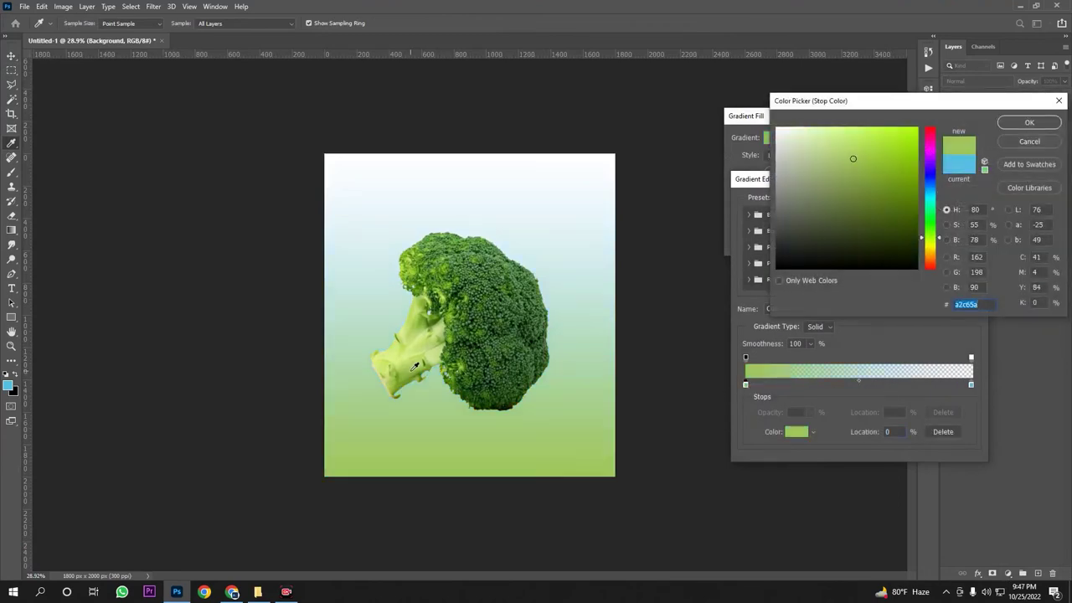
{"action": "left_click", "coordinate": [403, 379]}
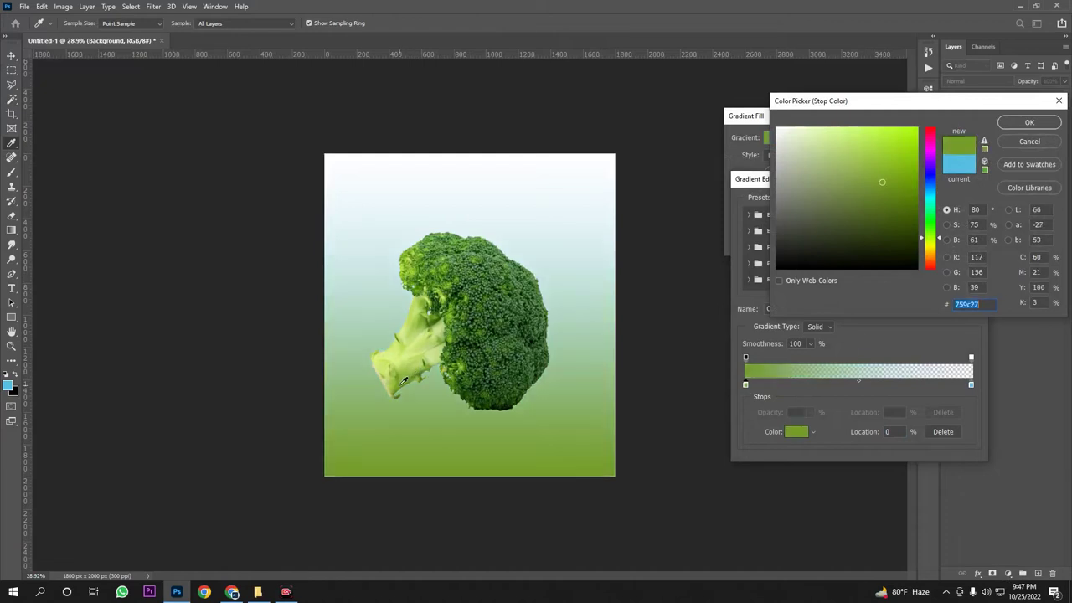
{"action": "left_click", "coordinate": [490, 397]}
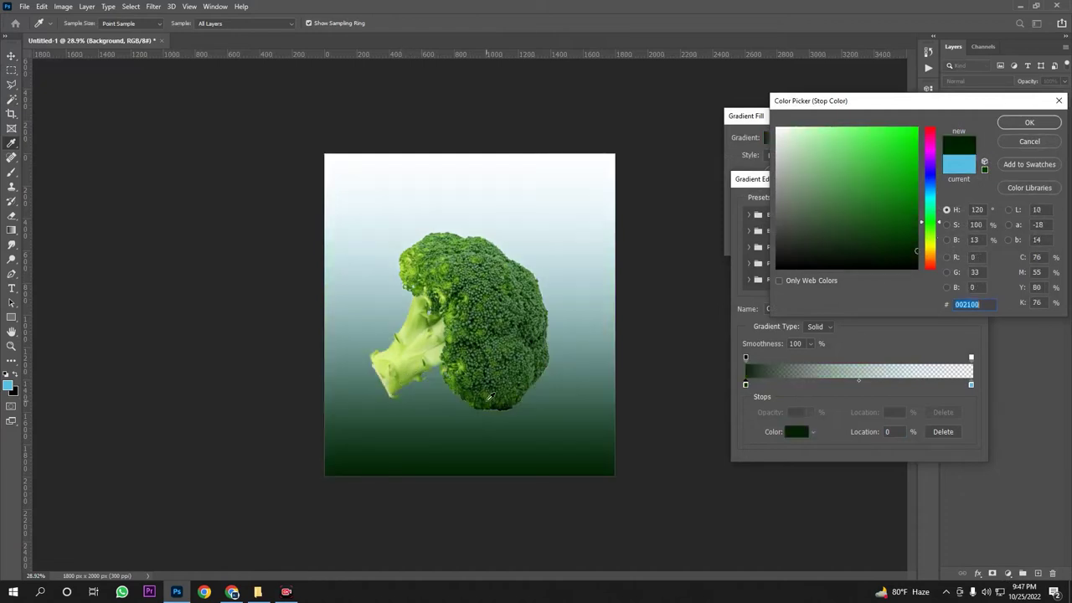
{"action": "left_click", "coordinate": [414, 368]}
{"action": "left_click", "coordinate": [410, 371]}
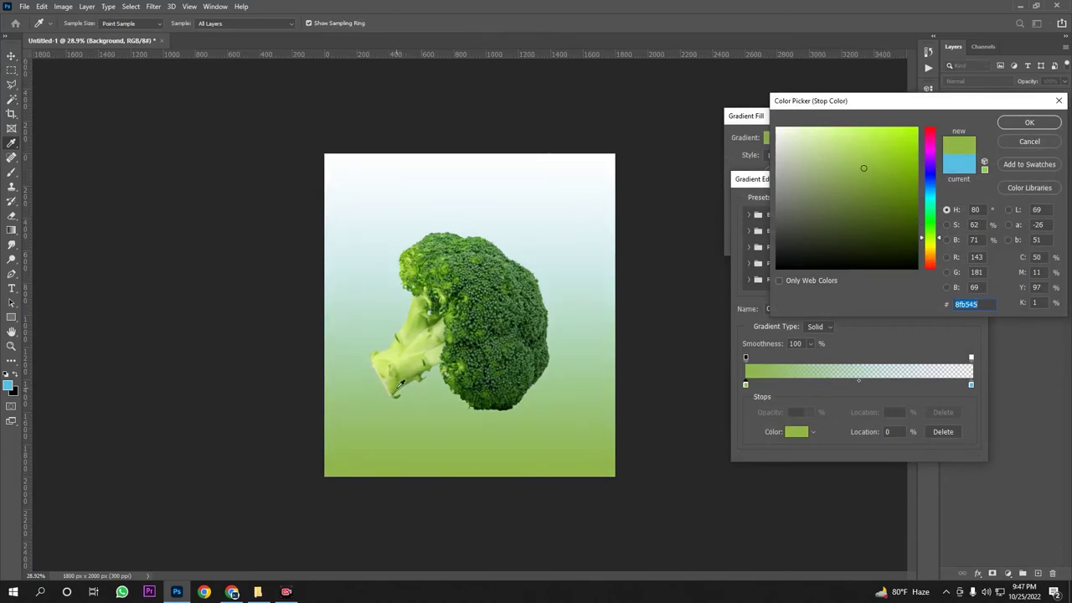
{"action": "left_click", "coordinate": [409, 376]}
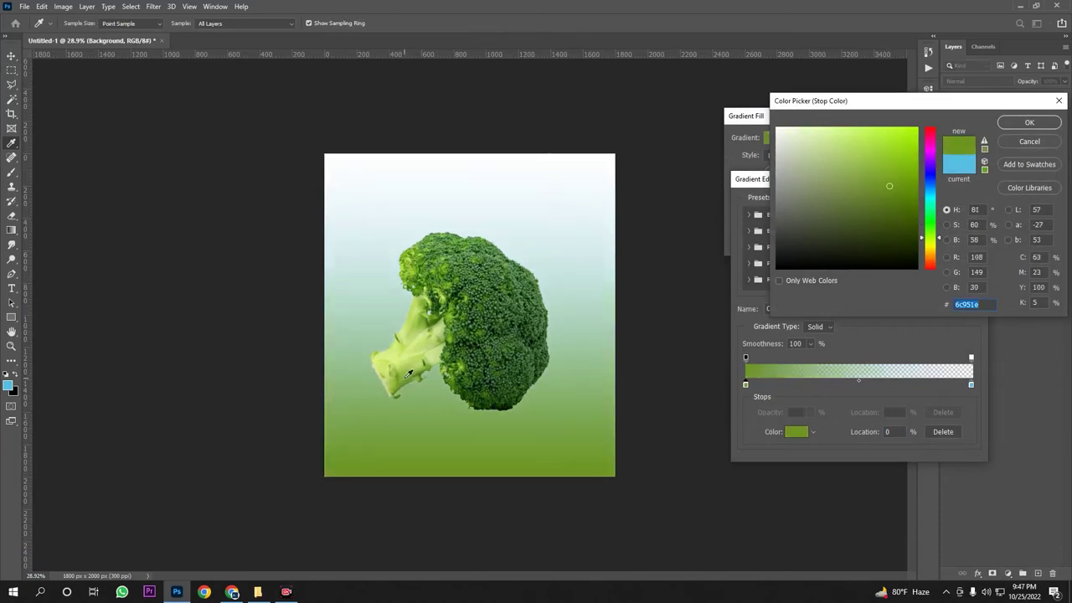
{"action": "left_click", "coordinate": [409, 373]}
{"action": "left_click", "coordinate": [408, 369]}
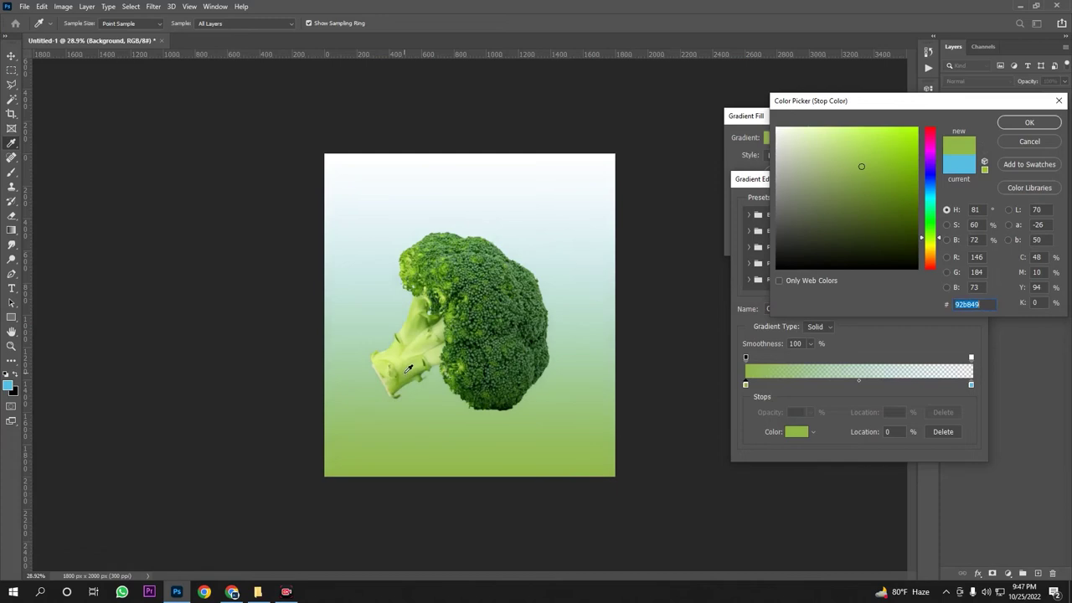
{"action": "left_click", "coordinate": [1040, 124]}
Set the gradient's end color stop to 92b849 and apply the gradient fill
{"action": "double_click", "coordinate": [971, 386]}
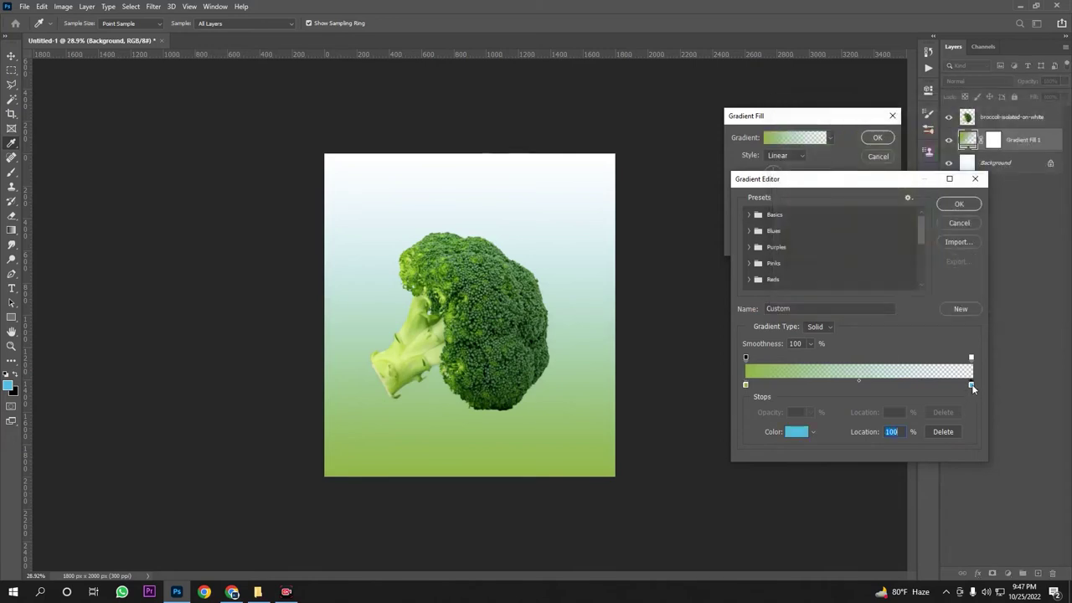
{"action": "type", "text": "92b849"}
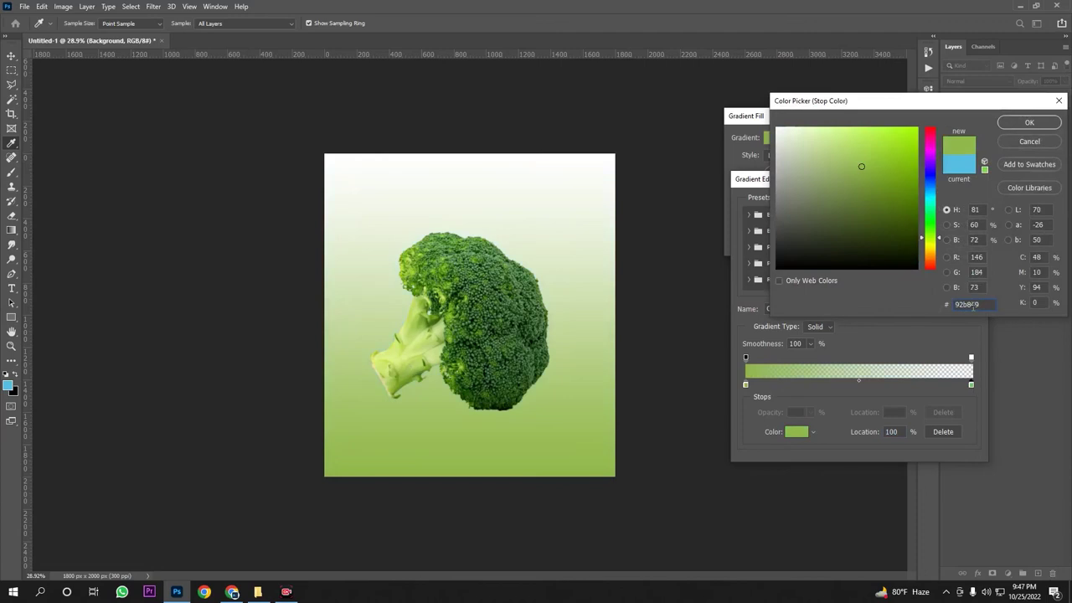
{"action": "left_click", "coordinate": [1029, 122]}
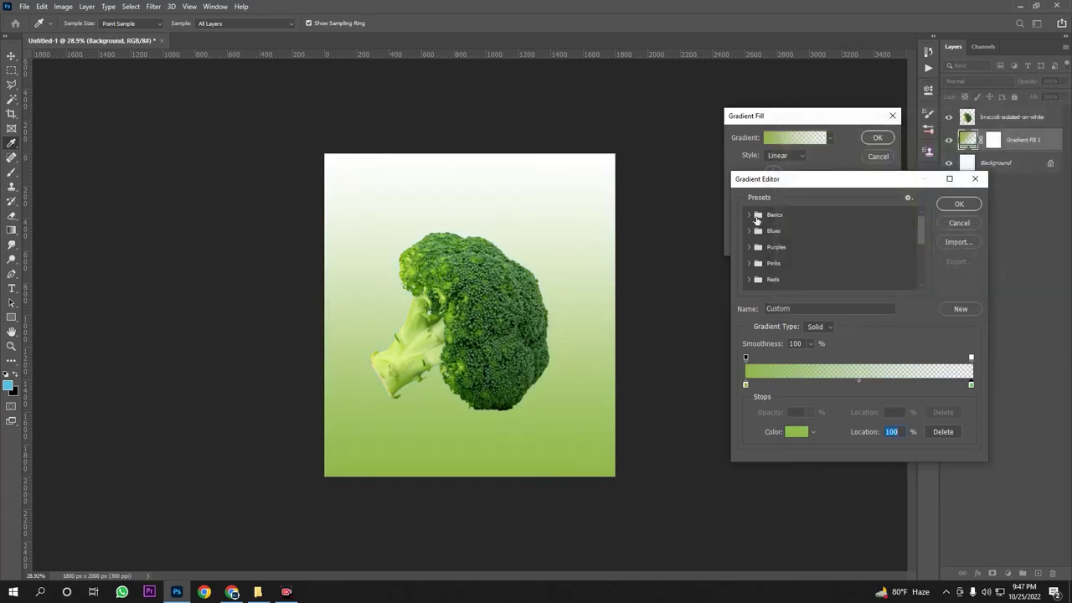
{"action": "left_click", "coordinate": [955, 205]}
{"action": "left_click", "coordinate": [874, 140]}
{"action": "scroll", "coordinate": [496, 325], "scroll_direction": "down", "scroll_amount": 3}
{"action": "scroll", "coordinate": [496, 325], "scroll_direction": "up", "scroll_amount": 3}
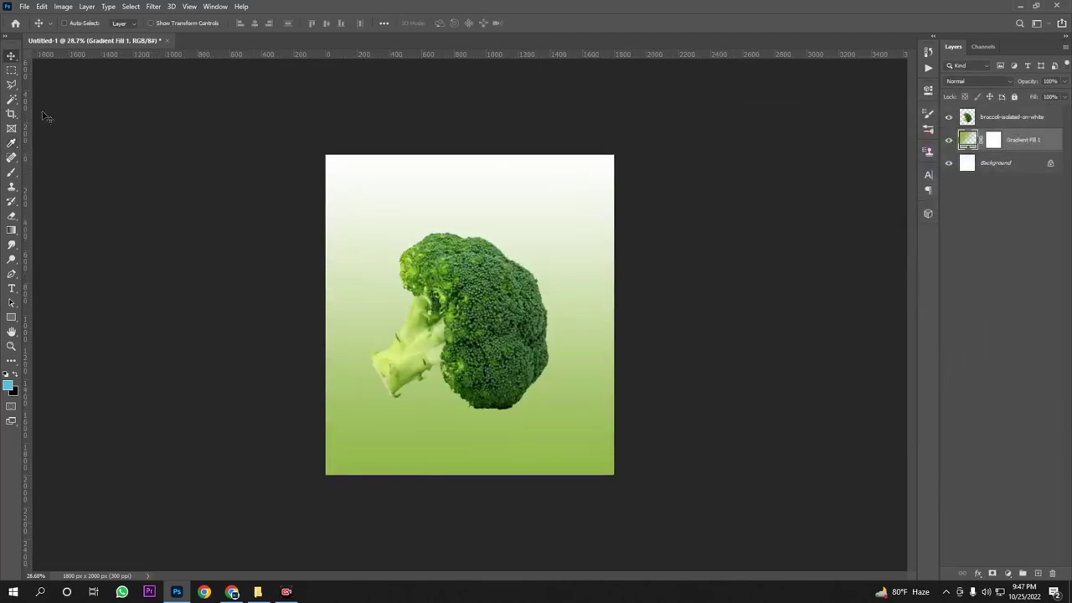
Rotate the broccoli layer by -60° so the stem points straight down, and center it on the canvas
{"action": "left_click", "coordinate": [991, 122]}
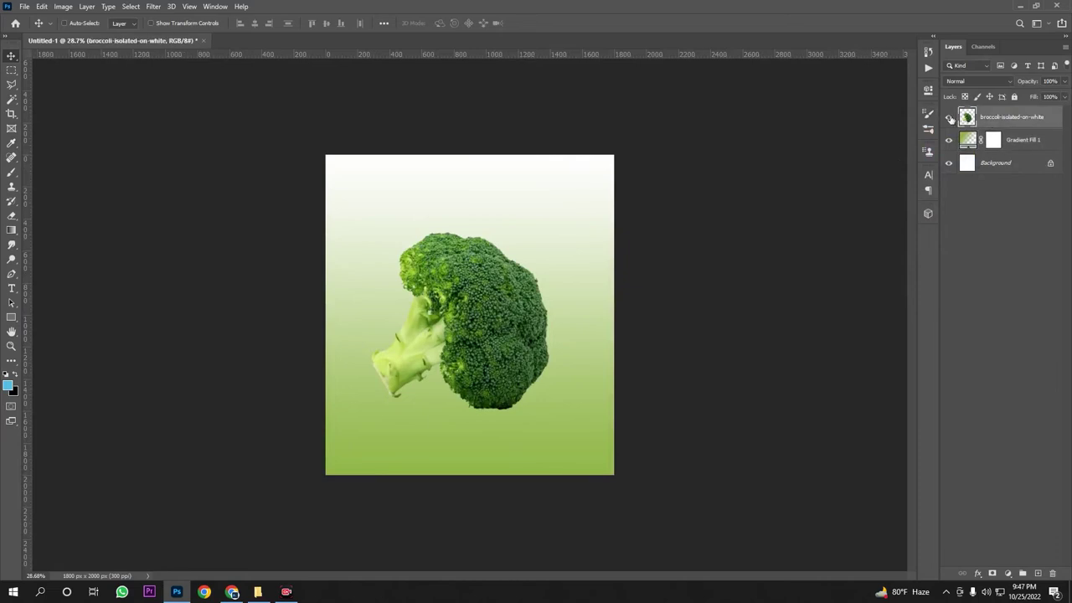
{"action": "left_click", "coordinate": [949, 117]}
{"action": "left_click", "coordinate": [949, 117]}
{"action": "scroll", "coordinate": [458, 355], "scroll_direction": "up", "scroll_amount": 3}
{"action": "scroll", "coordinate": [452, 360], "scroll_direction": "down", "scroll_amount": 3}
{"action": "scroll", "coordinate": [453, 356], "scroll_direction": "up", "scroll_amount": 2, "text": "alt"}
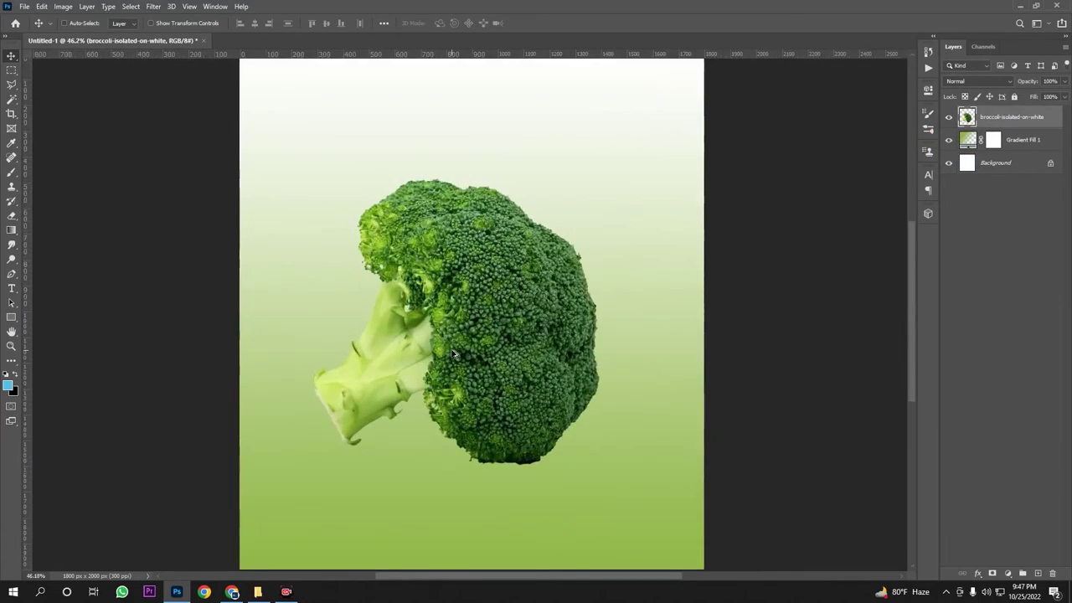
{"action": "scroll", "coordinate": [589, 318], "scroll_direction": "down", "scroll_amount": 1, "text": "alt"}
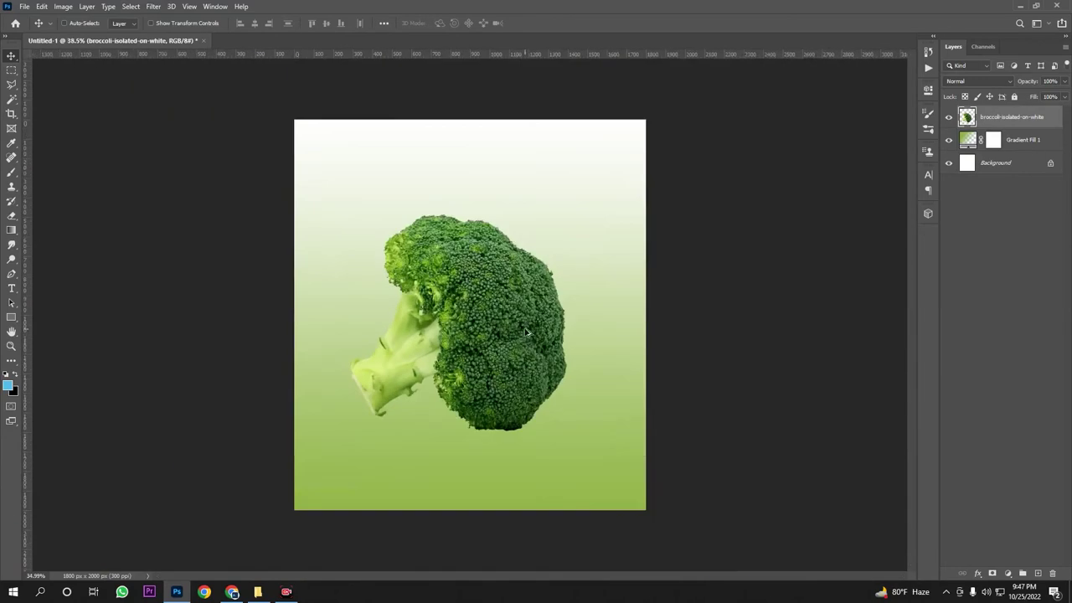
{"action": "key", "text": "ctrl+t"}
{"action": "left_click_drag", "start_coordinate": [564, 384], "coordinate": [549, 253]}
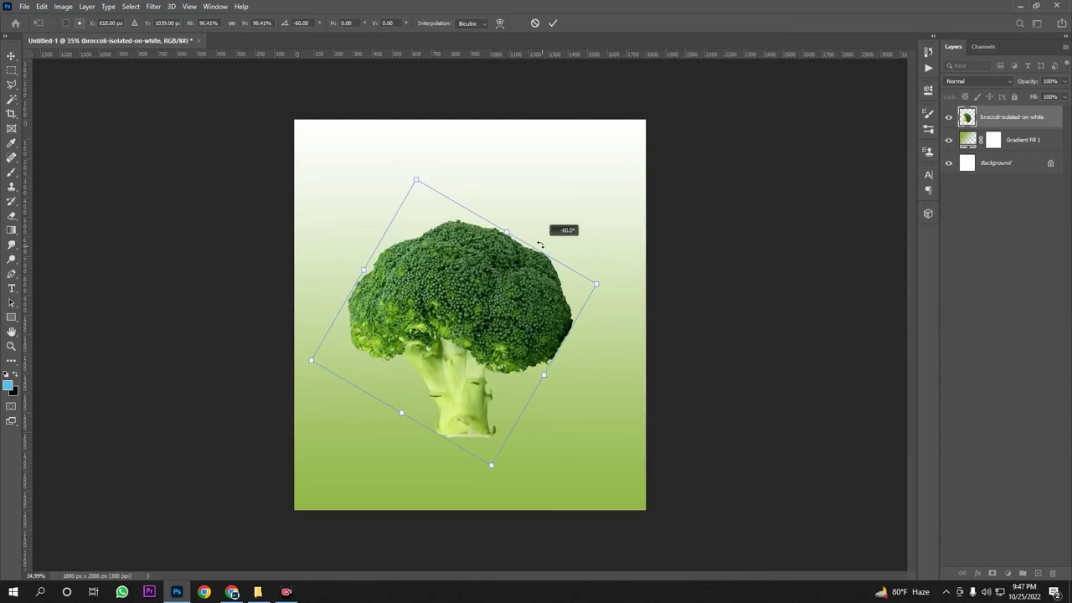
{"action": "left_click_drag", "start_coordinate": [482, 339], "coordinate": [496, 325]}
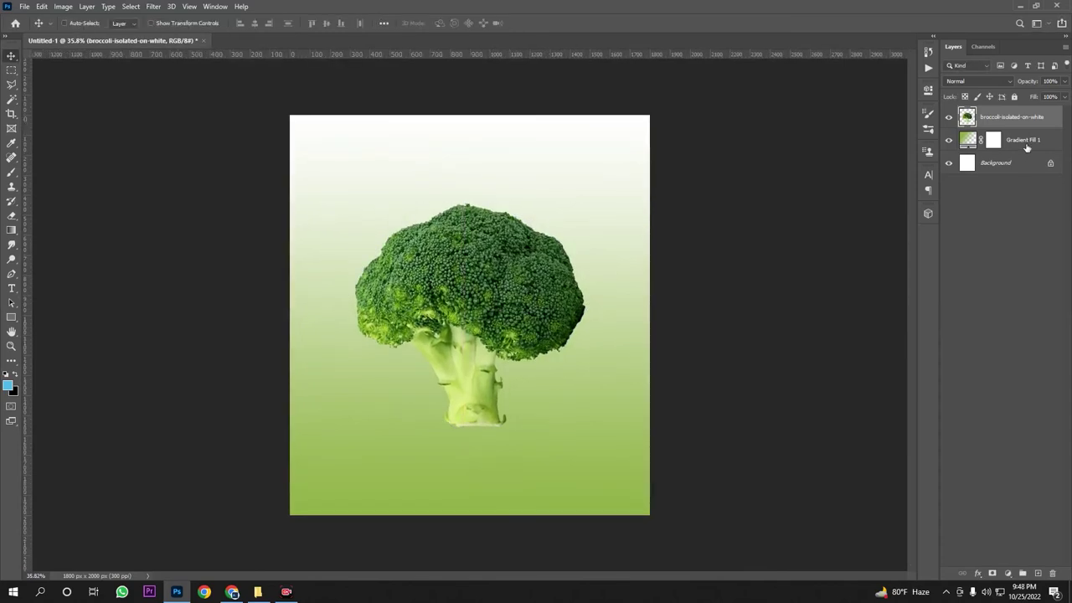
Lower the Gradient Fill 1 layer's opacity to 60%
{"action": "left_click", "coordinate": [1023, 141]}
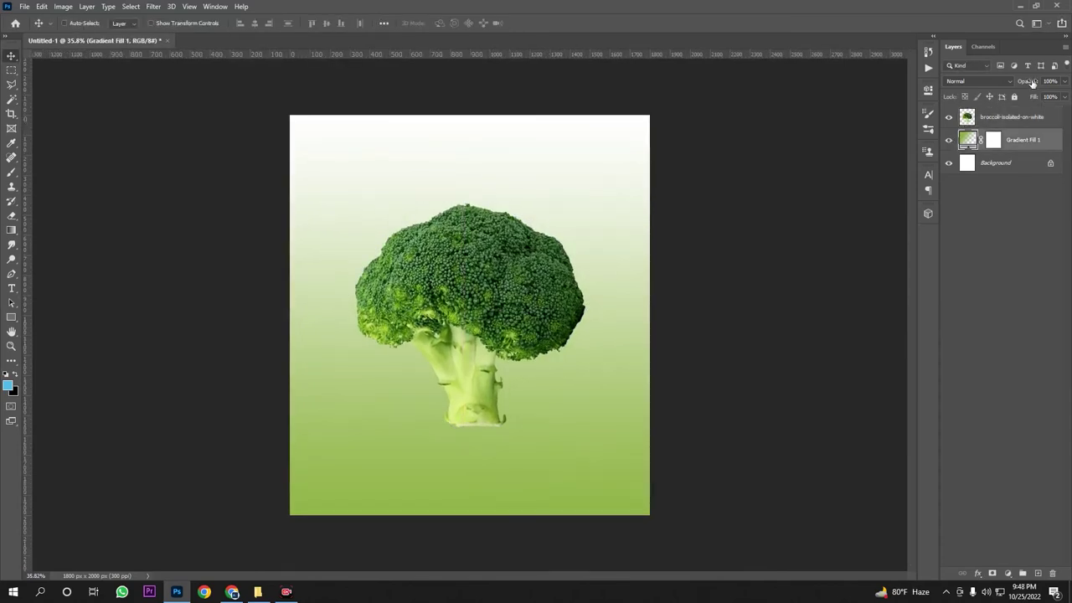
{"action": "left_click_drag", "start_coordinate": [1033, 82], "coordinate": [1016, 87]}
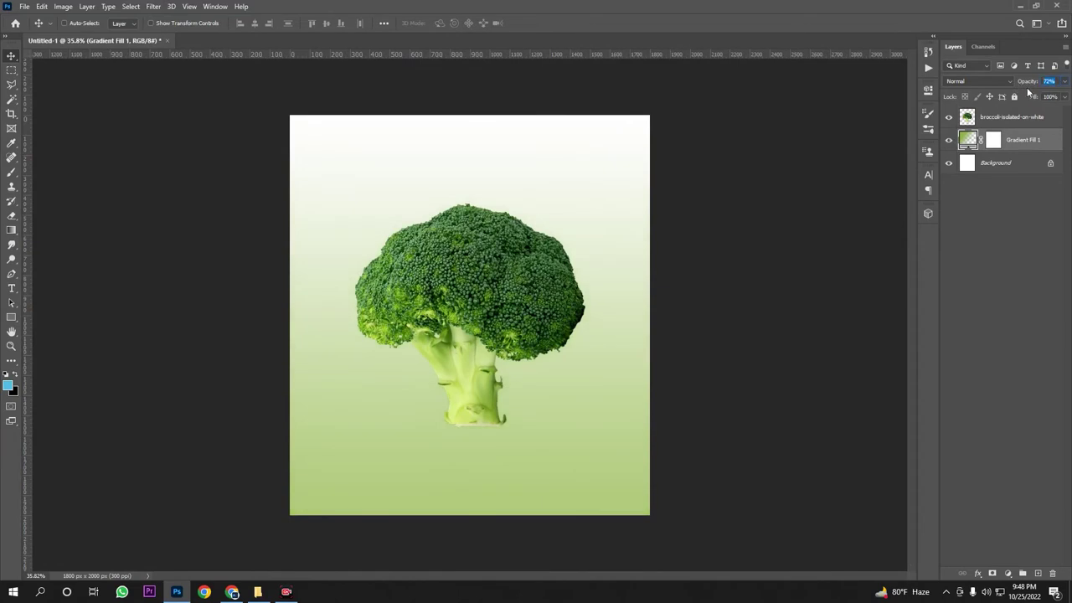
{"action": "type", "text": "60"}
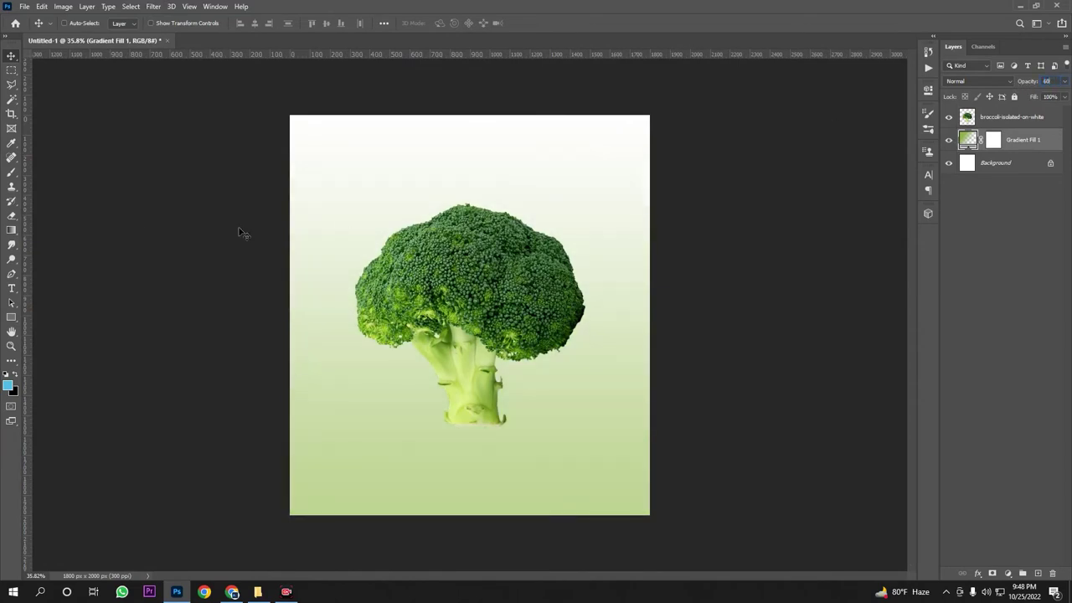
{"action": "left_click", "coordinate": [11, 70]}
{"action": "left_click", "coordinate": [10, 56]}
{"action": "scroll", "coordinate": [432, 302], "scroll_direction": "down", "scroll_amount": 6}
{"action": "scroll", "coordinate": [565, 338], "scroll_direction": "up", "scroll_amount": 3}
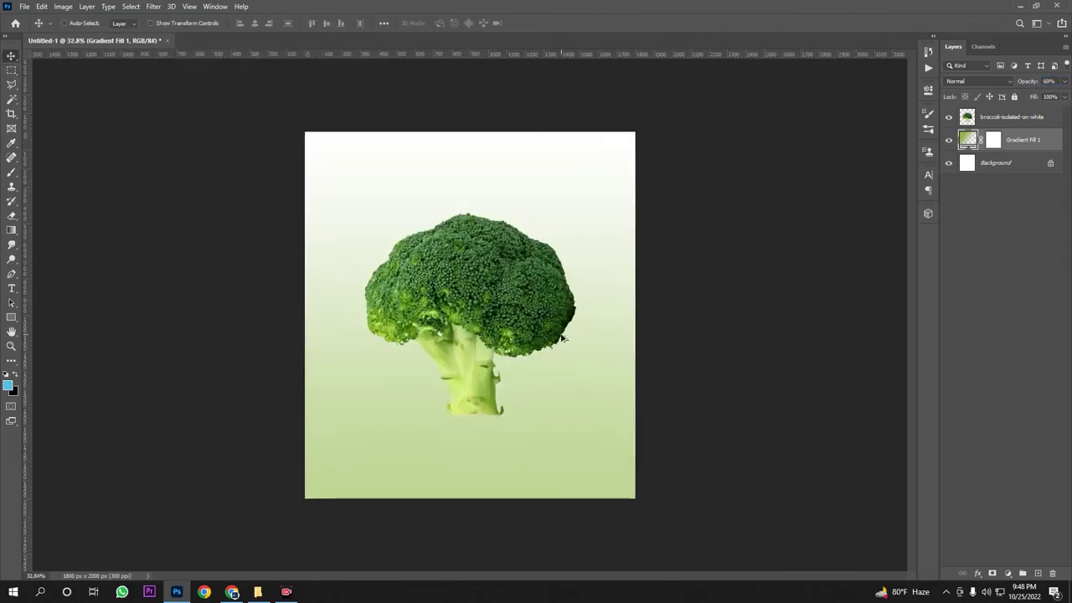
Scale the broccoli layer down slightly in proportion and recenter it on the canvas
{"action": "left_click", "coordinate": [1005, 124]}
{"action": "key", "text": "ctrl+t"}
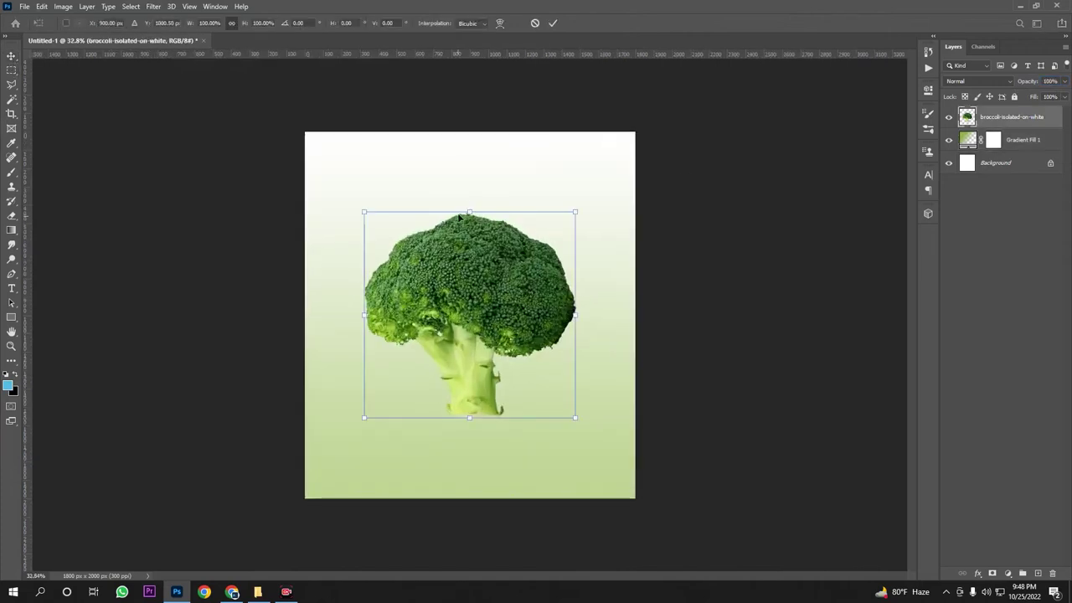
{"action": "left_click_drag", "start_coordinate": [468, 207], "coordinate": [467, 232]}
{"action": "mouse_move", "coordinate": [494, 310]}
{"action": "left_mouse_down"}
{"action": "mouse_move", "coordinate": [503, 282]}
{"action": "mouse_move", "coordinate": [492, 299]}
{"action": "left_mouse_up"}
{"action": "key", "text": "Return"}
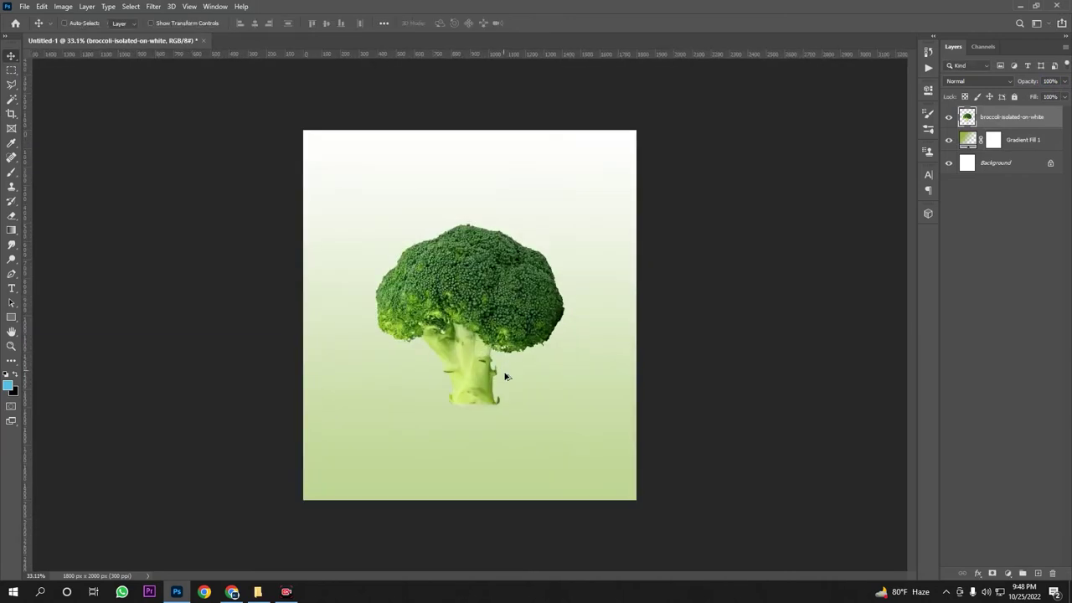
Delete the pale ragged strip along the stem's base with a rectangular selection, leaving a straight cut, and deselect
{"action": "scroll", "coordinate": [506, 377], "scroll_direction": "up", "scroll_amount": 2}
{"action": "scroll", "coordinate": [507, 459], "scroll_direction": "up", "scroll_amount": 5}
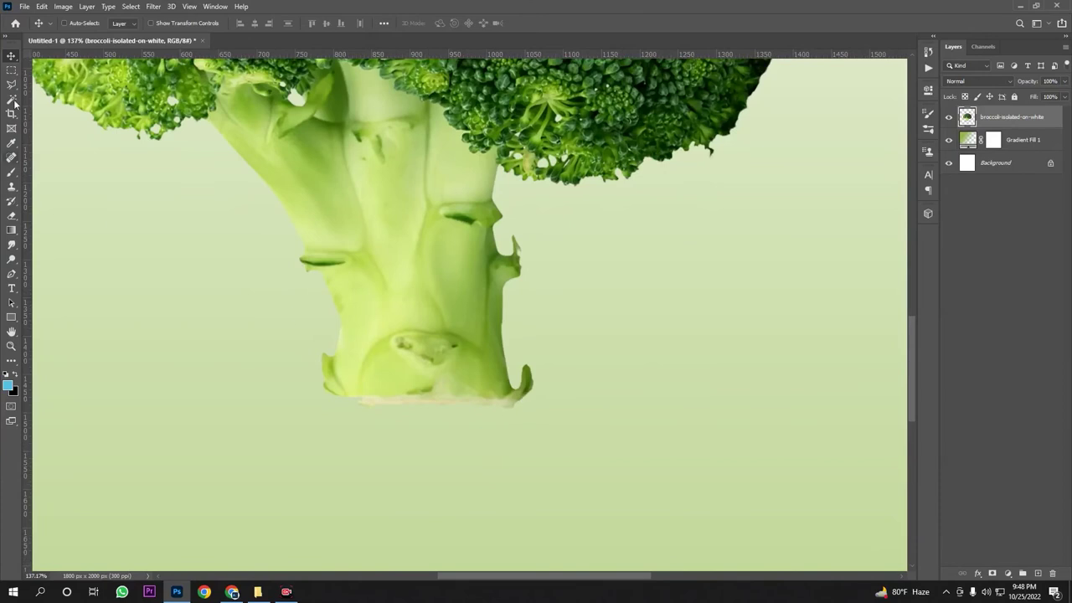
{"action": "left_click", "coordinate": [12, 70]}
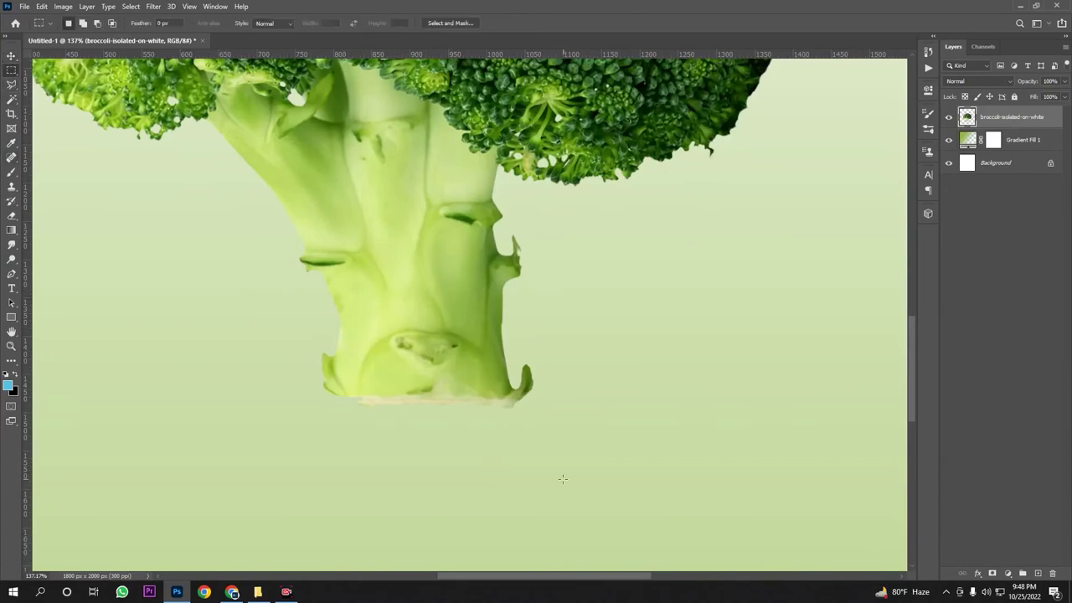
{"action": "left_click_drag", "start_coordinate": [564, 479], "coordinate": [263, 397]}
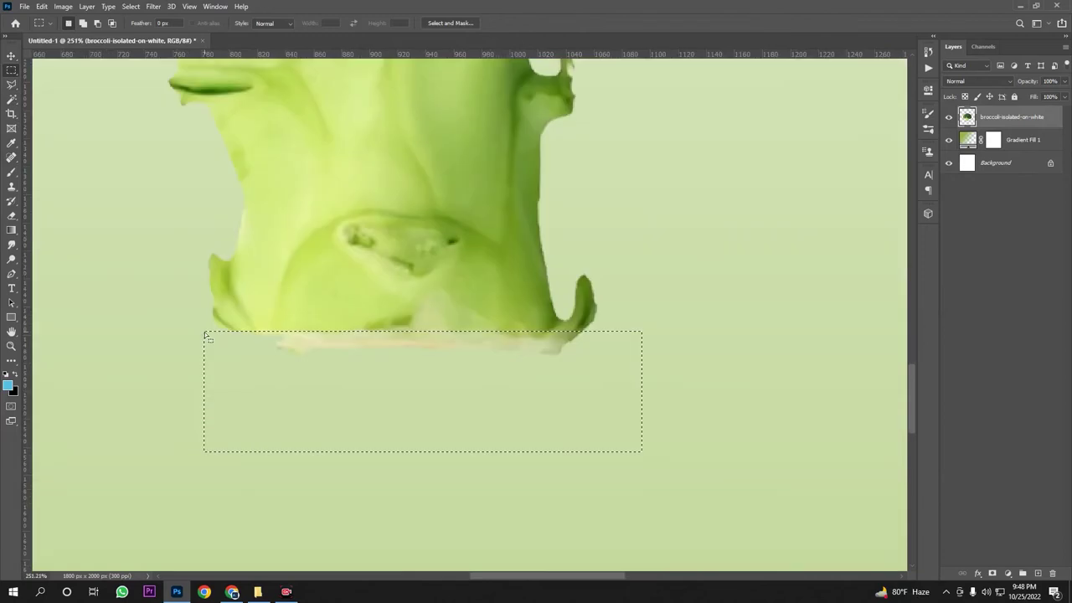
{"action": "key", "text": "Delete"}
{"action": "key", "text": "ctrl+d"}
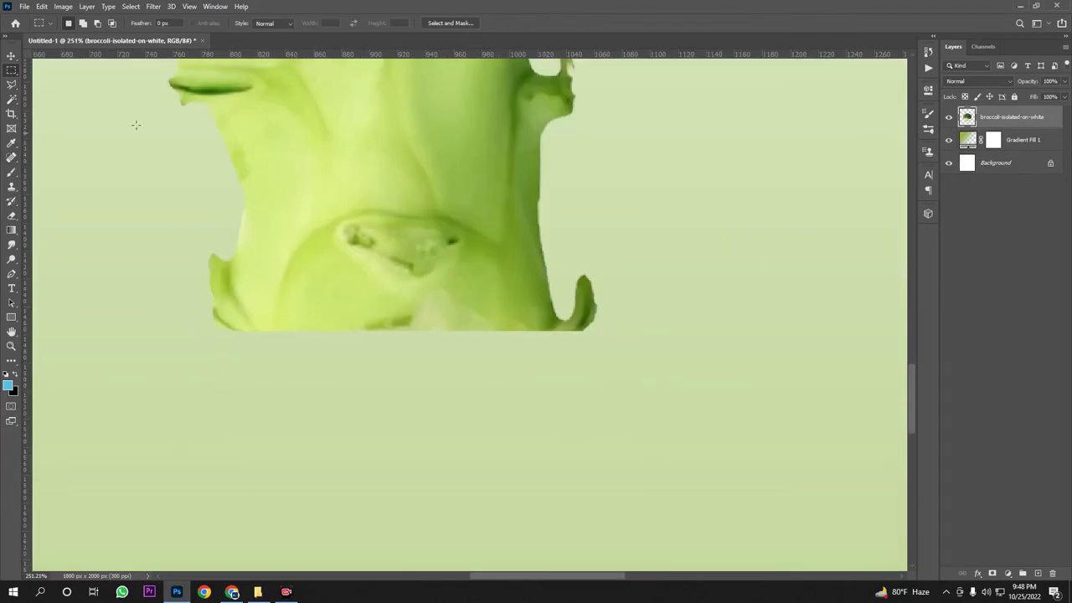
Cut the curled leaf at the stem's lower right onto its own layer and place it slightly inward, aligned with the stem's base
{"action": "left_click_drag", "start_coordinate": [680, 167], "coordinate": [537, 384]}
{"action": "key", "text": "ctrl+x"}
{"action": "key", "text": "ctrl+v"}
{"action": "left_click", "coordinate": [13, 55]}
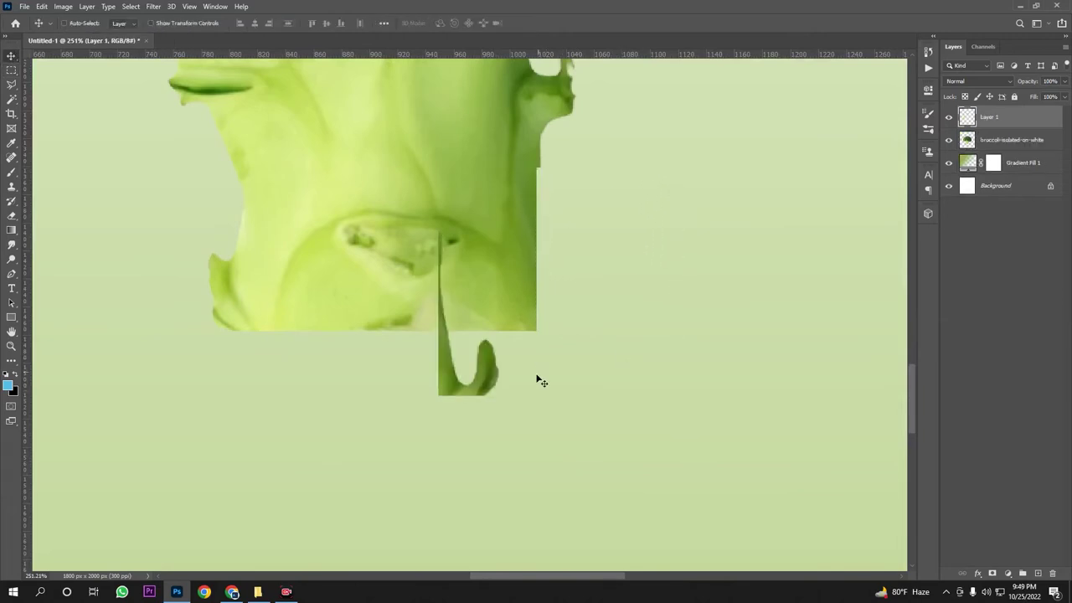
{"action": "left_click_drag", "start_coordinate": [475, 380], "coordinate": [568, 323]}
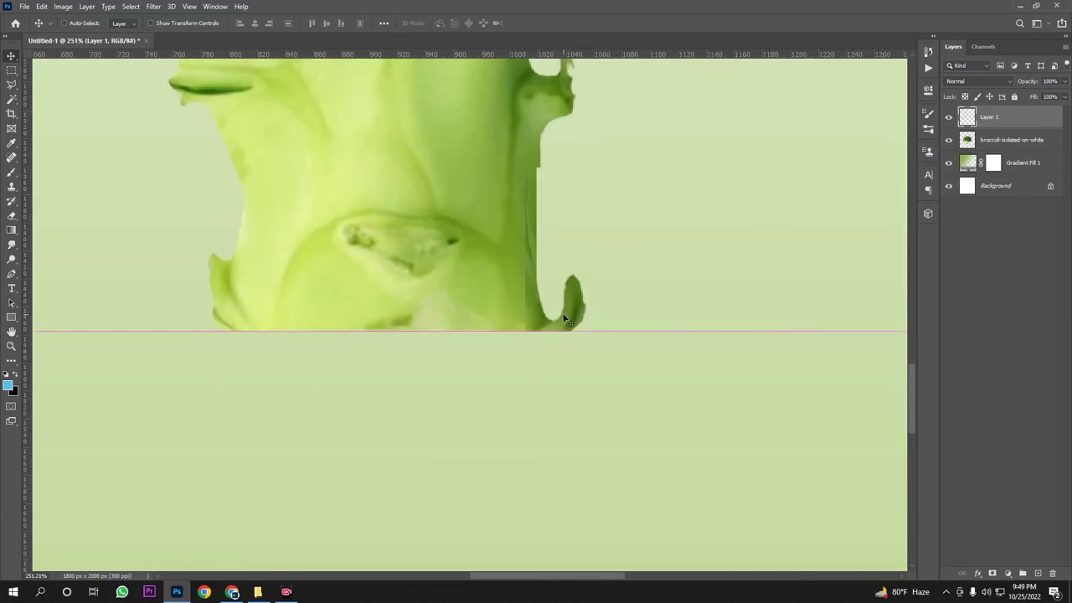
Blend the moved leaf piece's inner edge into the stem with a soft round Eraser, reducing the brush to 10 px
{"action": "left_click", "coordinate": [12, 217]}
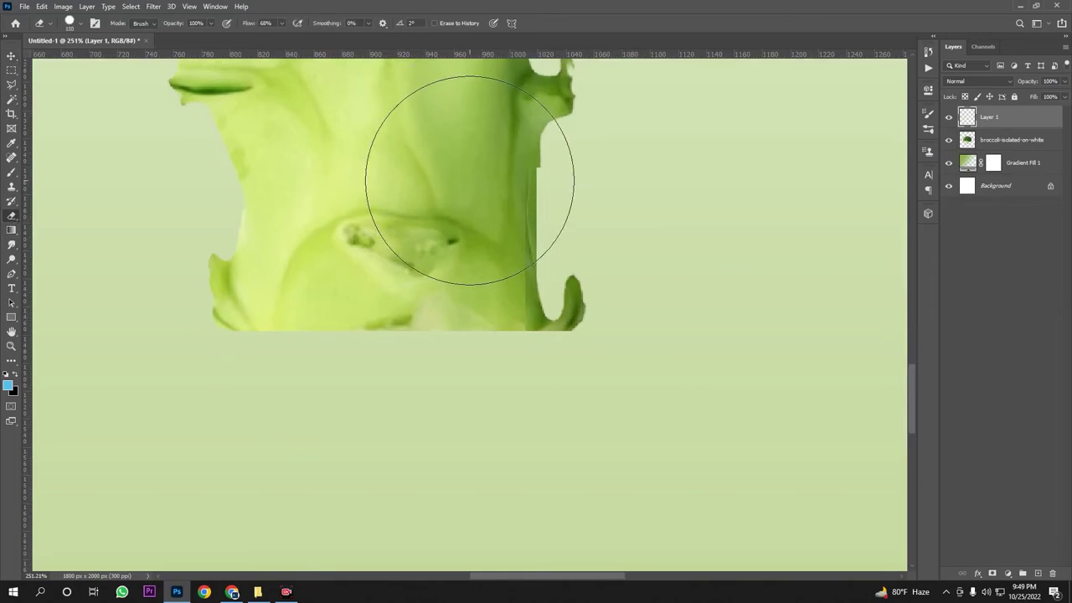
{"action": "left_click", "coordinate": [80, 24]}
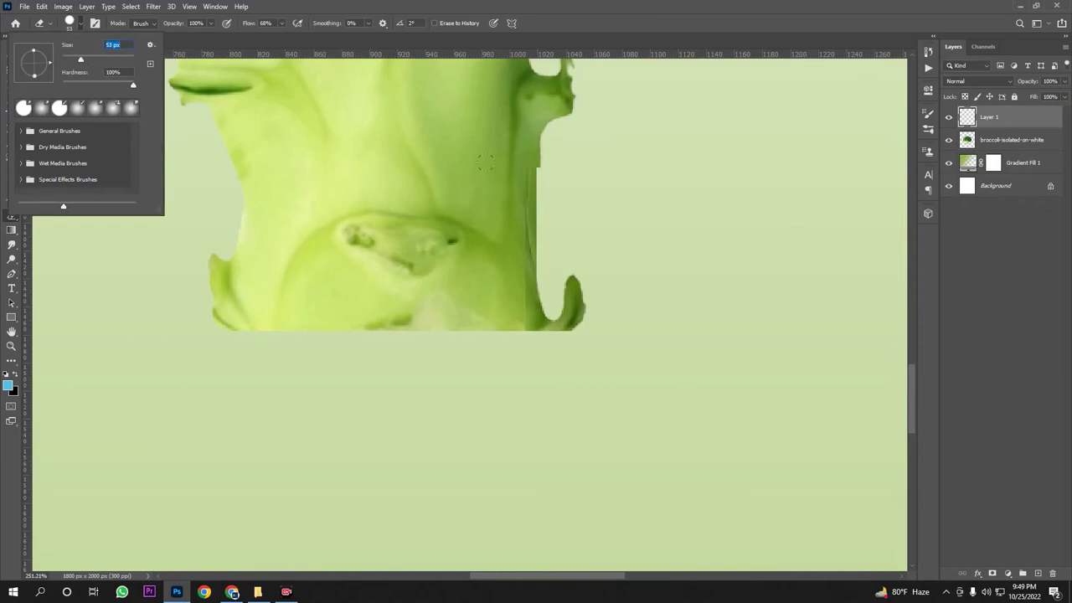
{"action": "key", "text": "Return"}
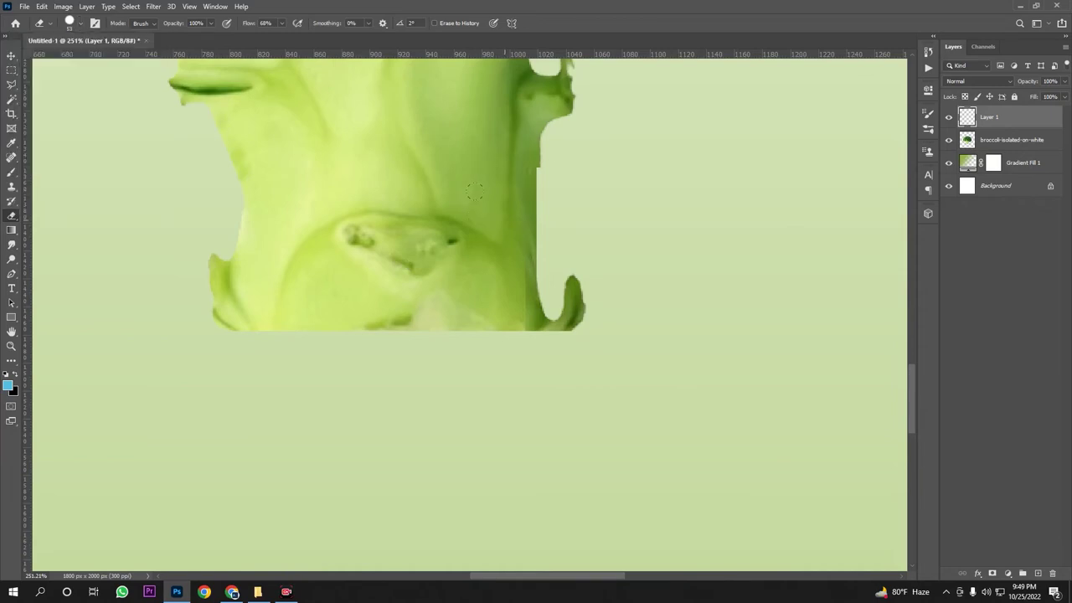
{"action": "left_click", "coordinate": [79, 24]}
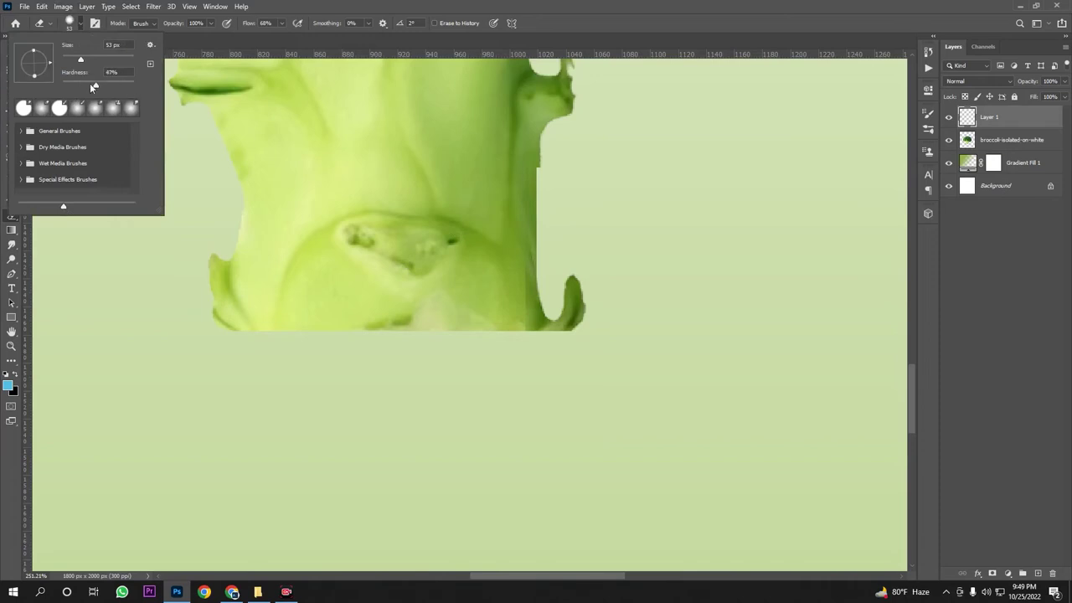
{"action": "left_click_drag", "start_coordinate": [94, 84], "coordinate": [61, 86]}
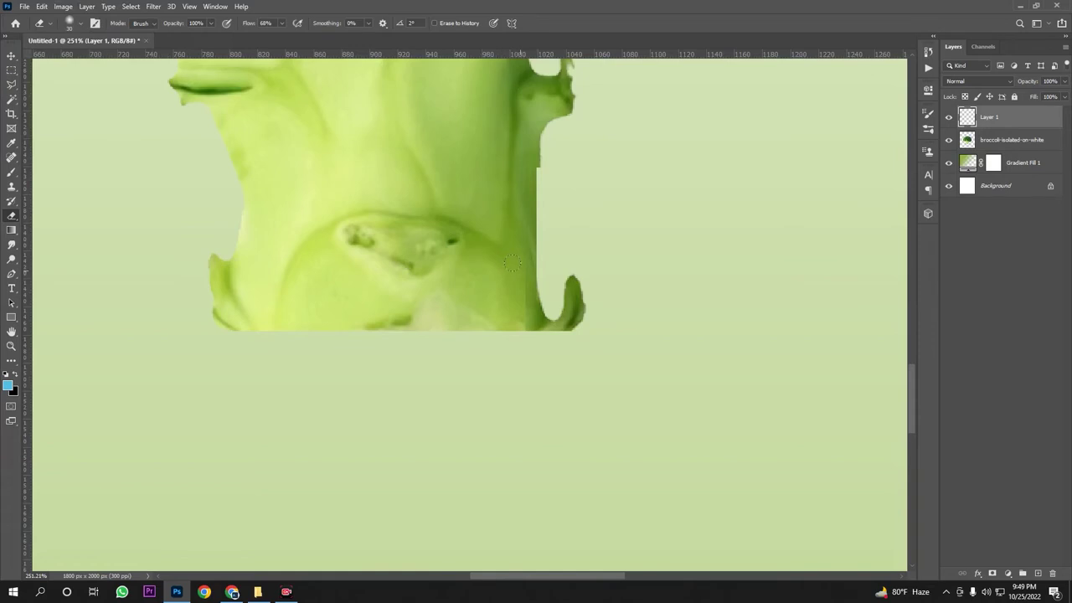
{"action": "key", "text": "bracketleft"}
{"action": "scroll", "coordinate": [553, 295], "scroll_direction": "down", "scroll_amount": 10}
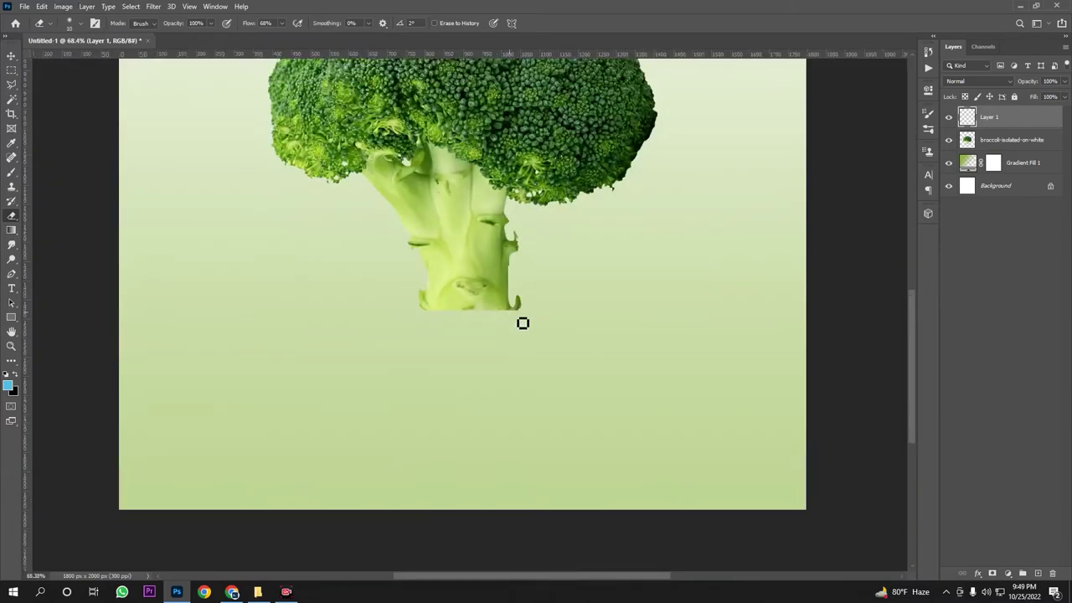
{"action": "scroll", "coordinate": [530, 332], "scroll_direction": "up", "scroll_amount": 5}
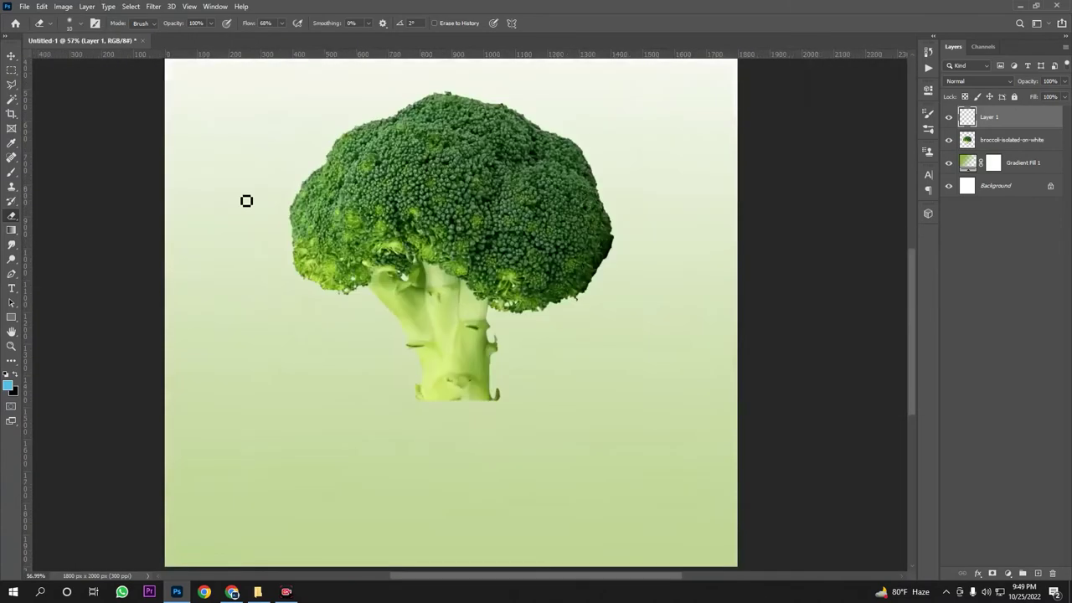
Add a new empty layer at the top of the stack and reduce the Brush size to about 400 px
{"action": "left_click", "coordinate": [11, 56]}
{"action": "scroll", "coordinate": [67, 237], "scroll_direction": "up", "scroll_amount": 2}
{"action": "left_click", "coordinate": [10, 171]}
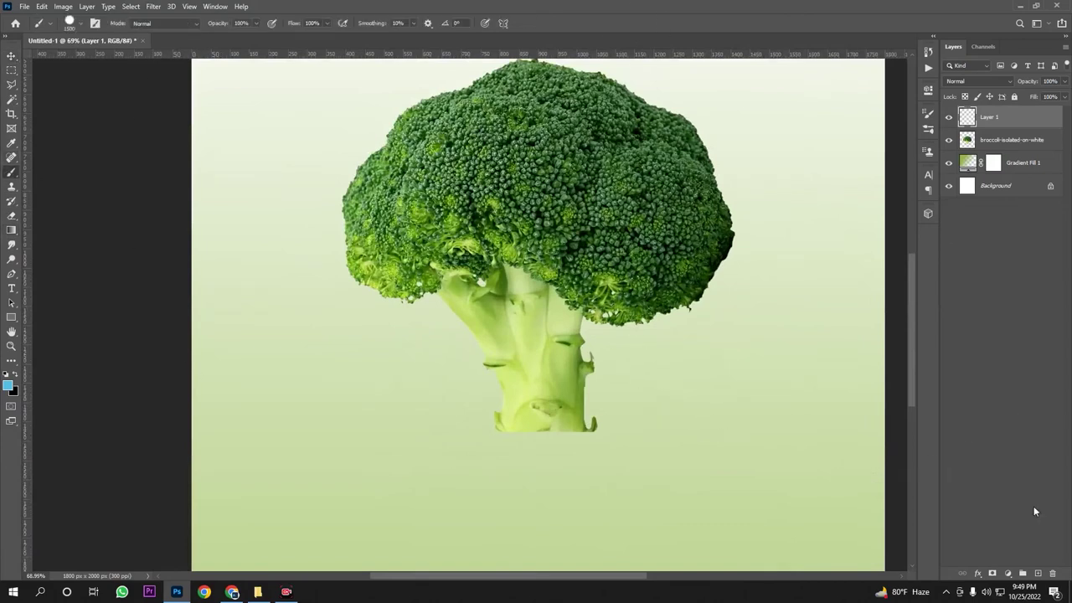
{"action": "left_click", "coordinate": [1039, 574]}
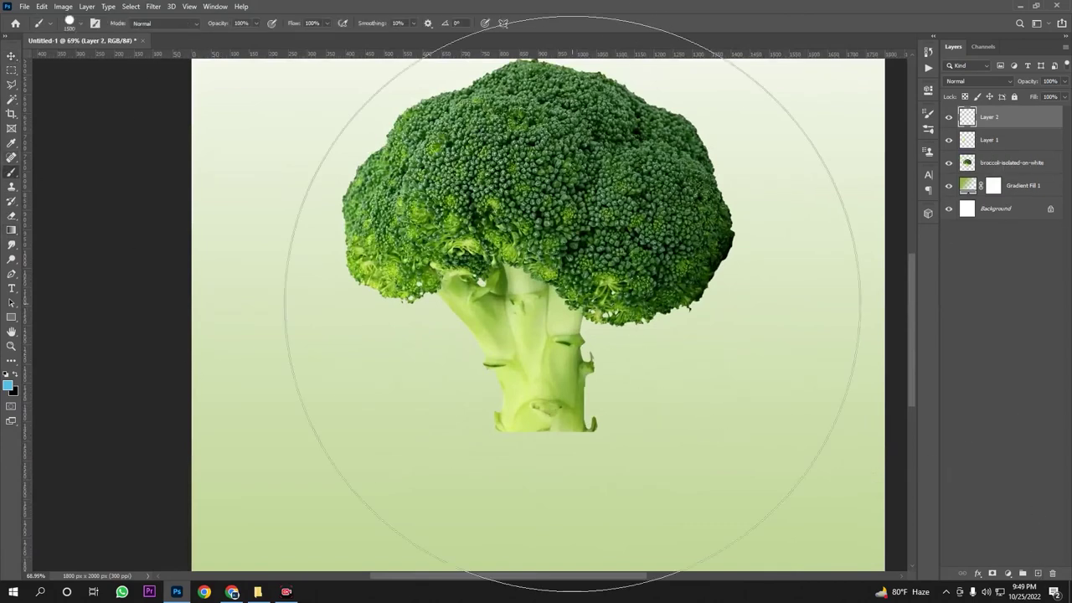
{"action": "key", "text": "bracketleft"}
{"action": "key", "text": "bracketleft"}
{"action": "key", "text": "bracketleft"}
{"action": "key", "text": "bracketleft"}
{"action": "key", "text": "bracketleft"}
{"action": "key", "text": "bracketleft"}
{"action": "key", "text": "bracketleft"}
{"action": "key", "text": "bracketleft"}
{"action": "key", "text": "bracketleft"}
{"action": "key", "text": "bracketleft"}
{"action": "key", "text": "bracketleft"}
{"action": "key", "text": "bracketleft"}
{"action": "key", "text": "bracketleft"}
{"action": "key", "text": "bracketleft"}
{"action": "key", "text": "bracketleft"}
{"action": "key", "text": "bracketleft"}
{"action": "key", "text": "bracketleft"}
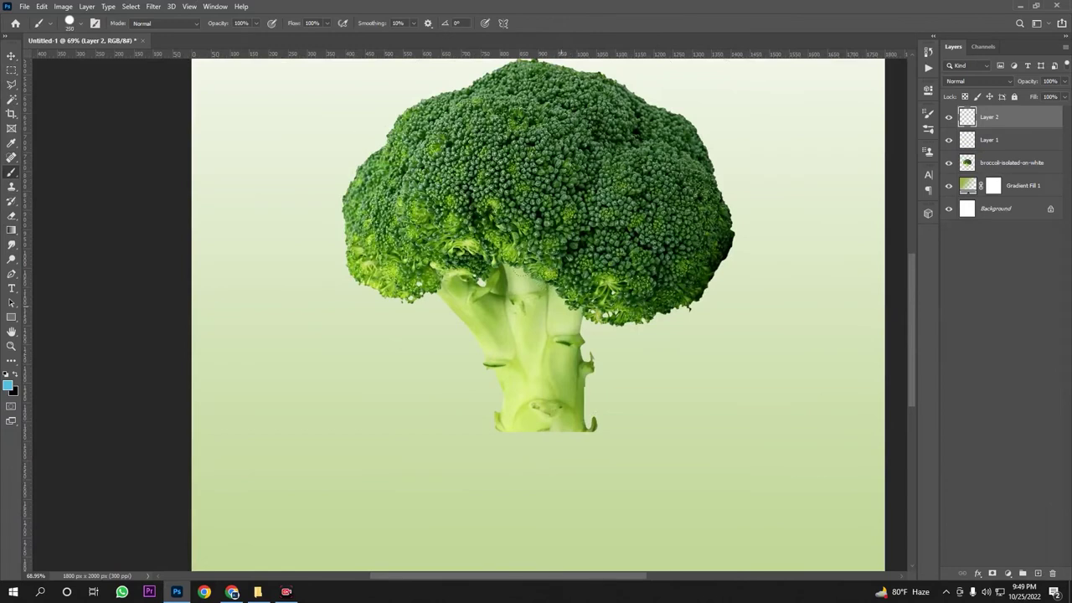
{"action": "key", "text": "bracketright"}
{"action": "key", "text": "bracketright"}
{"action": "key", "text": "bracketright"}
Set the foreground color to the dark green 1f3b1f for the brush
{"action": "left_click", "coordinate": [8, 386]}
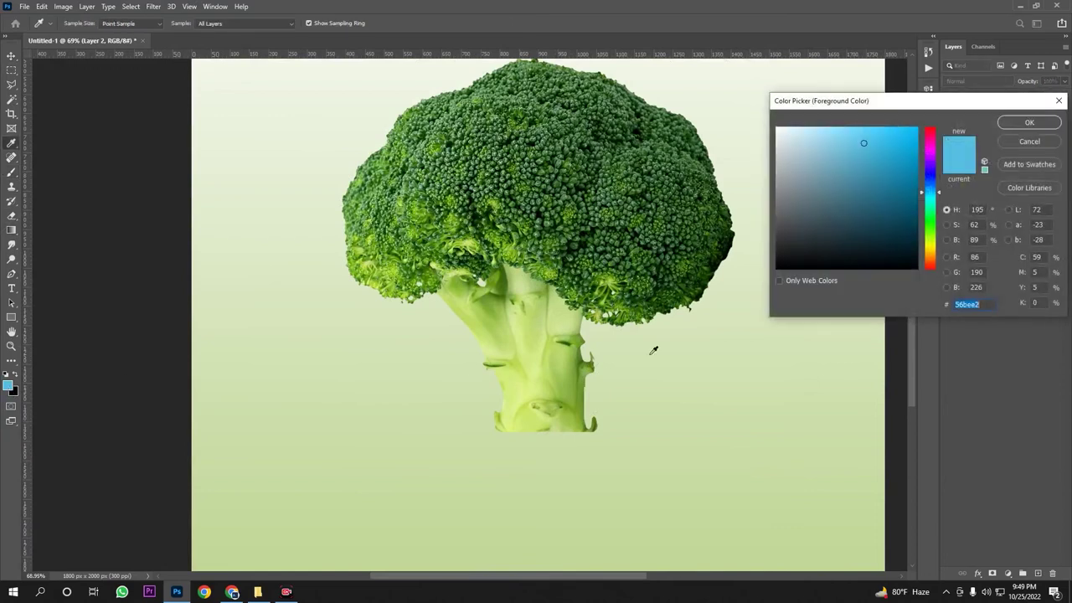
{"action": "left_click", "coordinate": [583, 275]}
{"action": "left_click_drag", "start_coordinate": [853, 226], "coordinate": [846, 236]}
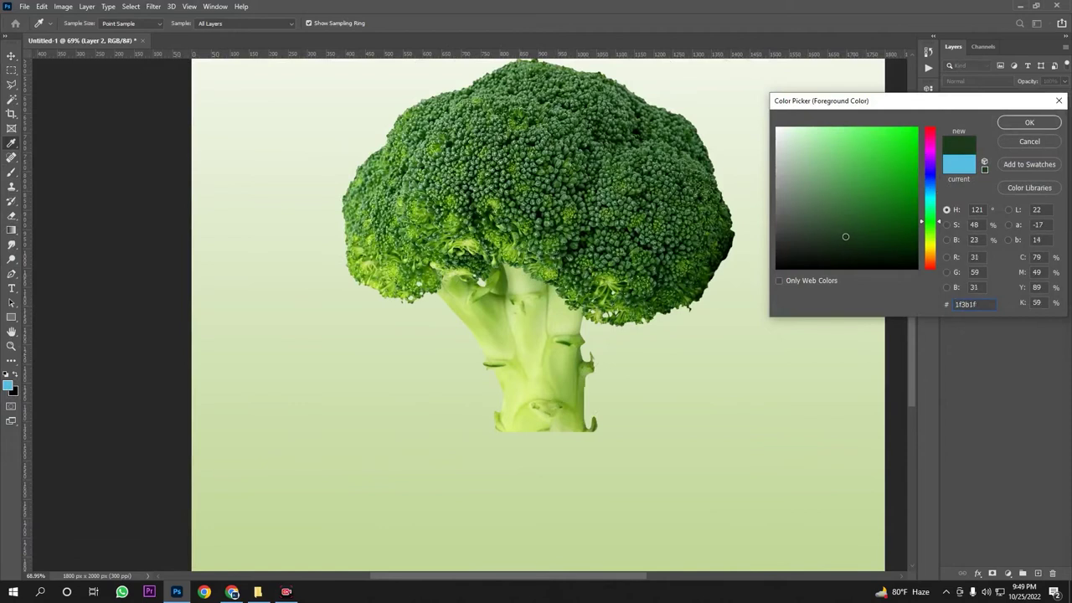
{"action": "left_click", "coordinate": [1029, 122]}
{"action": "key", "text": "b"}
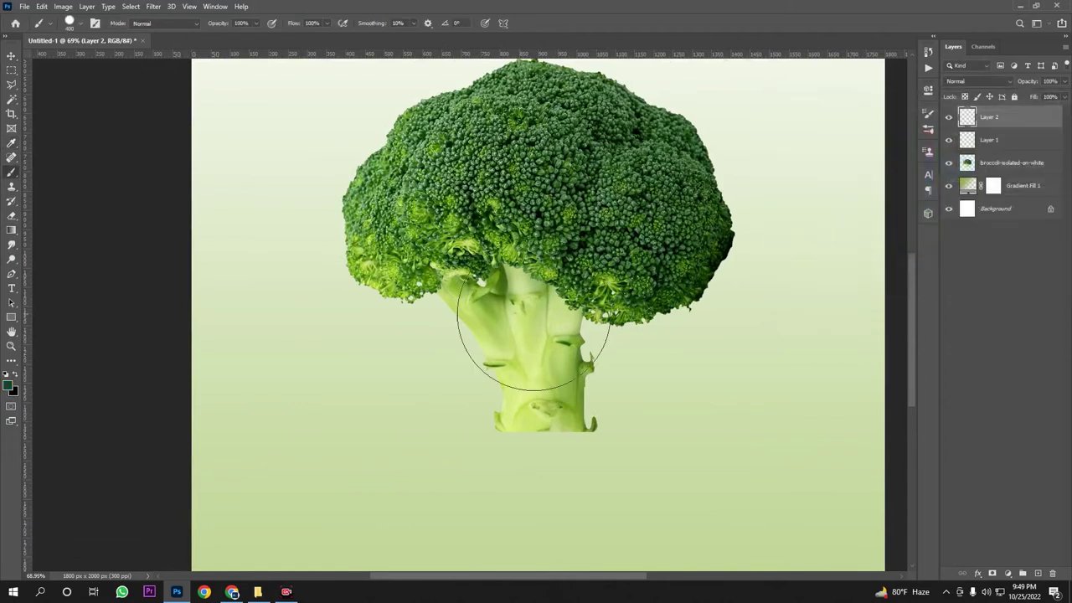
{"action": "scroll", "coordinate": [526, 335], "scroll_direction": "down", "scroll_amount": 2}
{"action": "left_click", "coordinate": [479, 381]}
{"action": "key", "text": "ctrl+z"}
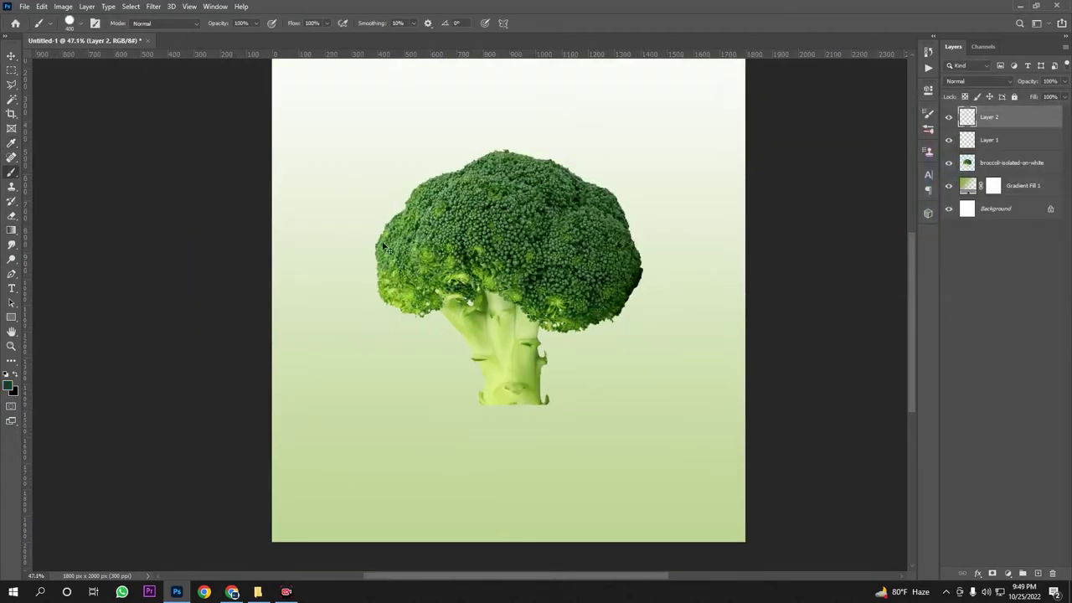
Lower the brush hardness to its minimum and paint a single soft dark green dab over the stem's base
{"action": "left_click", "coordinate": [81, 25]}
{"action": "left_click_drag", "start_coordinate": [132, 84], "coordinate": [64, 84]}
{"action": "left_click", "coordinate": [490, 389]}
Flatten the dab into a thin elliptical shadow under the stem and move its layer below the broccoli layer
{"action": "key", "text": "ctrl+t"}
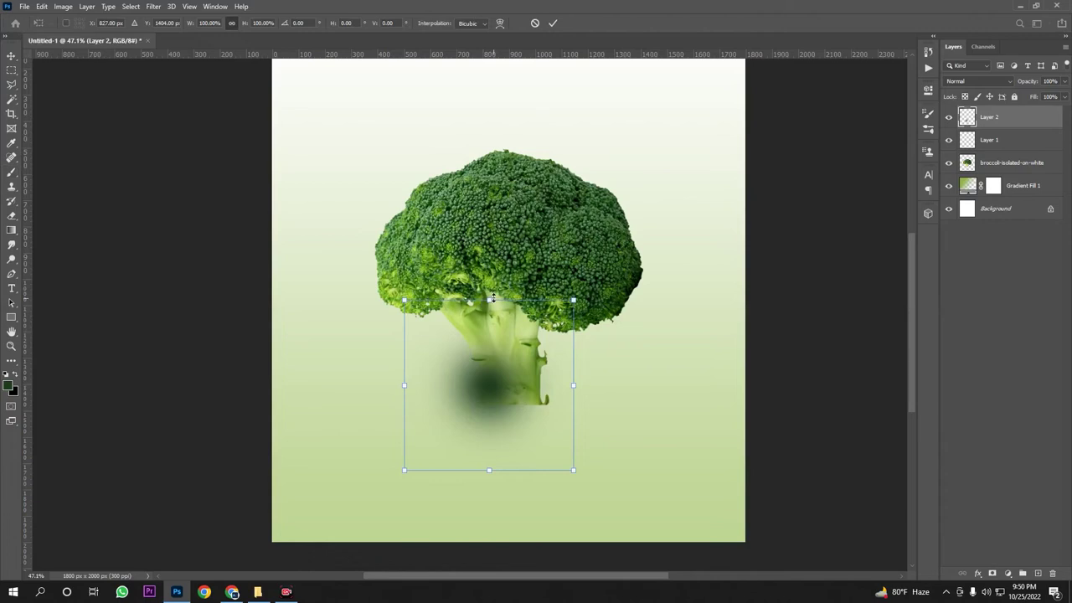
{"action": "left_click_drag", "start_coordinate": [493, 298], "coordinate": [531, 412]}
{"action": "key", "text": "Return"}
{"action": "key", "text": "b"}
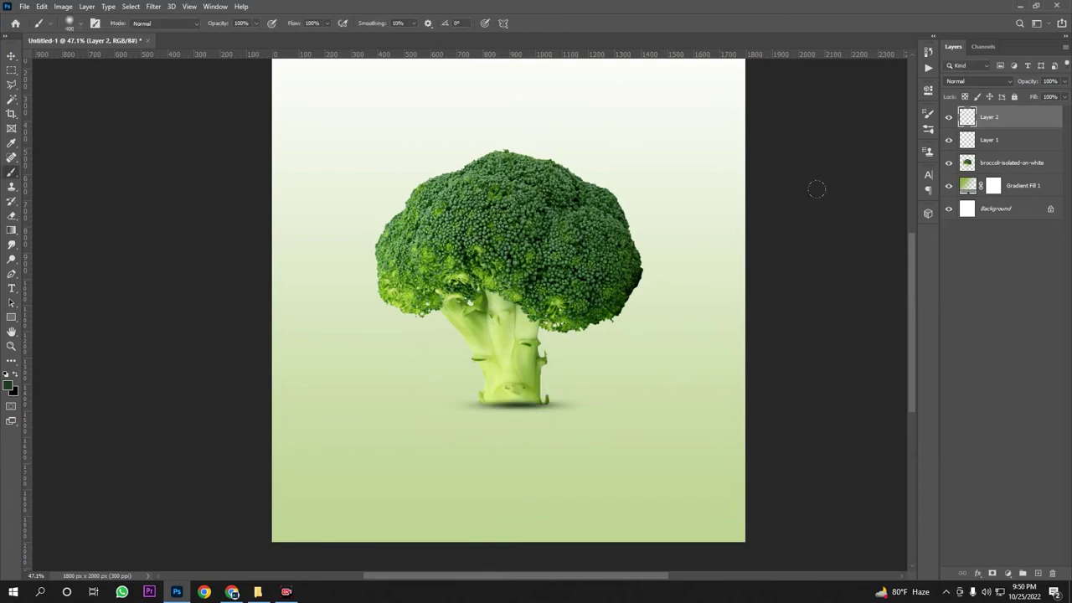
{"action": "left_click_drag", "start_coordinate": [1007, 118], "coordinate": [996, 174]}
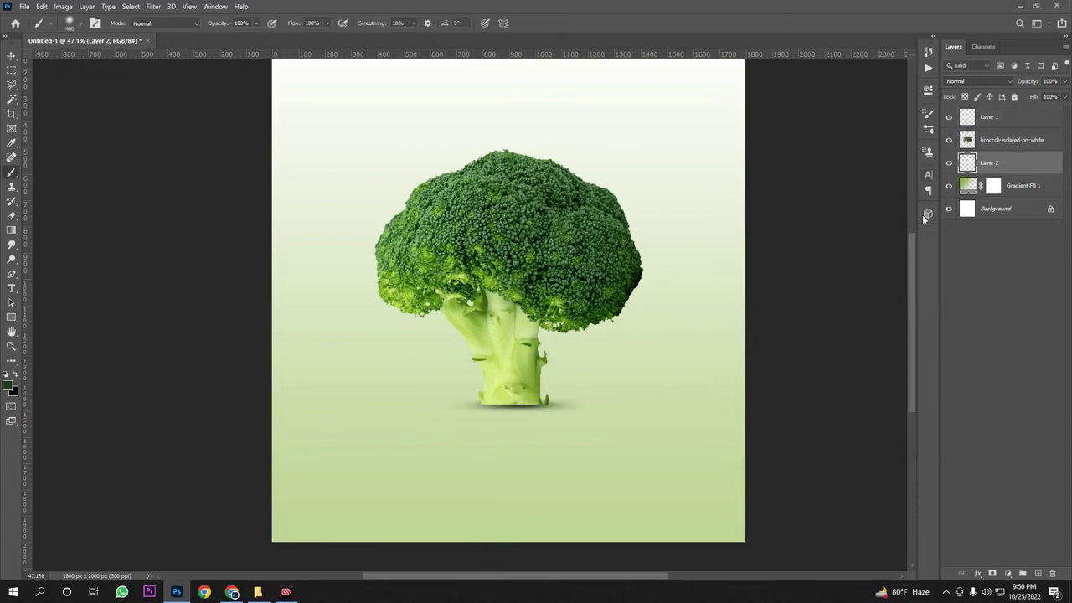
Stretch the shadow wider and thinner with Free Transform and align it with the stem's cut base
{"action": "scroll", "coordinate": [515, 460], "scroll_direction": "up", "scroll_amount": 3}
{"action": "key", "text": "v"}
{"action": "scroll", "coordinate": [323, 366], "scroll_direction": "down", "scroll_amount": 4}
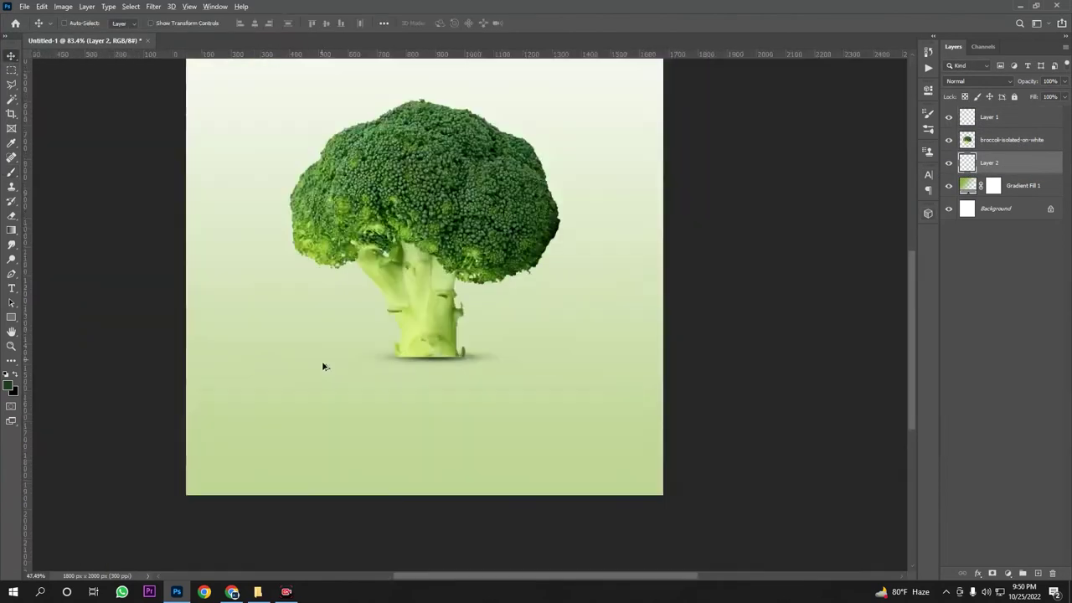
{"action": "scroll", "coordinate": [476, 451], "scroll_direction": "up", "scroll_amount": 2}
{"action": "scroll", "coordinate": [476, 451], "scroll_direction": "up", "scroll_amount": 6}
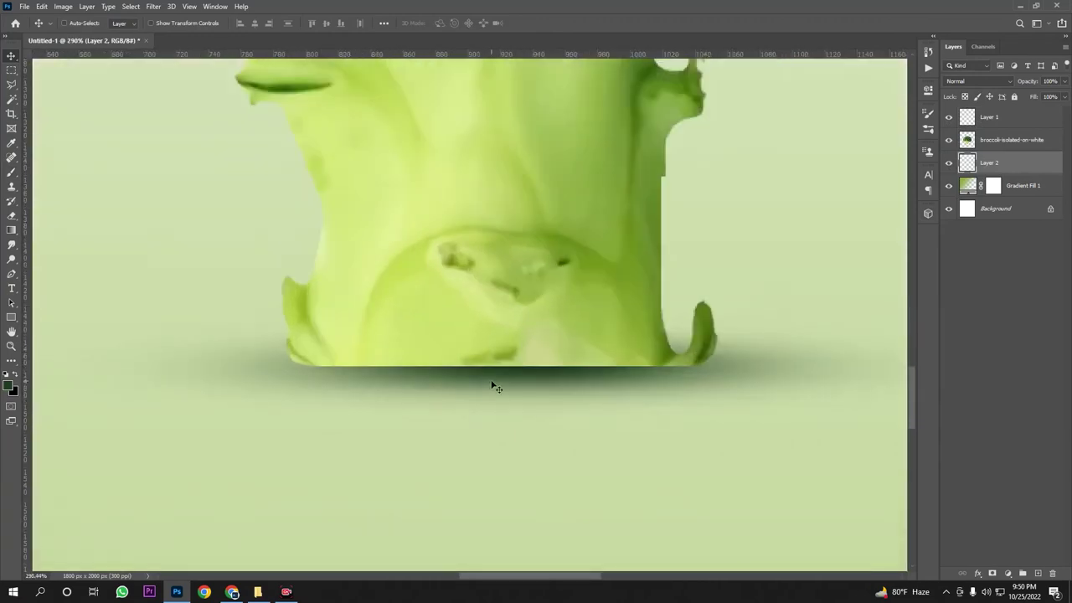
{"action": "mouse_move", "coordinate": [493, 387]}
{"action": "left_mouse_down"}
{"action": "mouse_move", "coordinate": [491, 397]}
{"action": "mouse_move", "coordinate": [495, 378]}
{"action": "left_mouse_up"}
{"action": "key", "text": "ctrl+t"}
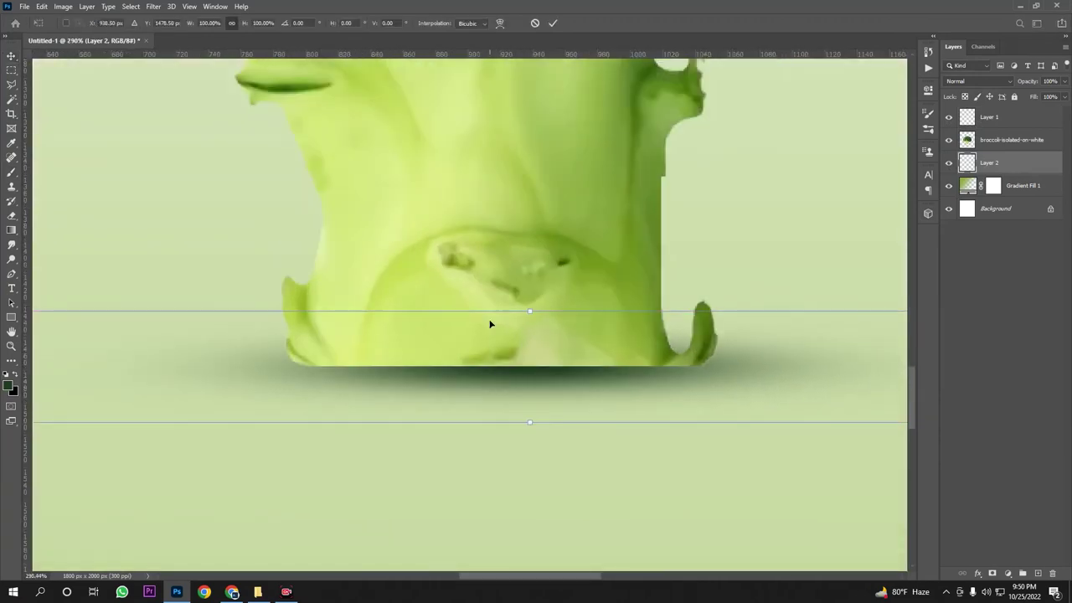
{"action": "left_click_drag", "start_coordinate": [529, 312], "coordinate": [516, 437]}
{"action": "left_click_drag", "start_coordinate": [513, 393], "coordinate": [511, 371]}
{"action": "key", "text": "Return"}
Lower the shadow layer's opacity to 52%
{"action": "scroll", "coordinate": [511, 372], "scroll_direction": "down", "scroll_amount": 6}
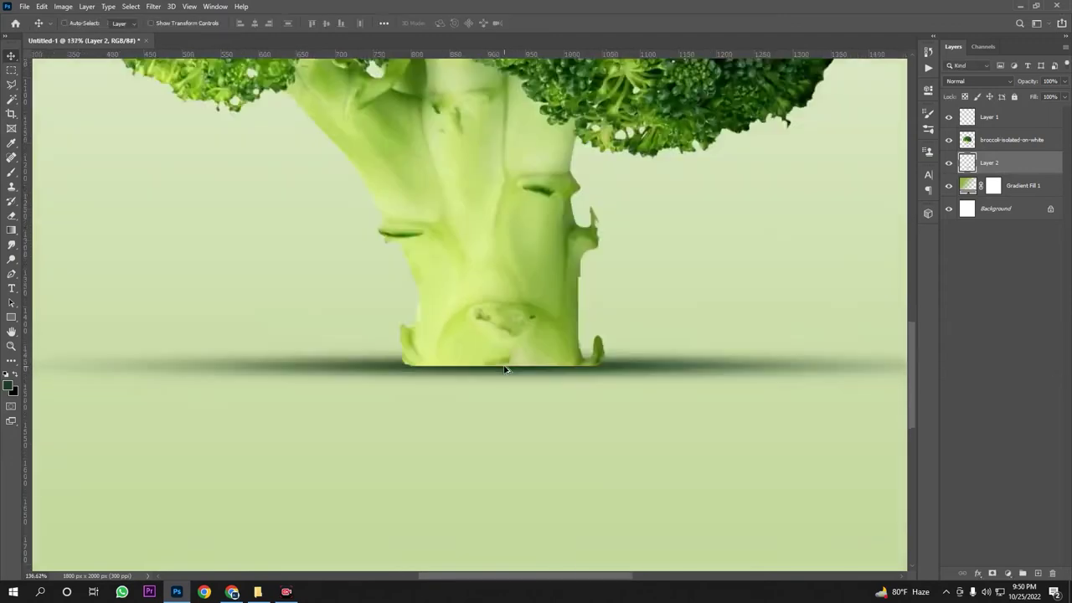
{"action": "scroll", "coordinate": [528, 433], "scroll_direction": "up", "scroll_amount": 3}
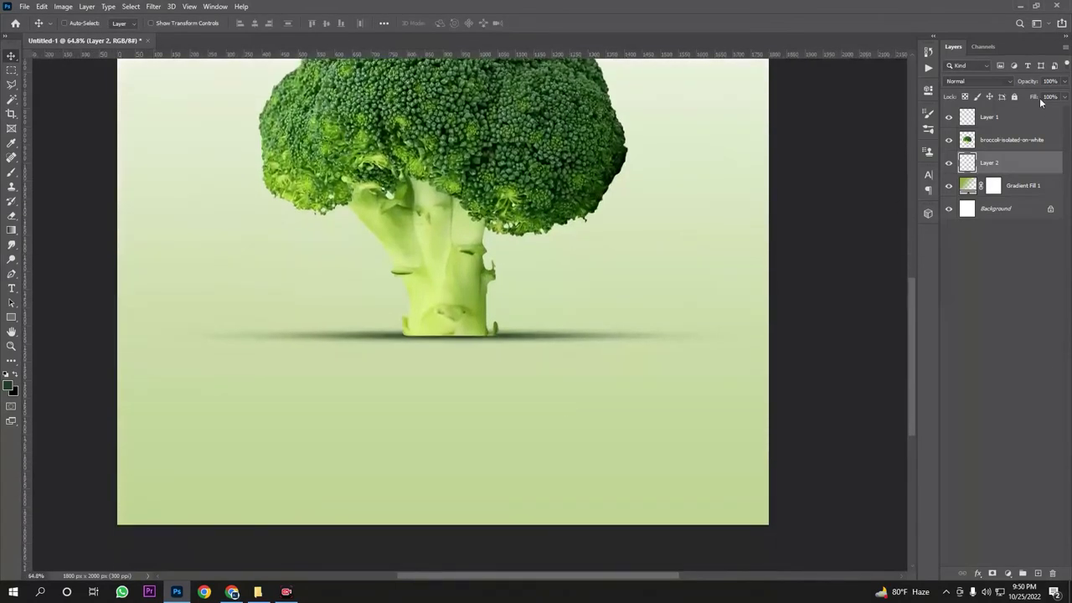
{"action": "left_click_drag", "start_coordinate": [1034, 81], "coordinate": [1006, 88]}
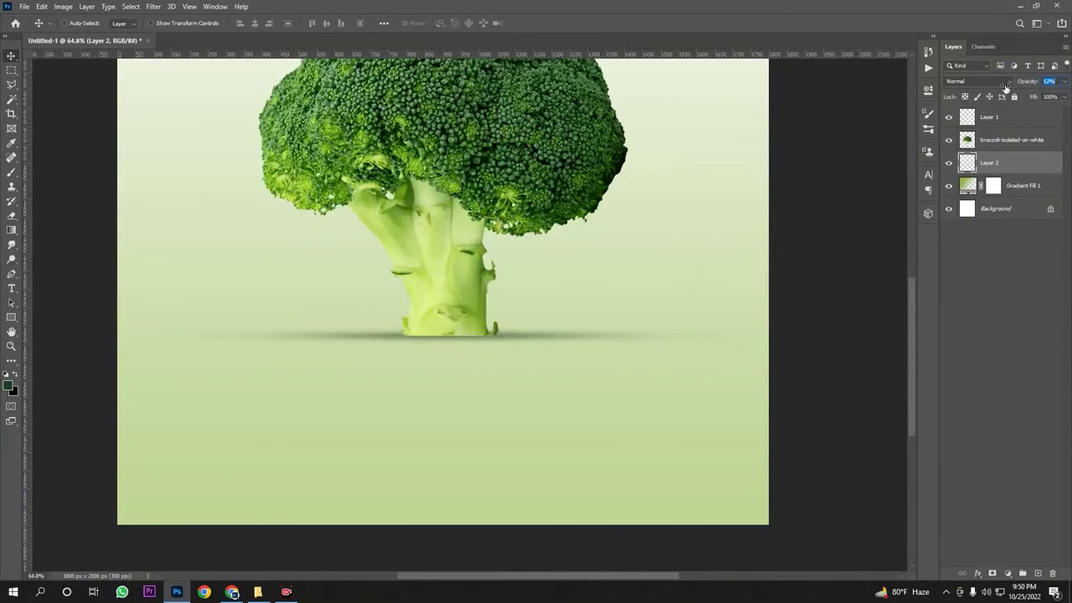
Combine the leaf piece layer and the broccoli layer into one smart object
{"action": "left_click", "coordinate": [994, 144]}
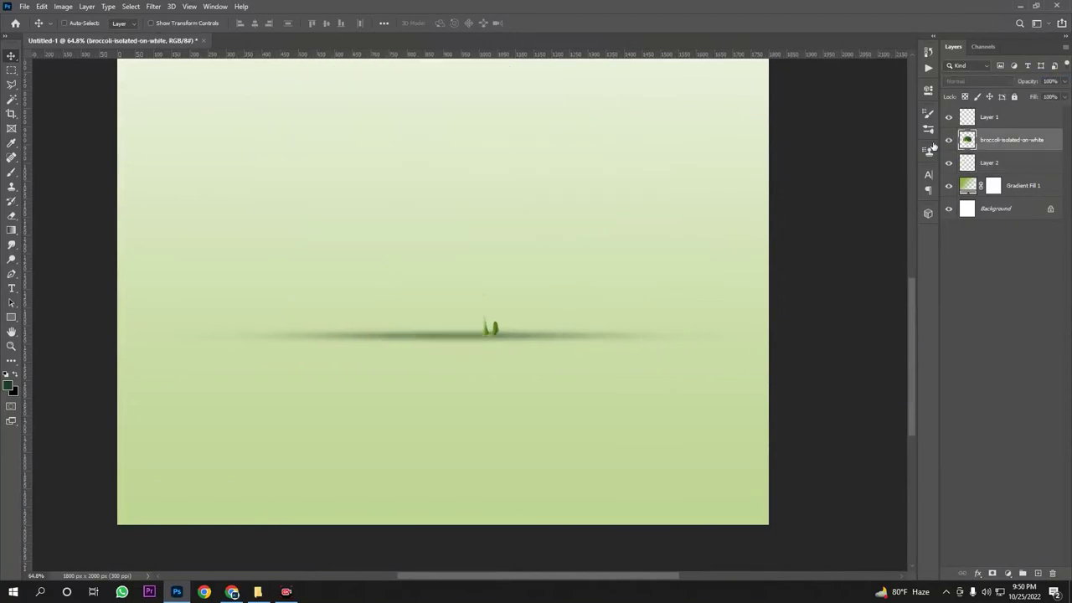
{"action": "scroll", "coordinate": [459, 352], "scroll_direction": "down", "scroll_amount": 2}
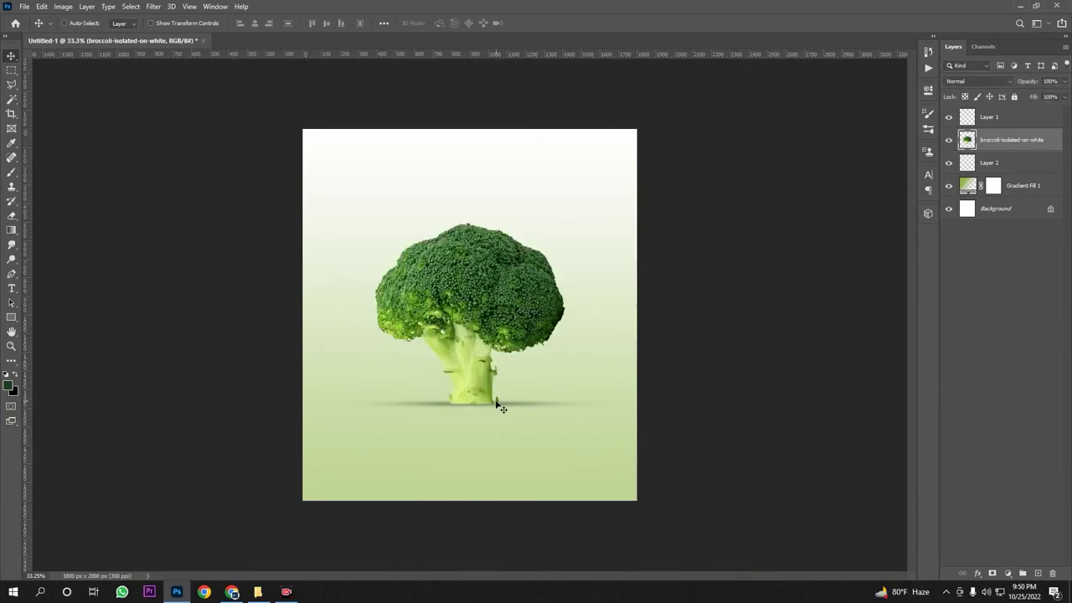
{"action": "left_click", "coordinate": [949, 164]}
{"action": "left_click", "coordinate": [949, 164]}
{"action": "left_click", "coordinate": [1008, 126]}
{"action": "left_click", "coordinate": [1008, 144], "text": "shift"}
{"action": "right_click", "coordinate": [1011, 125]}
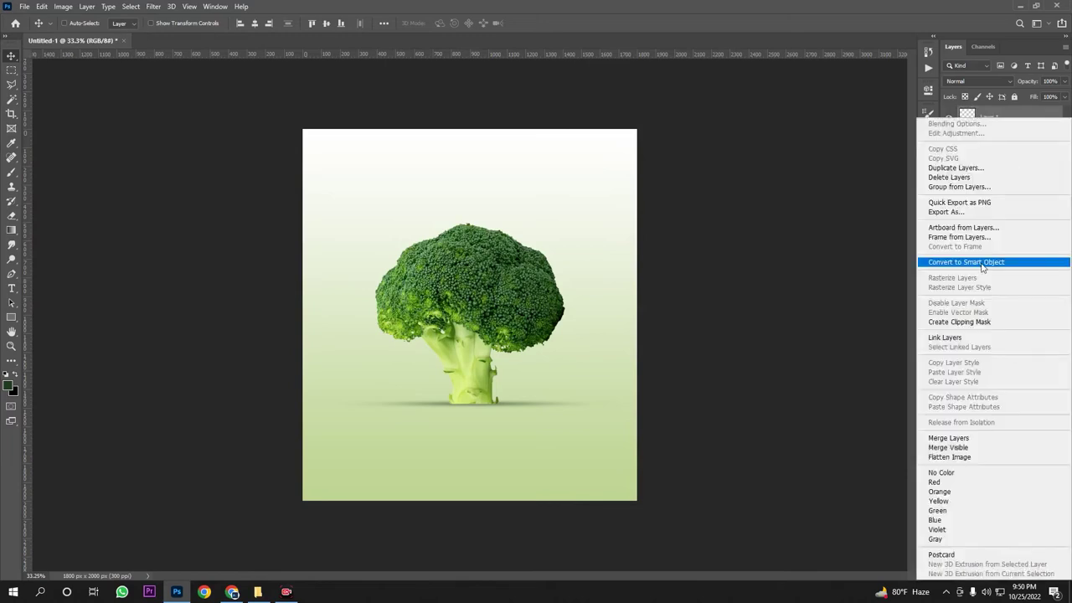
{"action": "left_click", "coordinate": [985, 262]}
Scale the shadow layer to about 86% width and 114% height, keeping it centered on the stem's base
{"action": "scroll", "coordinate": [474, 457], "scroll_direction": "down", "scroll_amount": 3}
{"action": "scroll", "coordinate": [507, 433], "scroll_direction": "up", "scroll_amount": 6}
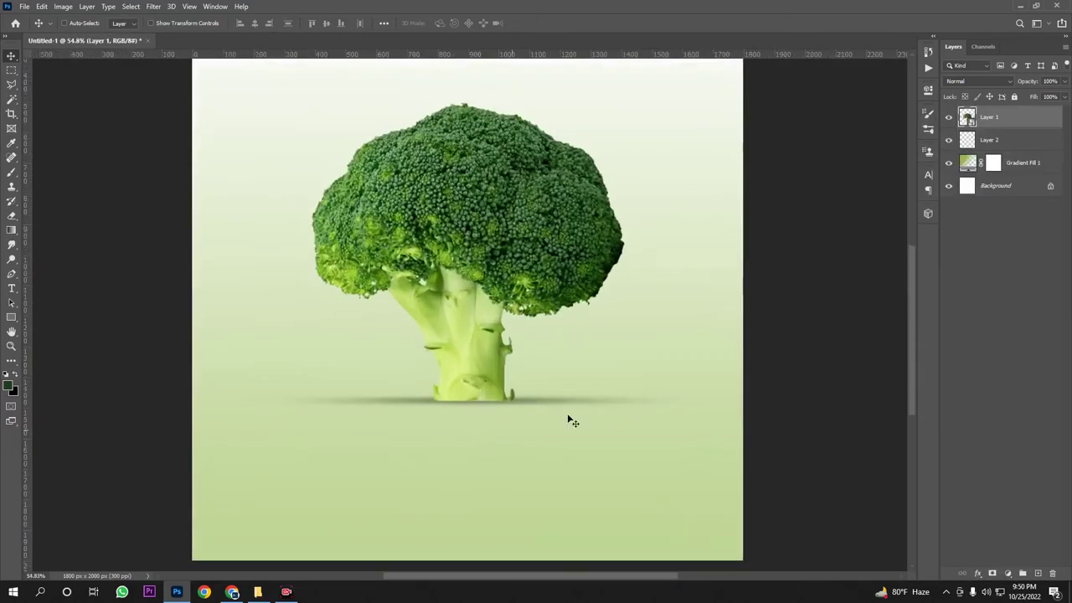
{"action": "left_click", "coordinate": [984, 140]}
{"action": "scroll", "coordinate": [521, 417], "scroll_direction": "up", "scroll_amount": 2}
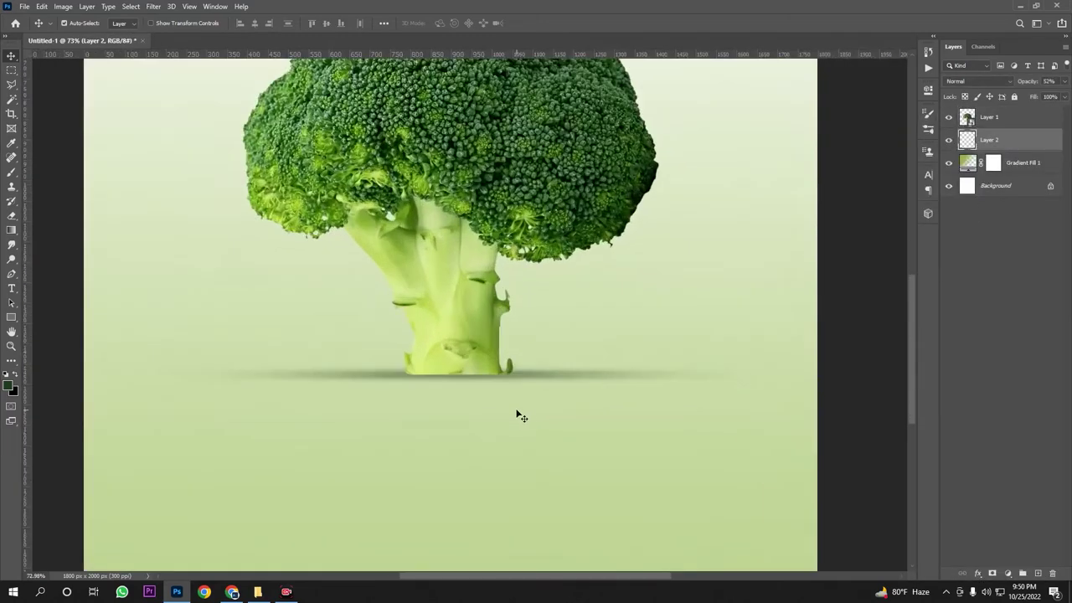
{"action": "key", "text": "ctrl+t"}
{"action": "left_click_drag", "start_coordinate": [836, 374], "coordinate": [784, 374]}
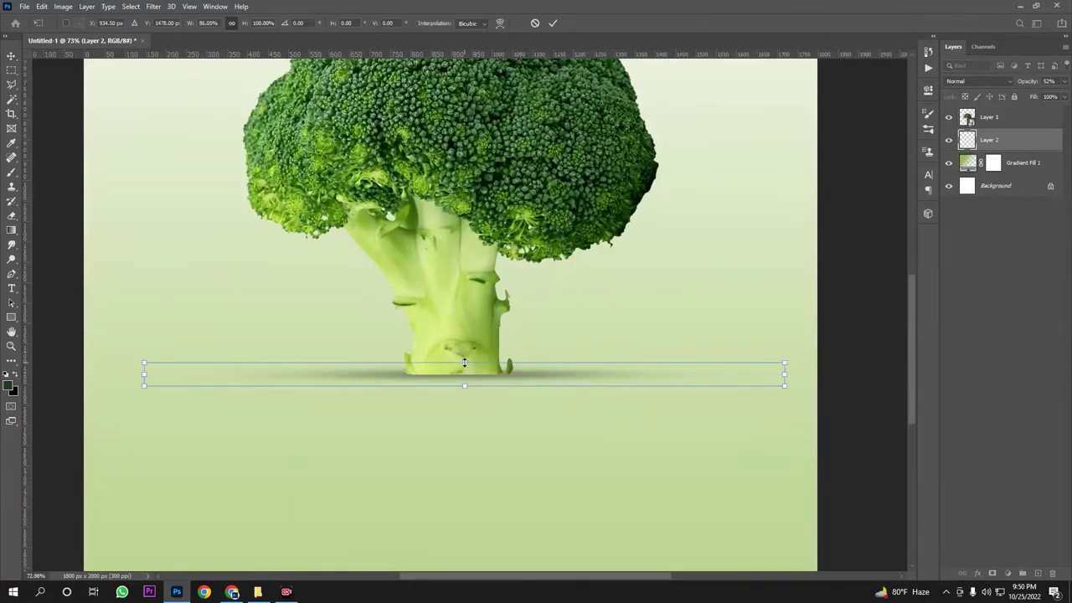
{"action": "left_click_drag", "start_coordinate": [464, 363], "coordinate": [464, 360]}
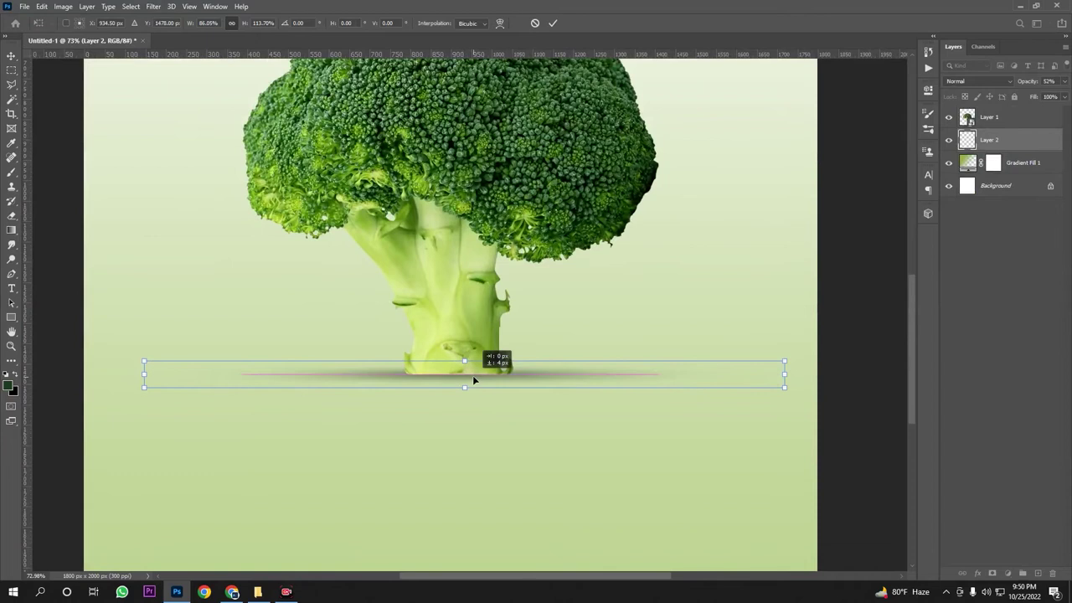
{"action": "key", "text": "Return"}
Shorten the shadow from its left end with Free Transform so it extends mainly to the stem's right
{"action": "scroll", "coordinate": [567, 410], "scroll_direction": "down", "scroll_amount": 3}
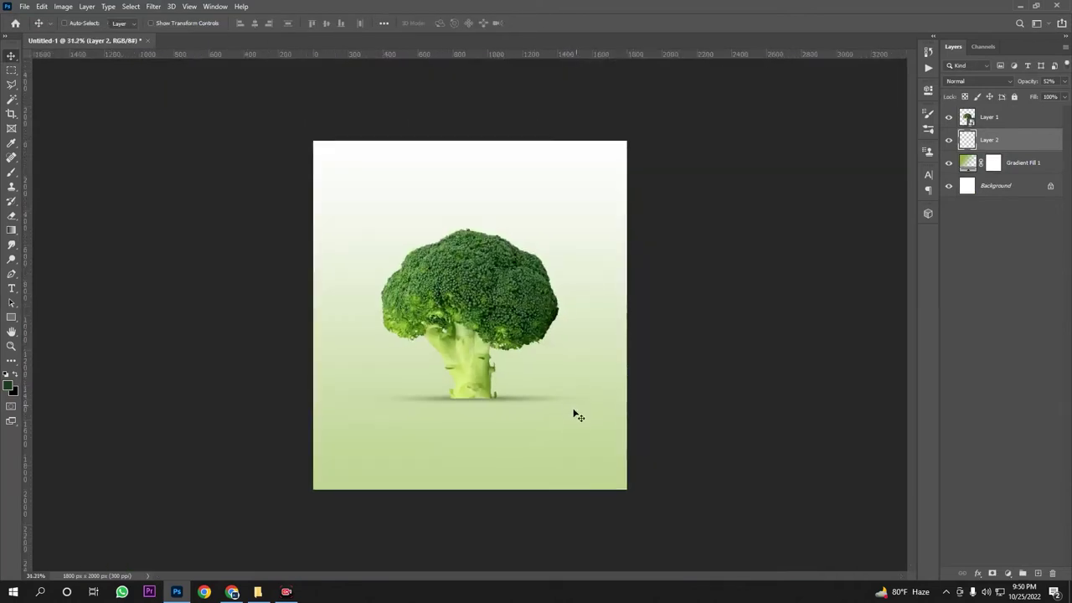
{"action": "scroll", "coordinate": [476, 459], "scroll_direction": "up", "scroll_amount": 2}
{"action": "key", "text": "ctrl+t"}
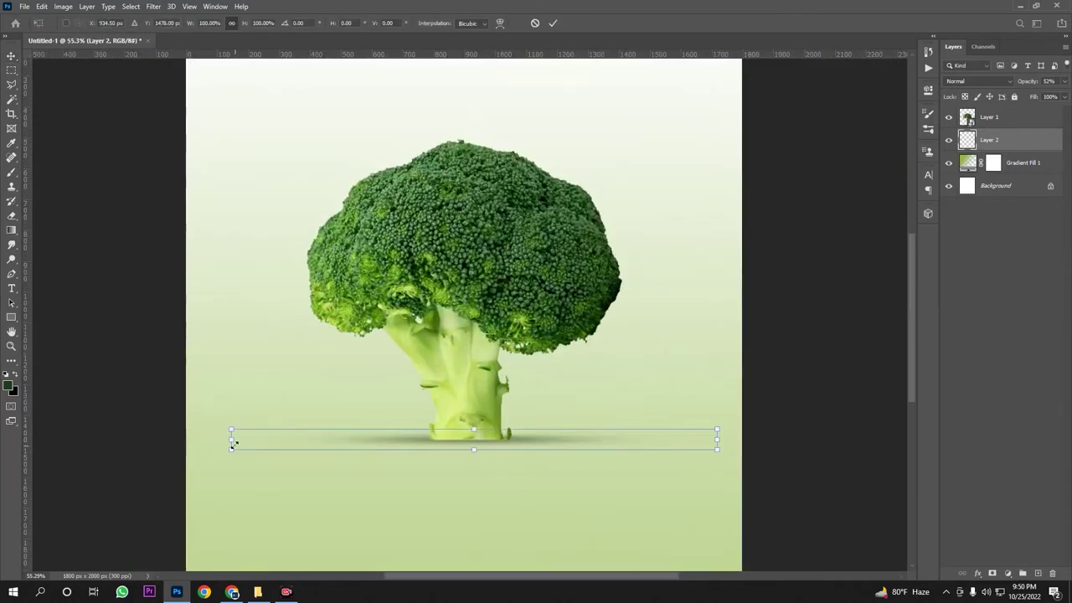
{"action": "left_click_drag", "start_coordinate": [232, 444], "coordinate": [323, 439]}
{"action": "key", "text": "Return"}
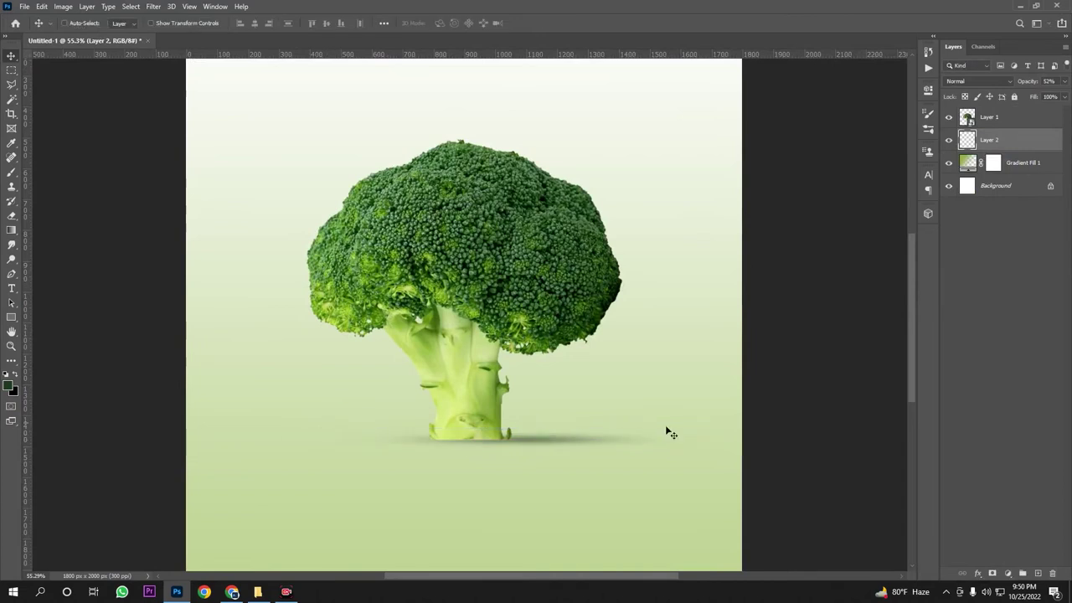
Duplicate the shadow layer and shift one shadow left so that shading extends to both sides of the stem
{"action": "scroll", "coordinate": [671, 433], "scroll_direction": "down", "scroll_amount": 2}
{"action": "scroll", "coordinate": [586, 450], "scroll_direction": "up", "scroll_amount": 2}
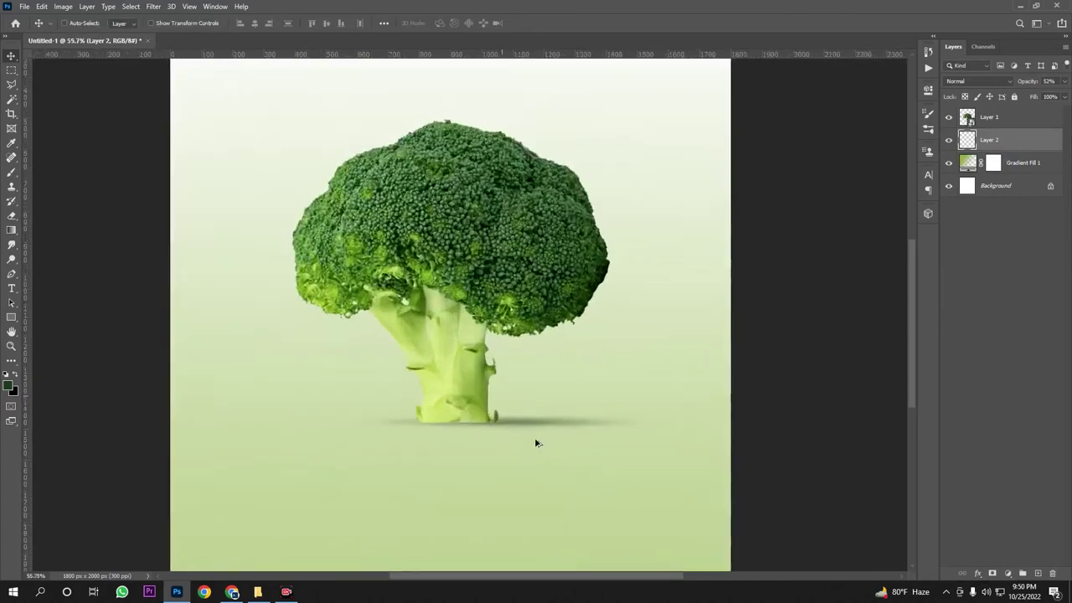
{"action": "scroll", "coordinate": [537, 443], "scroll_direction": "up", "scroll_amount": 1}
{"action": "left_click_drag", "start_coordinate": [519, 421], "coordinate": [457, 422]}
{"action": "key", "text": "ctrl+j"}
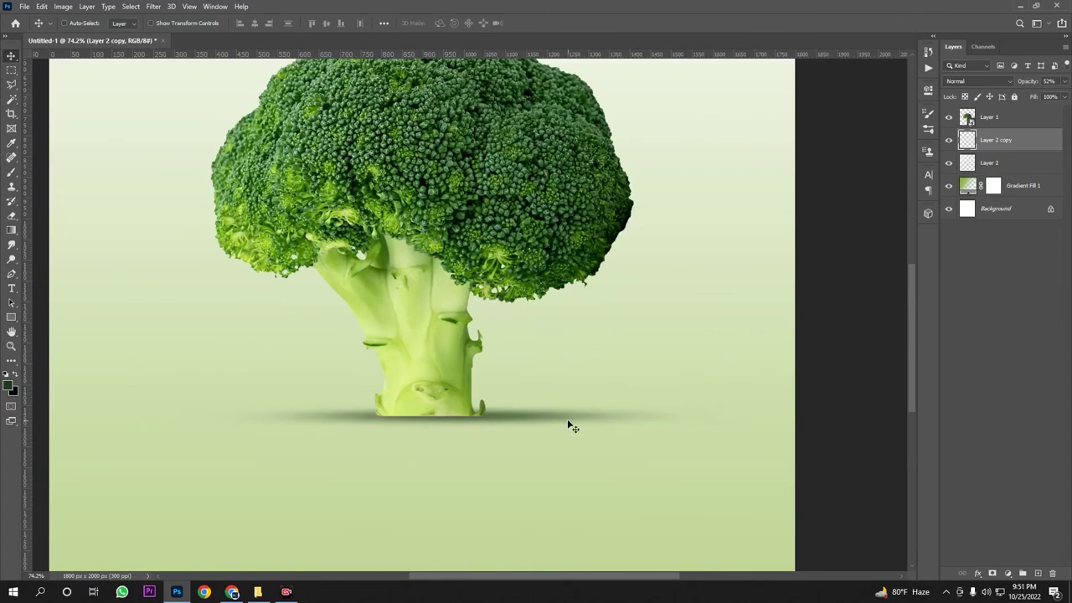
Narrow the copied shadow from both ends so it sits mainly around the stem's left side
{"action": "key", "text": "ctrl+t"}
{"action": "left_click_drag", "start_coordinate": [763, 416], "coordinate": [589, 416]}
{"action": "left_click_drag", "start_coordinate": [160, 419], "coordinate": [240, 416]}
{"action": "key", "text": "Return"}
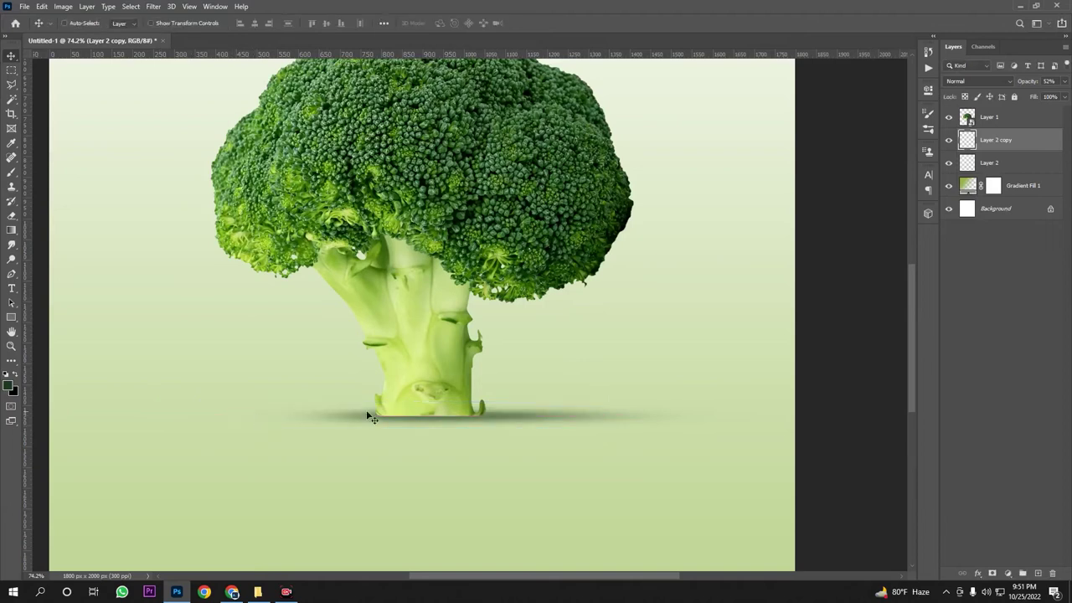
Duplicate the broccoli layer
{"action": "scroll", "coordinate": [366, 410], "scroll_direction": "down", "scroll_amount": 3}
{"action": "scroll", "coordinate": [517, 444], "scroll_direction": "down", "scroll_amount": 2}
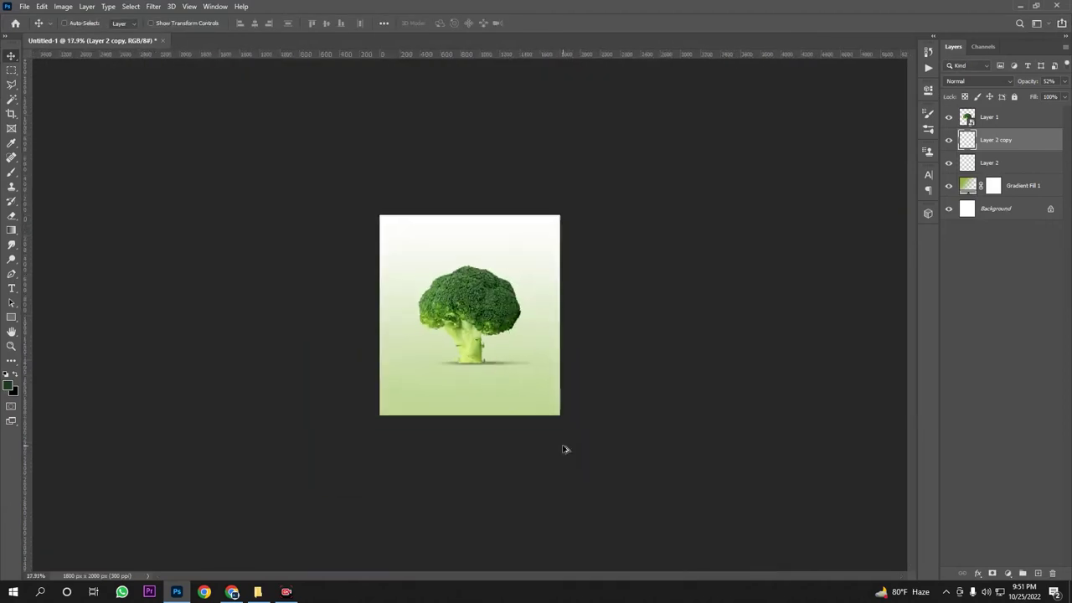
{"action": "scroll", "coordinate": [565, 447], "scroll_direction": "up", "scroll_amount": 6}
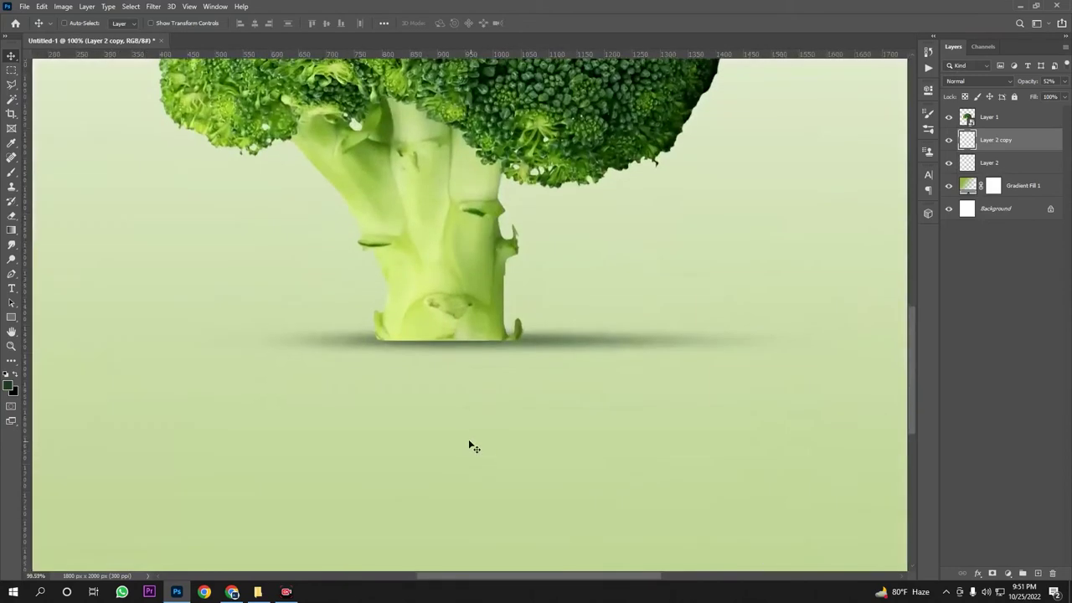
{"action": "scroll", "coordinate": [419, 365], "scroll_direction": "down", "scroll_amount": 2}
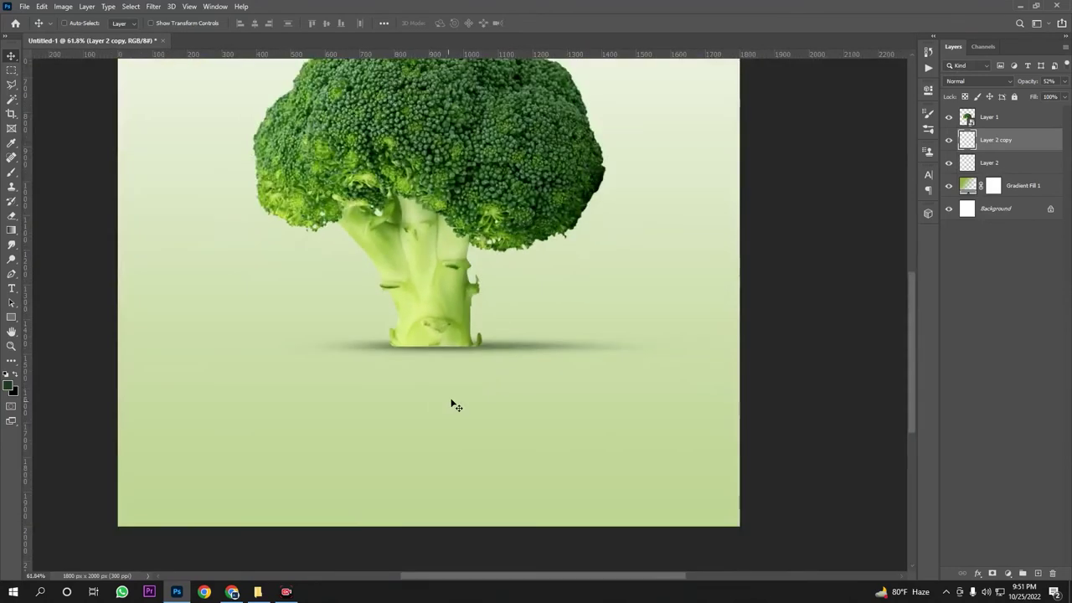
{"action": "left_click", "coordinate": [993, 120]}
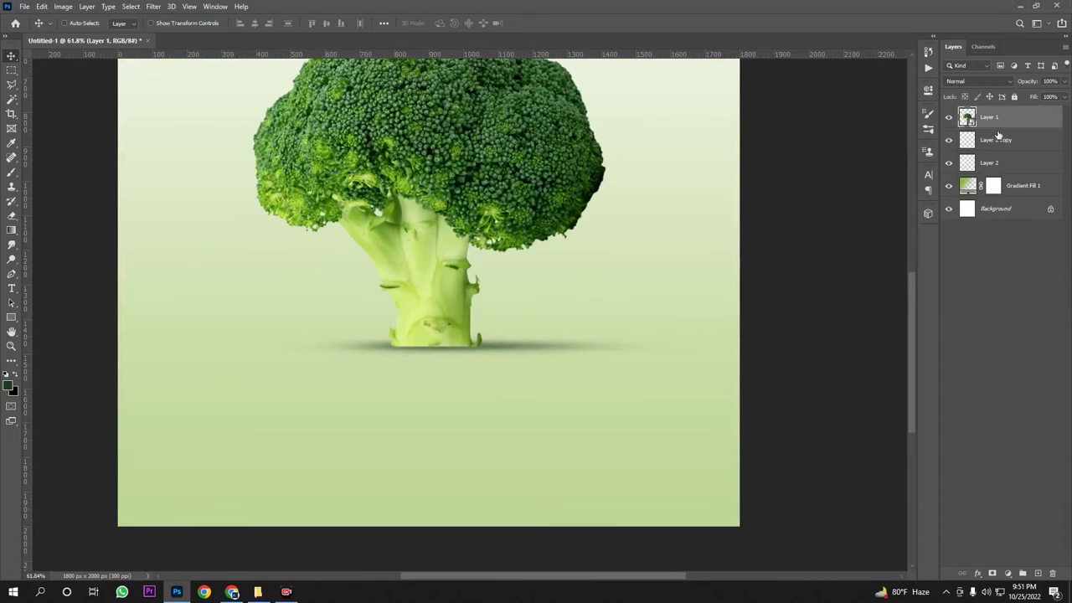
{"action": "left_click_drag", "start_coordinate": [1014, 115], "coordinate": [1040, 575]}
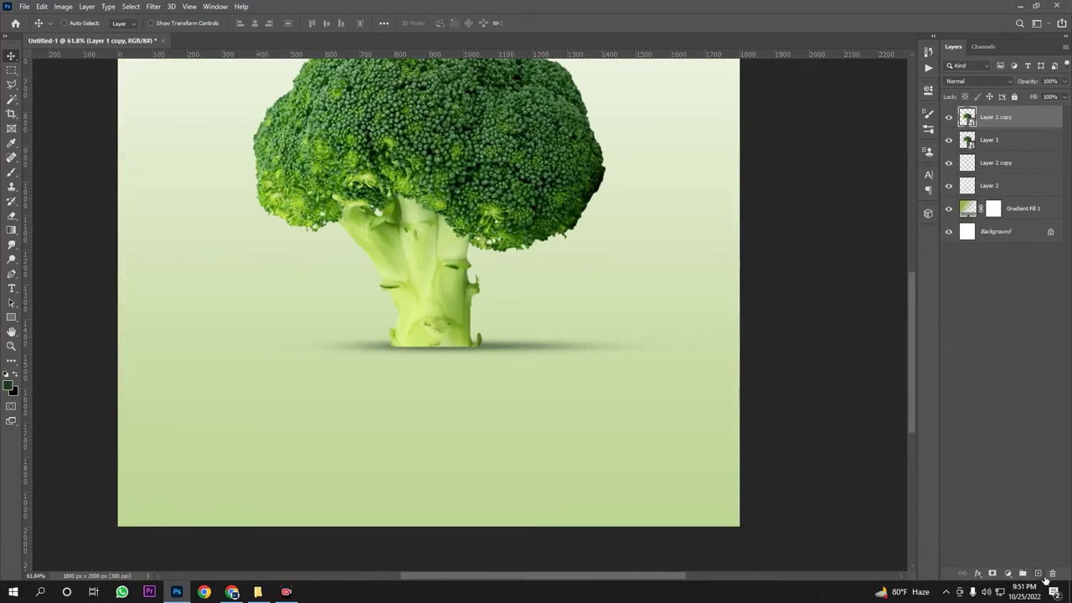
Flip the copied broccoli vertically and move it straight down until its stem meets the original stem's base
{"action": "key", "text": "ctrl+t"}
{"action": "right_click", "coordinate": [432, 266]}
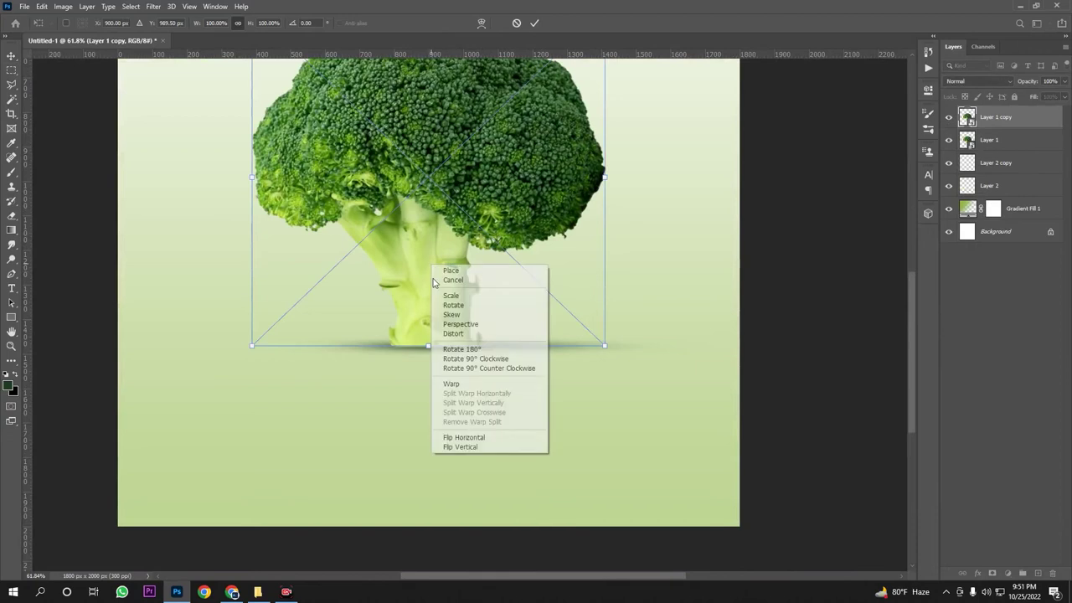
{"action": "left_click", "coordinate": [460, 447]}
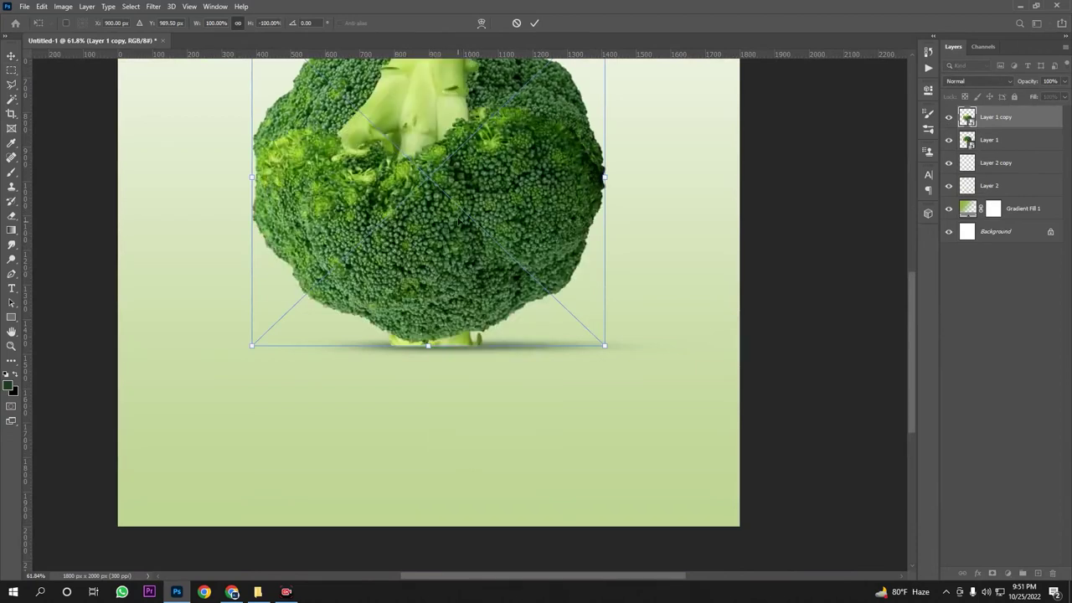
{"action": "left_click_drag", "start_coordinate": [461, 201], "coordinate": [464, 533]}
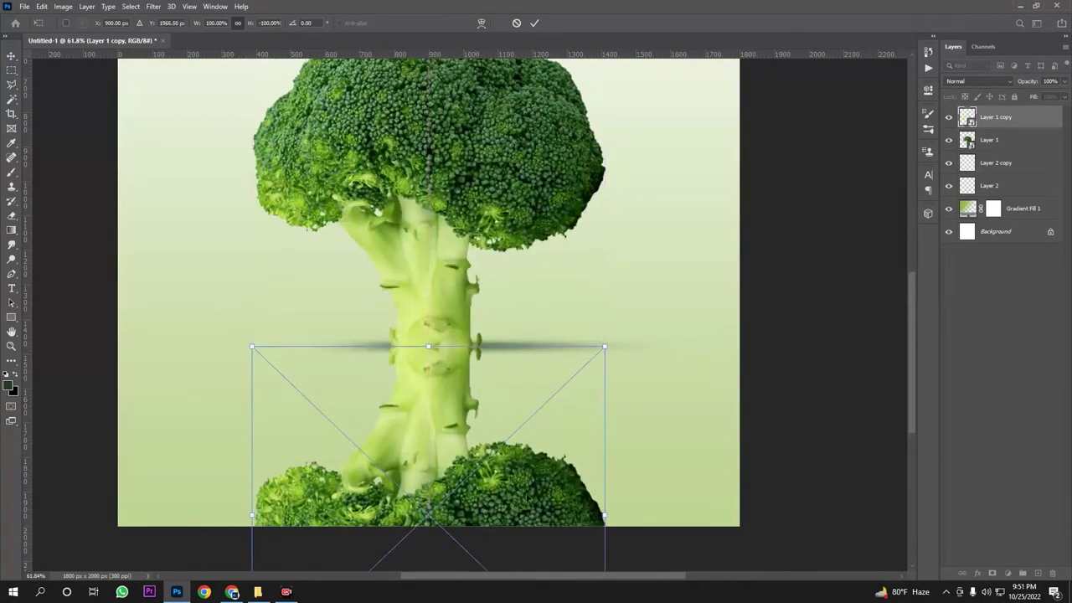
{"action": "key", "text": "Return"}
Place the flipped broccoli copy beneath both shadow layers and lower its opacity to 33%
{"action": "left_click_drag", "start_coordinate": [1040, 129], "coordinate": [1000, 197]}
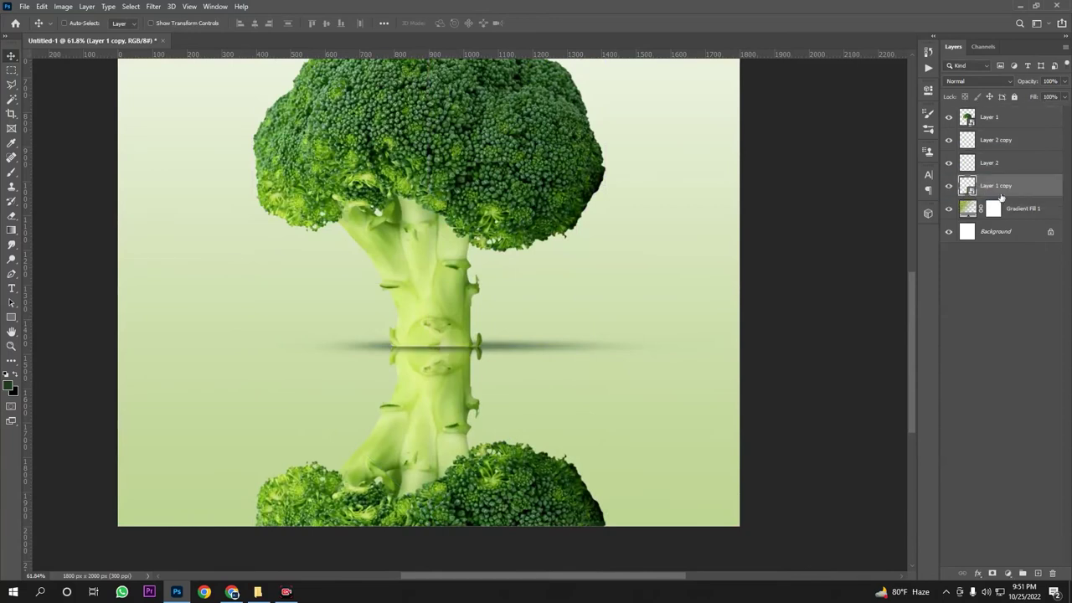
{"action": "left_click_drag", "start_coordinate": [1027, 84], "coordinate": [989, 92]}
{"action": "scroll", "coordinate": [531, 347], "scroll_direction": "down", "scroll_amount": 2}
{"action": "scroll", "coordinate": [484, 452], "scroll_direction": "up", "scroll_amount": 4}
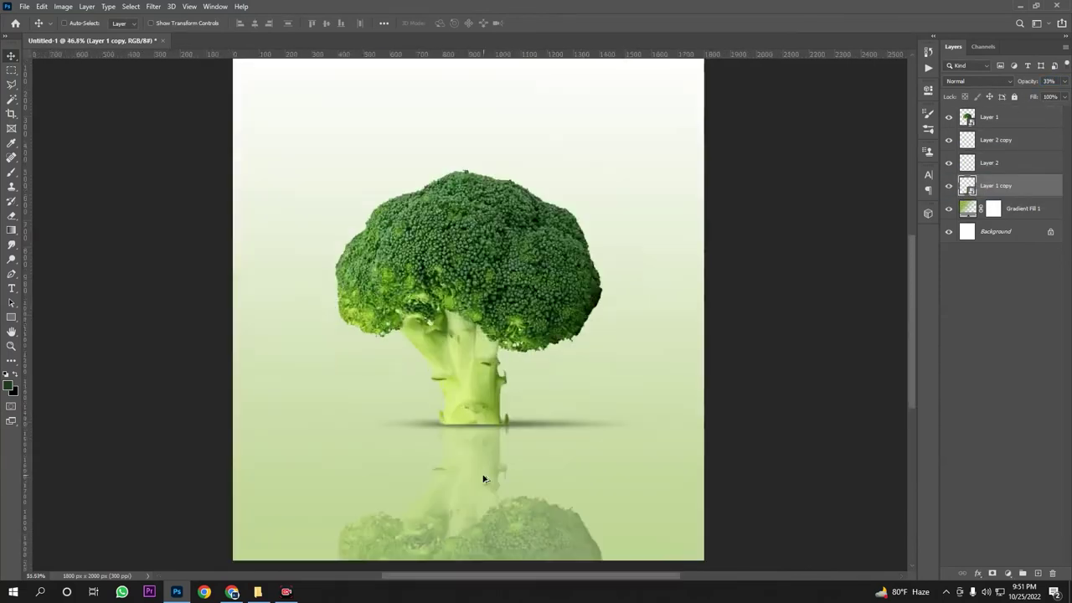
{"action": "scroll", "coordinate": [483, 432], "scroll_direction": "down", "scroll_amount": 3}
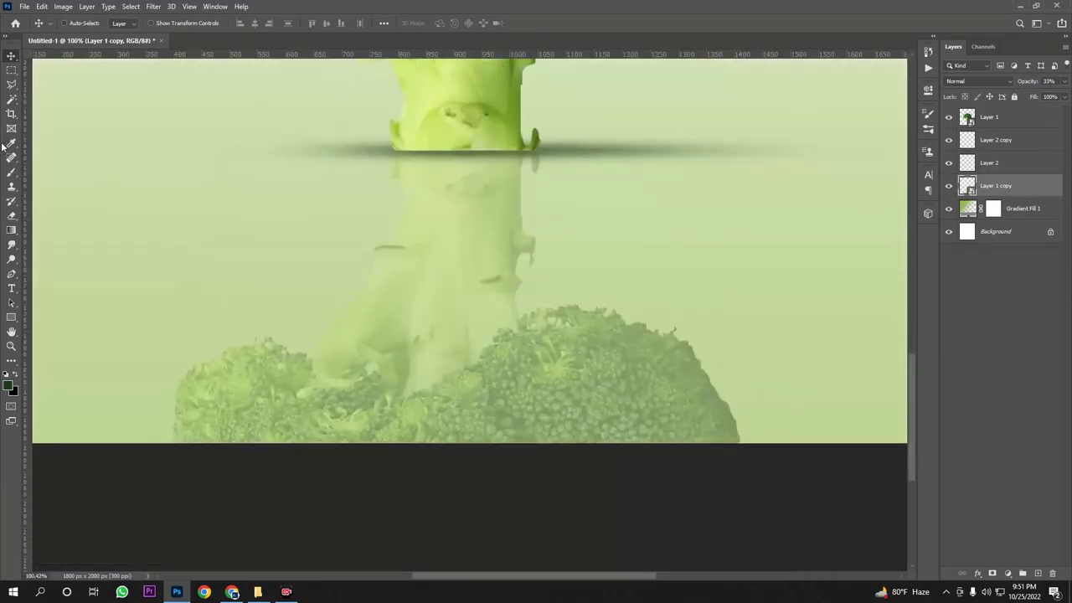
Rasterize the reflection layer and erase its lower florets with a soft 600 px Eraser so that only the stem's reflection remains
{"action": "left_click", "coordinate": [10, 215]}
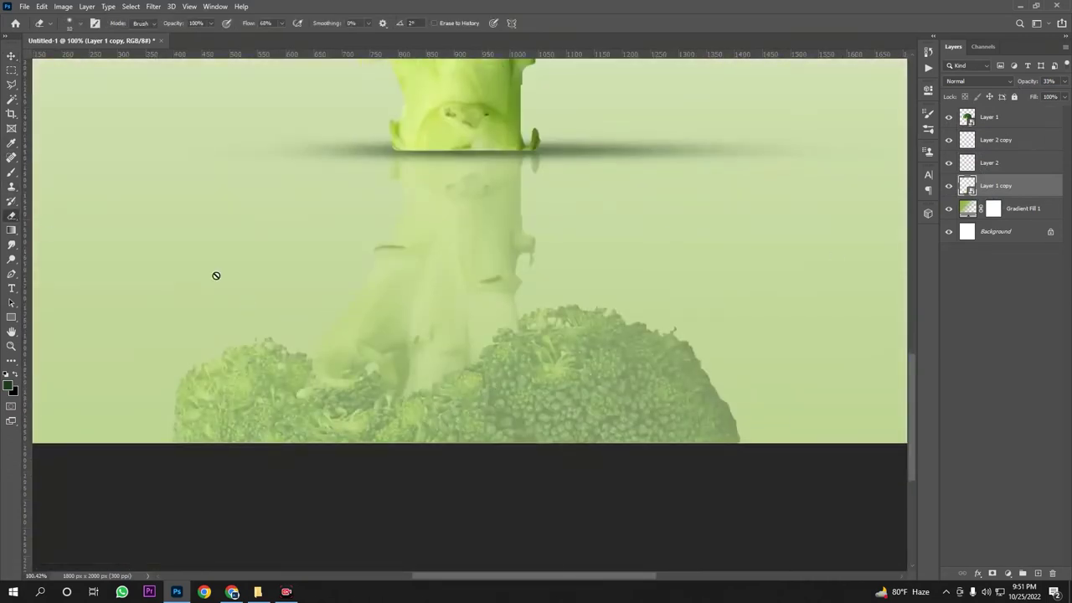
{"action": "left_click", "coordinate": [276, 378]}
{"action": "left_click", "coordinate": [517, 227]}
{"action": "key", "text": "bracketright"}
{"action": "key", "text": "bracketright"}
{"action": "key", "text": "bracketright"}
{"action": "key", "text": "bracketright"}
{"action": "key", "text": "bracketright"}
{"action": "key", "text": "bracketright"}
{"action": "key", "text": "bracketright"}
{"action": "key", "text": "bracketright"}
{"action": "key", "text": "bracketright"}
{"action": "key", "text": "bracketright"}
{"action": "key", "text": "bracketright"}
{"action": "key", "text": "bracketright"}
{"action": "key", "text": "bracketright"}
{"action": "key", "text": "bracketright"}
{"action": "key", "text": "bracketright"}
{"action": "key", "text": "bracketright"}
{"action": "key", "text": "bracketright"}
{"action": "key", "text": "bracketright"}
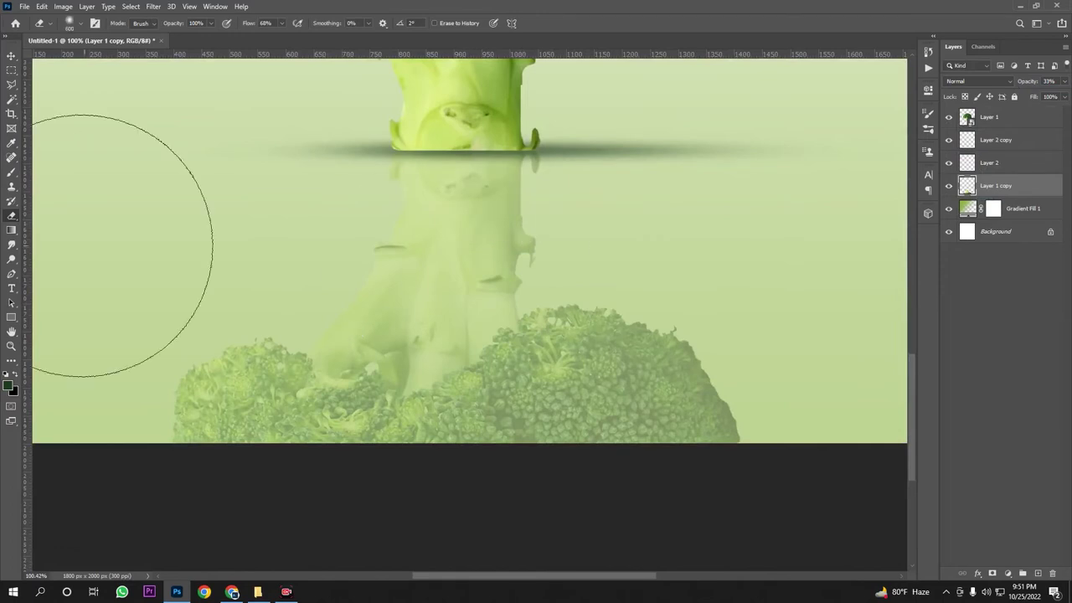
{"action": "mouse_move", "coordinate": [143, 306]}
{"action": "left_mouse_down"}
{"action": "mouse_move", "coordinate": [298, 461]}
{"action": "mouse_move", "coordinate": [308, 440]}
{"action": "mouse_move", "coordinate": [439, 429]}
{"action": "mouse_move", "coordinate": [705, 429]}
{"action": "mouse_move", "coordinate": [431, 454]}
{"action": "mouse_move", "coordinate": [599, 459]}
{"action": "mouse_move", "coordinate": [683, 435]}
{"action": "mouse_move", "coordinate": [610, 459]}
{"action": "mouse_move", "coordinate": [185, 473]}
{"action": "mouse_move", "coordinate": [521, 476]}
{"action": "mouse_move", "coordinate": [769, 456]}
{"action": "left_mouse_up"}
{"action": "scroll", "coordinate": [769, 456], "scroll_direction": "down", "scroll_amount": 5}
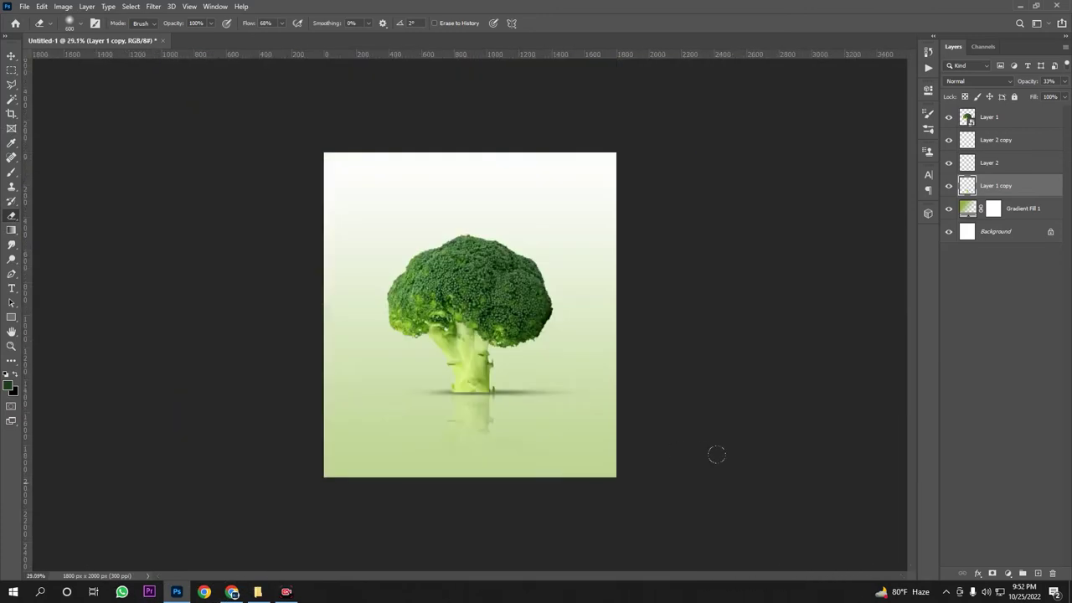
Nudge the reflection slightly down from the stem's base with the Move tool
{"action": "scroll", "coordinate": [654, 427], "scroll_direction": "up", "scroll_amount": 4}
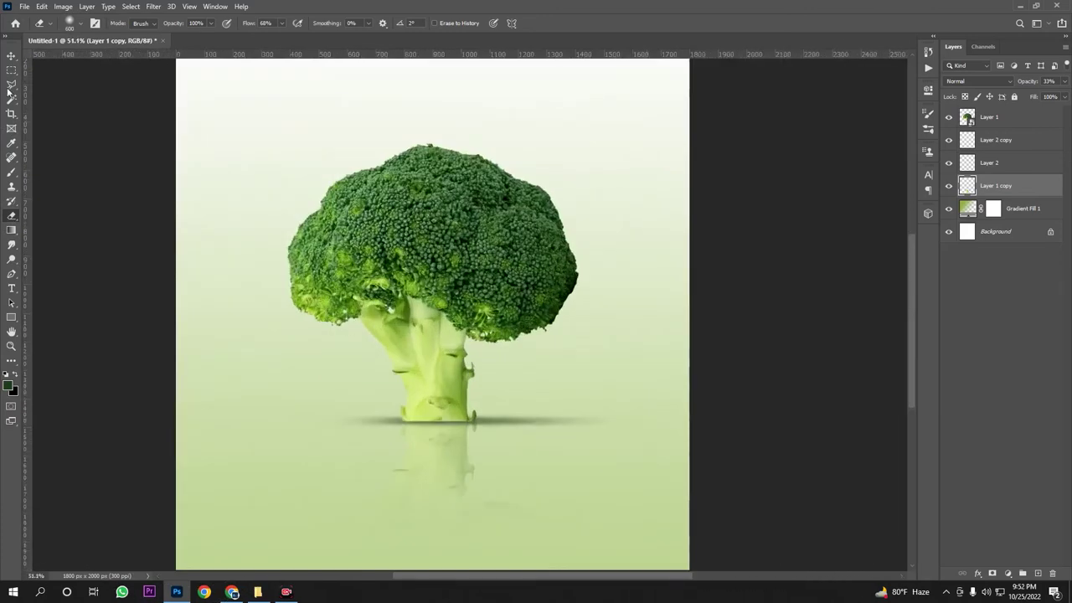
{"action": "left_click", "coordinate": [11, 55]}
{"action": "scroll", "coordinate": [464, 433], "scroll_direction": "up", "scroll_amount": 4}
{"action": "mouse_move", "coordinate": [431, 359]}
{"action": "left_mouse_down"}
{"action": "mouse_move", "coordinate": [433, 377]}
{"action": "mouse_move", "coordinate": [429, 363]}
{"action": "left_mouse_up"}
Lower the opacity of both shadow layers to 30% and flatten them vertically with Free Transform
{"action": "left_click", "coordinate": [996, 162]}
{"action": "left_click", "coordinate": [997, 140], "text": "shift"}
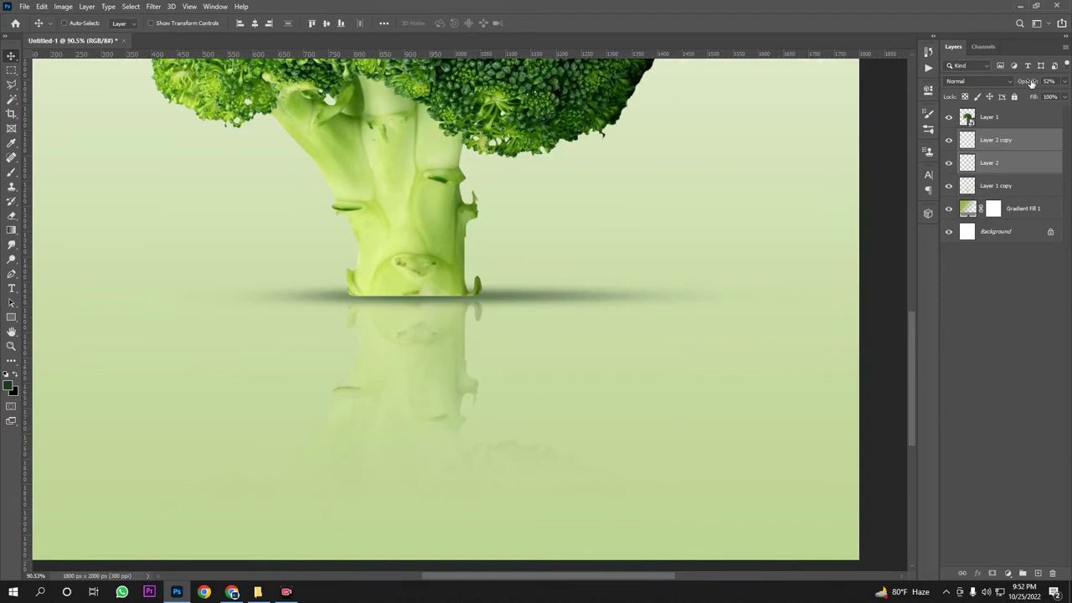
{"action": "left_click_drag", "start_coordinate": [1030, 81], "coordinate": [1012, 82]}
{"action": "key", "text": "ctrl+t"}
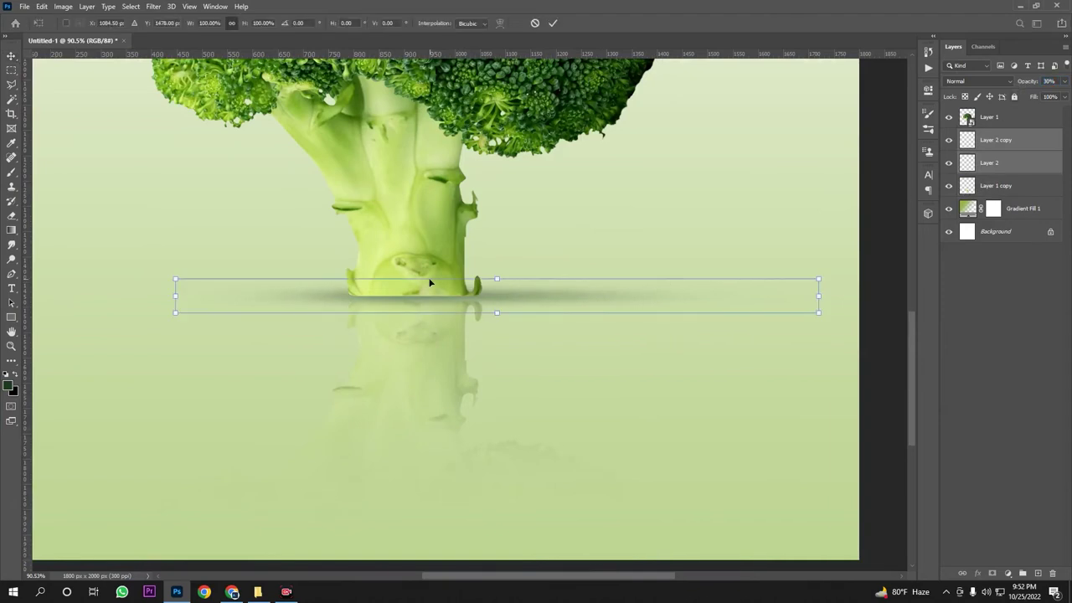
{"action": "left_click_drag", "start_coordinate": [501, 278], "coordinate": [470, 304]}
{"action": "key", "text": "Return"}
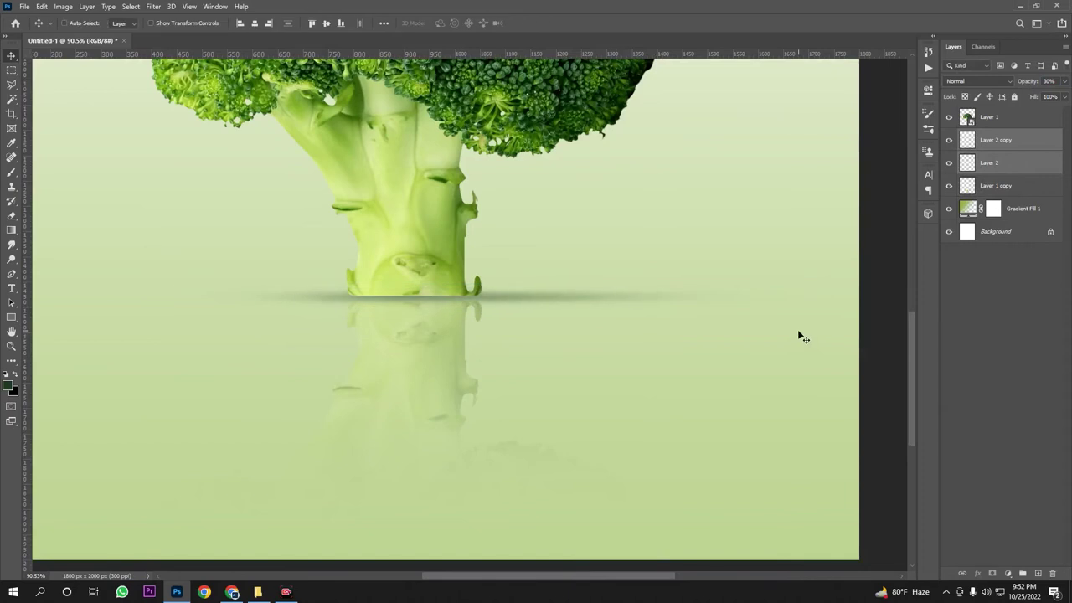
Try an opacity of 92% on both shadow layers and undo the change
{"action": "left_click_drag", "start_coordinate": [1023, 83], "coordinate": [1057, 82]}
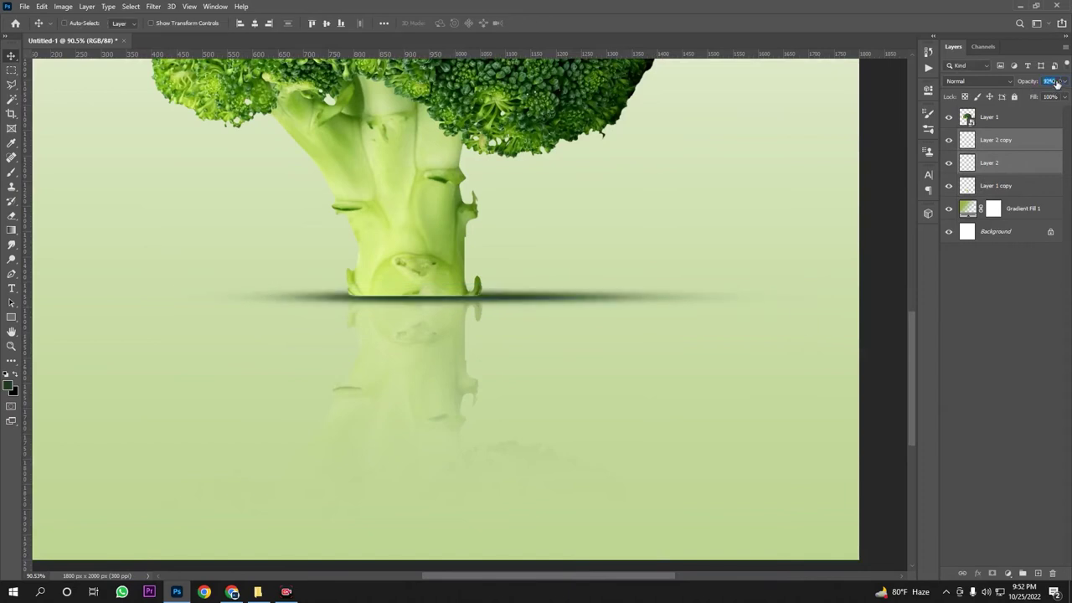
{"action": "scroll", "coordinate": [575, 371], "scroll_direction": "down", "scroll_amount": 8}
{"action": "scroll", "coordinate": [544, 410], "scroll_direction": "up", "scroll_amount": 3}
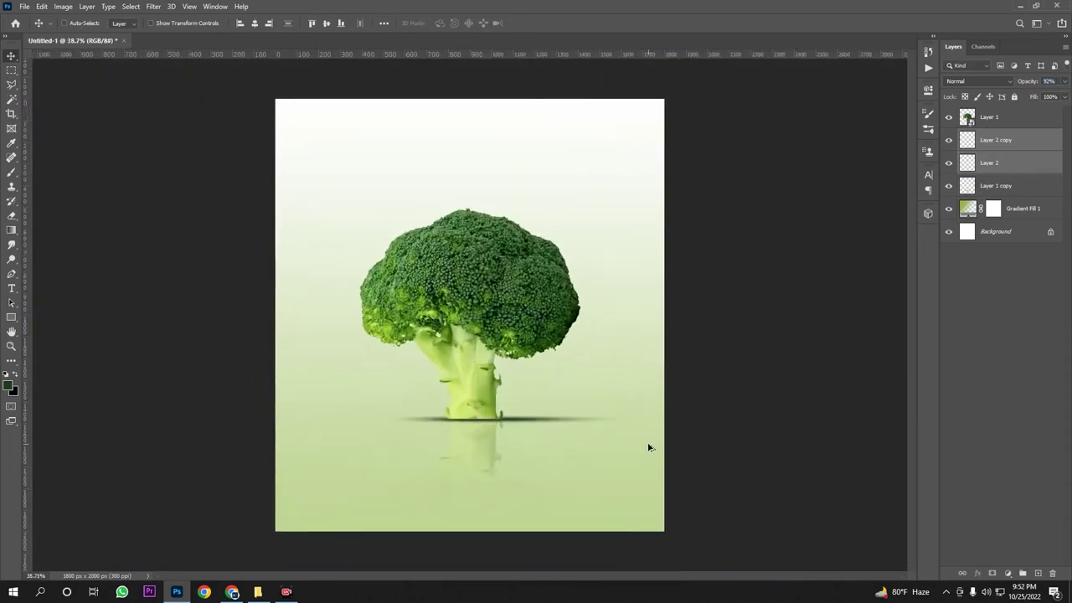
{"action": "scroll", "coordinate": [586, 461], "scroll_direction": "up", "scroll_amount": 2}
{"action": "key", "text": "ctrl+z"}
{"action": "scroll", "coordinate": [543, 427], "scroll_direction": "down", "scroll_amount": 3}
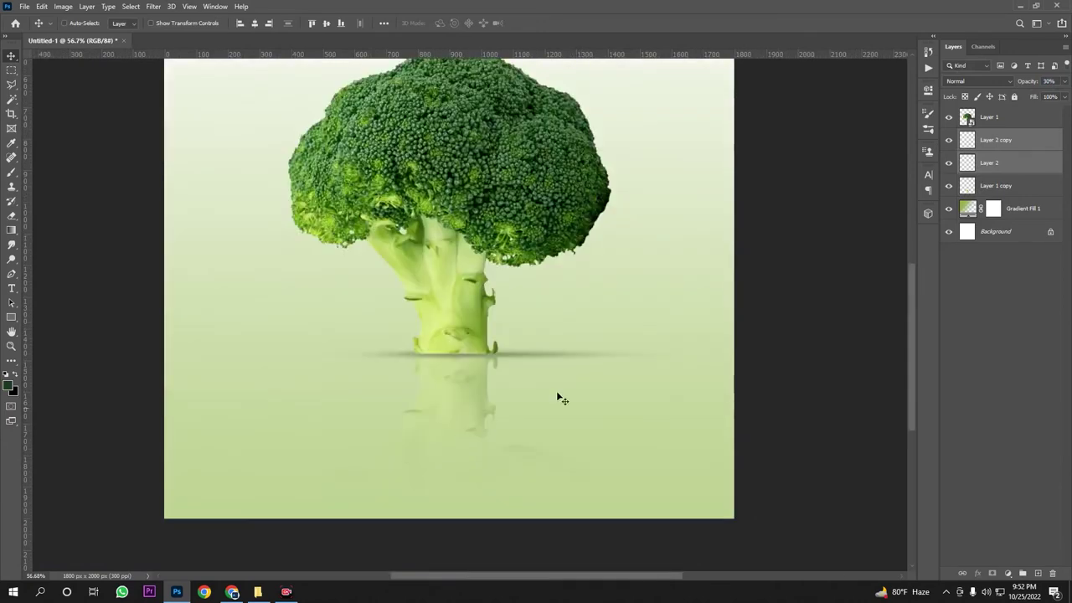
Shorten the Layer 2 copy shadow from its left end and extend its right end slightly
{"action": "left_click", "coordinate": [998, 164]}
{"action": "left_click", "coordinate": [950, 163]}
{"action": "left_click", "coordinate": [950, 163]}
{"action": "scroll", "coordinate": [959, 167], "scroll_direction": "up", "scroll_amount": 5}
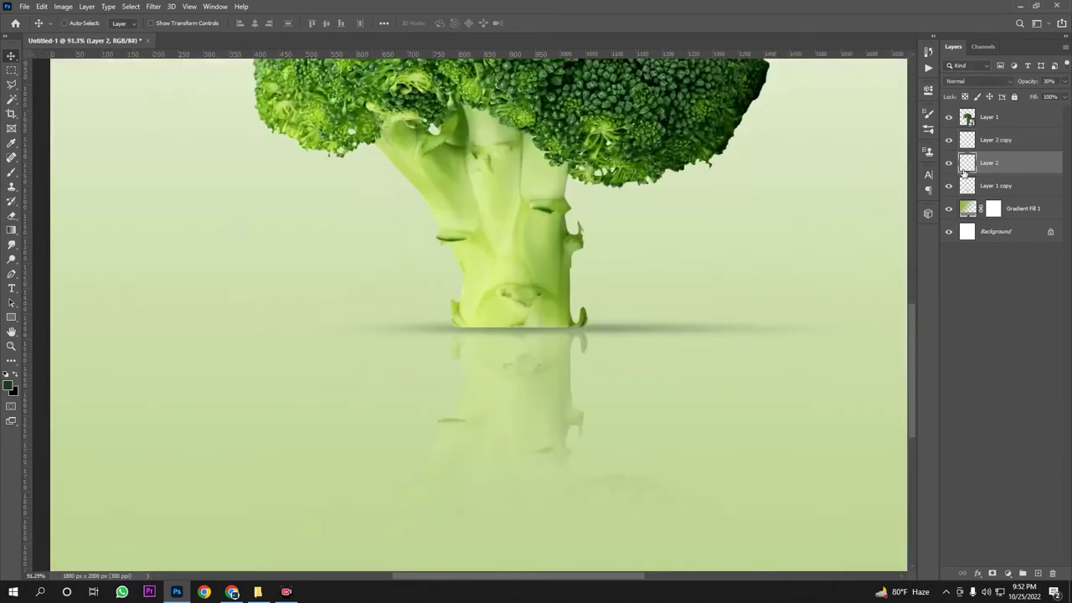
{"action": "left_click", "coordinate": [982, 144]}
{"action": "key", "text": "ctrl+t"}
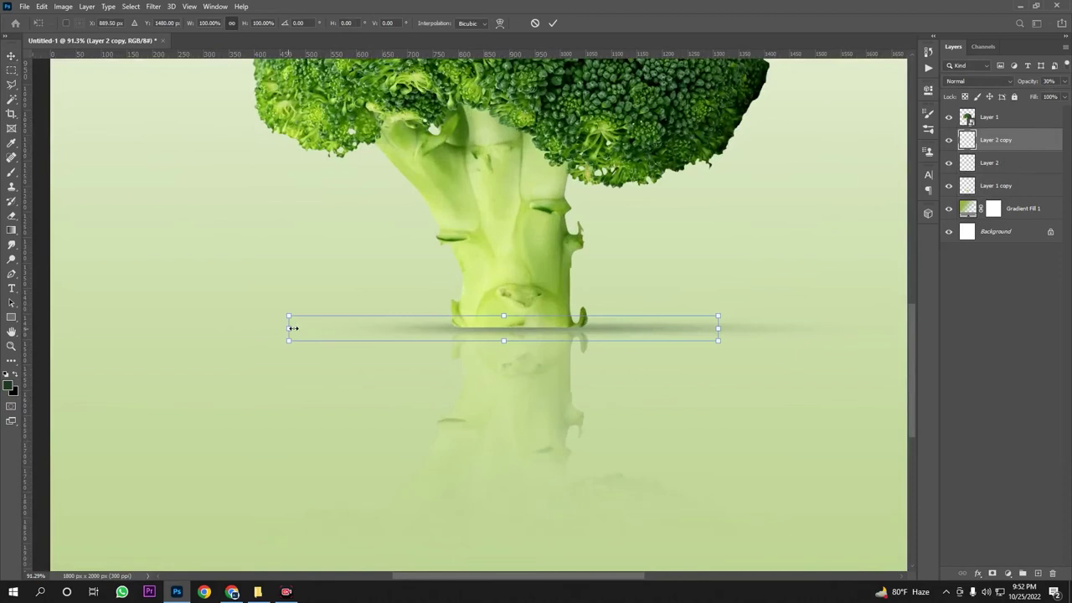
{"action": "left_click_drag", "start_coordinate": [293, 328], "coordinate": [345, 327]}
{"action": "mouse_move", "coordinate": [719, 328]}
{"action": "left_mouse_down"}
{"action": "mouse_move", "coordinate": [677, 325]}
{"action": "mouse_move", "coordinate": [727, 328]}
{"action": "left_mouse_up"}
{"action": "key", "text": "Return"}
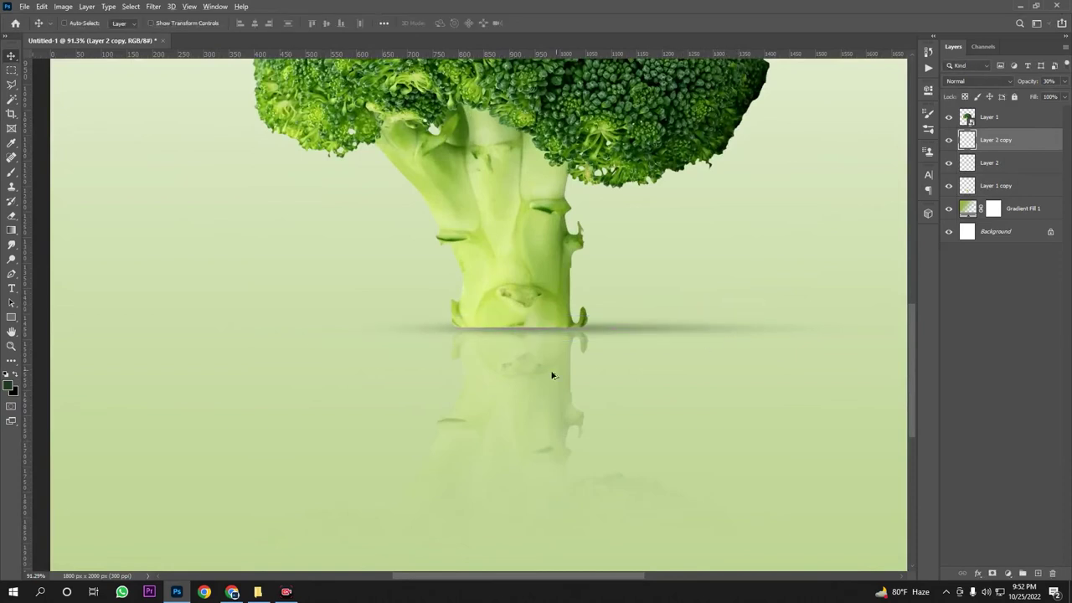
Draw a thin horizontal Pen tool shape about 239 px wide along the bottom edge of the stem
{"action": "scroll", "coordinate": [569, 374], "scroll_direction": "down", "scroll_amount": 3}
{"action": "scroll", "coordinate": [539, 351], "scroll_direction": "up", "scroll_amount": 5}
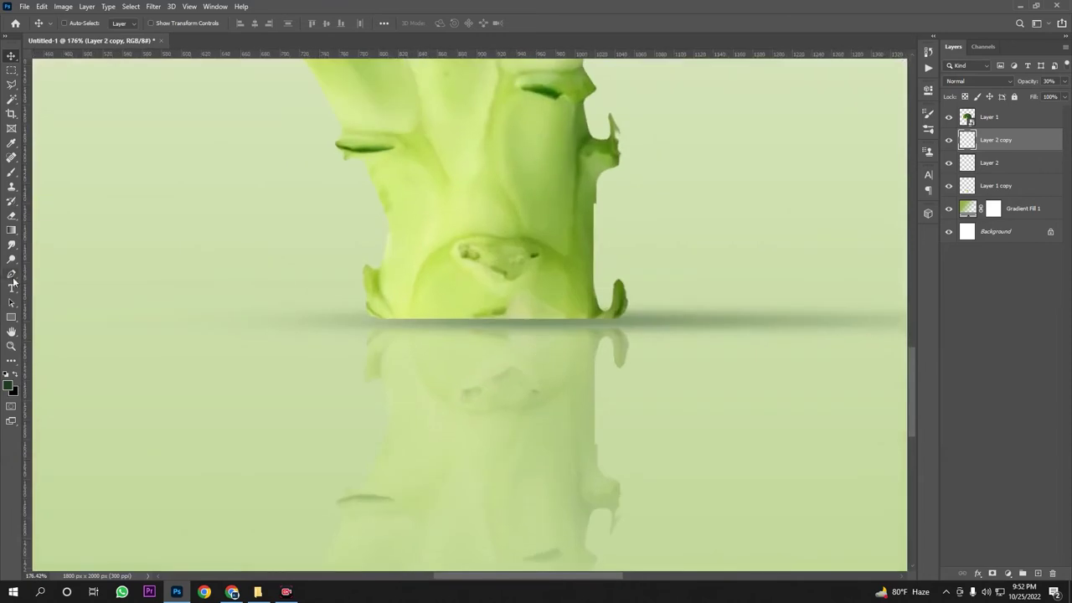
{"action": "left_click", "coordinate": [12, 275]}
{"action": "scroll", "coordinate": [371, 311], "scroll_direction": "up", "scroll_amount": 2}
{"action": "left_click", "coordinate": [347, 303]}
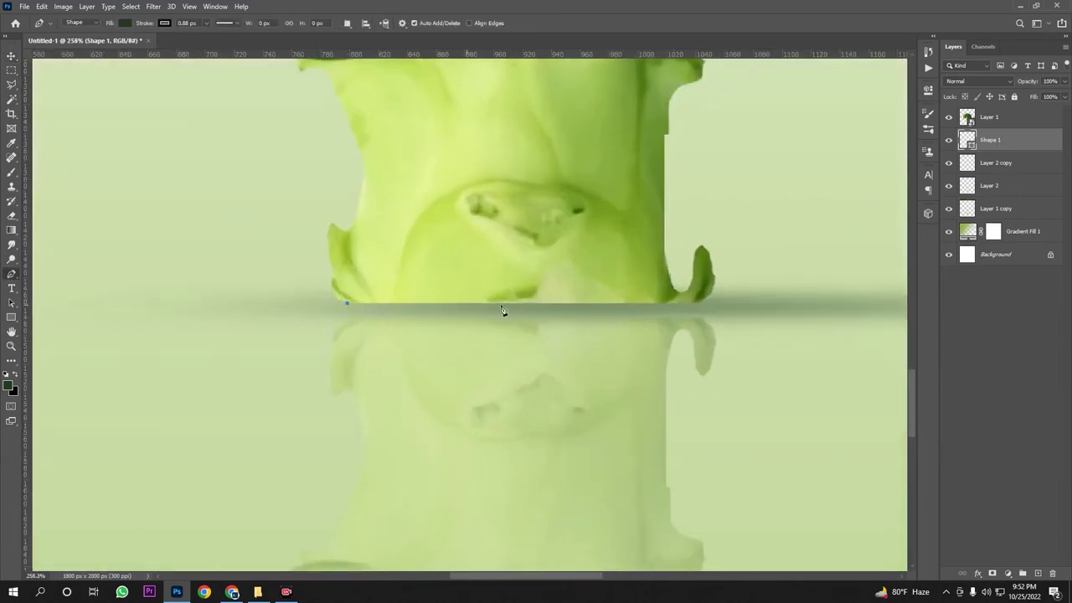
{"action": "left_click", "coordinate": [692, 305]}
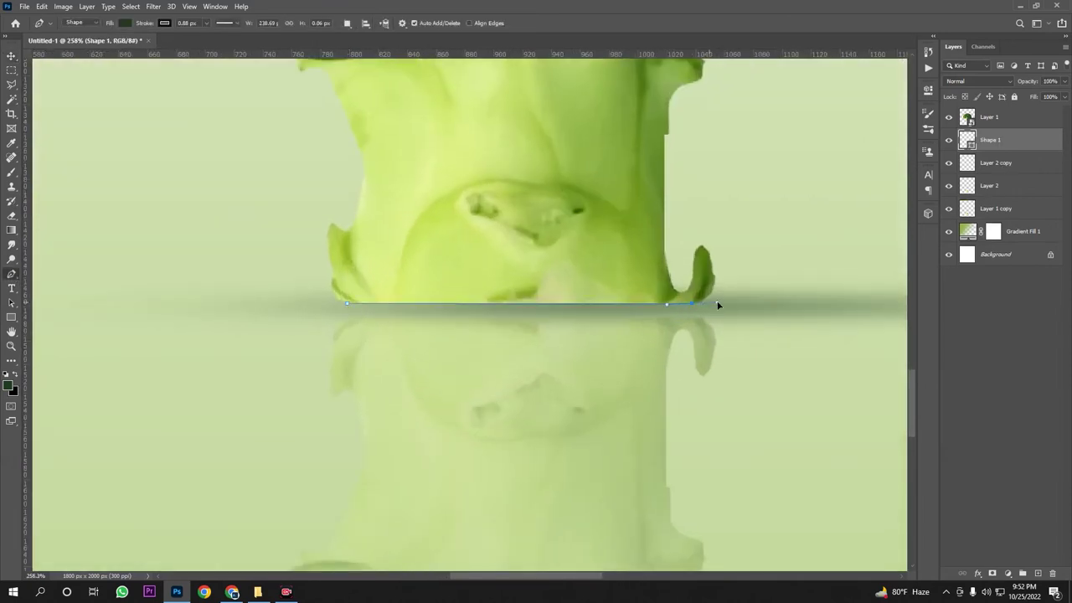
{"action": "left_click", "coordinate": [692, 304], "text": "alt"}
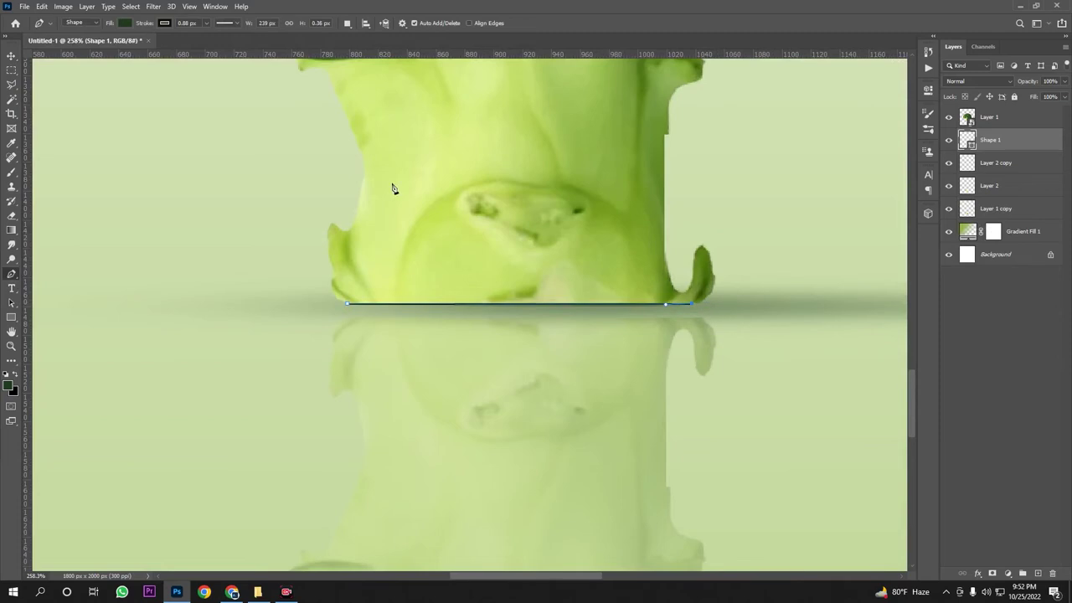
Give the line shape under the stem a dark green stroke 3 px wide
{"action": "left_click", "coordinate": [165, 23]}
{"action": "left_click", "coordinate": [94, 81]}
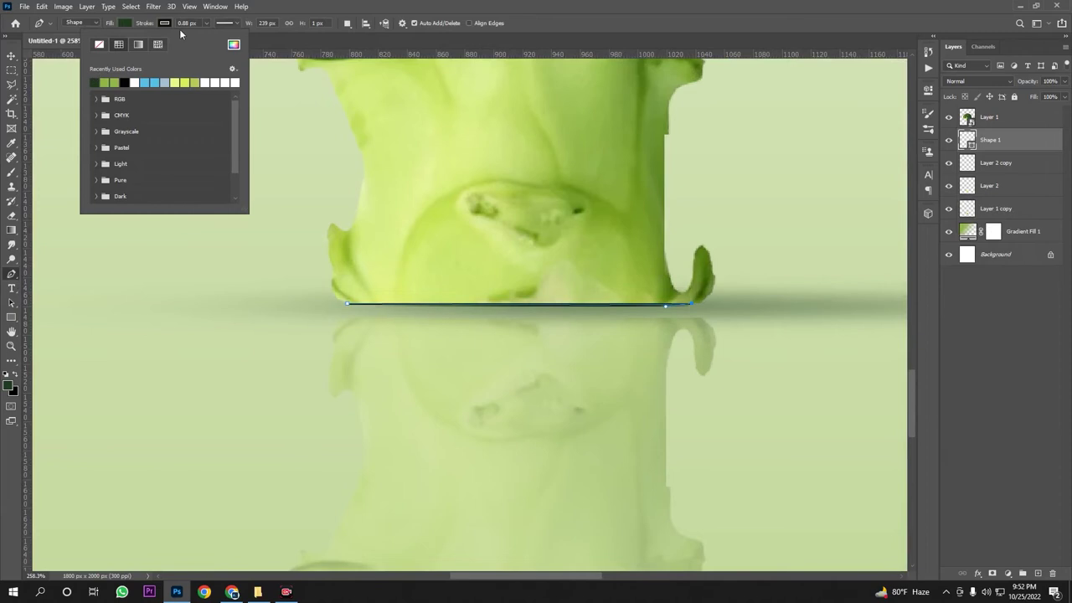
{"action": "left_click_drag", "start_coordinate": [200, 23], "coordinate": [172, 24]}
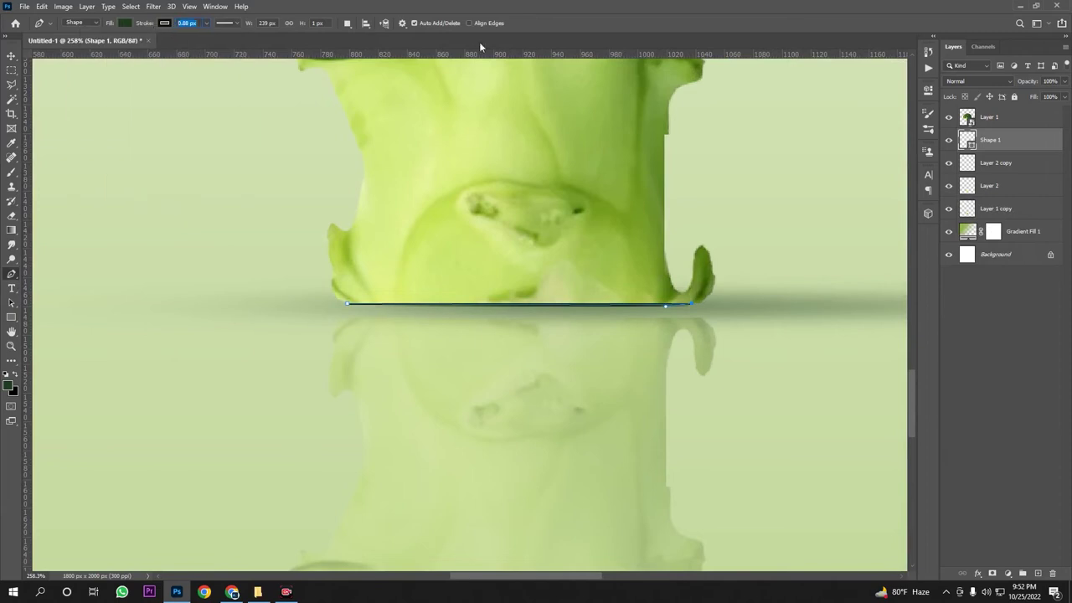
{"action": "left_click", "coordinate": [1040, 334]}
{"action": "left_click", "coordinate": [1011, 145]}
{"action": "left_click", "coordinate": [165, 23]}
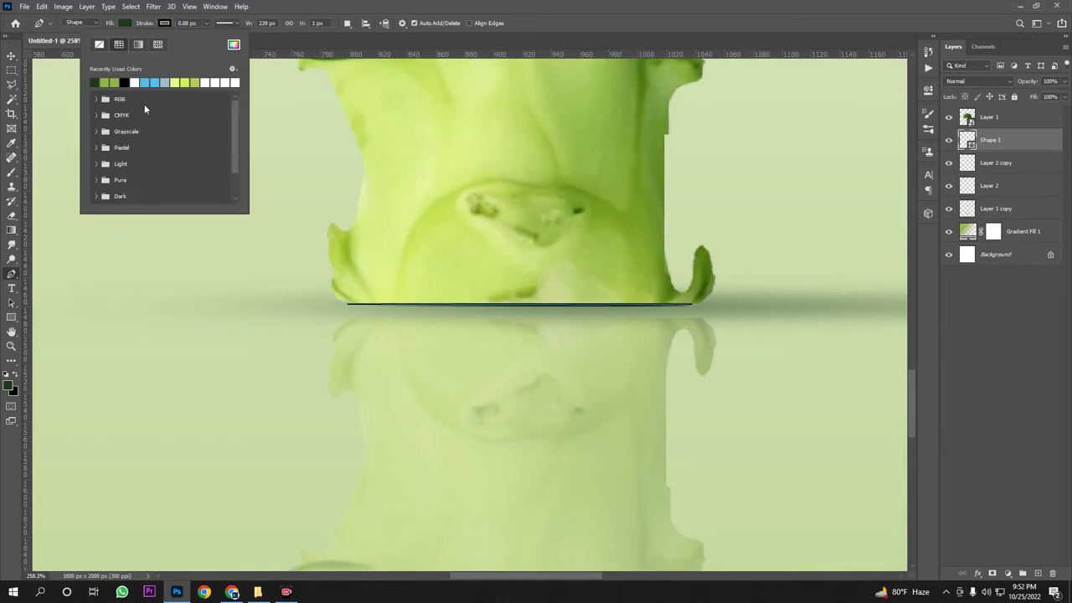
{"action": "left_click", "coordinate": [96, 81]}
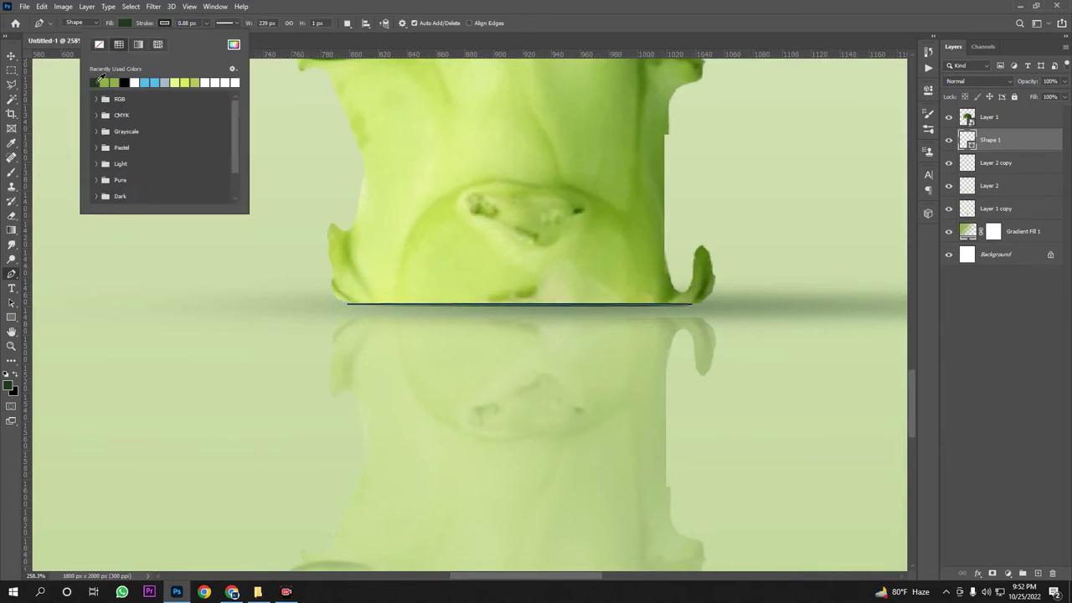
{"action": "left_click", "coordinate": [199, 22]}
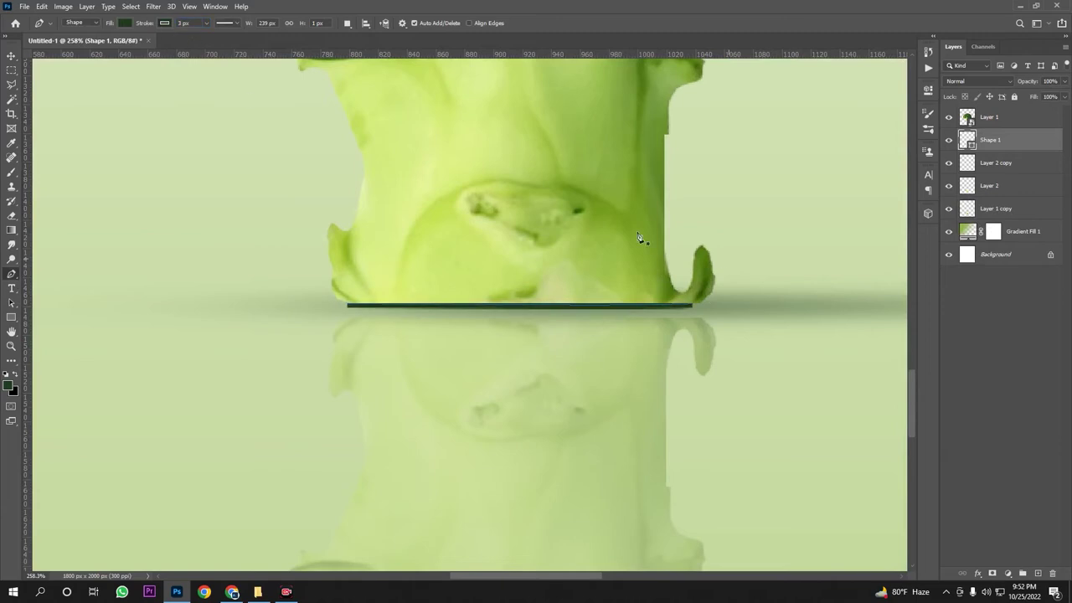
Rasterize the Shape 1 line under the stem and soften it with a Gaussian Blur of about 2 px radius
{"action": "left_click", "coordinate": [154, 6]}
{"action": "mouse_move", "coordinate": [180, 133]}
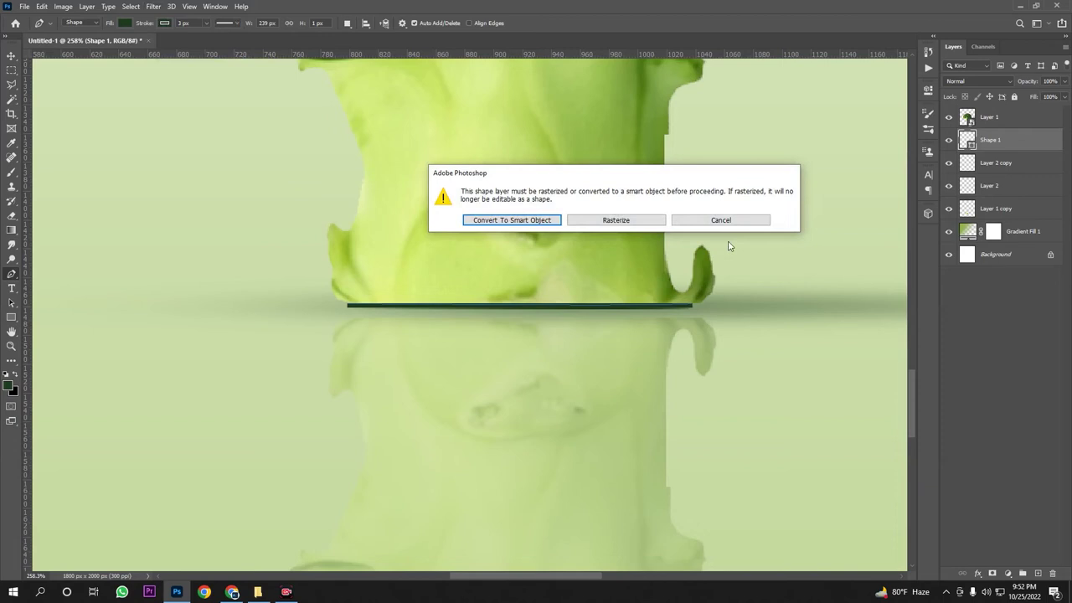
{"action": "left_click", "coordinate": [617, 220]}
{"action": "left_click_drag", "start_coordinate": [785, 402], "coordinate": [737, 401]}
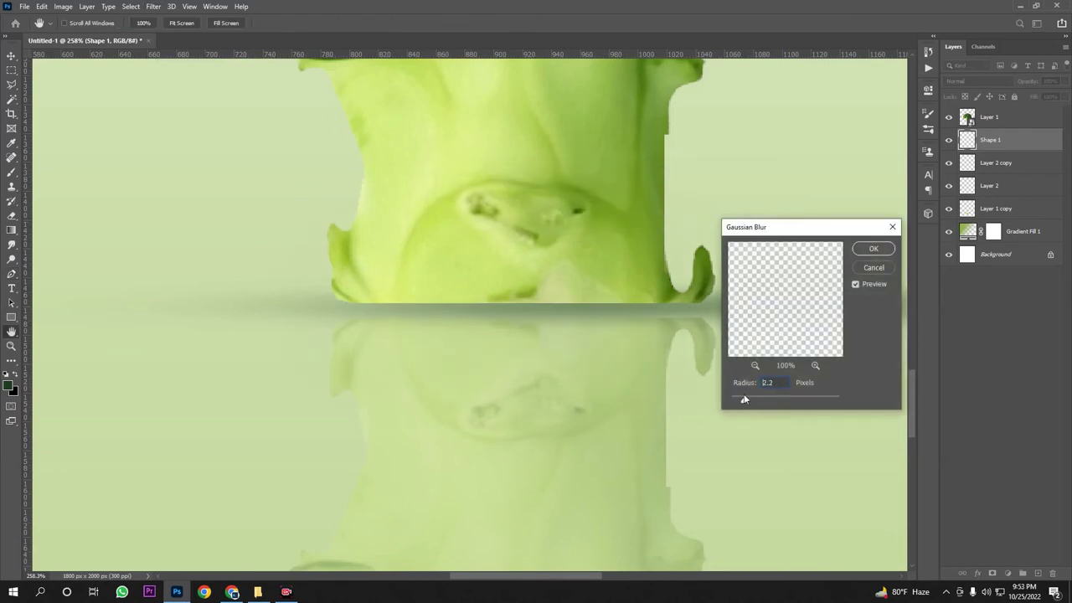
{"action": "left_click", "coordinate": [872, 249]}
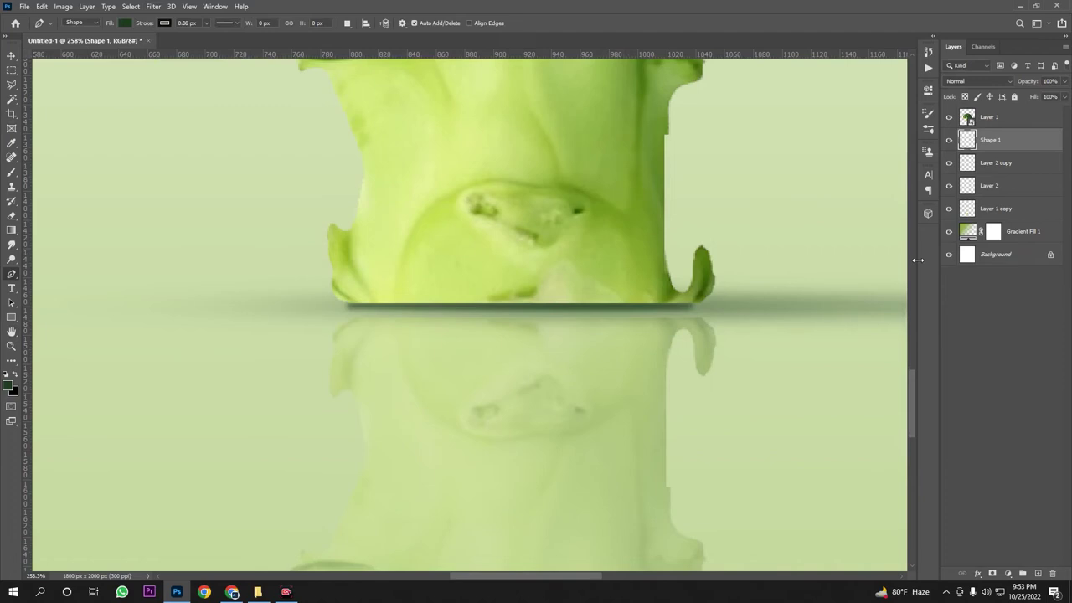
Nudge the Layer 1 copy reflection up slightly so it sits closer to the stem's base
{"action": "left_click", "coordinate": [10, 56]}
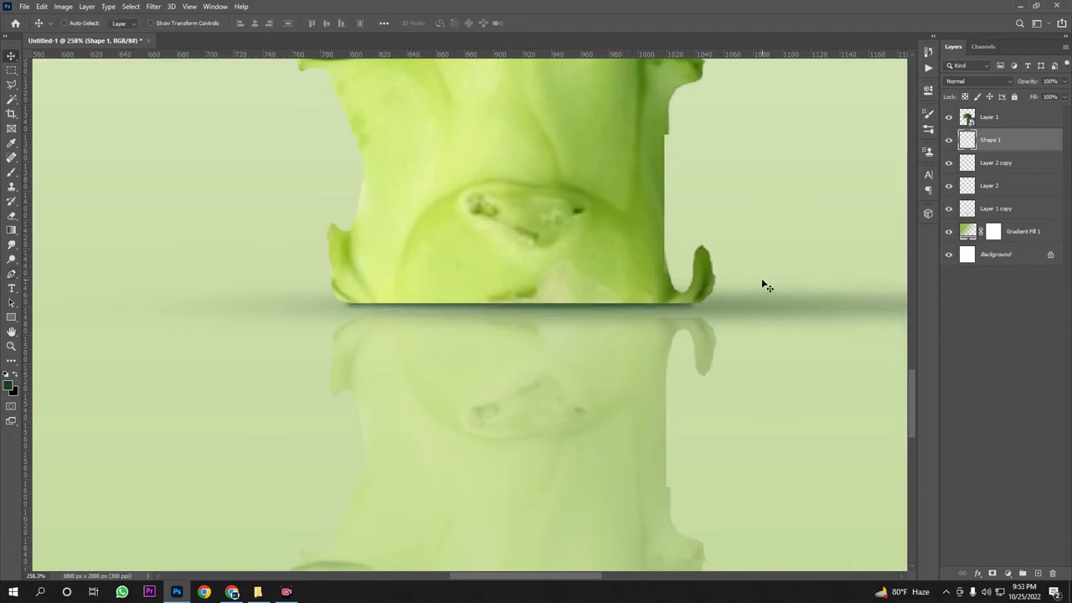
{"action": "left_click", "coordinate": [949, 186]}
{"action": "left_click", "coordinate": [949, 186]}
{"action": "left_click", "coordinate": [953, 215]}
{"action": "left_click", "coordinate": [990, 213]}
{"action": "key", "text": "Up"}
{"action": "key", "text": "Up"}
{"action": "key", "text": "Up"}
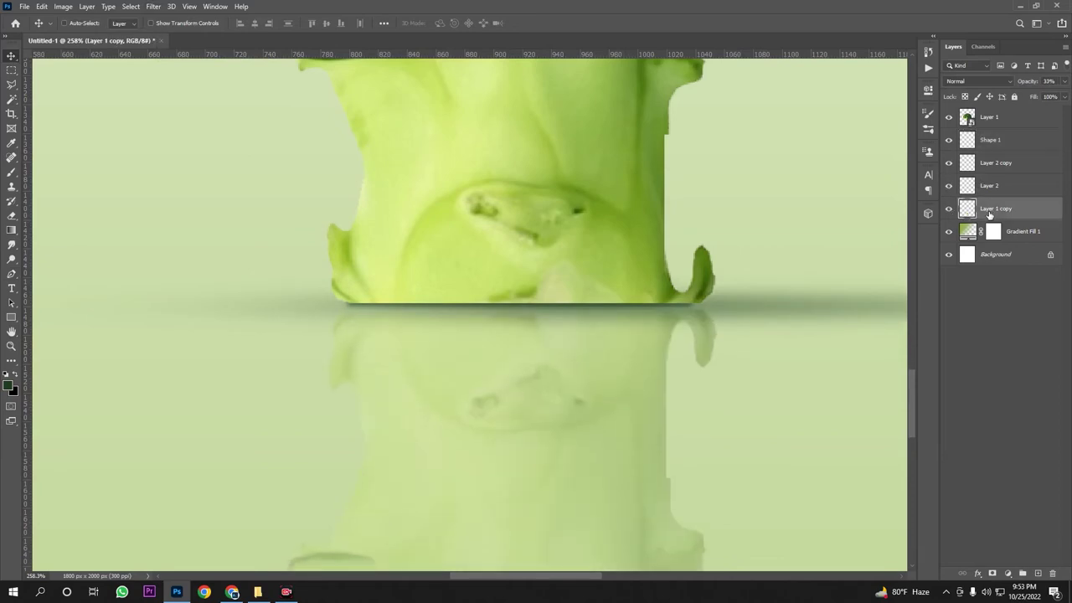
Examine the stem's contact shadow and reflection both close up and within the whole composition
{"action": "scroll", "coordinate": [472, 285], "scroll_direction": "down", "scroll_amount": 5}
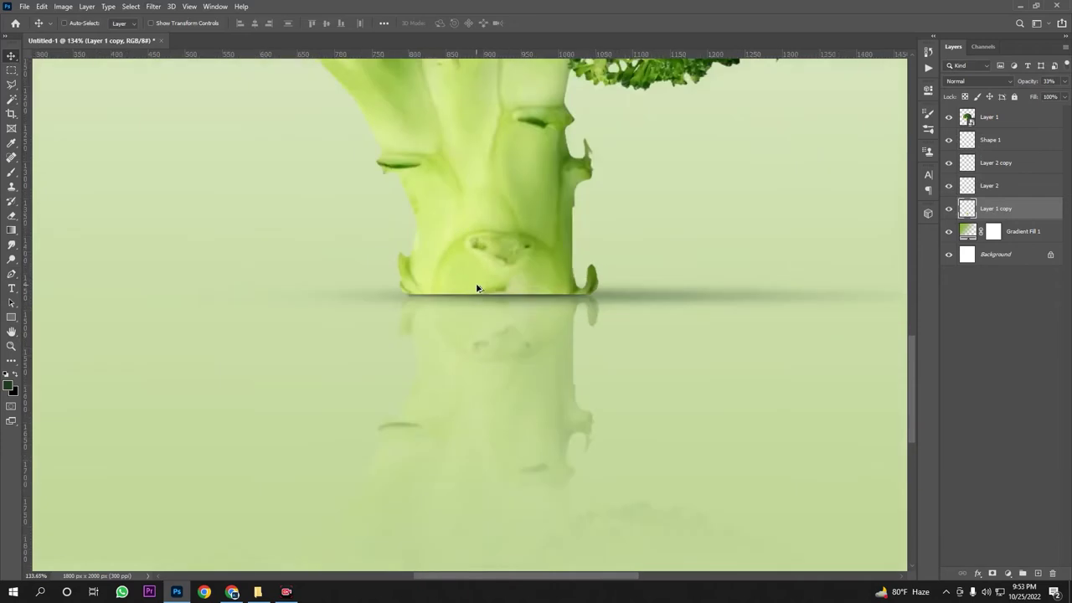
{"action": "scroll", "coordinate": [519, 308], "scroll_direction": "up", "scroll_amount": 2}
{"action": "scroll", "coordinate": [488, 304], "scroll_direction": "down", "scroll_amount": 5}
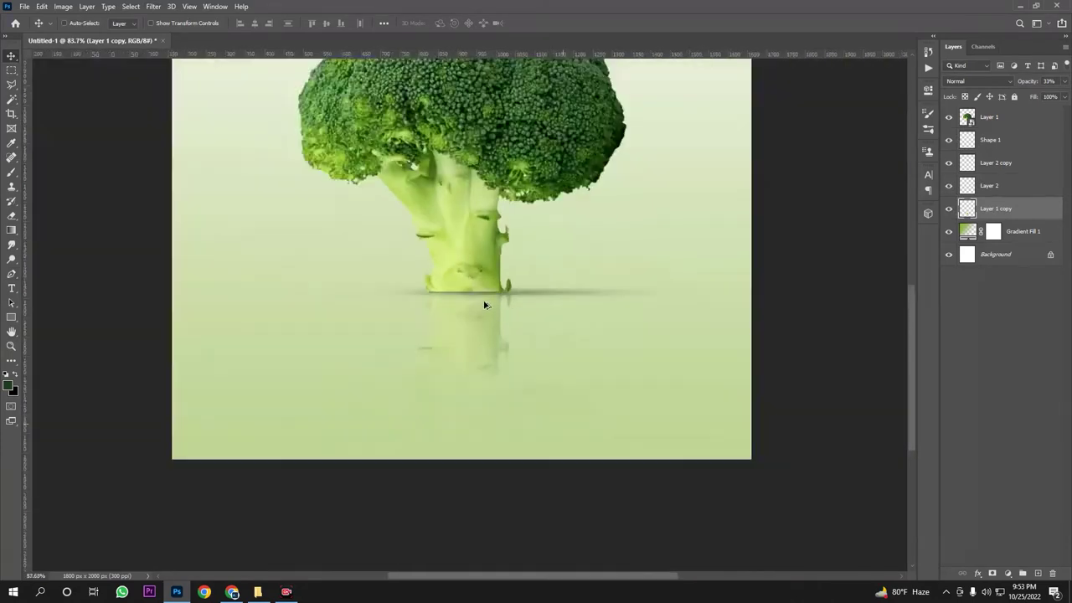
{"action": "scroll", "coordinate": [449, 425], "scroll_direction": "up", "scroll_amount": 2}
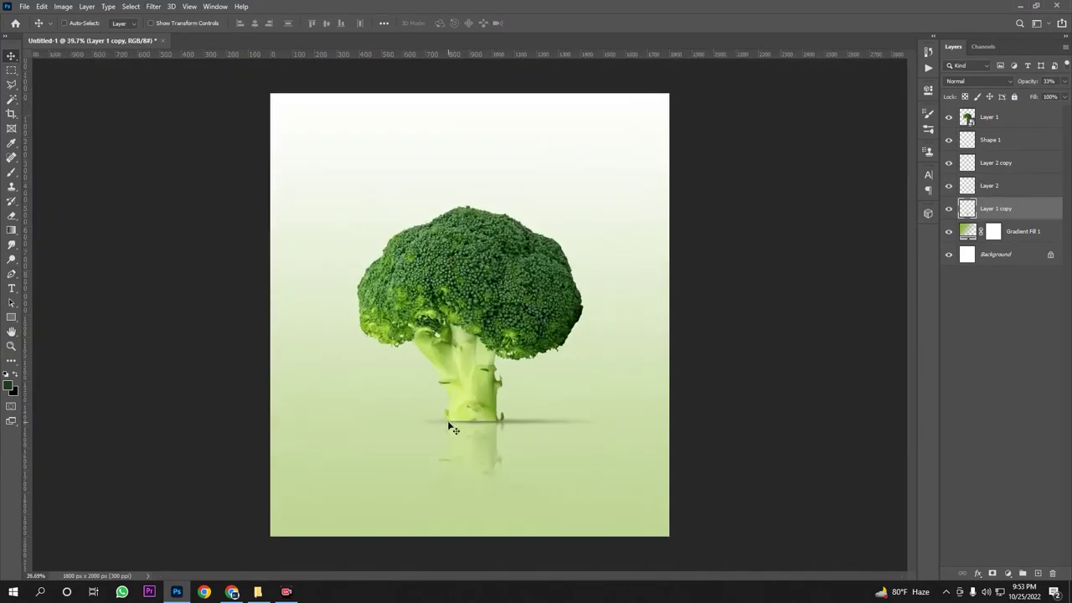
{"action": "scroll", "coordinate": [558, 416], "scroll_direction": "down", "scroll_amount": 2}
{"action": "scroll", "coordinate": [556, 417], "scroll_direction": "up", "scroll_amount": 1}
{"action": "scroll", "coordinate": [556, 415], "scroll_direction": "up", "scroll_amount": 3}
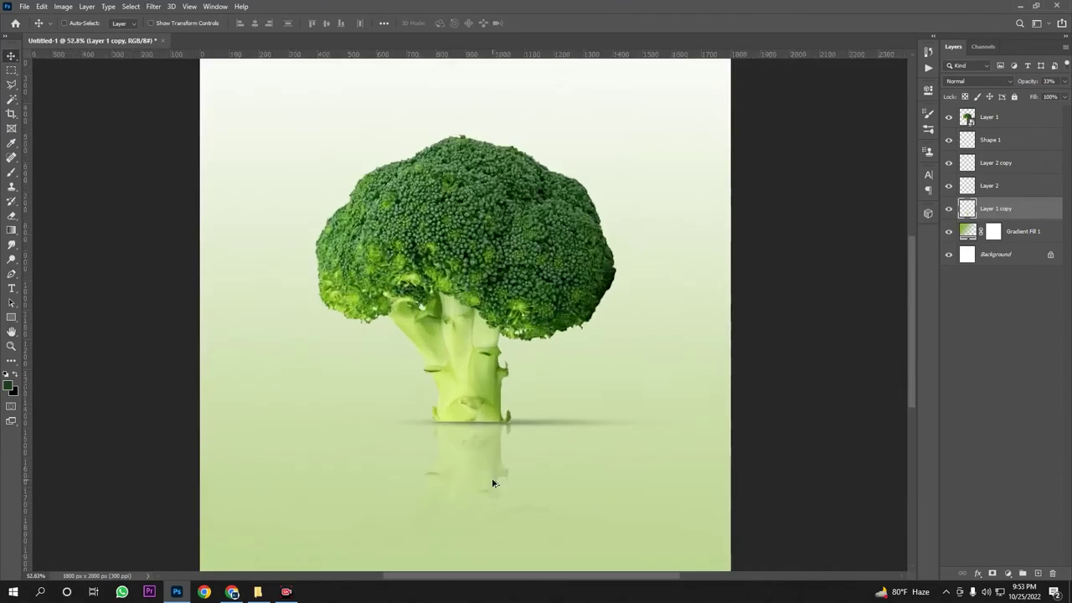
{"action": "scroll", "coordinate": [513, 402], "scroll_direction": "down", "scroll_amount": 4}
{"action": "scroll", "coordinate": [528, 400], "scroll_direction": "up", "scroll_amount": 2}
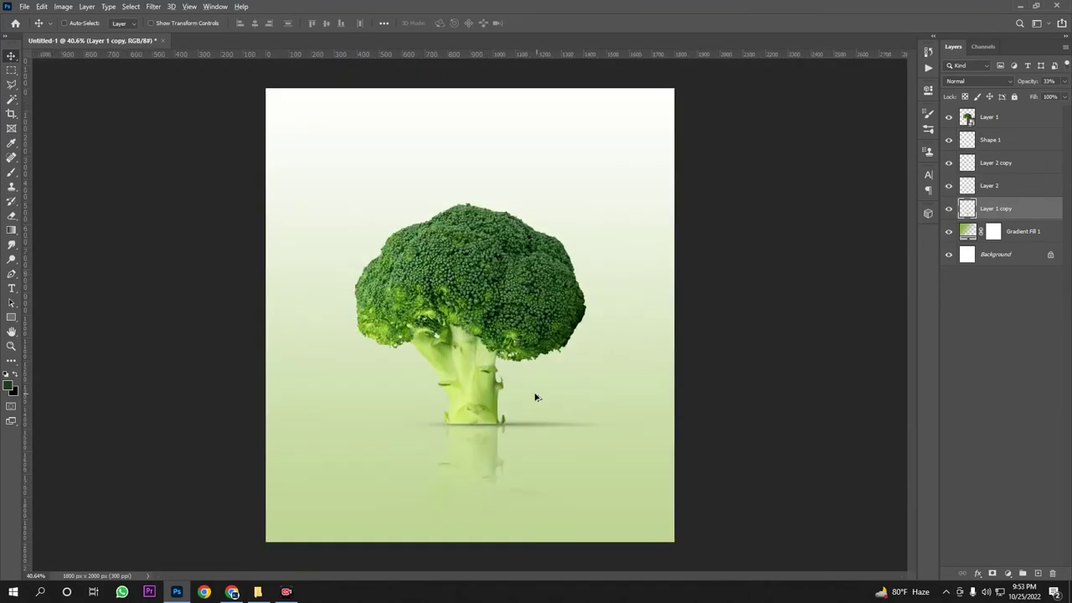
{"action": "scroll", "coordinate": [513, 379], "scroll_direction": "down", "scroll_amount": 2}
{"action": "scroll", "coordinate": [514, 380], "scroll_direction": "up", "scroll_amount": 1}
{"action": "scroll", "coordinate": [473, 453], "scroll_direction": "up", "scroll_amount": 2}
{"action": "scroll", "coordinate": [473, 449], "scroll_direction": "down", "scroll_amount": 2}
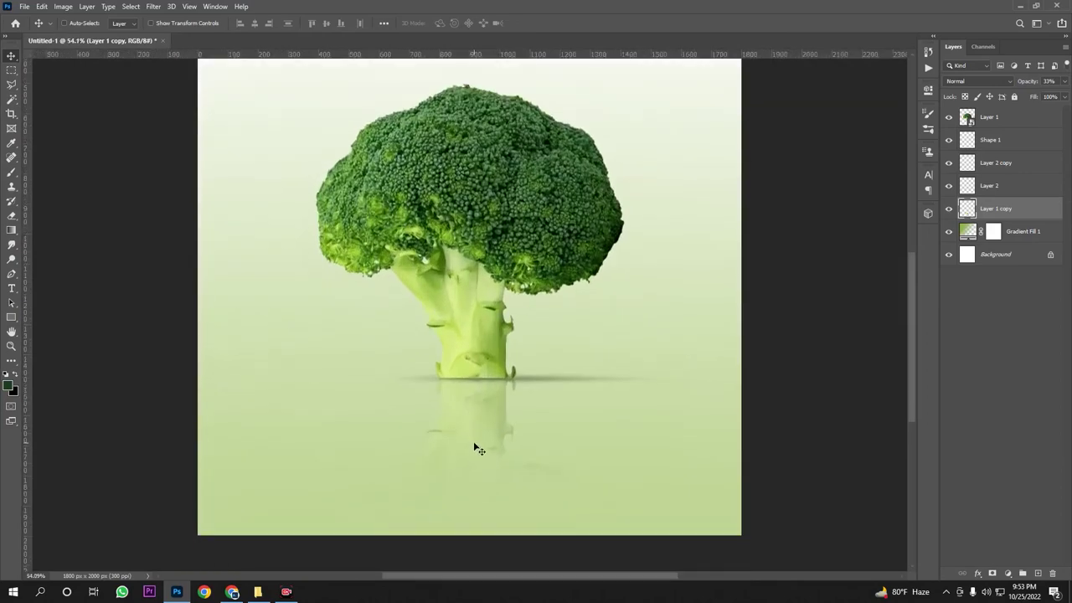
{"action": "scroll", "coordinate": [469, 445], "scroll_direction": "up", "scroll_amount": 3}
{"action": "scroll", "coordinate": [492, 427], "scroll_direction": "up", "scroll_amount": 2}
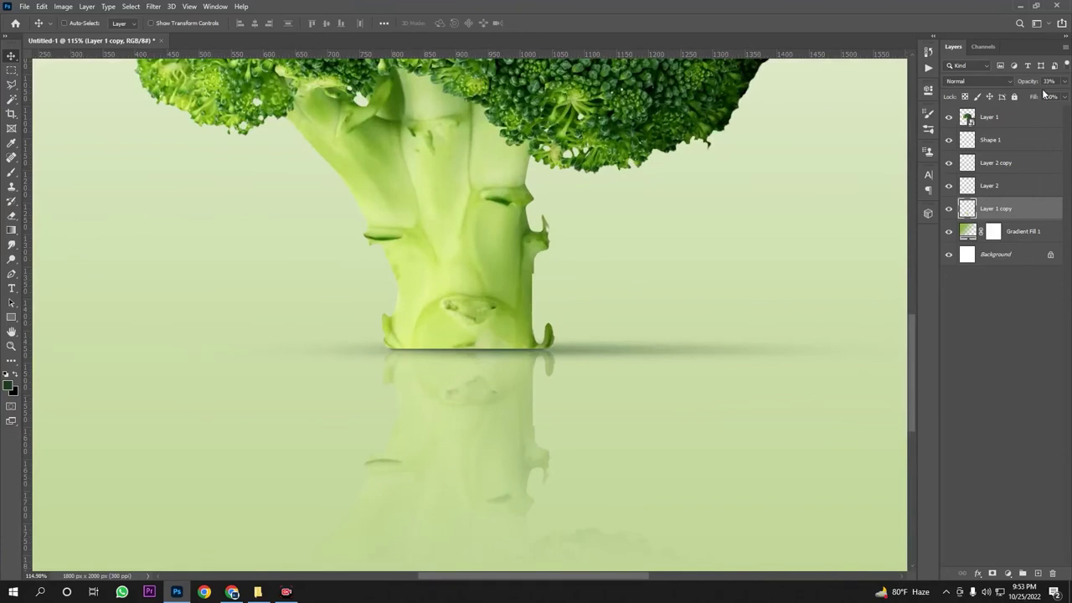
Set the Layer 1 copy reflection's opacity to 45% and soften it with a slight Gaussian Blur
{"action": "left_click_drag", "start_coordinate": [1035, 84], "coordinate": [1032, 84]}
{"action": "left_click_drag", "start_coordinate": [1018, 88], "coordinate": [1021, 88]}
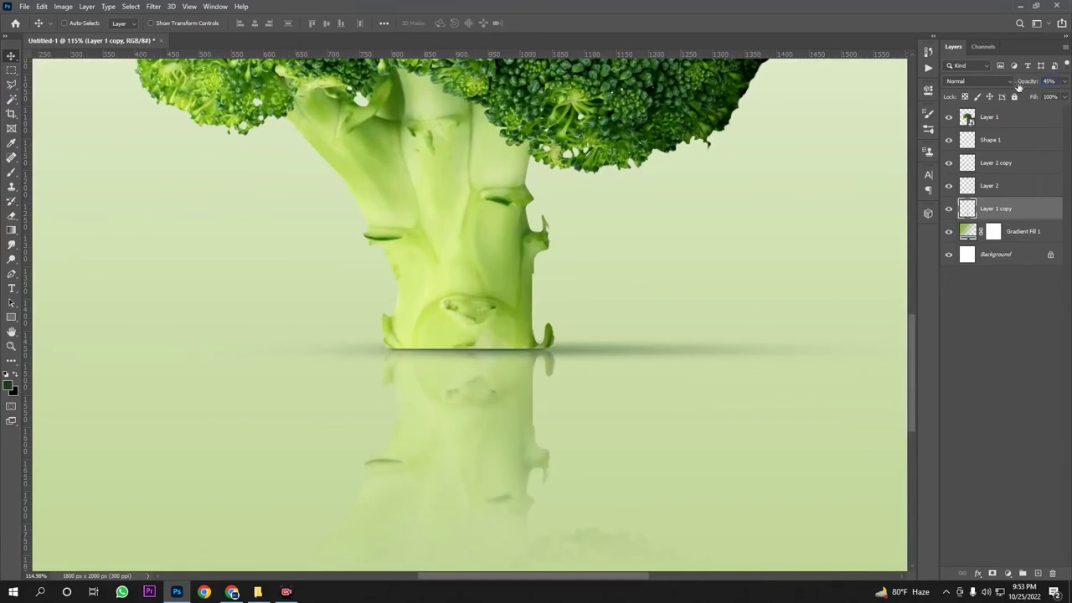
{"action": "left_click", "coordinate": [153, 6]}
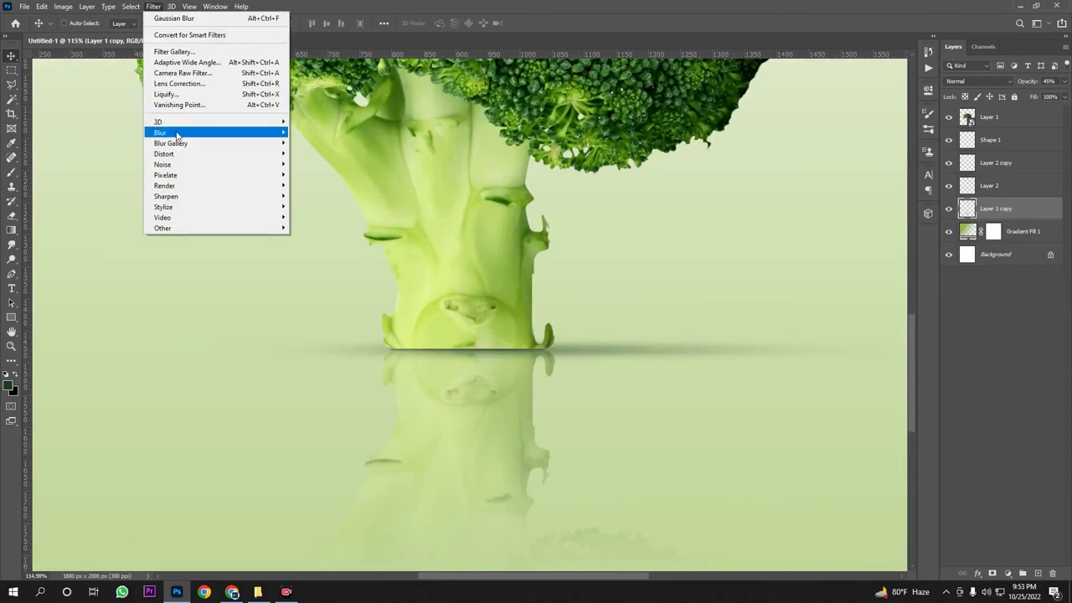
{"action": "mouse_move", "coordinate": [163, 132]}
{"action": "left_click", "coordinate": [322, 175]}
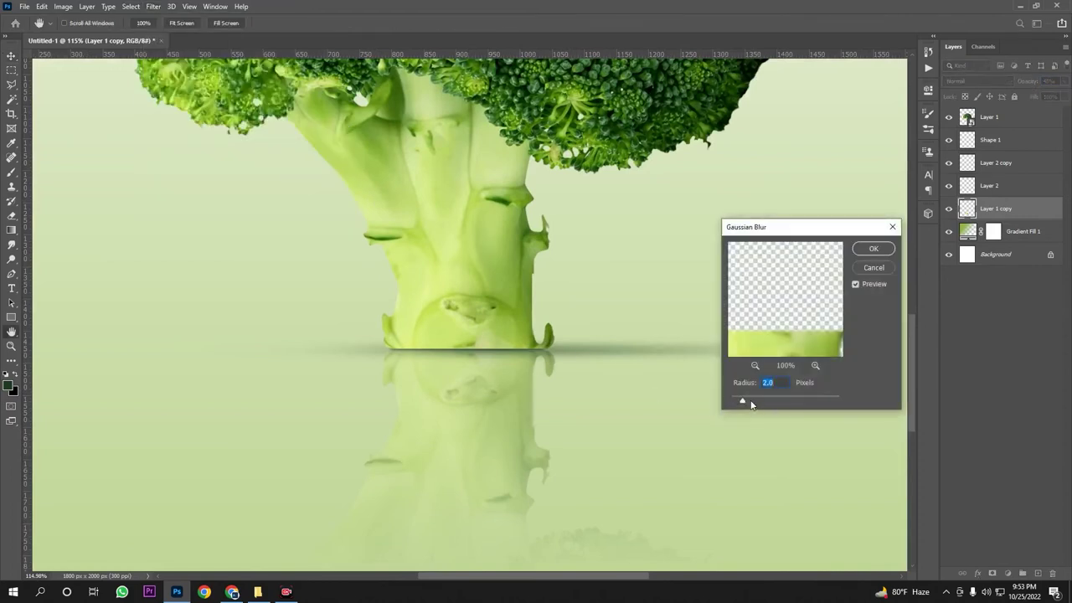
{"action": "left_click_drag", "start_coordinate": [739, 400], "coordinate": [738, 400]}
{"action": "left_click", "coordinate": [872, 249]}
Draw a rectangle about 1894 x 696 px across the lower third of the canvas, directly above the Layer 1 copy layer
{"action": "scroll", "coordinate": [478, 434], "scroll_direction": "down", "scroll_amount": 8}
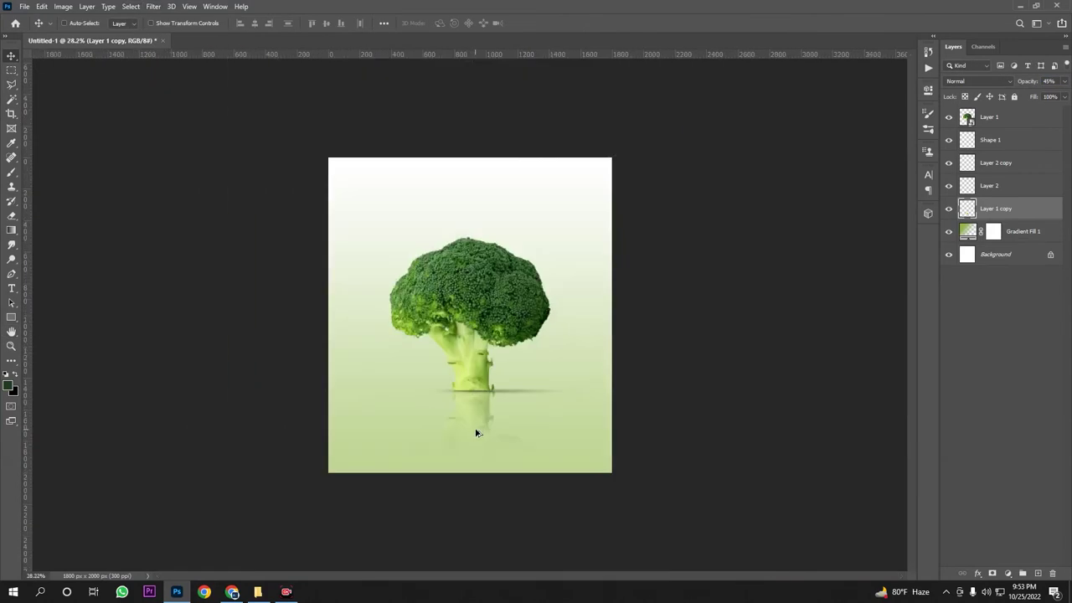
{"action": "scroll", "coordinate": [503, 423], "scroll_direction": "up", "scroll_amount": 2}
{"action": "scroll", "coordinate": [507, 434], "scroll_direction": "up", "scroll_amount": 1}
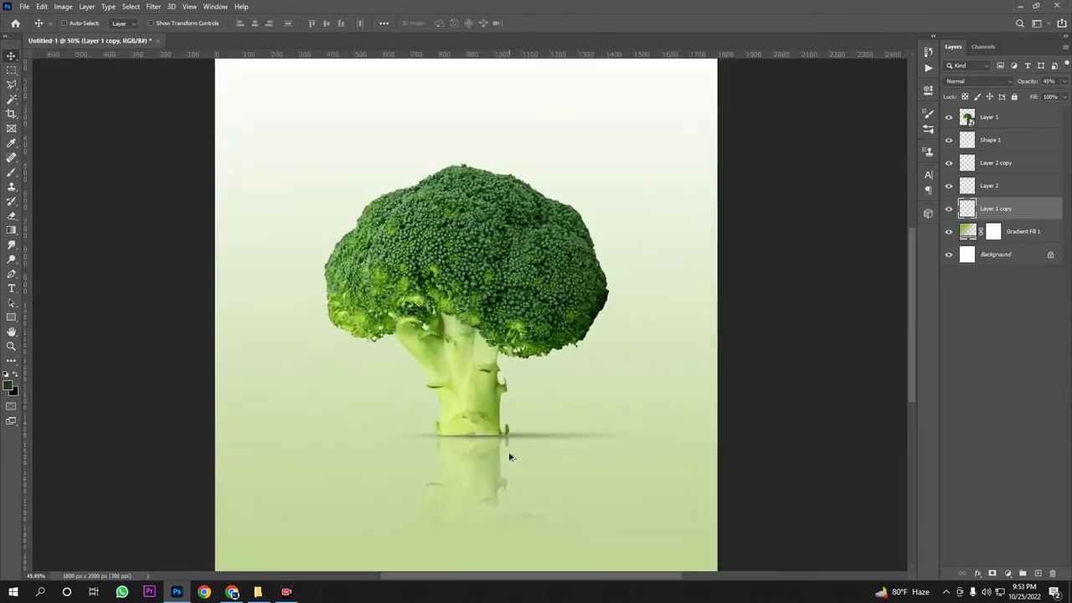
{"action": "scroll", "coordinate": [510, 442], "scroll_direction": "up", "scroll_amount": 1}
{"action": "scroll", "coordinate": [509, 448], "scroll_direction": "down", "scroll_amount": 1}
{"action": "scroll", "coordinate": [543, 382], "scroll_direction": "down", "scroll_amount": 1}
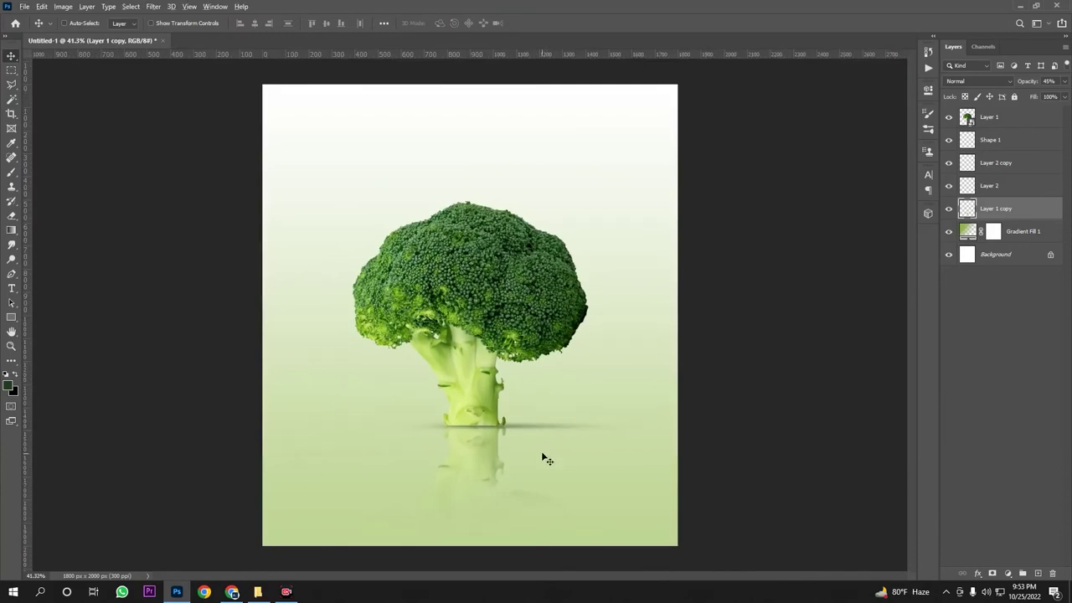
{"action": "left_click", "coordinate": [11, 317]}
{"action": "scroll", "coordinate": [562, 491], "scroll_direction": "down", "scroll_amount": 2}
{"action": "left_click_drag", "start_coordinate": [637, 494], "coordinate": [309, 374]}
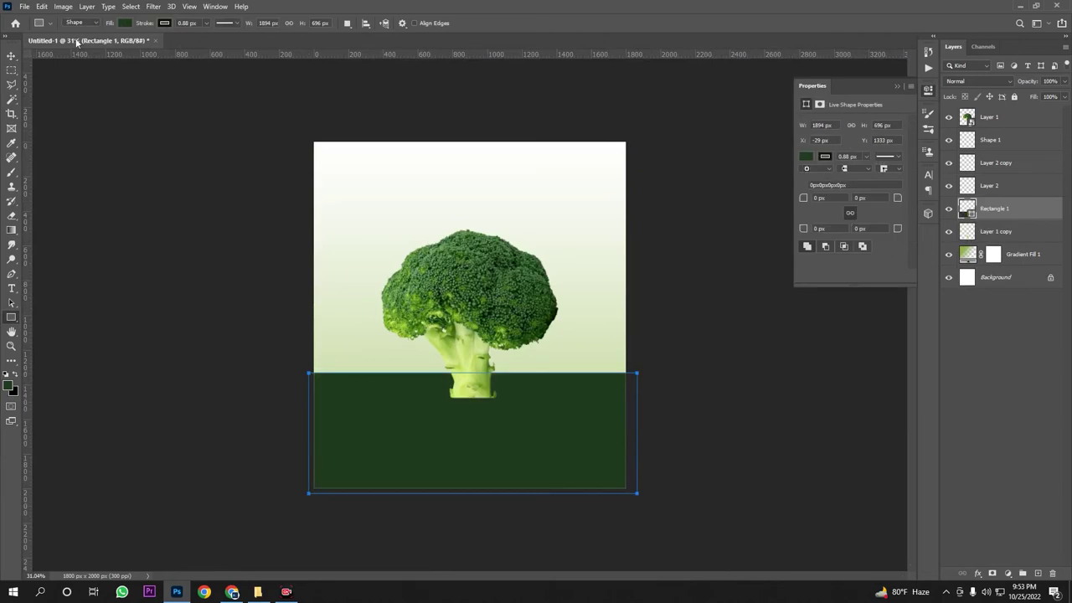
Remove the rectangle's stroke and fill it with the green-to-transparent linear gradient at an angle of 143°
{"action": "left_click", "coordinate": [166, 23]}
{"action": "left_click", "coordinate": [102, 46]}
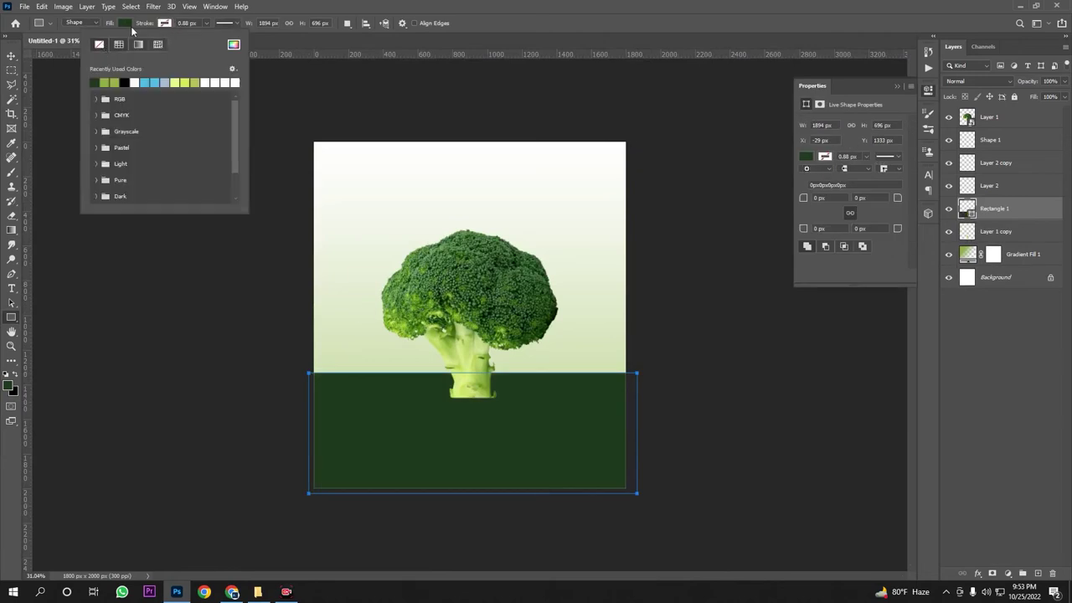
{"action": "left_click", "coordinate": [128, 23]}
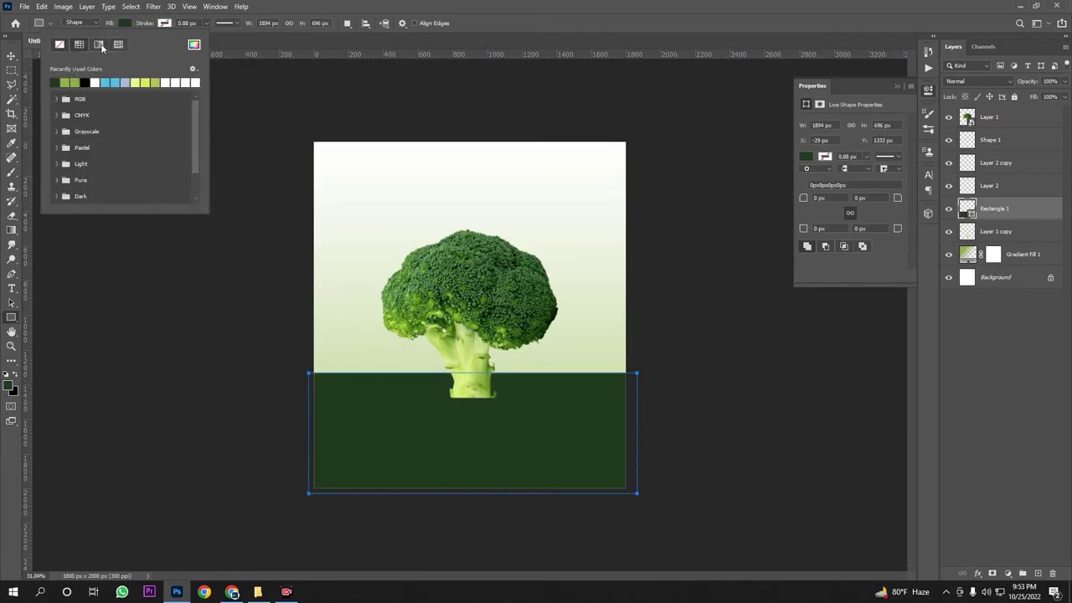
{"action": "left_click", "coordinate": [99, 44]}
{"action": "left_click", "coordinate": [56, 82]}
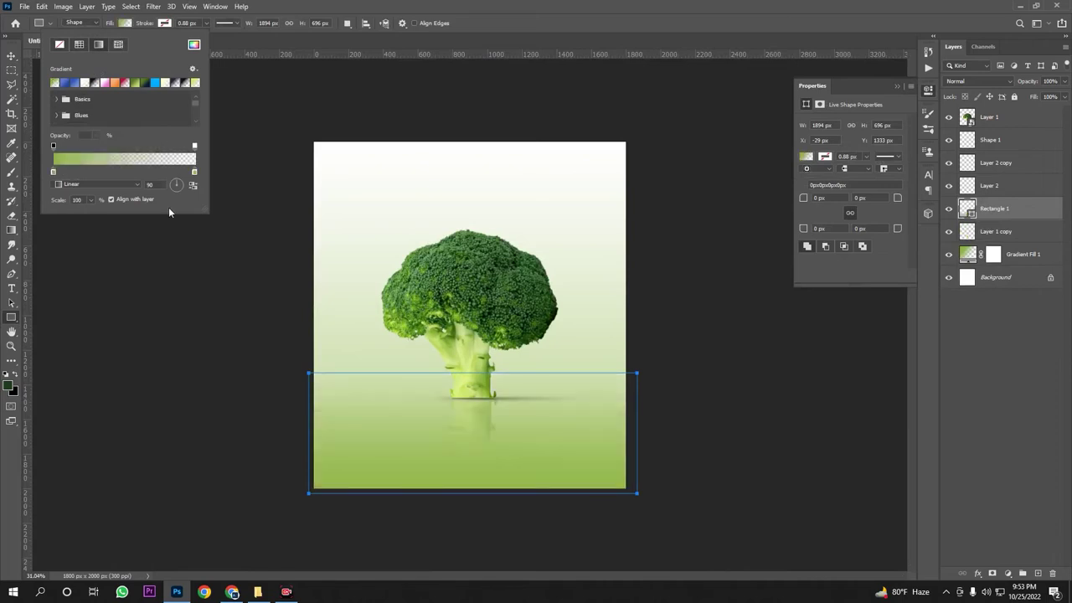
{"action": "left_click_drag", "start_coordinate": [172, 184], "coordinate": [172, 185]}
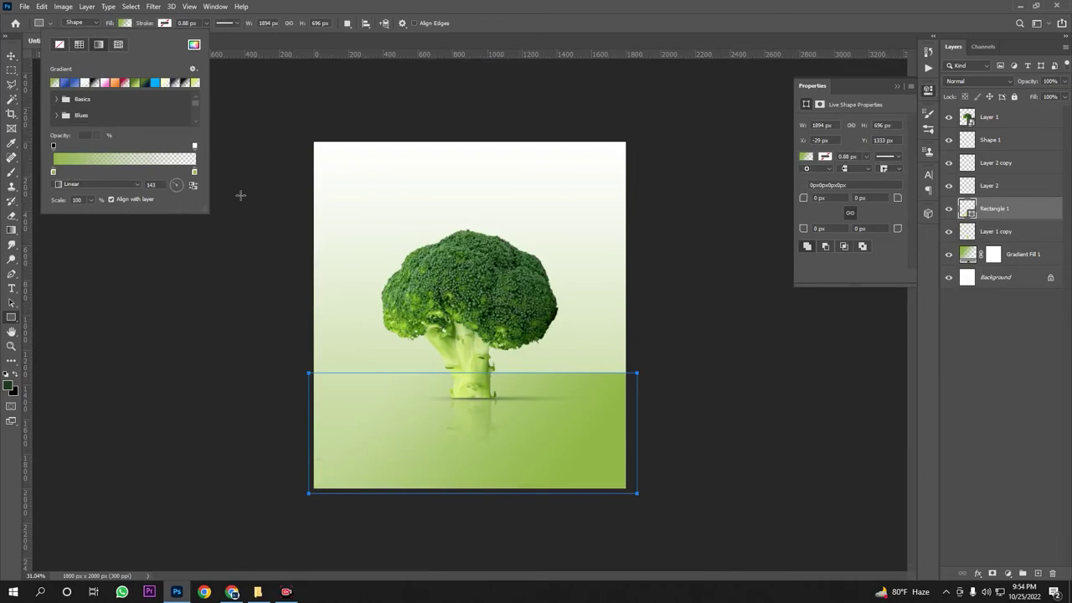
Stretch the gradient rectangle upward to about 224% of its height, ending just above the broccoli's crown
{"action": "left_click", "coordinate": [12, 55]}
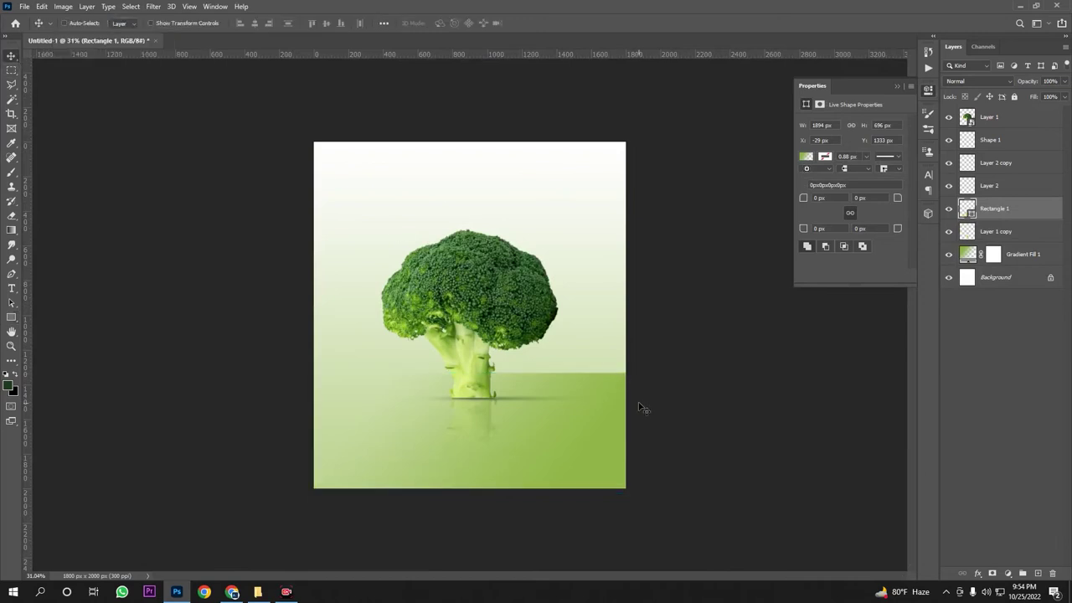
{"action": "key", "text": "ctrl+t"}
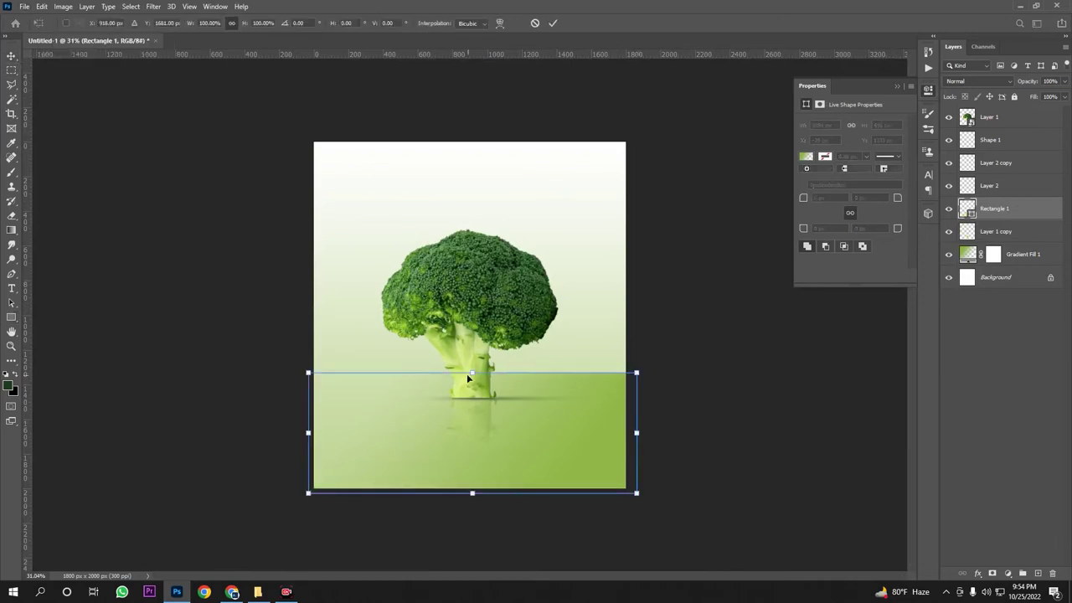
{"action": "left_click_drag", "start_coordinate": [469, 375], "coordinate": [492, 226]}
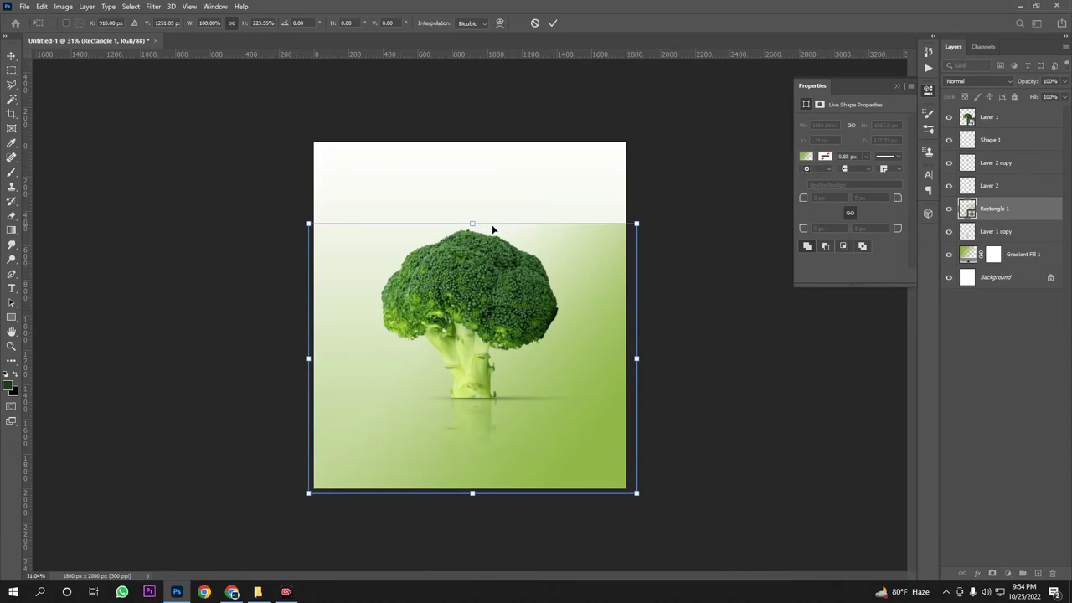
{"action": "key", "text": "Return"}
{"action": "key", "text": "ctrl+0"}
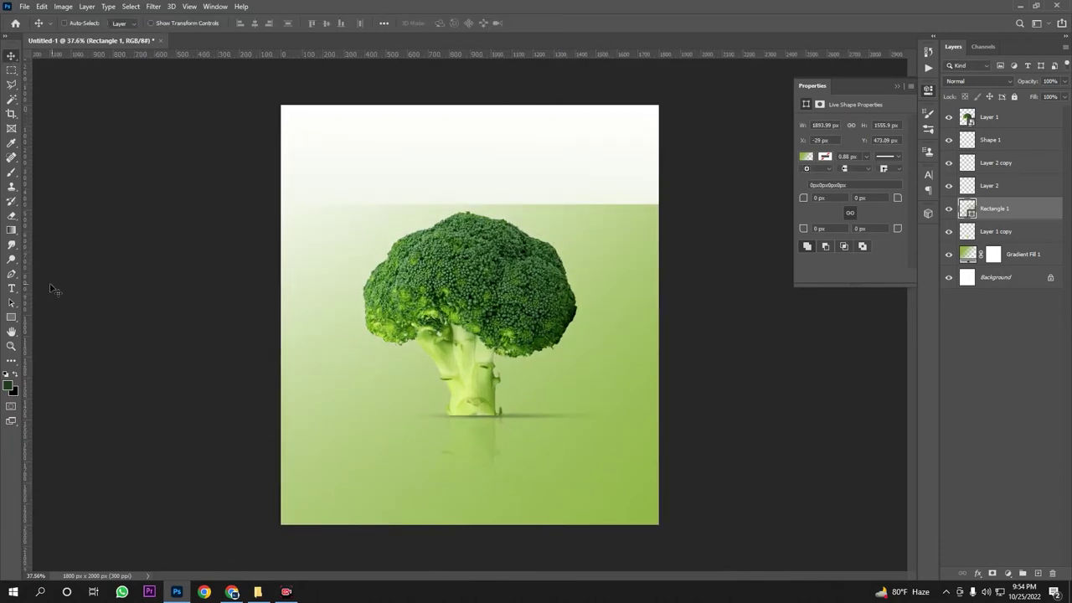
{"action": "left_click", "coordinate": [897, 87]}
Compare the image with and without the gradient rectangle, and rasterize the Rectangle 1 layer
{"action": "left_click", "coordinate": [949, 210]}
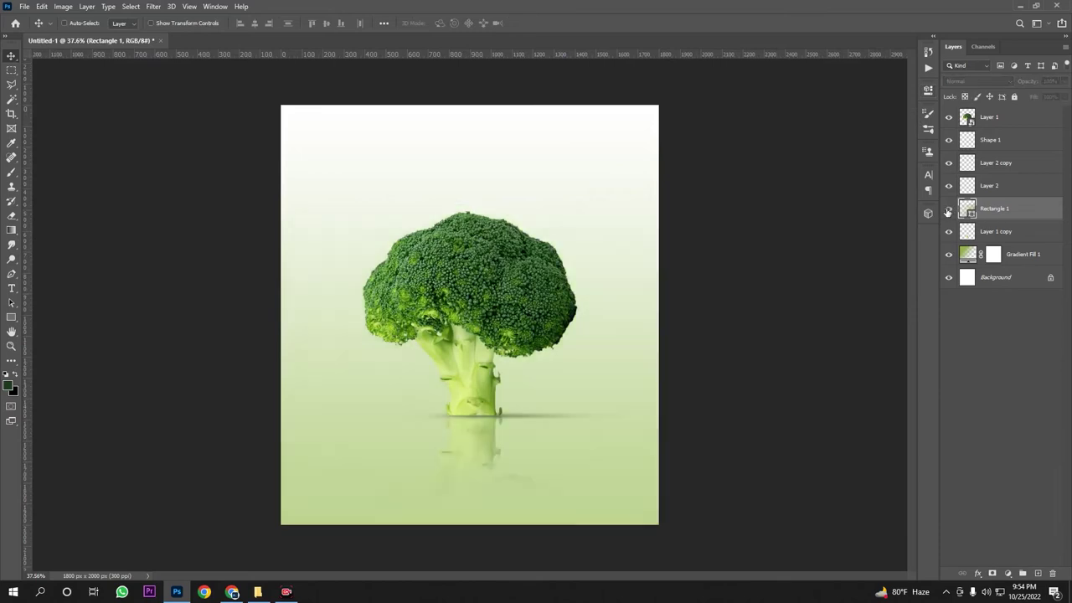
{"action": "left_click", "coordinate": [949, 209]}
{"action": "right_click", "coordinate": [994, 214]}
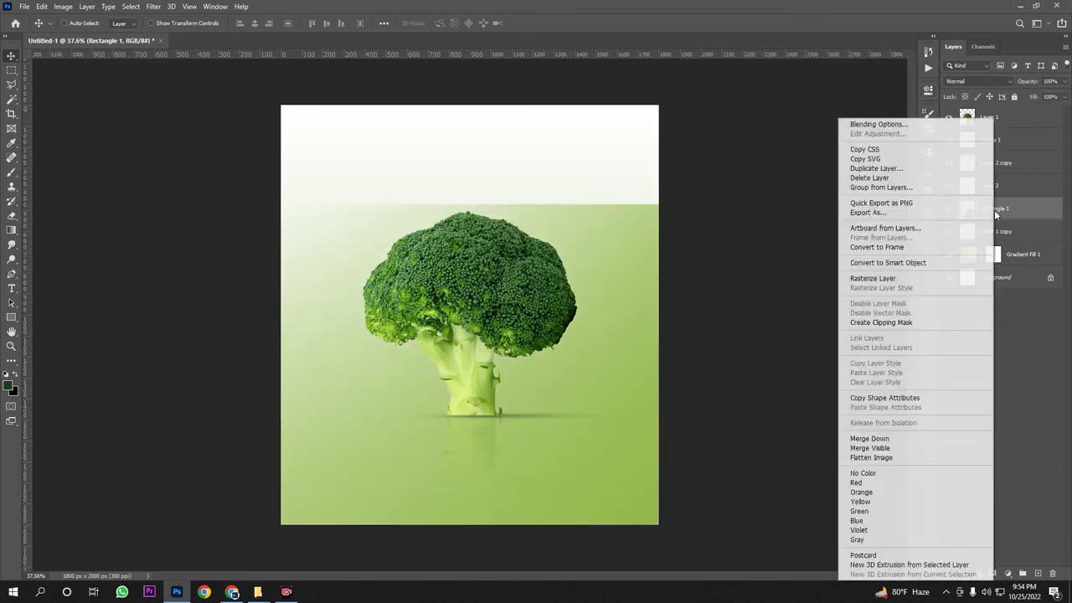
{"action": "left_click", "coordinate": [890, 280]}
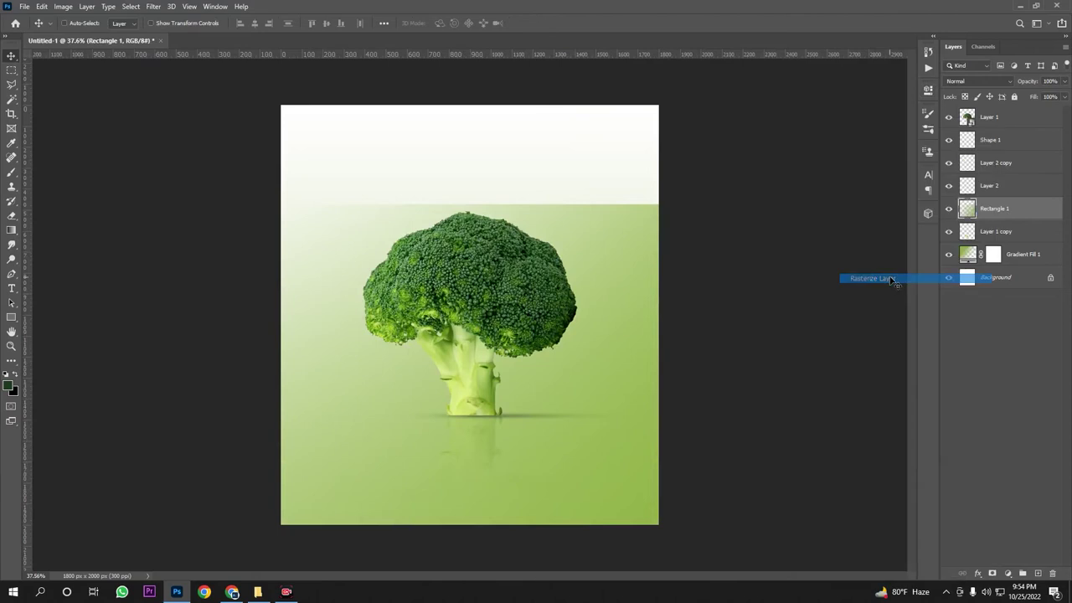
Erase the hard upper edge of Rectangle 1 with a soft Eraser enlarged to 900 px and up to 1800 px
{"action": "left_click", "coordinate": [12, 218]}
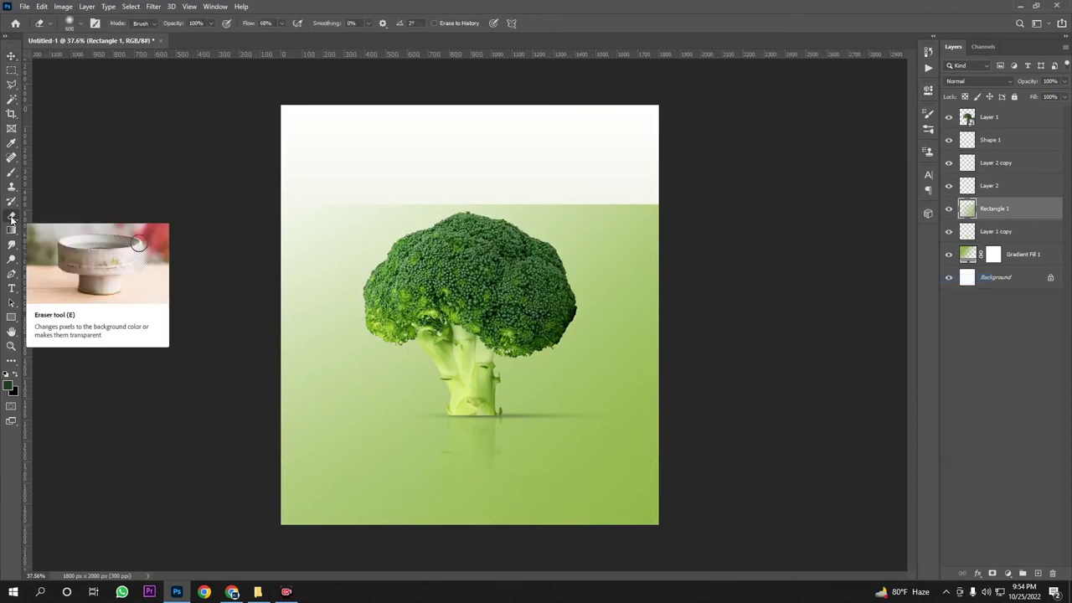
{"action": "key", "text": "bracketright"}
{"action": "key", "text": "bracketright"}
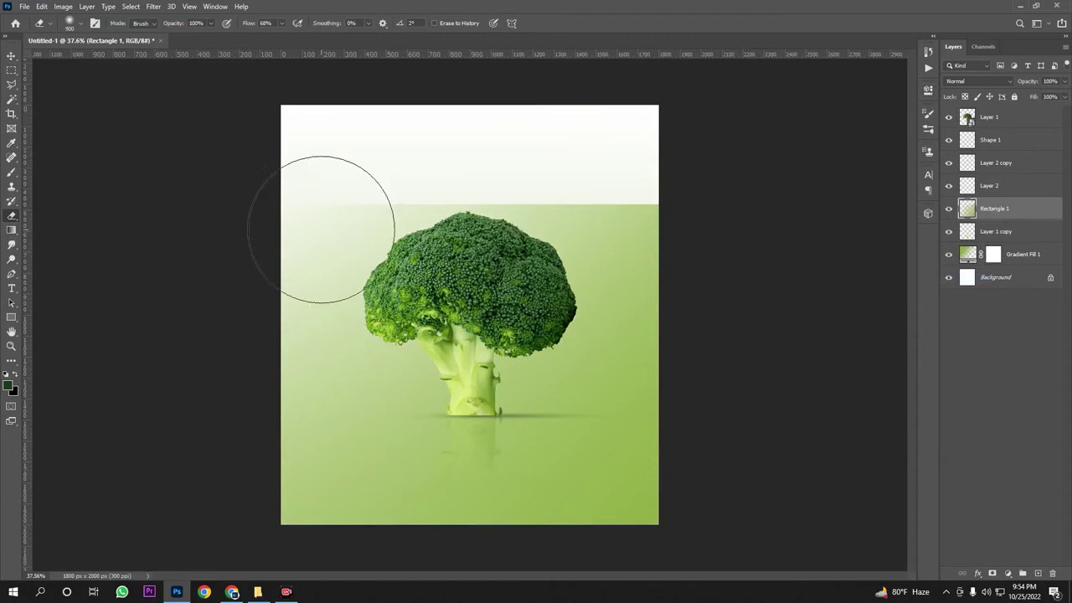
{"action": "left_click_drag", "start_coordinate": [320, 229], "coordinate": [626, 210]}
{"action": "key", "text": "bracketright"}
{"action": "key", "text": "bracketright"}
{"action": "key", "text": "bracketright"}
{"action": "mouse_move", "coordinate": [584, 256]}
{"action": "left_mouse_down"}
{"action": "mouse_move", "coordinate": [370, 224]}
{"action": "mouse_move", "coordinate": [461, 285]}
{"action": "mouse_move", "coordinate": [370, 303]}
{"action": "mouse_move", "coordinate": [385, 269]}
{"action": "mouse_move", "coordinate": [323, 248]}
{"action": "left_mouse_up"}
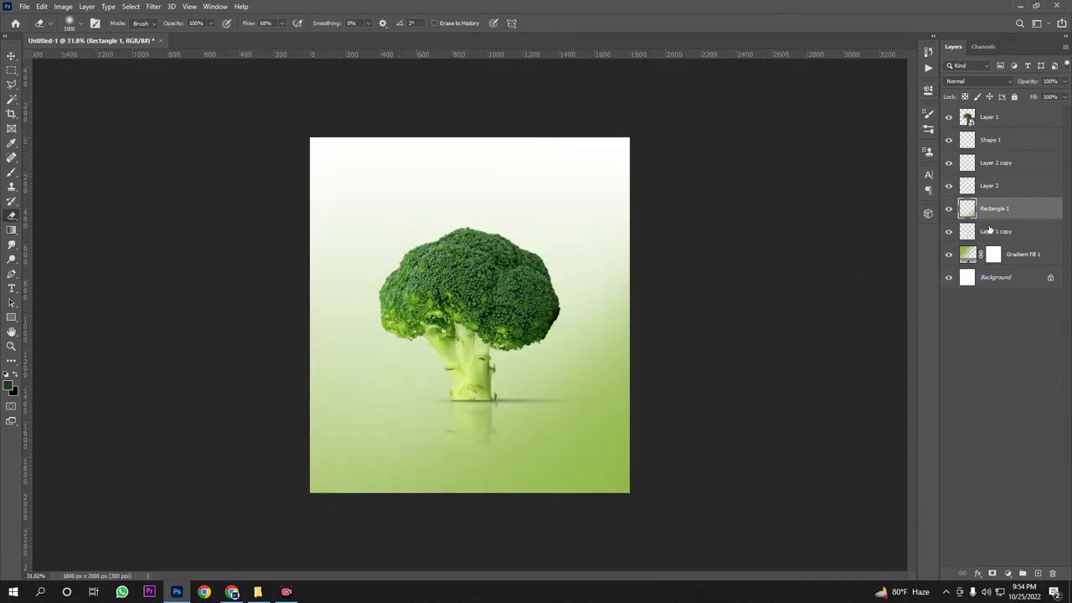
Compare the background with and without Rectangle 1 and inspect the blended gradient across the whole canvas
{"action": "left_click", "coordinate": [949, 208]}
{"action": "left_click", "coordinate": [949, 208]}
{"action": "scroll", "coordinate": [692, 366], "scroll_direction": "down", "scroll_amount": 2}
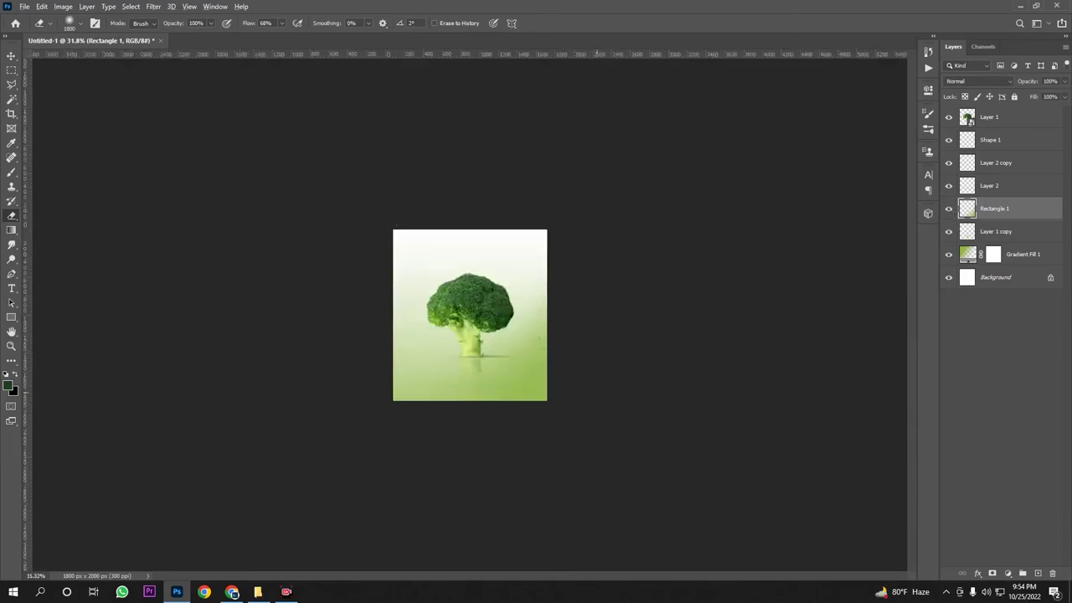
{"action": "scroll", "coordinate": [582, 411], "scroll_direction": "up", "scroll_amount": 2}
{"action": "scroll", "coordinate": [599, 371], "scroll_direction": "up", "scroll_amount": 2}
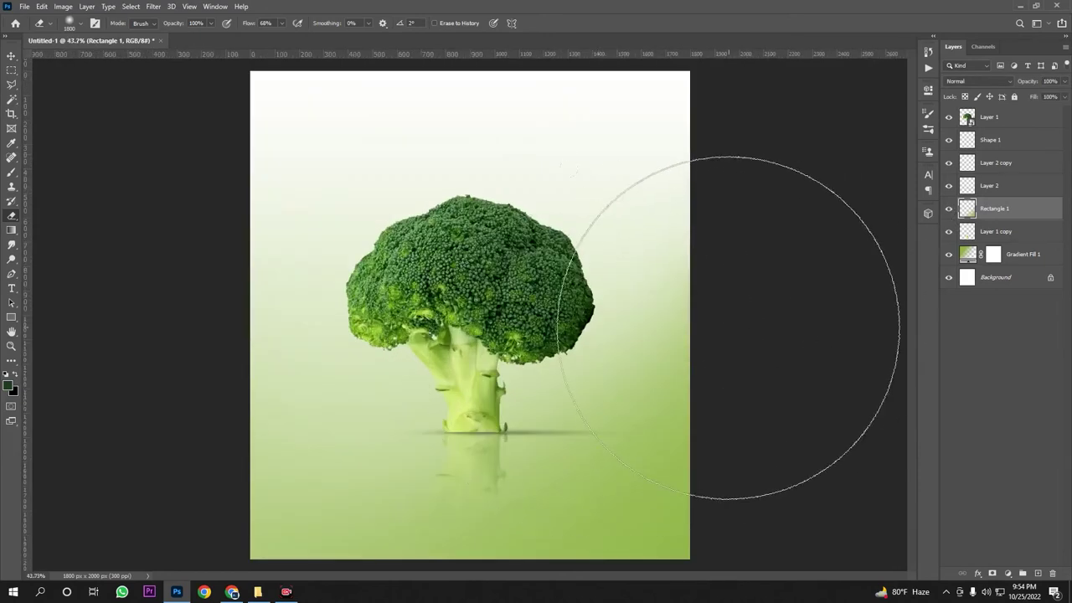
Set the Gradient Fill 1 layer's opacity to 48% and slightly reduce the opacity of the Rectangle 1 layer
{"action": "scroll", "coordinate": [805, 331], "scroll_direction": "down", "scroll_amount": 1}
{"action": "scroll", "coordinate": [765, 311], "scroll_direction": "down", "scroll_amount": 2}
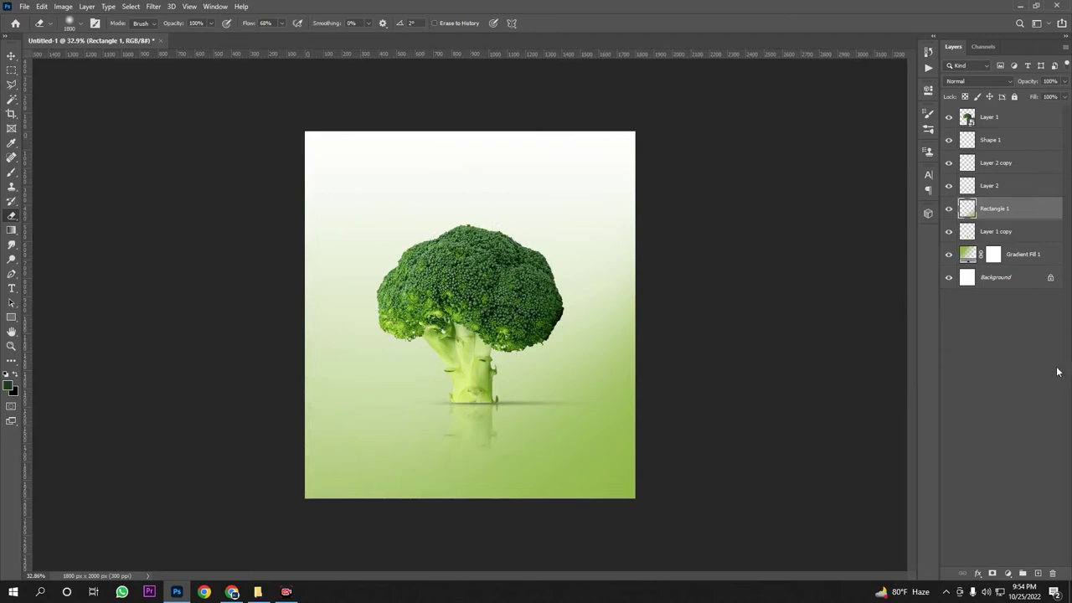
{"action": "left_click", "coordinate": [1031, 261]}
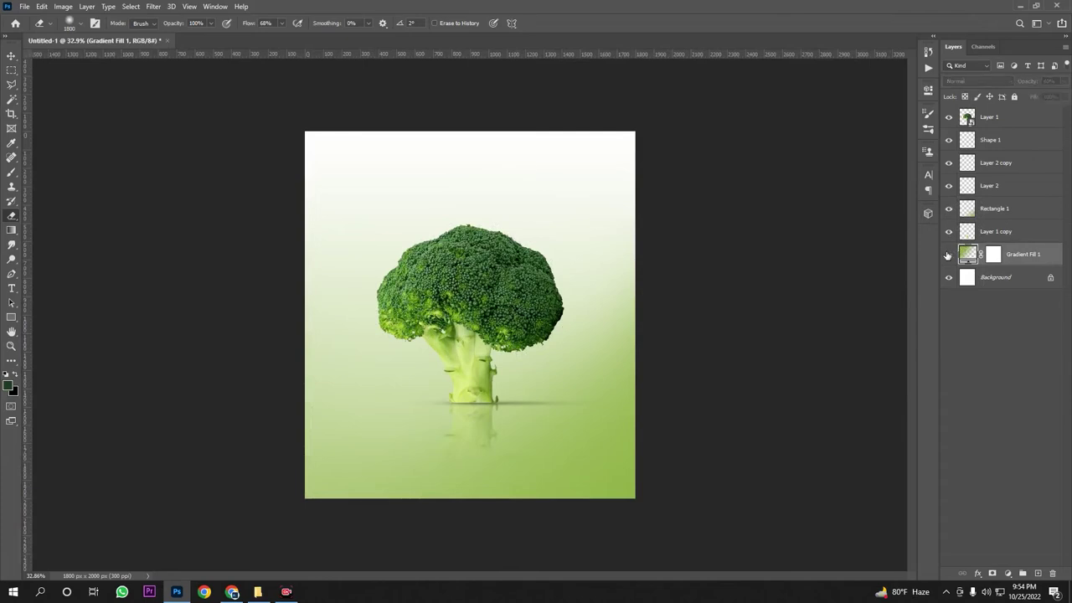
{"action": "left_click_drag", "start_coordinate": [1035, 86], "coordinate": [1026, 87]}
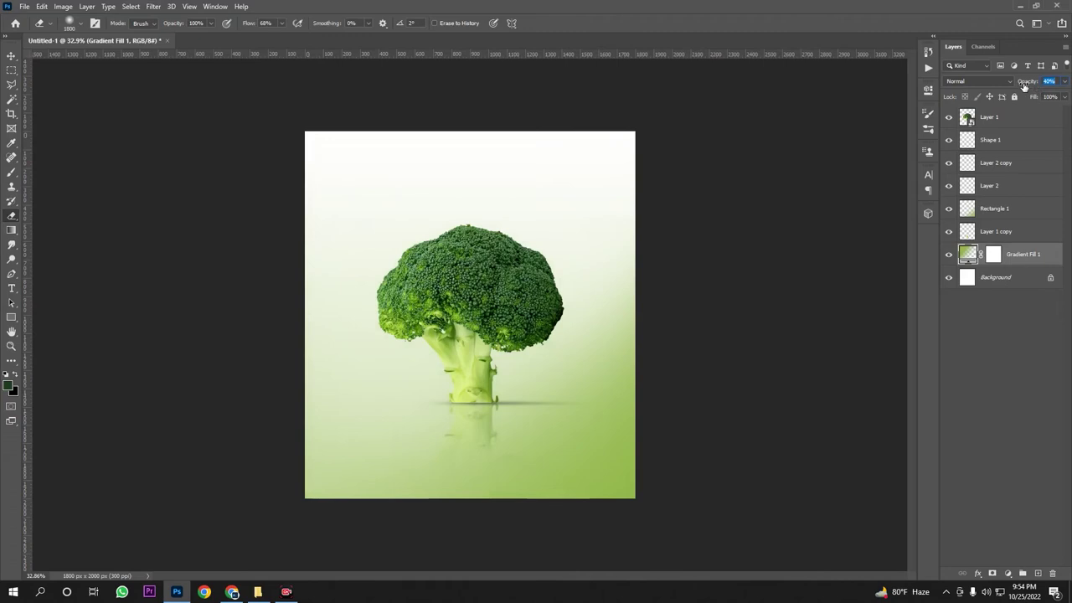
{"action": "left_click", "coordinate": [1008, 211]}
{"action": "mouse_move", "coordinate": [1028, 86]}
{"action": "left_mouse_down"}
{"action": "mouse_move", "coordinate": [1019, 87]}
{"action": "mouse_move", "coordinate": [1028, 85]}
{"action": "left_mouse_up"}
{"action": "left_click", "coordinate": [1017, 258]}
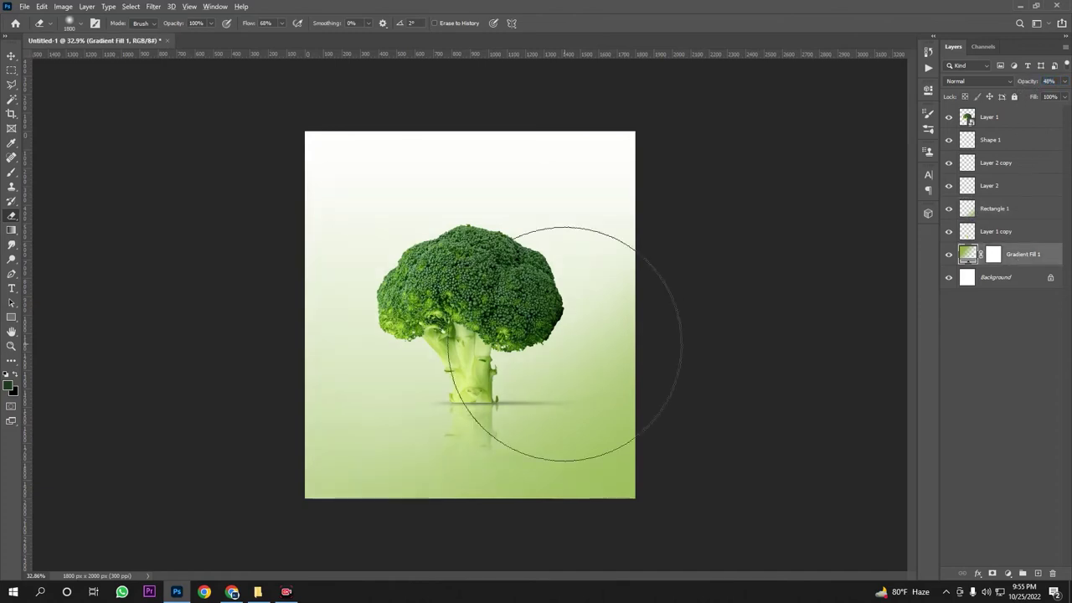
Compare the ground shadow at the stalk's base with and without the Layer 2 and Layer 2 copy shadows
{"action": "scroll", "coordinate": [570, 374], "scroll_direction": "down", "scroll_amount": 2}
{"action": "scroll", "coordinate": [570, 375], "scroll_direction": "up", "scroll_amount": 10}
{"action": "scroll", "coordinate": [519, 405], "scroll_direction": "down", "scroll_amount": 2}
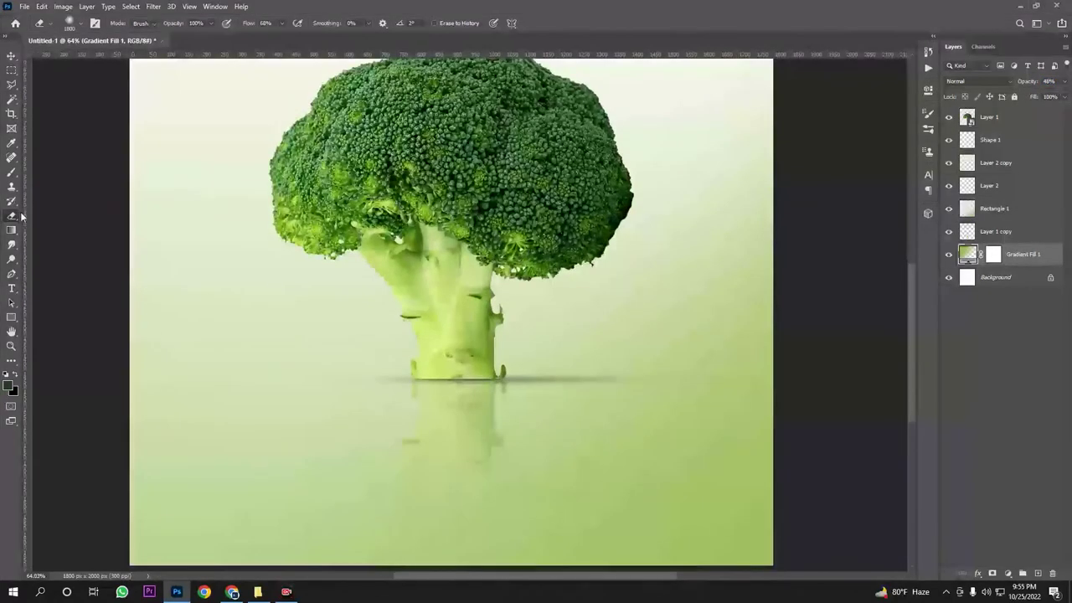
{"action": "left_click", "coordinate": [11, 56]}
{"action": "scroll", "coordinate": [519, 371], "scroll_direction": "up", "scroll_amount": 4}
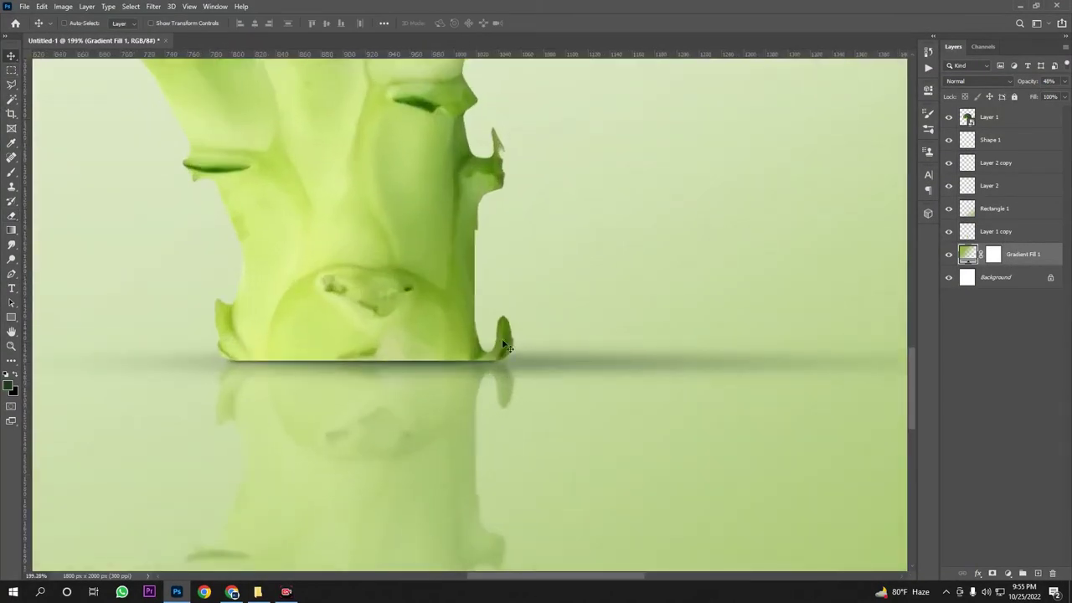
{"action": "left_click", "coordinate": [981, 186]}
{"action": "left_click", "coordinate": [949, 186]}
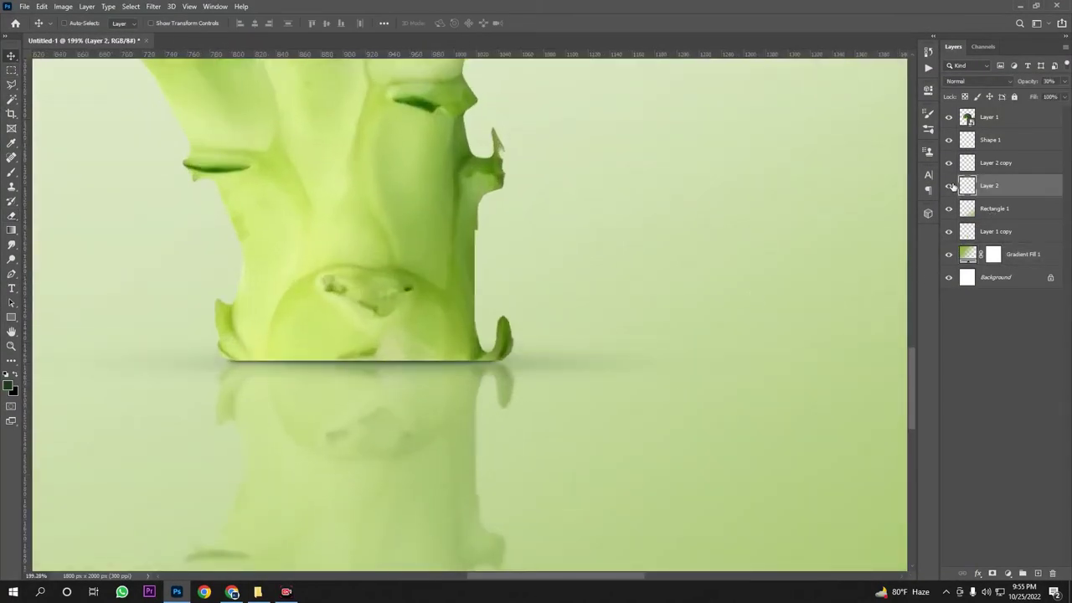
{"action": "left_click", "coordinate": [949, 186]}
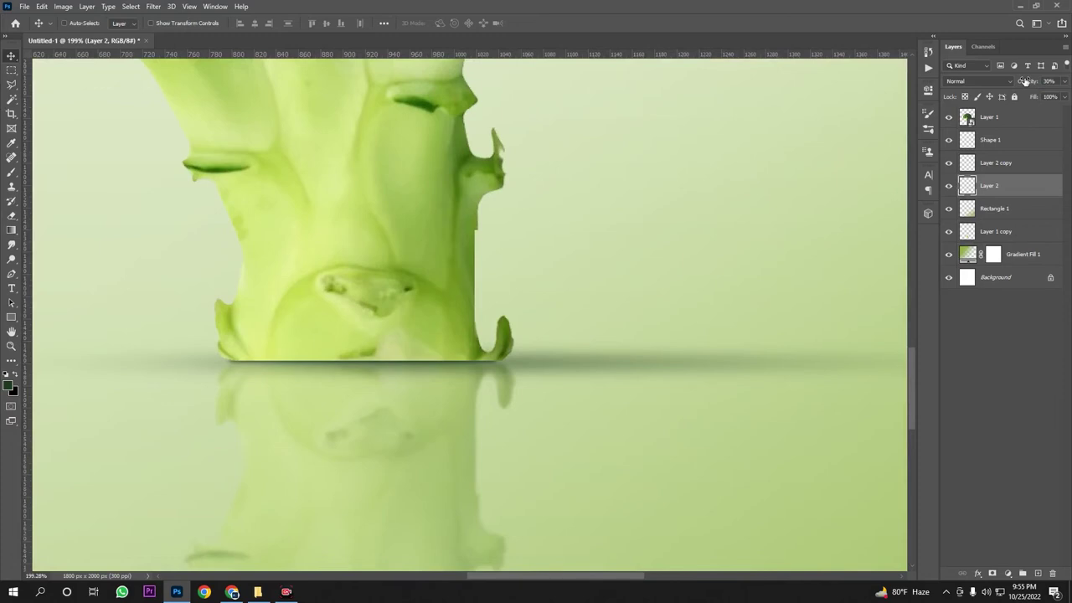
{"action": "left_click_drag", "start_coordinate": [1025, 81], "coordinate": [1024, 81]}
{"action": "left_click", "coordinate": [997, 163]}
{"action": "key", "text": "1"}
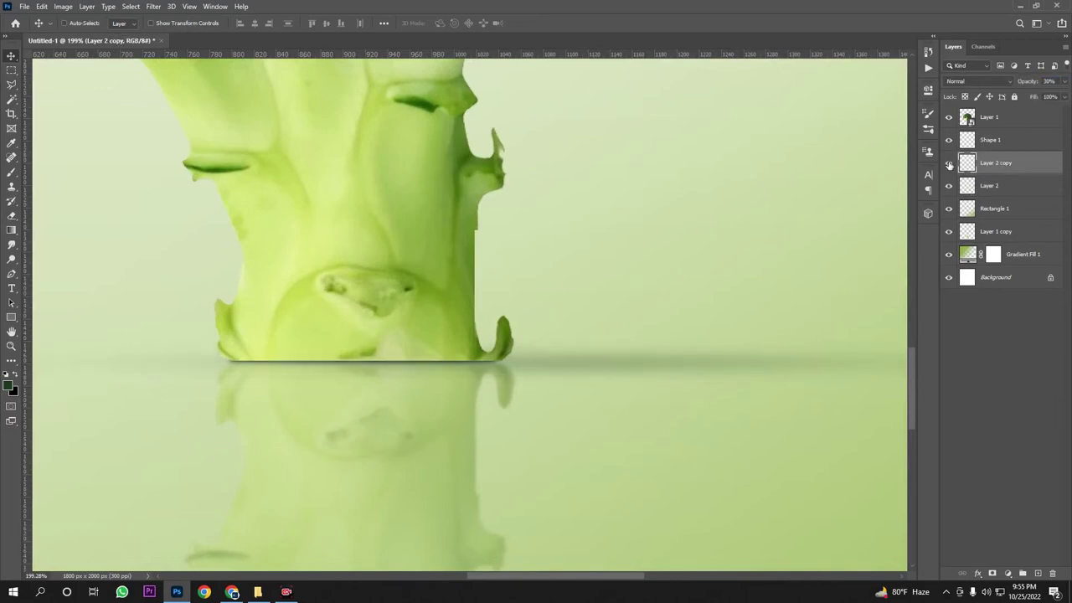
{"action": "key", "text": "3"}
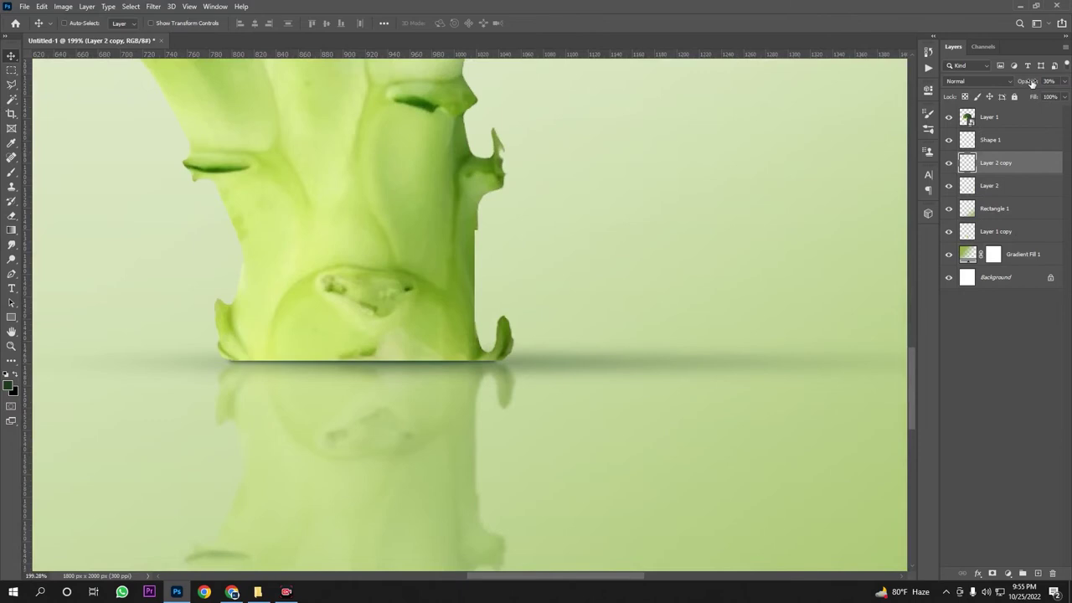
Set the opacity of the Shape 1 contact shadow to 87% and check it against the whole composition
{"action": "left_click", "coordinate": [1001, 140]}
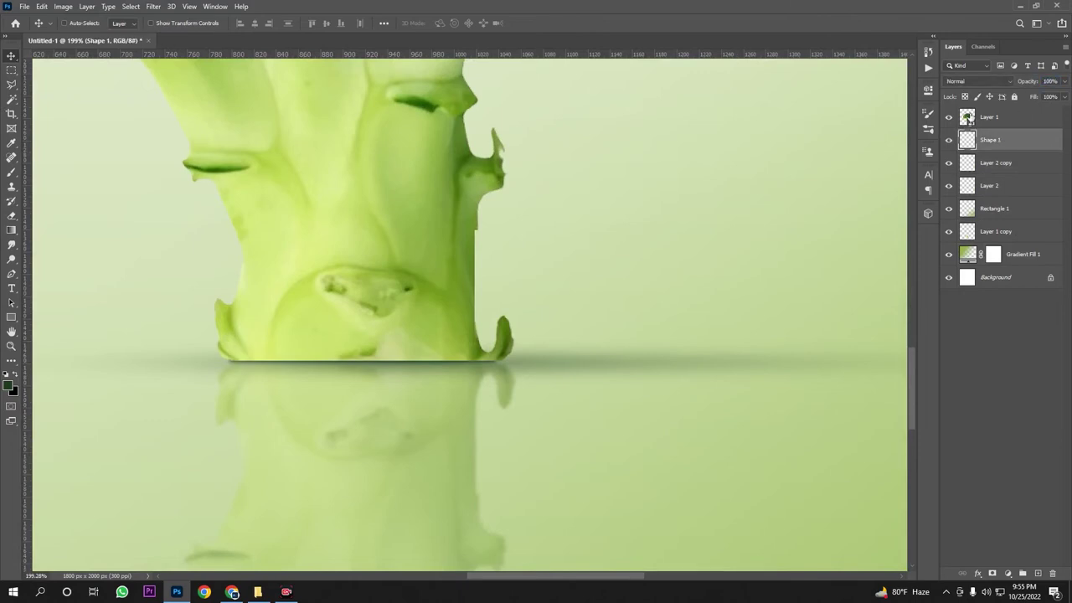
{"action": "left_click_drag", "start_coordinate": [1036, 84], "coordinate": [1033, 84]}
{"action": "key", "text": "ctrl+0"}
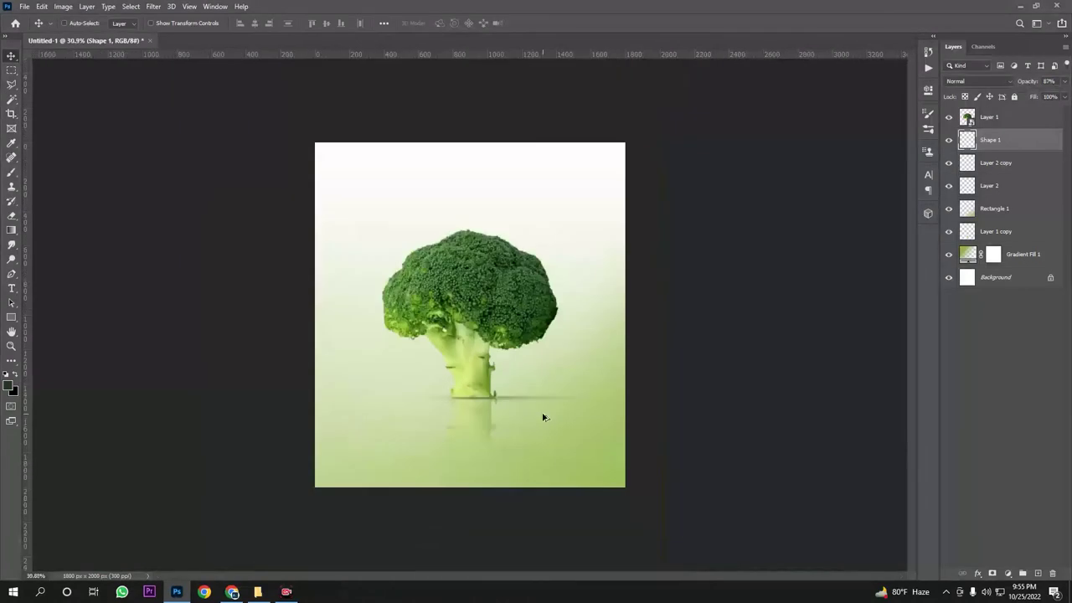
{"action": "scroll", "coordinate": [541, 414], "scroll_direction": "down", "scroll_amount": 1}
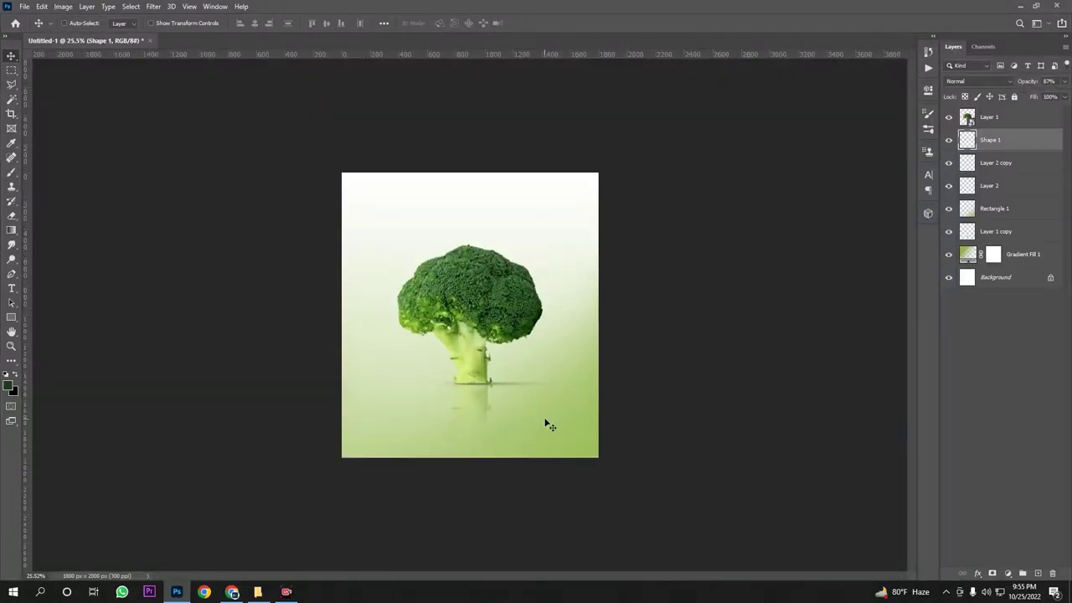
{"action": "scroll", "coordinate": [546, 421], "scroll_direction": "up", "scroll_amount": 2}
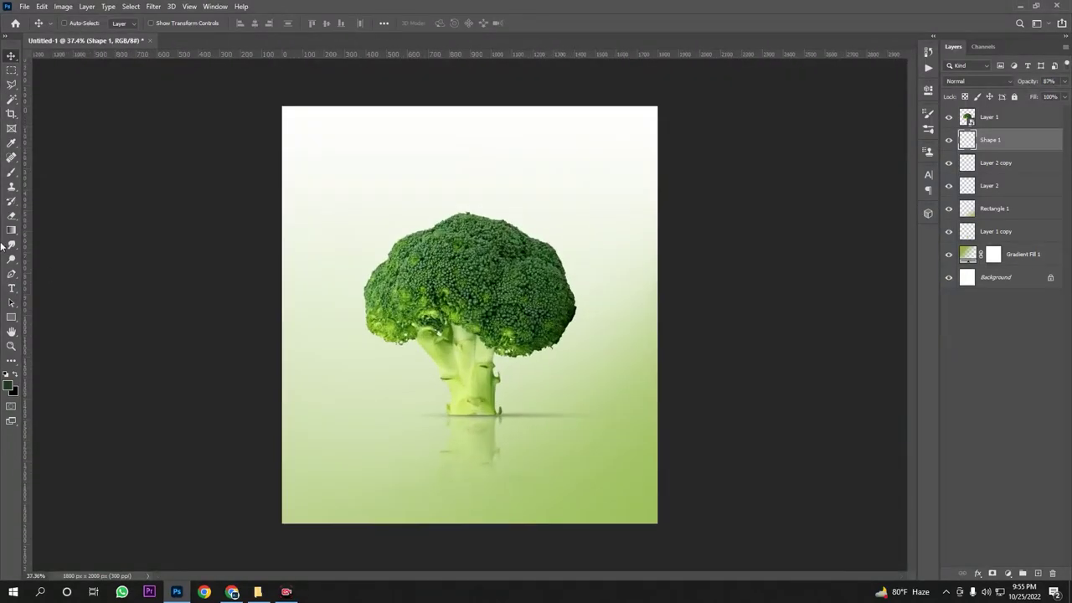
Paint a large soft dark green Brush dab at the stalk's base on a new layer above Shape 1
{"action": "left_click", "coordinate": [12, 172]}
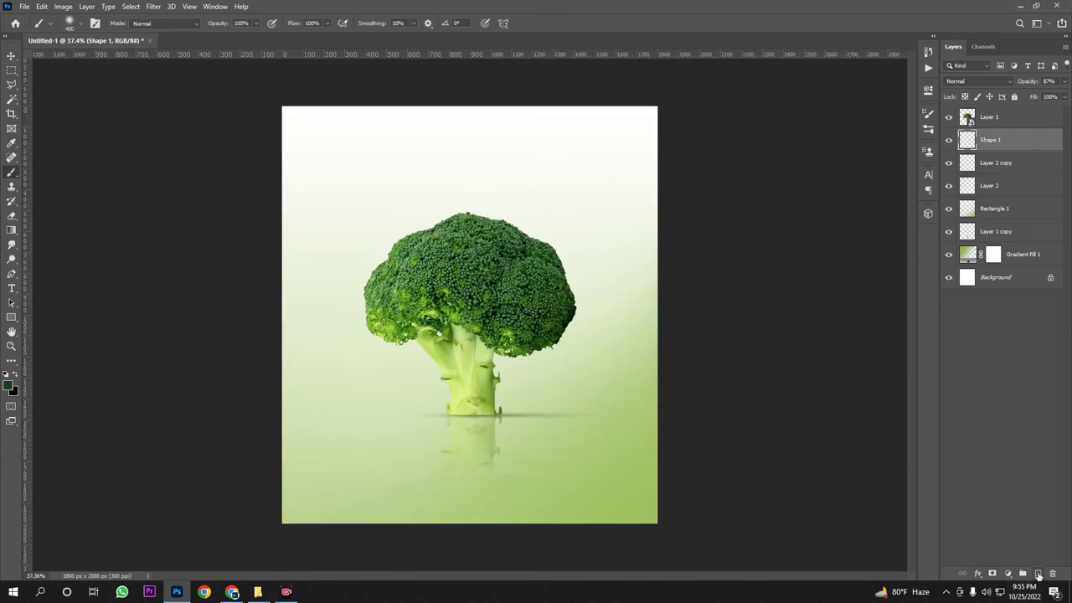
{"action": "left_click", "coordinate": [1037, 573]}
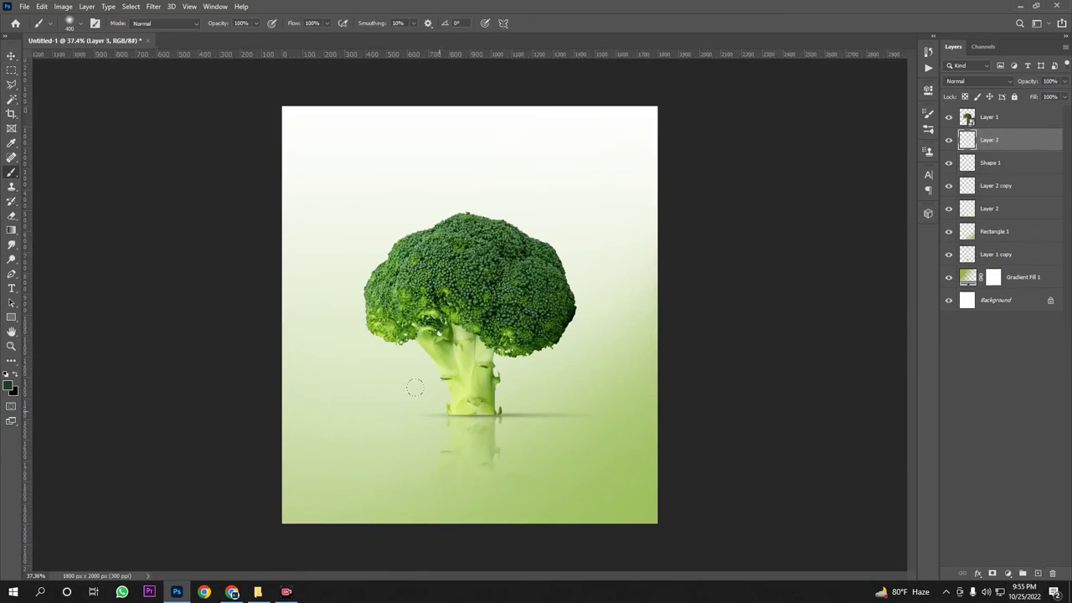
{"action": "left_click", "coordinate": [455, 397]}
Transform the painted dab to about 200% width, flatten it into a thin ellipse and place it under the stalk's base
{"action": "key", "text": "ctrl+t"}
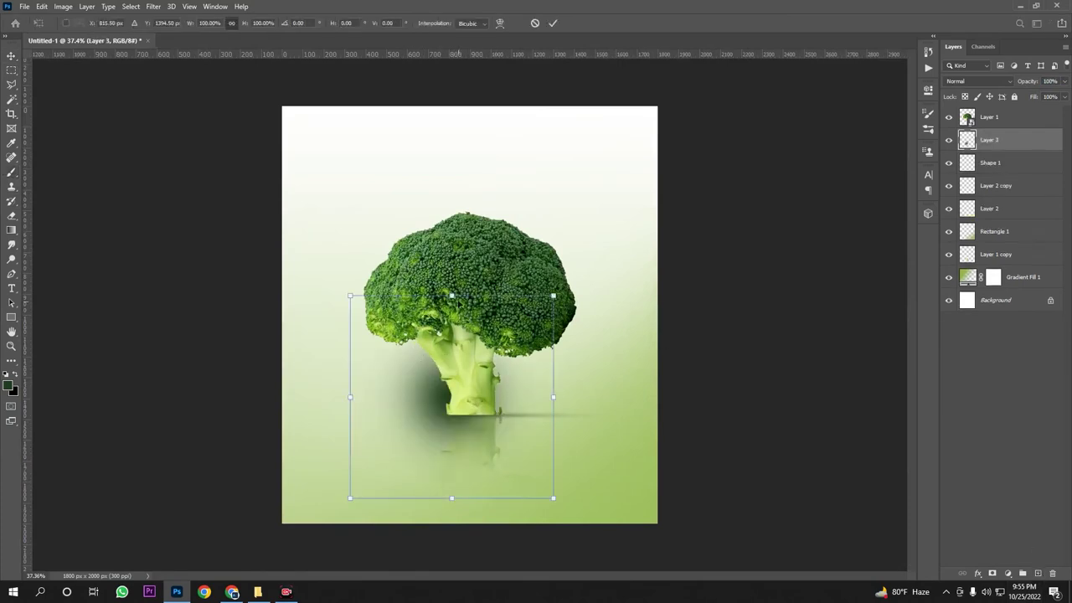
{"action": "left_click_drag", "start_coordinate": [454, 298], "coordinate": [474, 433]}
{"action": "left_click_drag", "start_coordinate": [554, 466], "coordinate": [658, 466]}
{"action": "left_click_drag", "start_coordinate": [452, 433], "coordinate": [452, 388]}
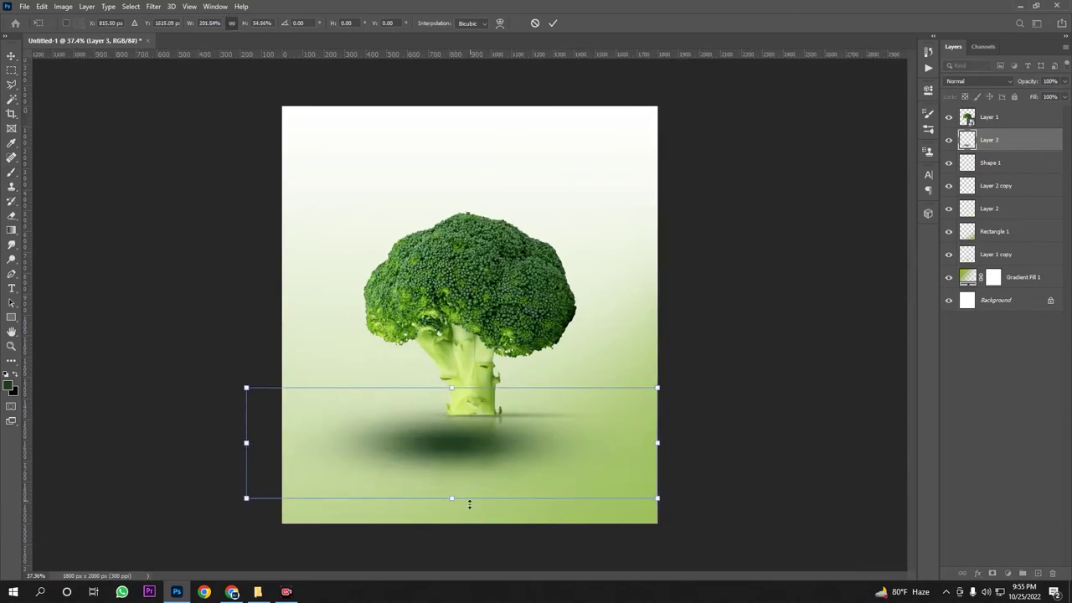
{"action": "left_click_drag", "start_coordinate": [452, 499], "coordinate": [453, 458]}
{"action": "left_click_drag", "start_coordinate": [473, 421], "coordinate": [488, 417]}
{"action": "left_click_drag", "start_coordinate": [466, 456], "coordinate": [466, 431]}
{"action": "left_click_drag", "start_coordinate": [484, 414], "coordinate": [487, 422]}
{"action": "key", "text": "Return"}
Set the Layer 3 shadow's opacity to 10% and compare the whole image with and without it
{"action": "left_click_drag", "start_coordinate": [1029, 81], "coordinate": [977, 92]}
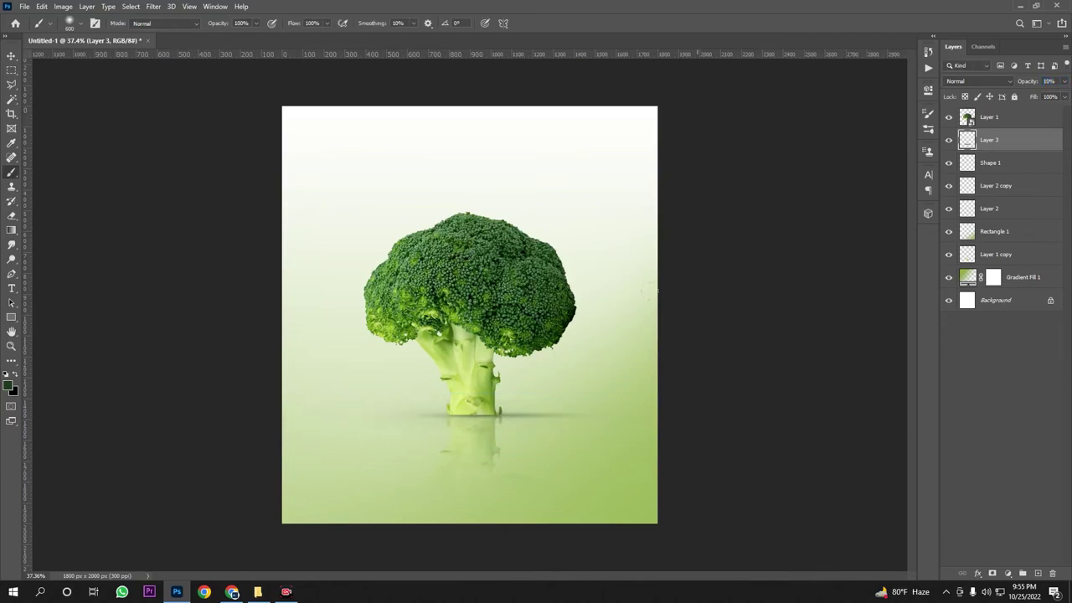
{"action": "scroll", "coordinate": [598, 385], "scroll_direction": "down", "scroll_amount": 7}
{"action": "scroll", "coordinate": [598, 385], "scroll_direction": "up", "scroll_amount": 6}
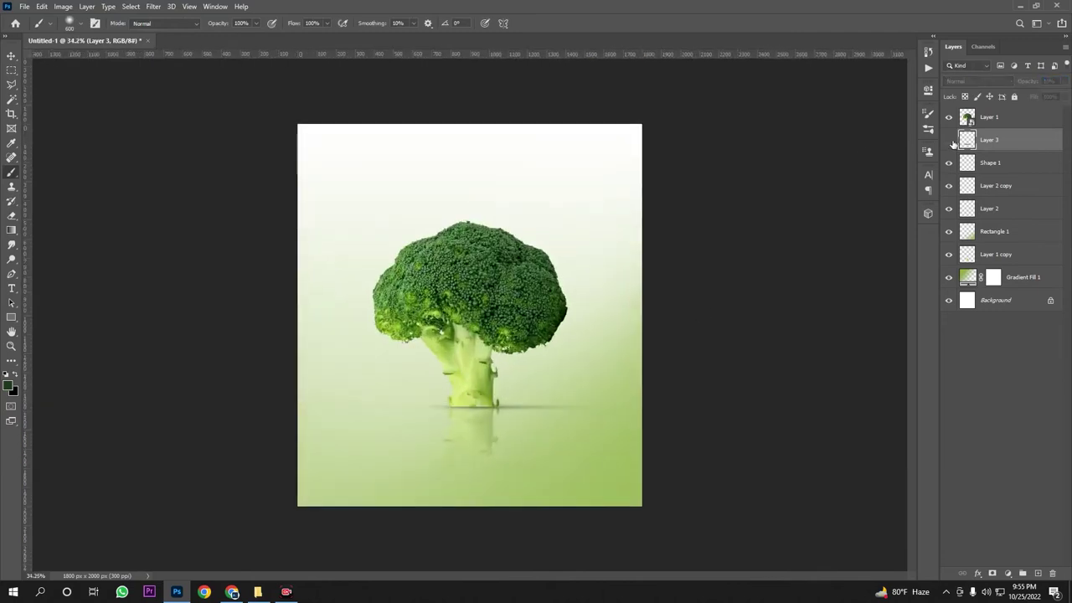
{"action": "scroll", "coordinate": [552, 421], "scroll_direction": "down", "scroll_amount": 3}
{"action": "scroll", "coordinate": [552, 421], "scroll_direction": "up", "scroll_amount": 3}
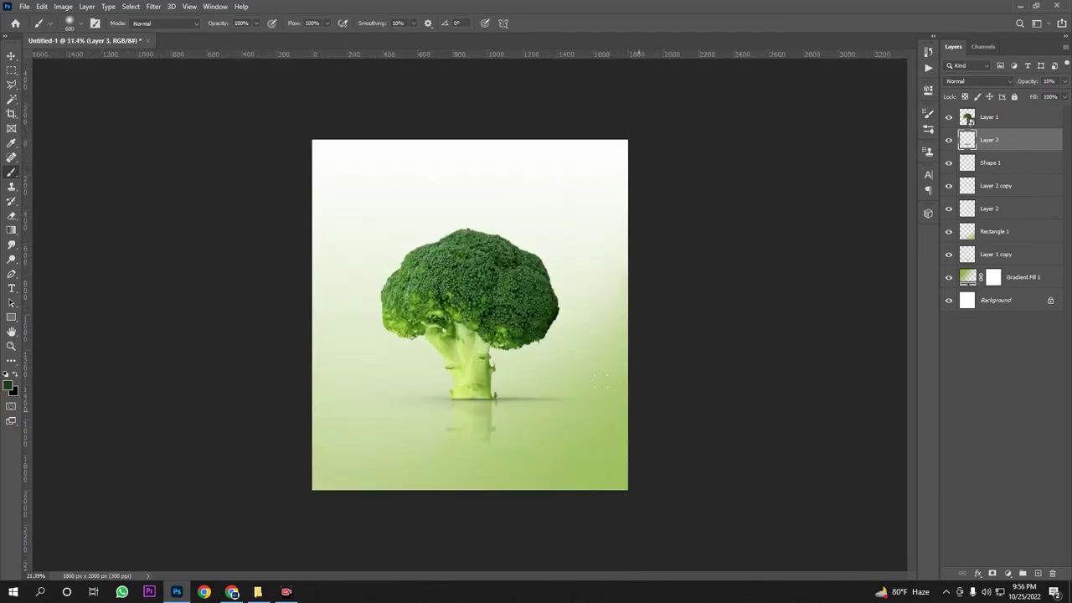
{"action": "scroll", "coordinate": [599, 381], "scroll_direction": "up", "scroll_amount": 1}
{"action": "scroll", "coordinate": [548, 426], "scroll_direction": "down", "scroll_amount": 2}
{"action": "scroll", "coordinate": [526, 416], "scroll_direction": "up", "scroll_amount": 1}
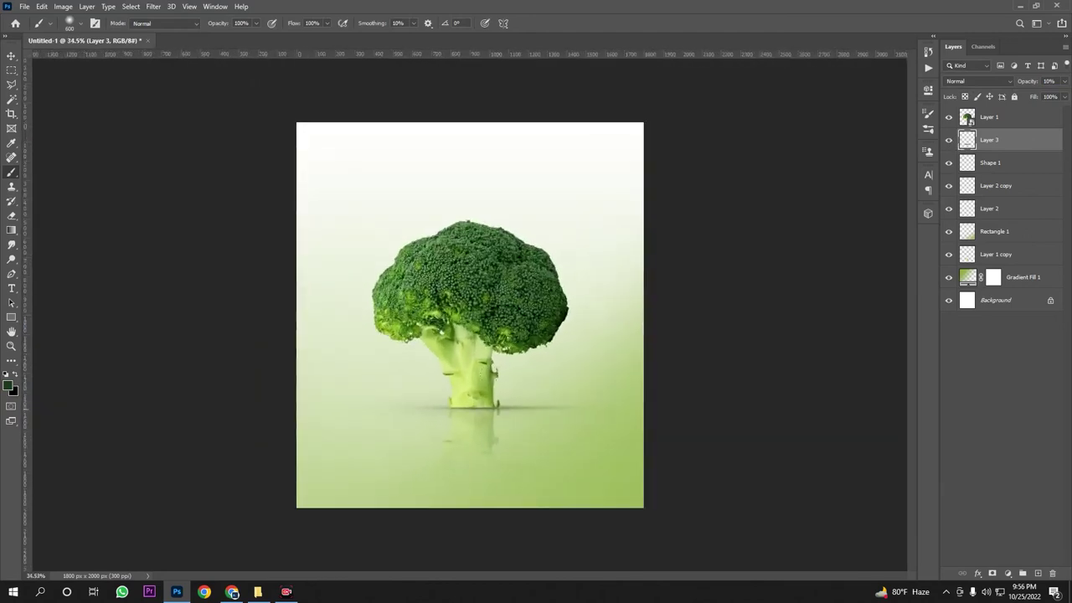
Try to scale down the layers from Layer 1 through Layer 2 together, without the reflection layer
{"action": "left_click", "coordinate": [994, 122]}
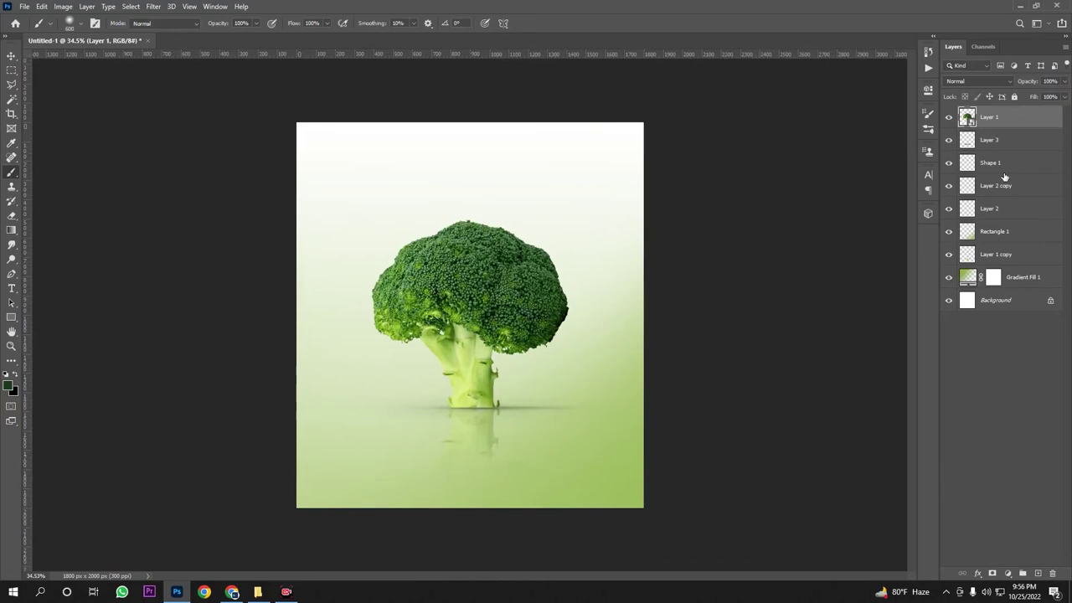
{"action": "left_click", "coordinate": [992, 216], "text": "shift"}
{"action": "key", "text": "ctrl+t"}
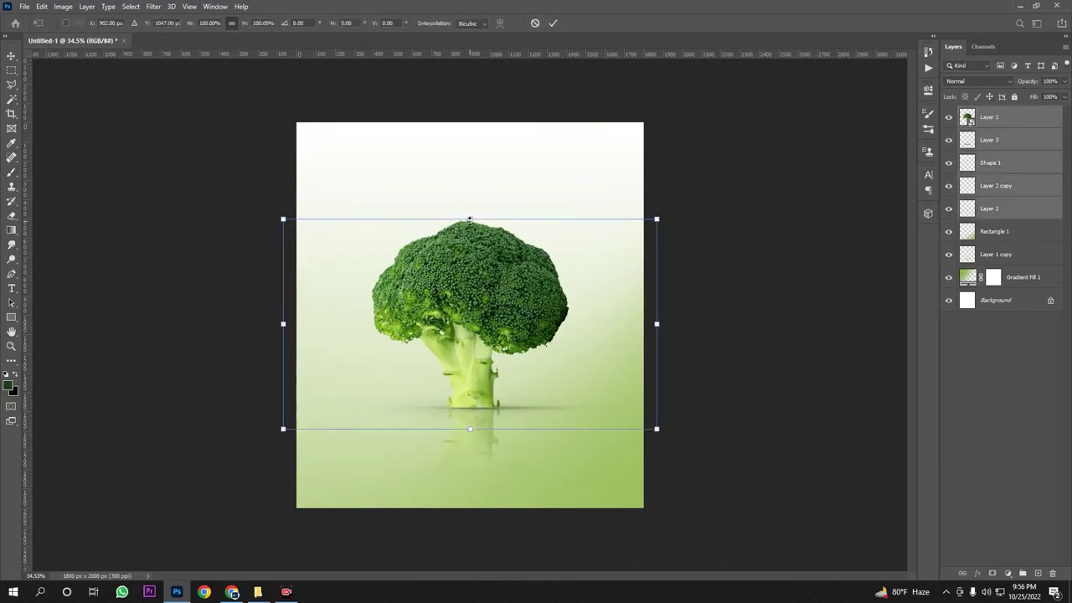
{"action": "left_click_drag", "start_coordinate": [470, 218], "coordinate": [471, 229]}
{"action": "key", "text": "Return"}
{"action": "key", "text": "b"}
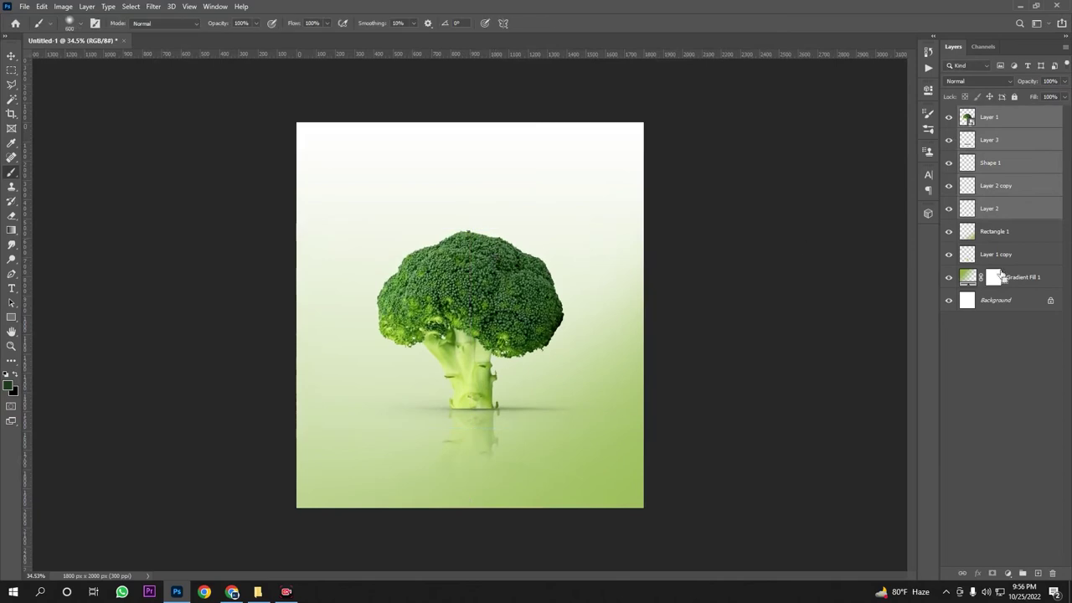
{"action": "key", "text": "ctrl+z"}
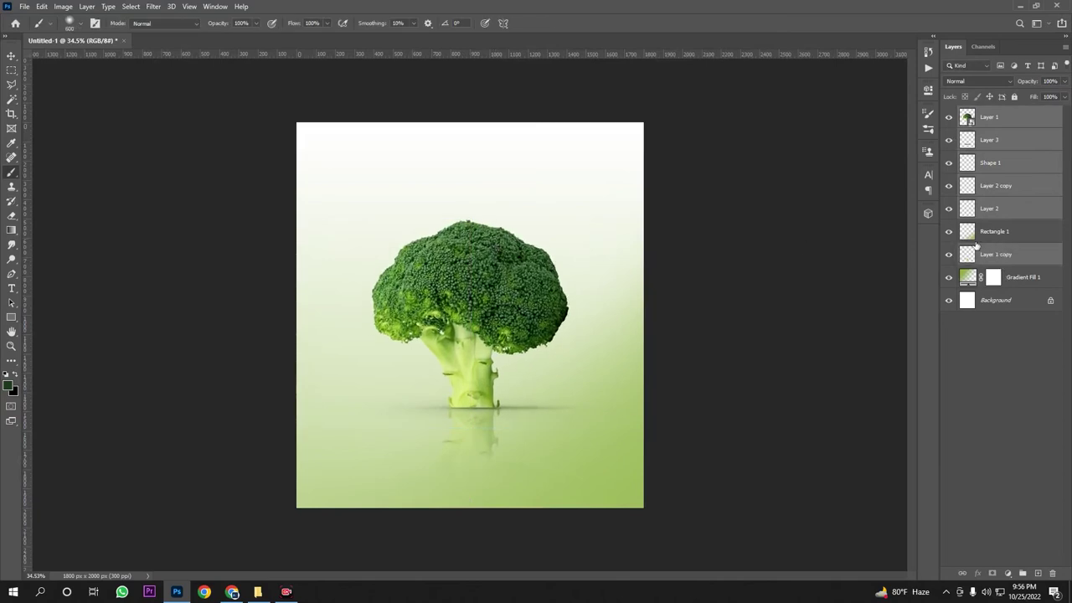
Scale down the broccoli, its shadow layers and the Layer 1 copy reflection together, leaving more space above the crown
{"action": "key", "text": "ctrl+t"}
{"action": "left_click_drag", "start_coordinate": [472, 219], "coordinate": [475, 248]}
{"action": "key", "text": "Return"}
{"action": "scroll", "coordinate": [494, 356], "scroll_direction": "up", "scroll_amount": 1}
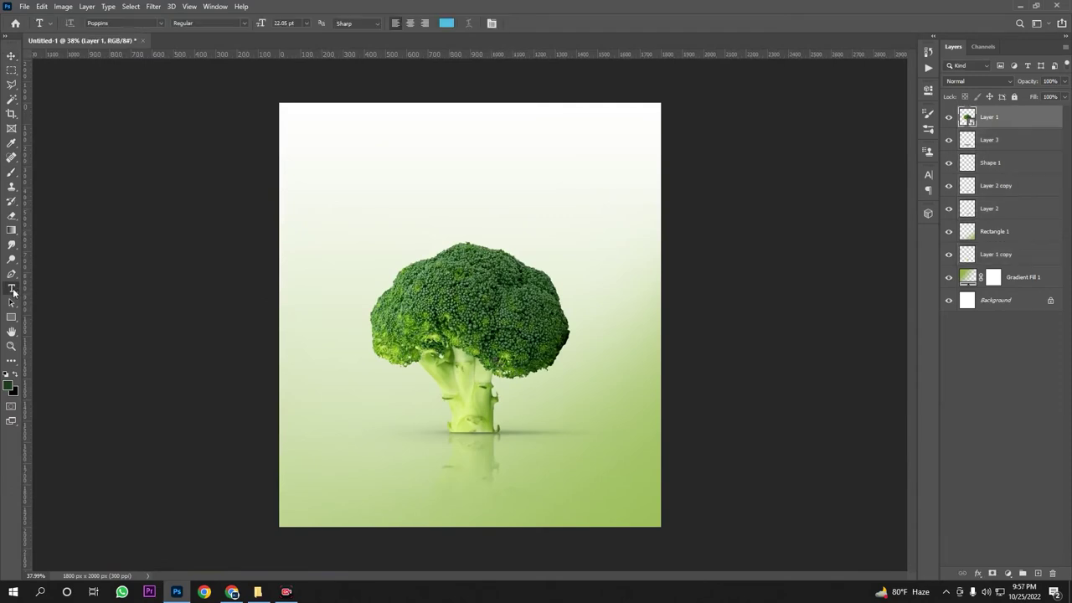
Add the heading text "Raw broccoli contains" in Poppins Regular and move it above the broccoli's crown
{"action": "left_click", "coordinate": [437, 187]}
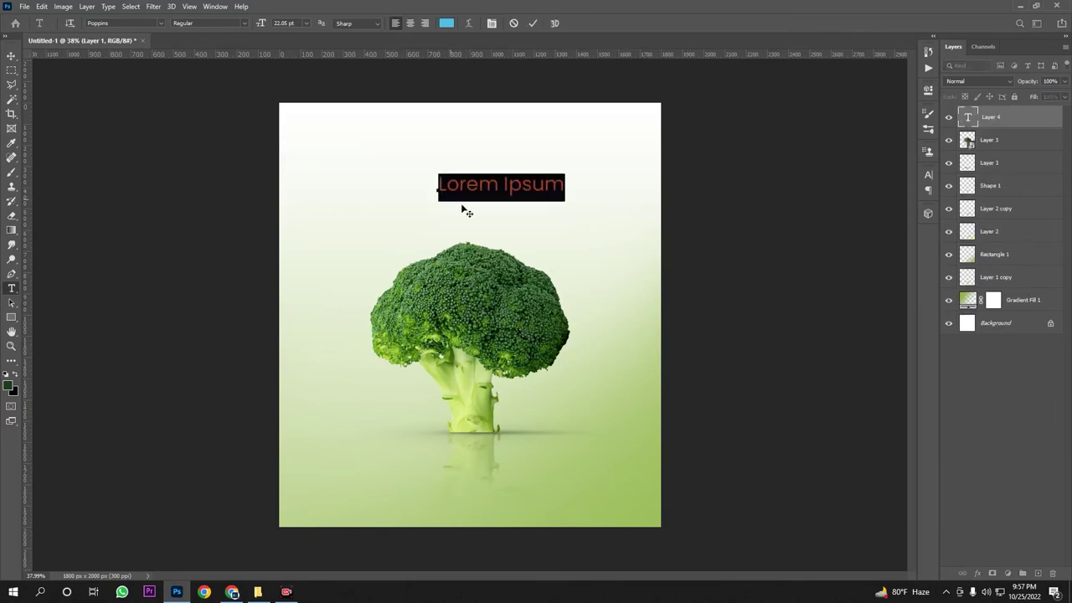
{"action": "key", "text": "ctrl+v"}
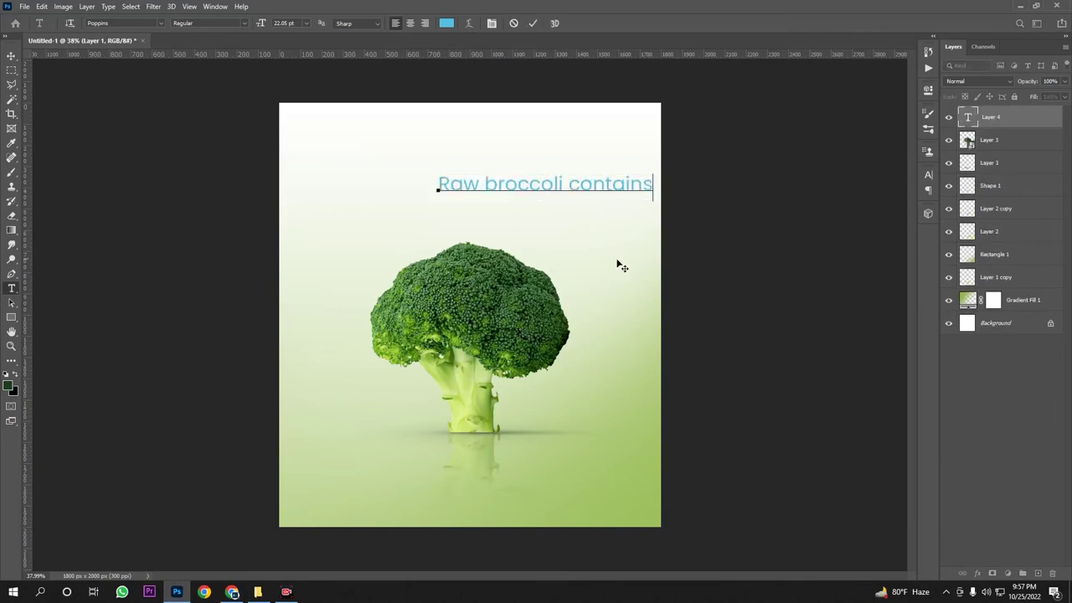
{"action": "left_click", "coordinate": [1016, 119]}
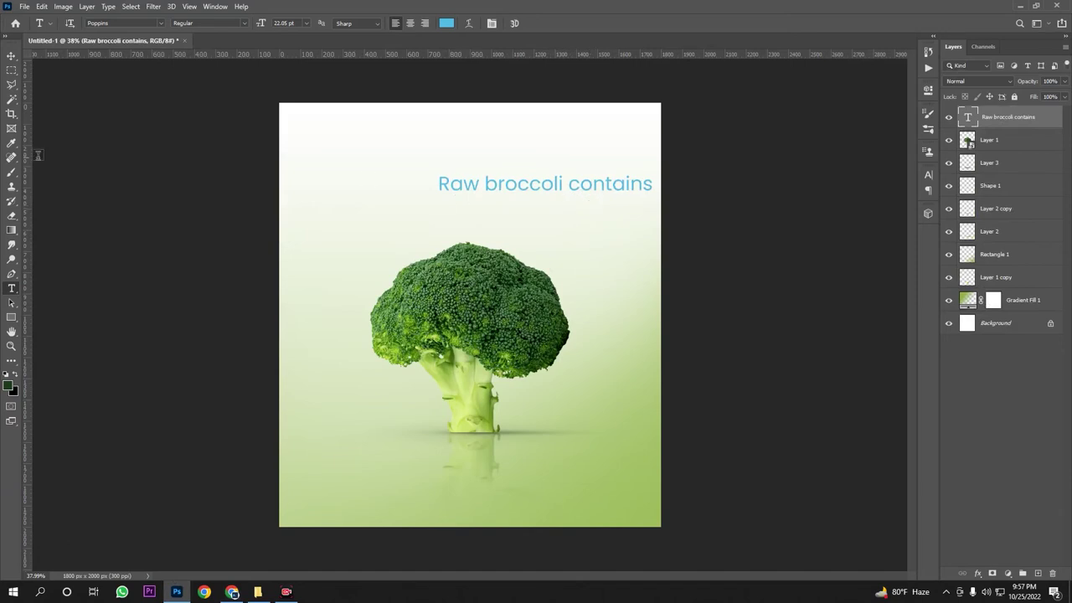
{"action": "left_click", "coordinate": [10, 56]}
{"action": "left_click_drag", "start_coordinate": [519, 191], "coordinate": [439, 182]}
Recolour the heading text with a green sampled from the broccoli's florets
{"action": "left_click", "coordinate": [11, 288]}
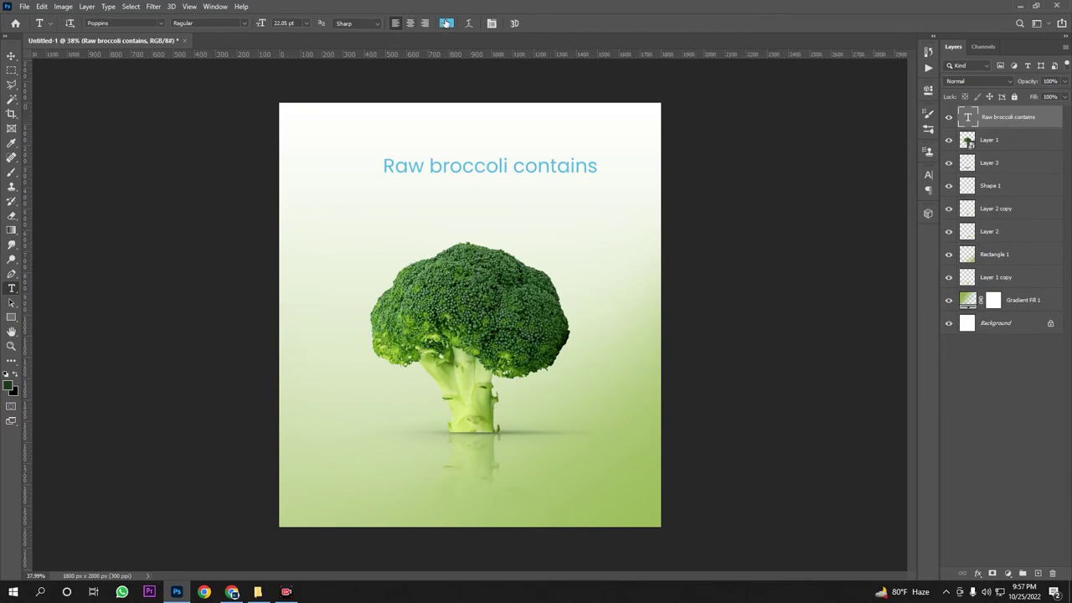
{"action": "left_click", "coordinate": [411, 23]}
{"action": "left_click", "coordinate": [463, 335]}
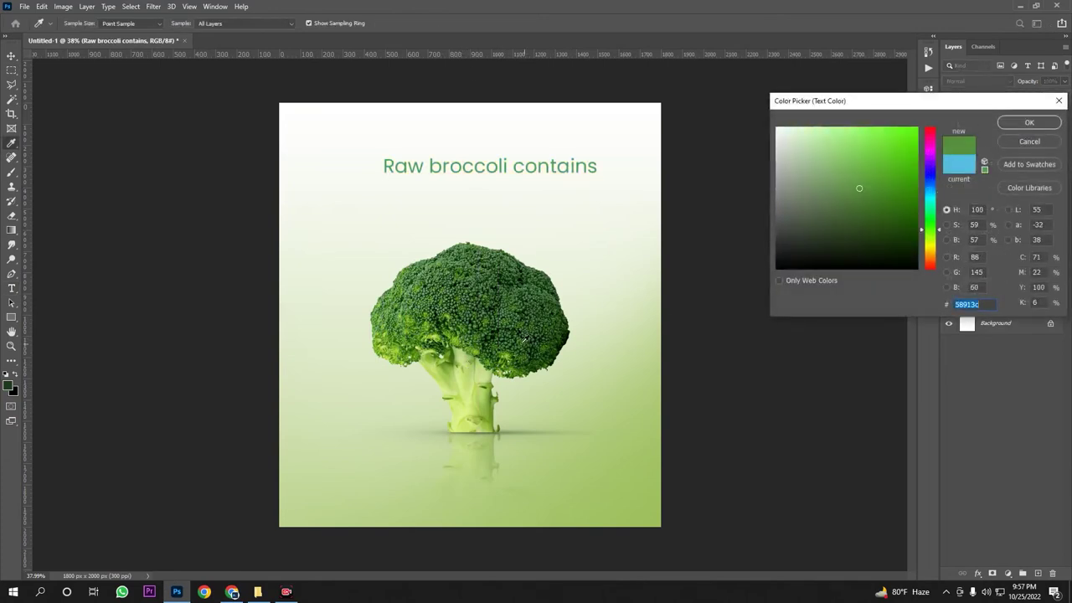
{"action": "left_click", "coordinate": [462, 333]}
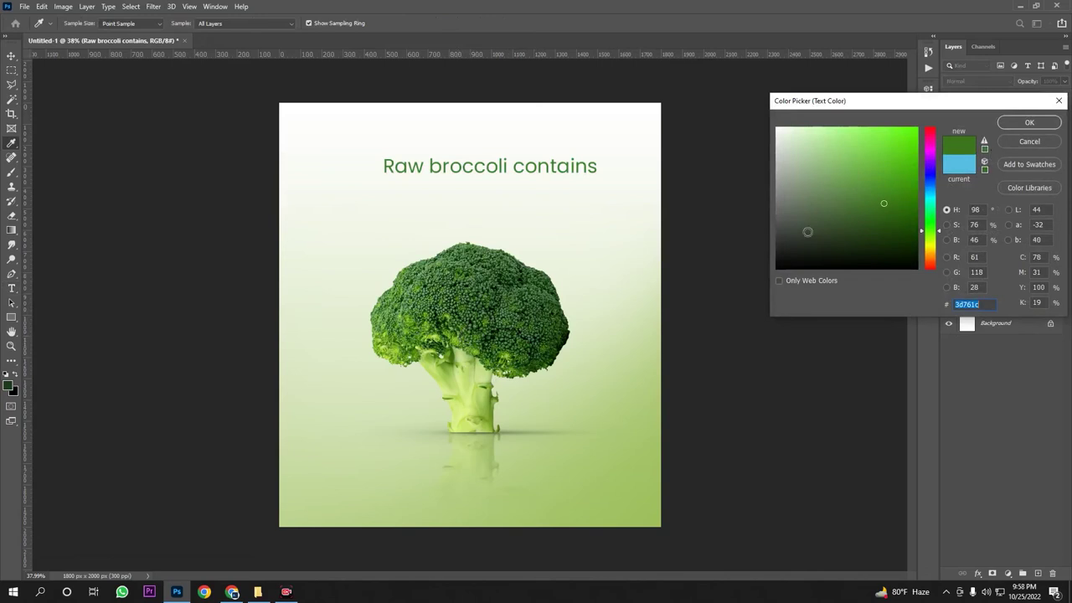
{"action": "left_click", "coordinate": [460, 333]}
{"action": "left_click", "coordinate": [1018, 128]}
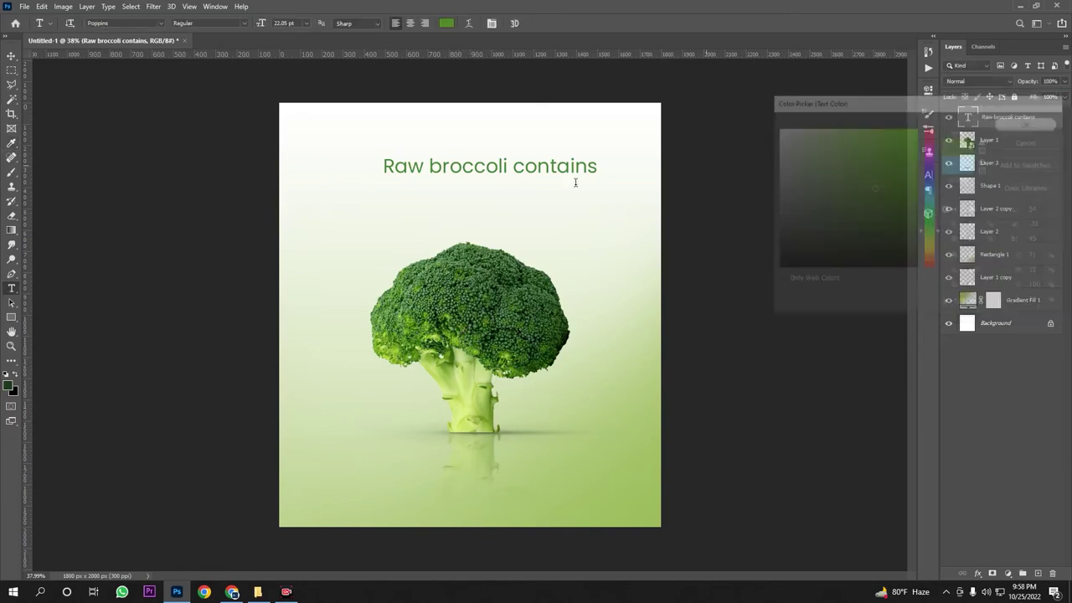
Increase the heading's font size to 37 pt
{"action": "left_click", "coordinate": [492, 23]}
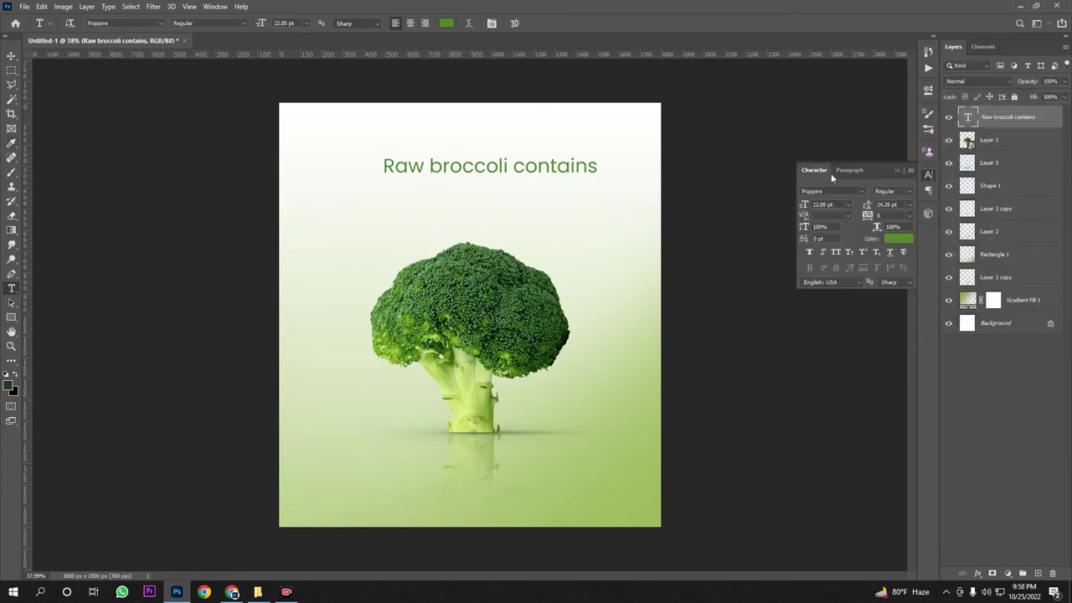
{"action": "left_click_drag", "start_coordinate": [802, 206], "coordinate": [810, 203]}
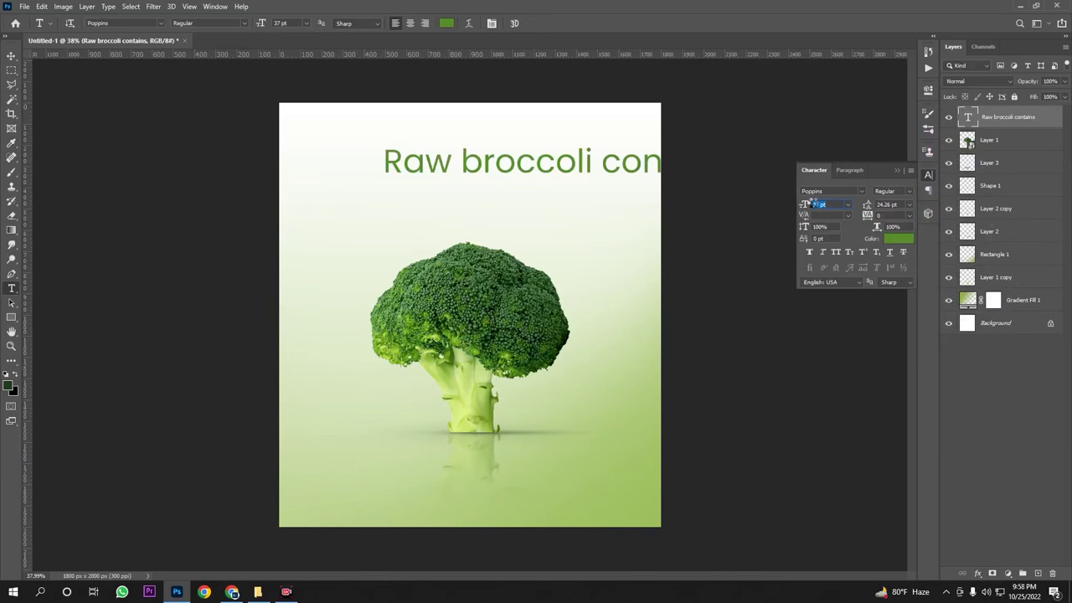
{"action": "left_click", "coordinate": [814, 206]}
Capitalise the B in "Broccoli" and break the heading so that "contains" sits on a second line
{"action": "left_click_drag", "start_coordinate": [484, 164], "coordinate": [461, 164]}
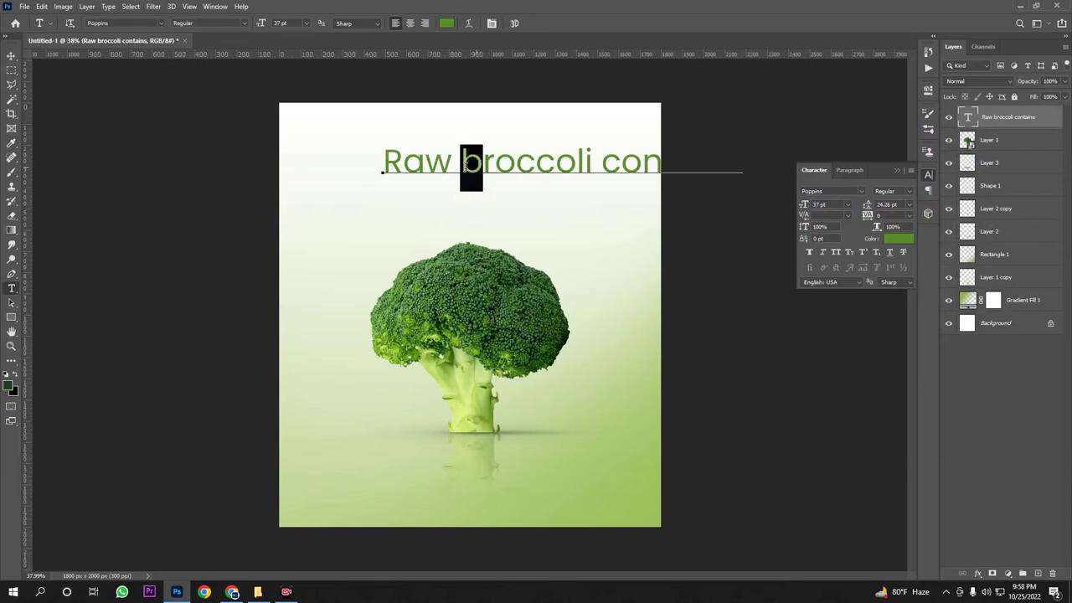
{"action": "type", "text": "B"}
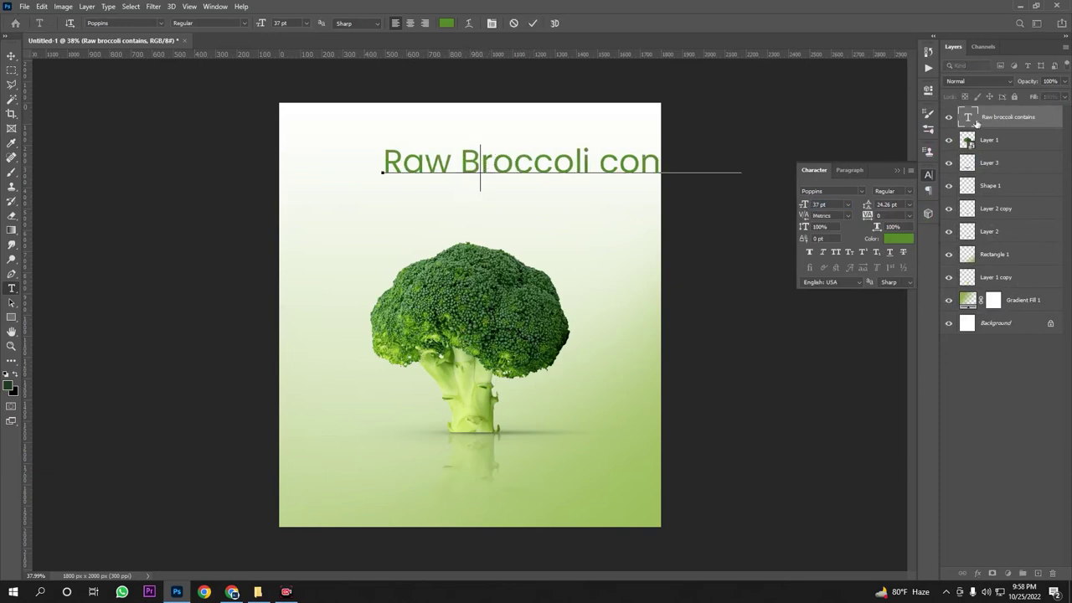
{"action": "left_click", "coordinate": [1010, 124]}
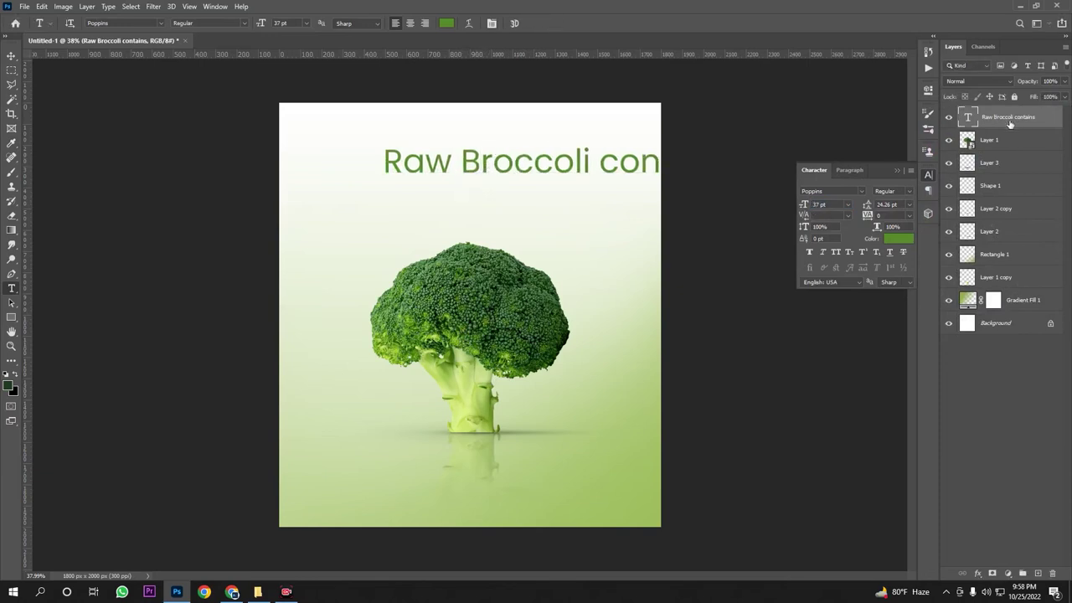
{"action": "left_click", "coordinate": [588, 164]}
{"action": "key", "text": "Return"}
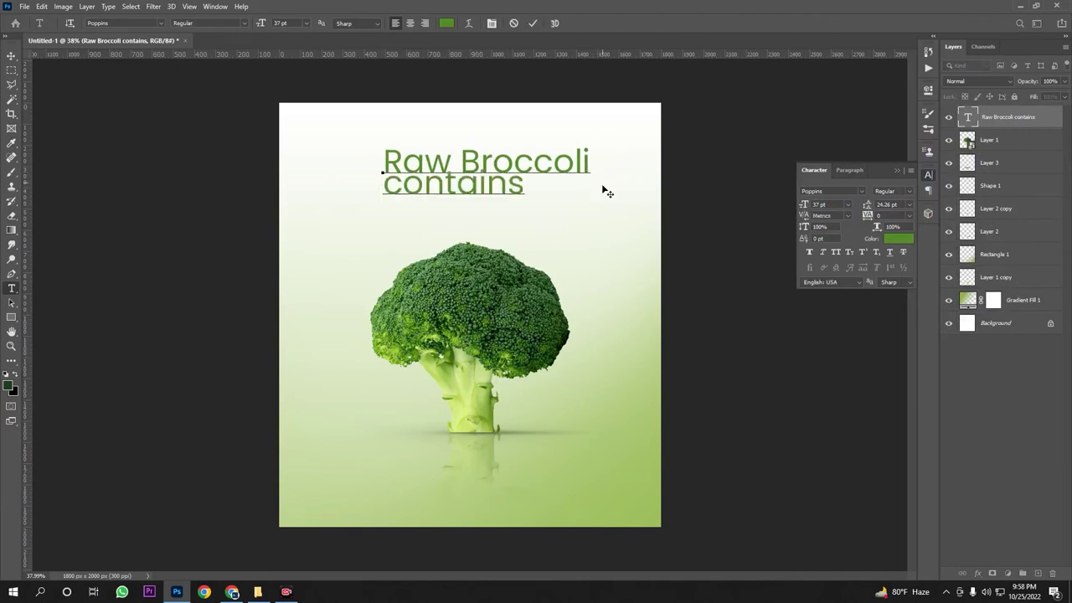
{"action": "left_click", "coordinate": [1027, 114]}
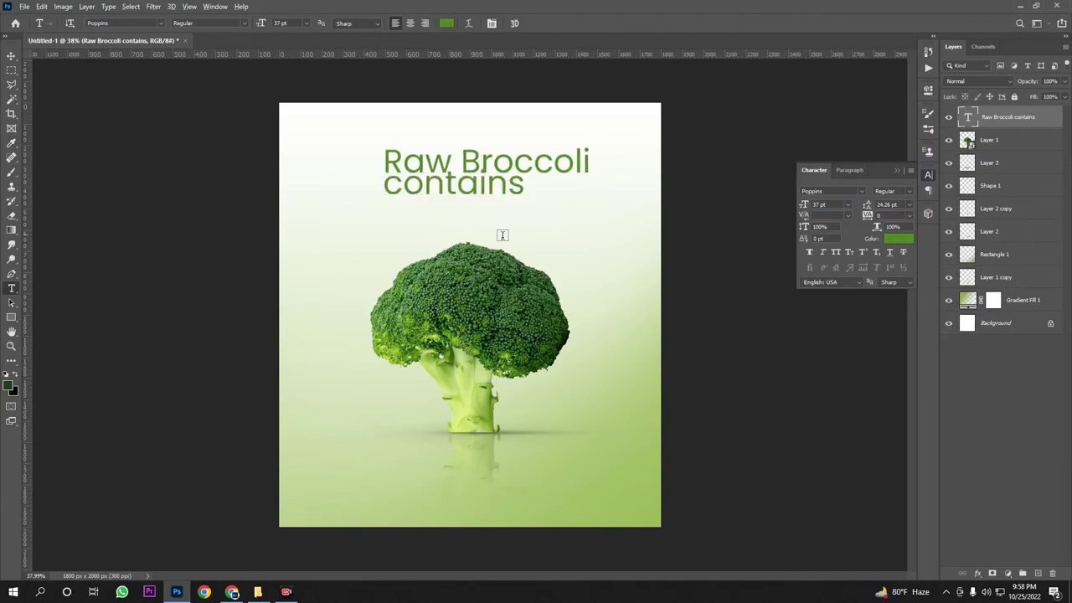
Set the word "Broccoli" in the heading to the Poppins Black weight
{"action": "scroll", "coordinate": [503, 232], "scroll_direction": "down", "scroll_amount": 3}
{"action": "scroll", "coordinate": [503, 231], "scroll_direction": "up", "scroll_amount": 5}
{"action": "scroll", "coordinate": [508, 181], "scroll_direction": "up", "scroll_amount": 3}
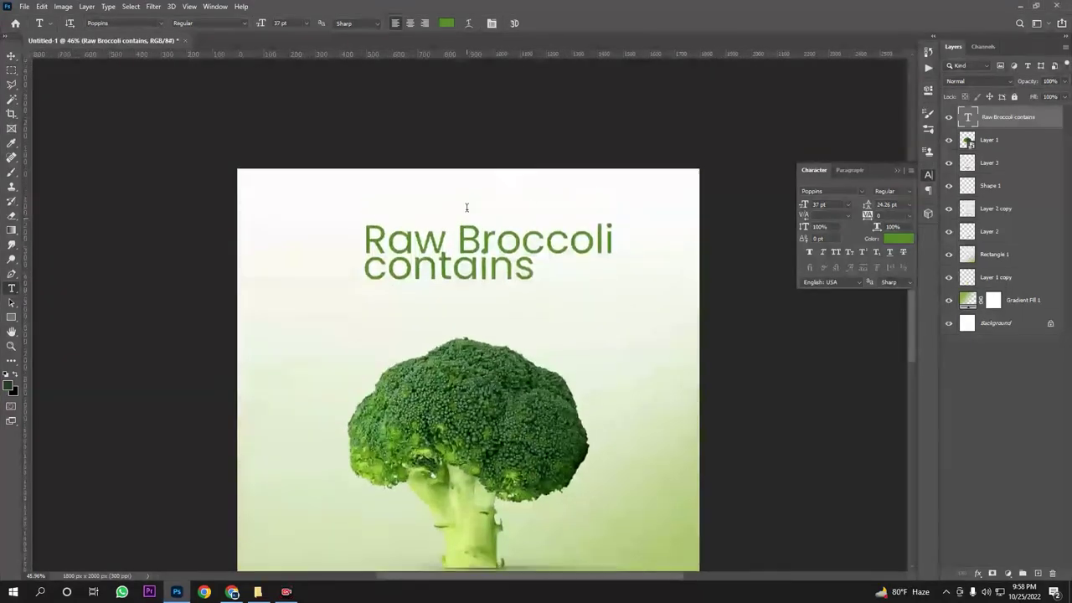
{"action": "left_click_drag", "start_coordinate": [452, 239], "coordinate": [706, 230]}
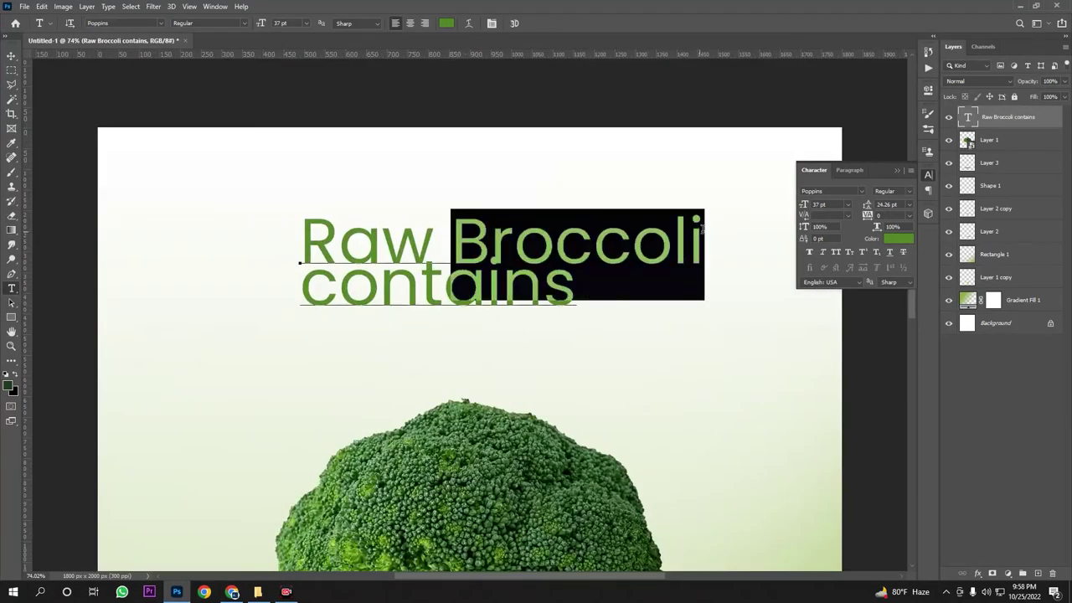
{"action": "left_click", "coordinate": [863, 193]}
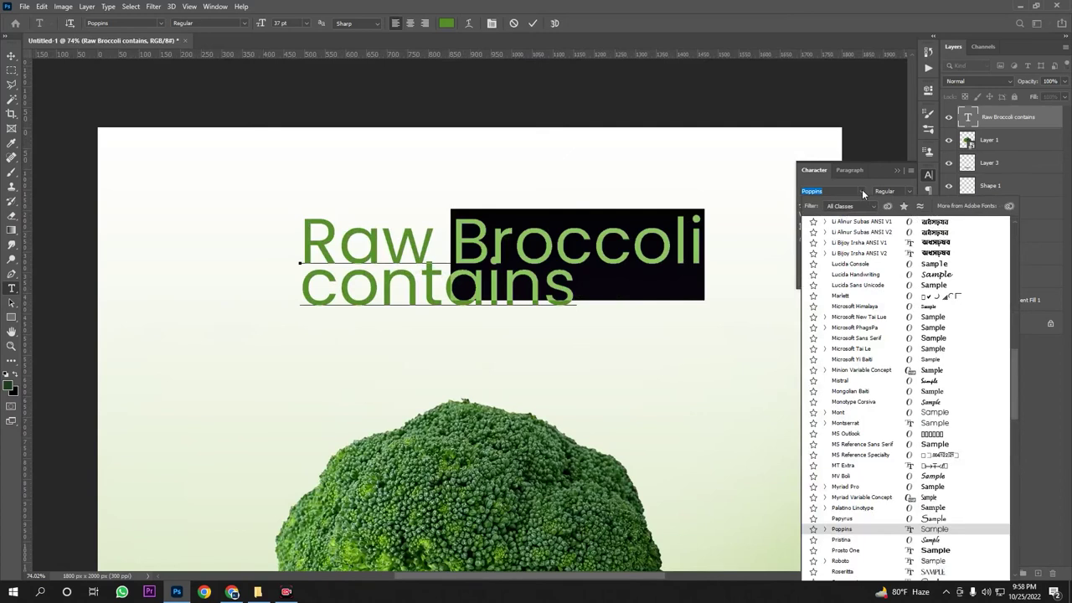
{"action": "left_click", "coordinate": [862, 191]}
{"action": "left_click", "coordinate": [909, 191]}
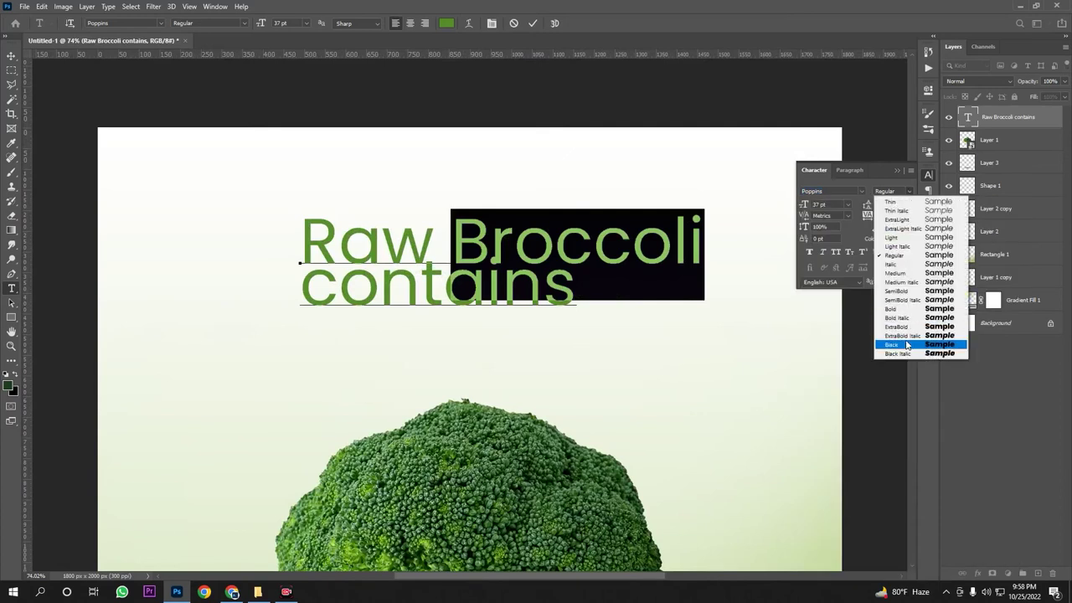
{"action": "left_click", "coordinate": [908, 345]}
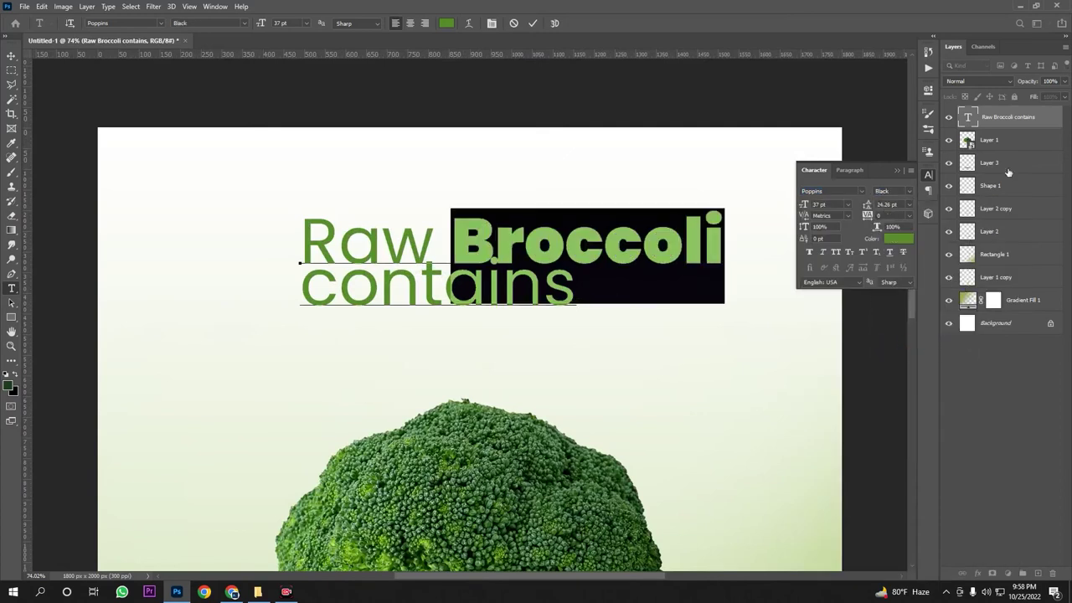
{"action": "left_click", "coordinate": [1008, 124]}
{"action": "key", "text": "ctrl+0"}
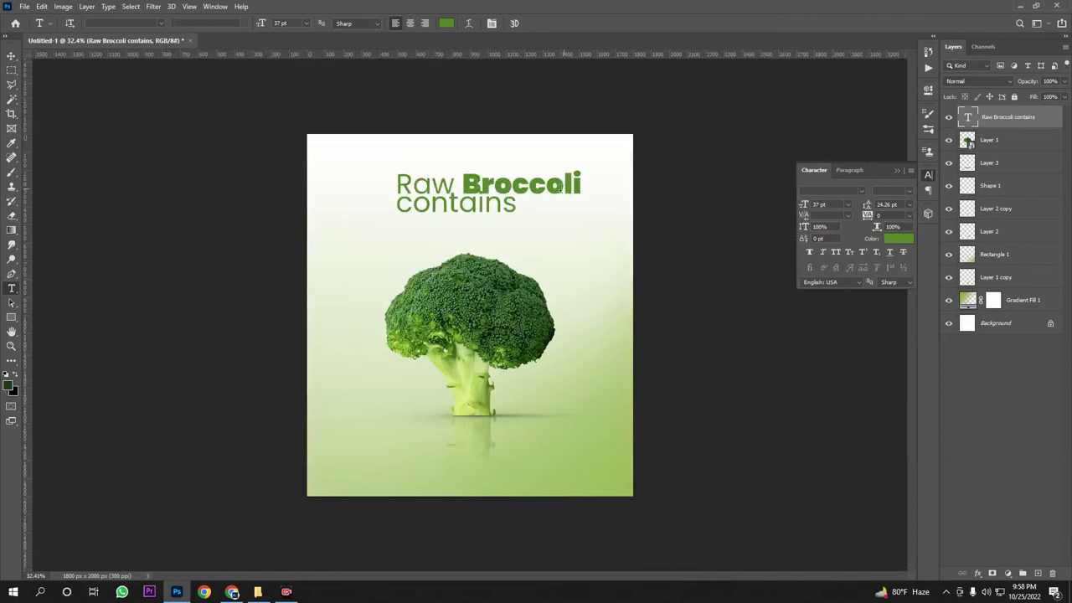
Set the word "contains" to Poppins Light after trying the ExtraLight weight
{"action": "scroll", "coordinate": [510, 251], "scroll_direction": "up", "scroll_amount": 3}
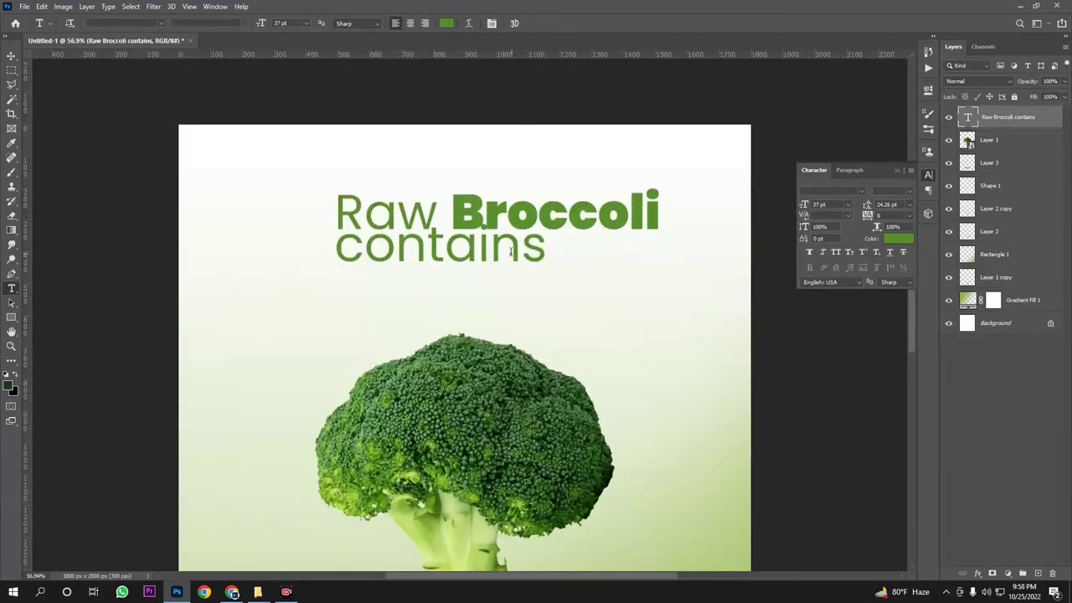
{"action": "left_click_drag", "start_coordinate": [552, 250], "coordinate": [335, 251]}
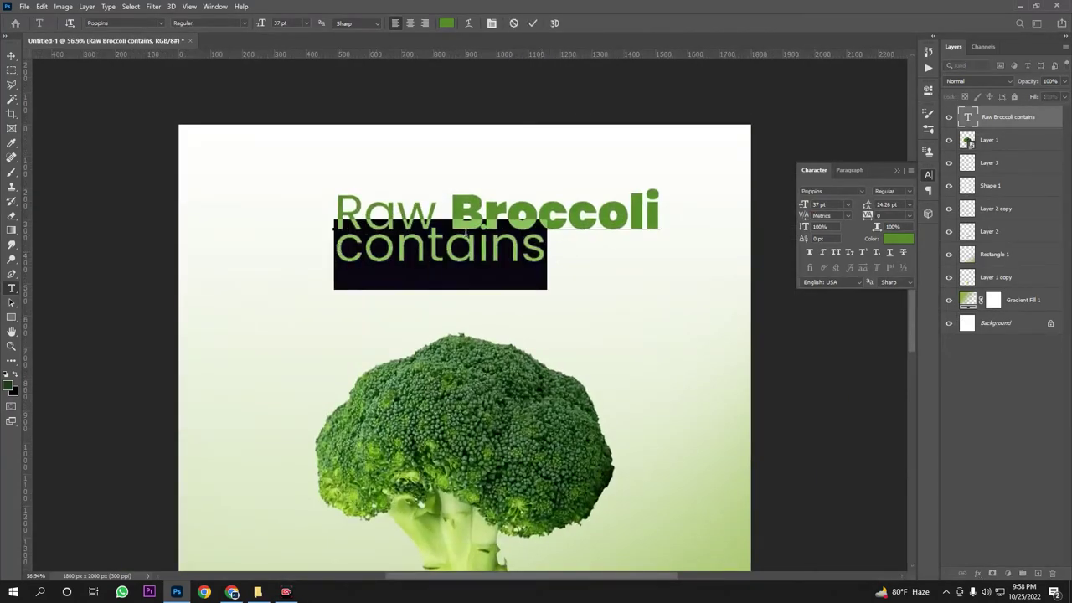
{"action": "left_click", "coordinate": [862, 191]}
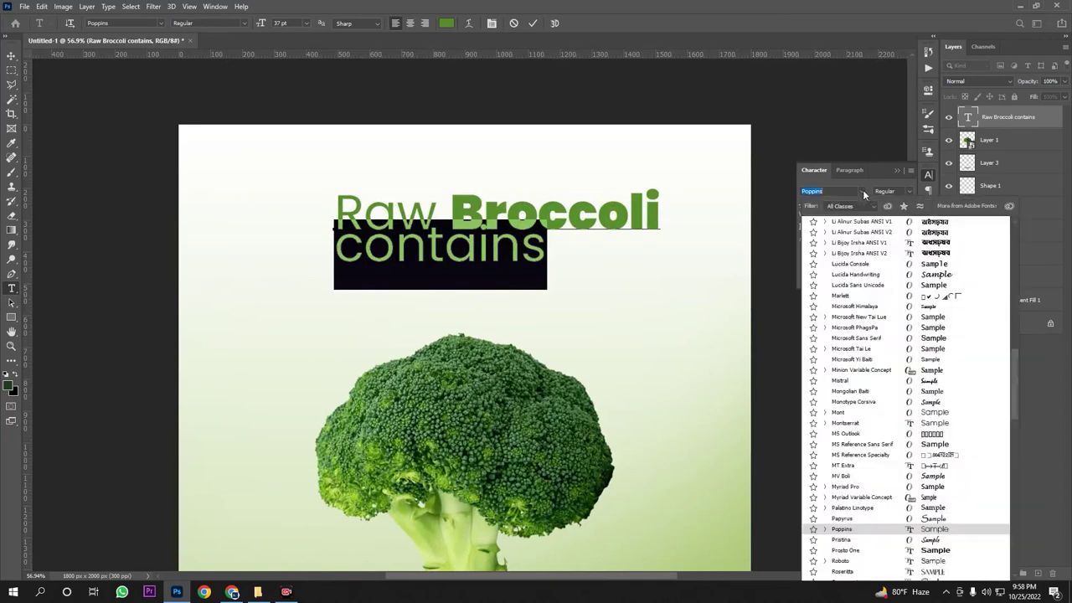
{"action": "left_click", "coordinate": [861, 191]}
{"action": "left_click", "coordinate": [910, 192]}
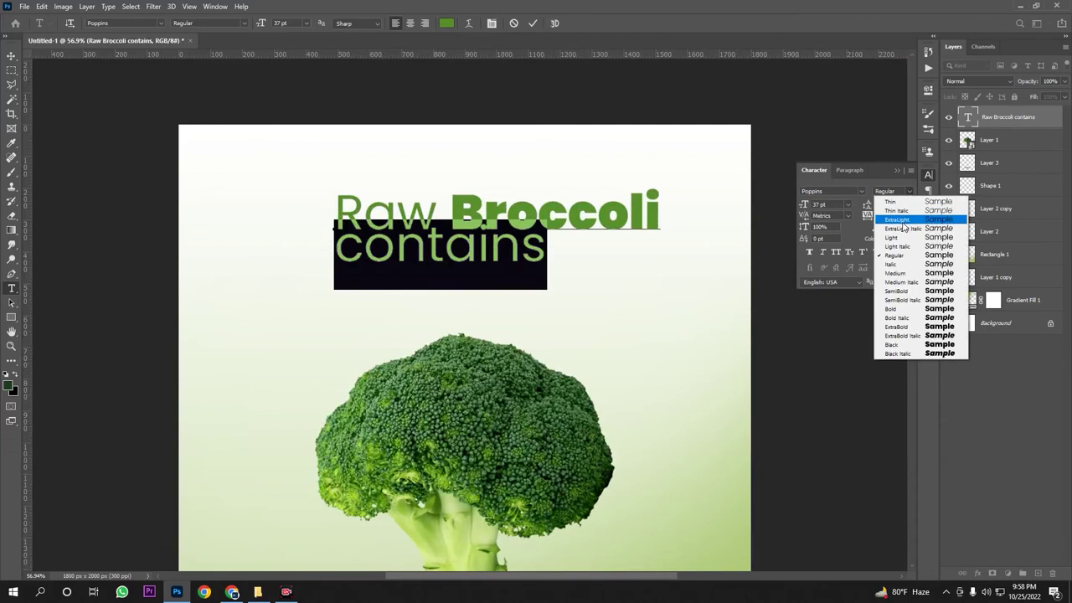
{"action": "left_click", "coordinate": [903, 221]}
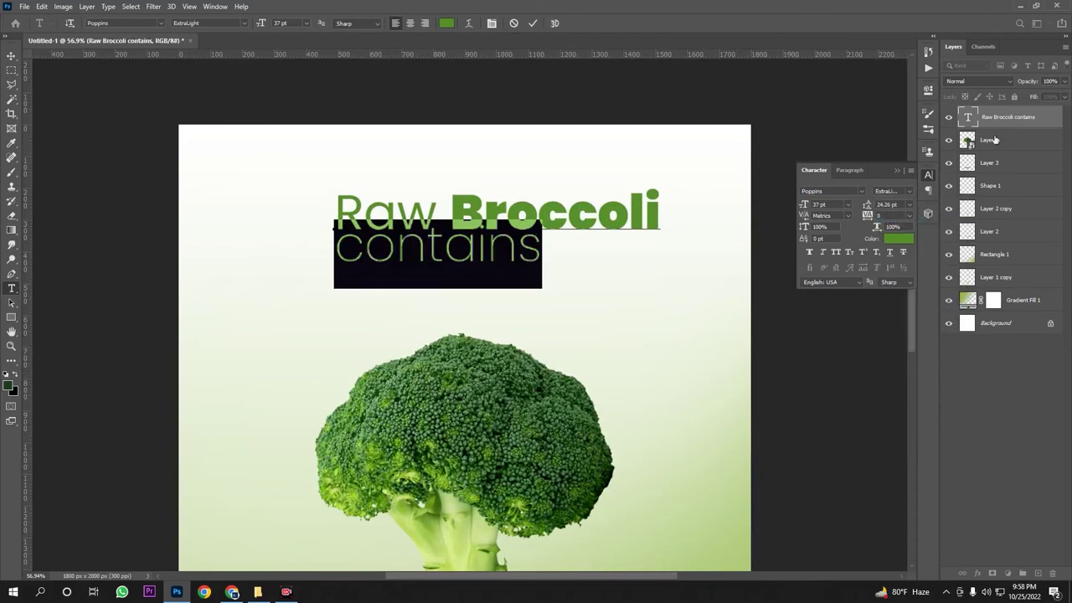
{"action": "left_click", "coordinate": [907, 191]}
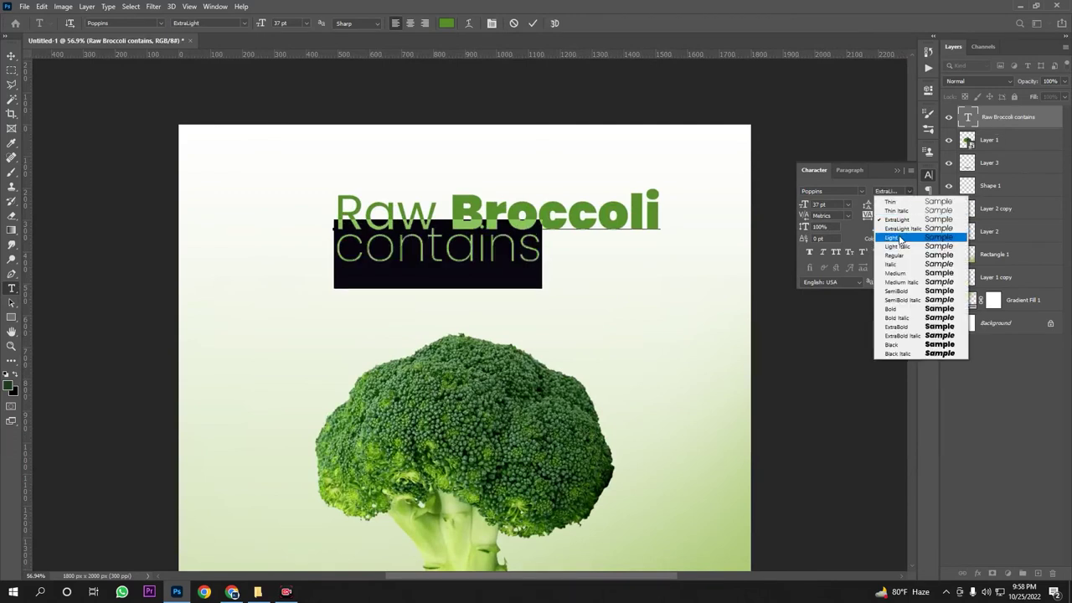
{"action": "left_click", "coordinate": [913, 239]}
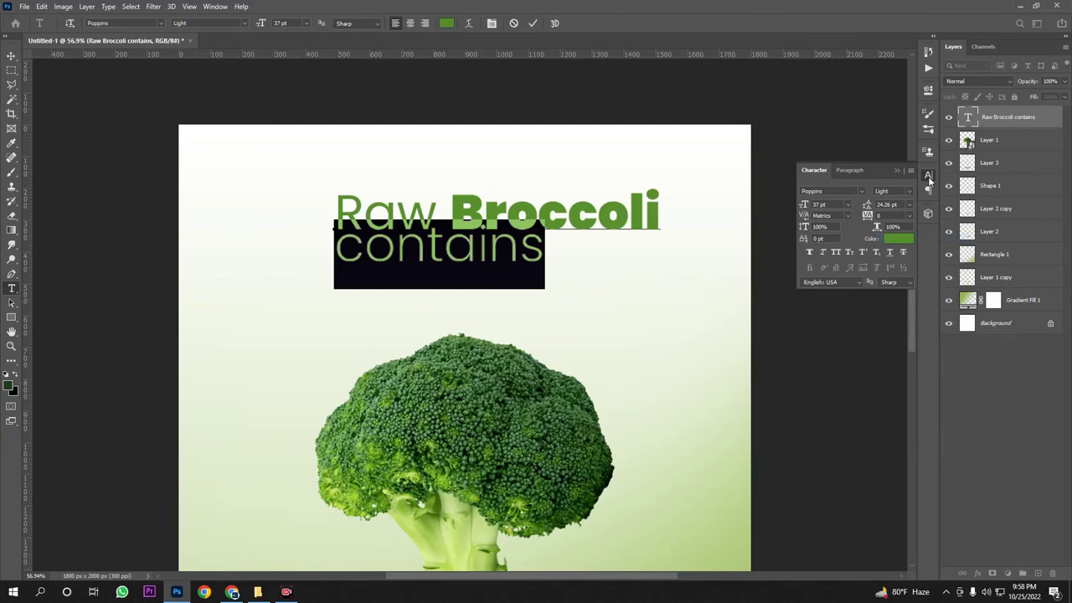
{"action": "left_click", "coordinate": [995, 124]}
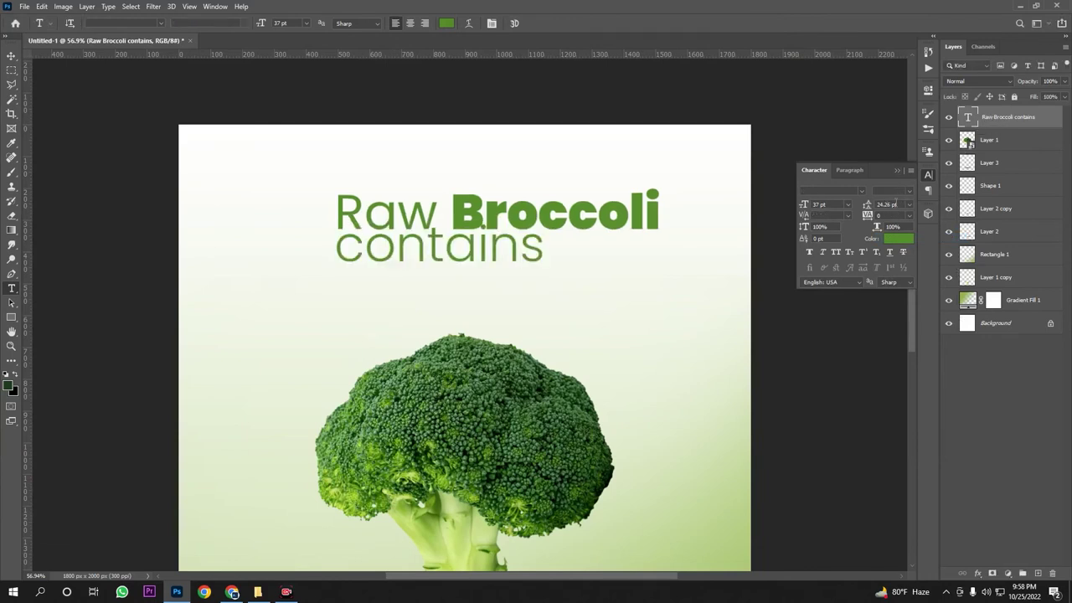
Set the heading's leading to 33 pt and the tracking of "contains" to -50
{"action": "left_click_drag", "start_coordinate": [868, 205], "coordinate": [898, 212]}
{"action": "scroll", "coordinate": [899, 213], "scroll_direction": "up", "scroll_amount": 5}
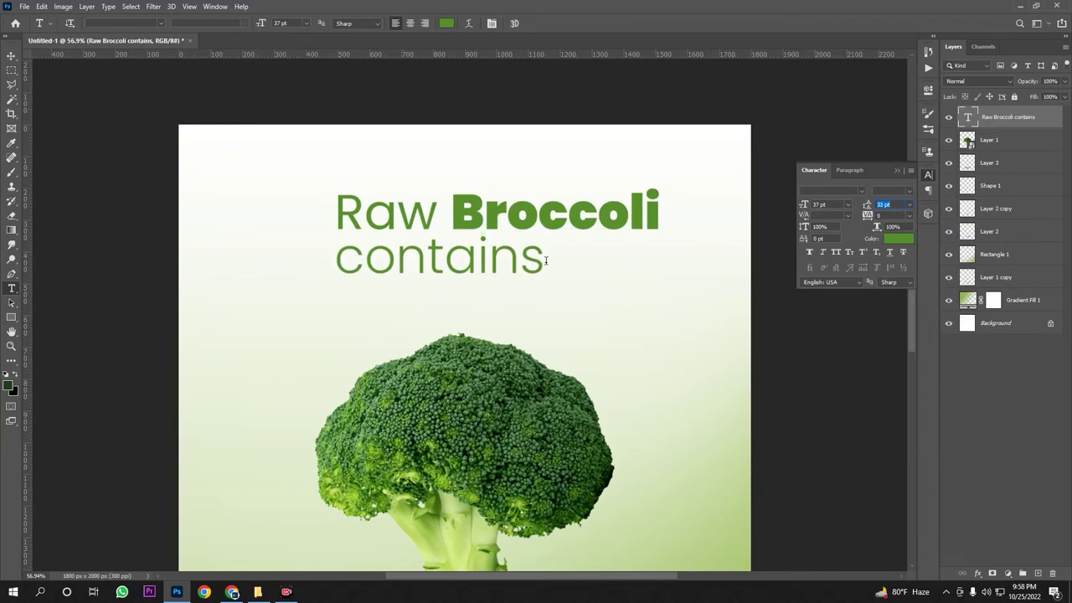
{"action": "left_click_drag", "start_coordinate": [545, 260], "coordinate": [321, 260]}
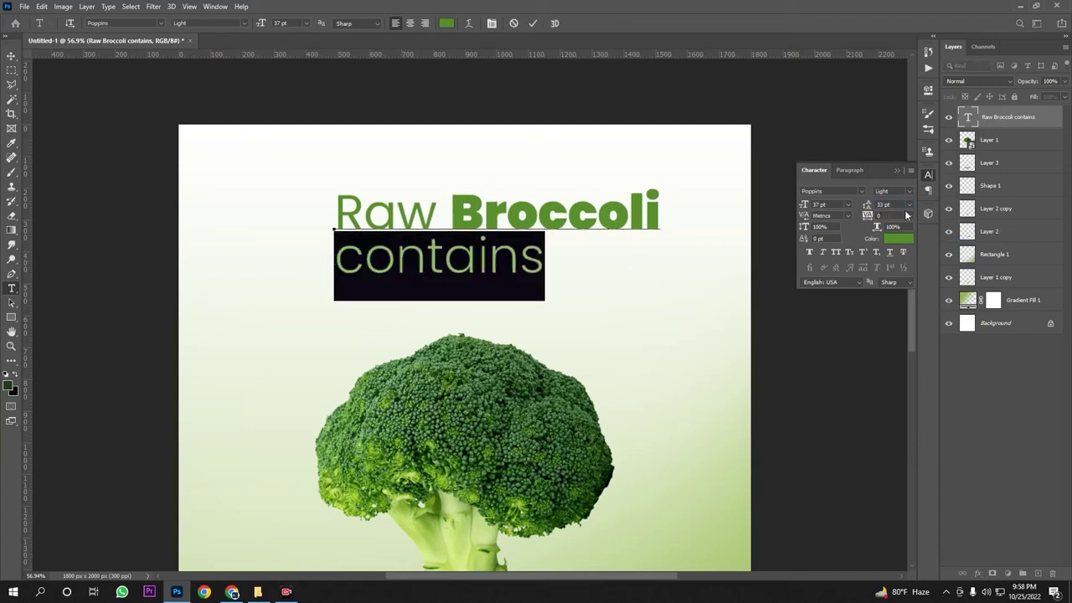
{"action": "left_click", "coordinate": [909, 215]}
{"action": "left_click", "coordinate": [900, 244]}
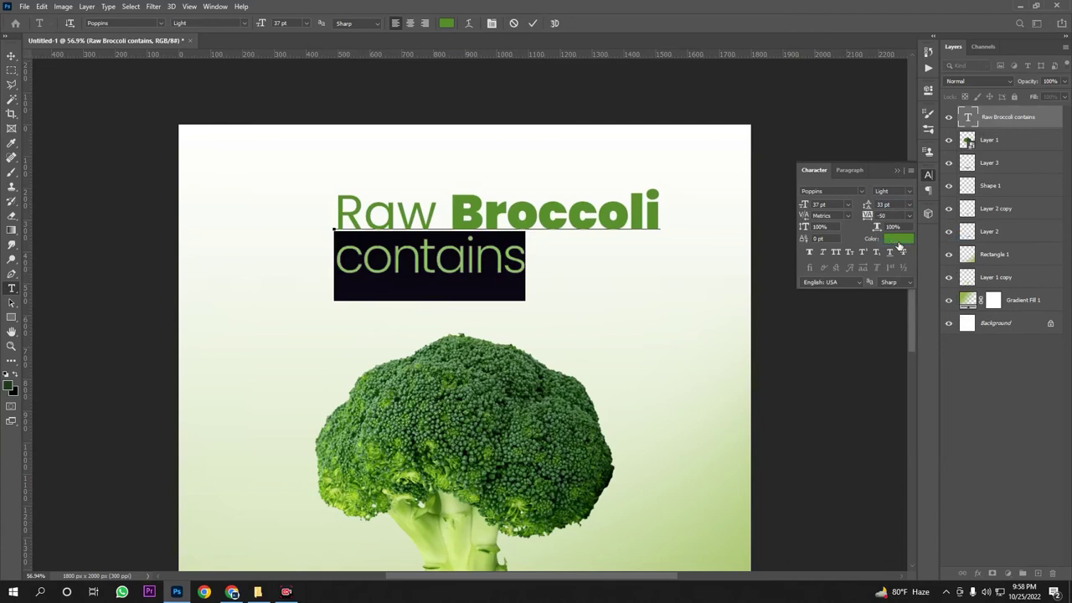
{"action": "left_click", "coordinate": [1002, 124]}
Scale the heading down to about 26 pt and move it toward the canvas's upper-left area, above the broccoli
{"action": "scroll", "coordinate": [529, 273], "scroll_direction": "down", "scroll_amount": 11}
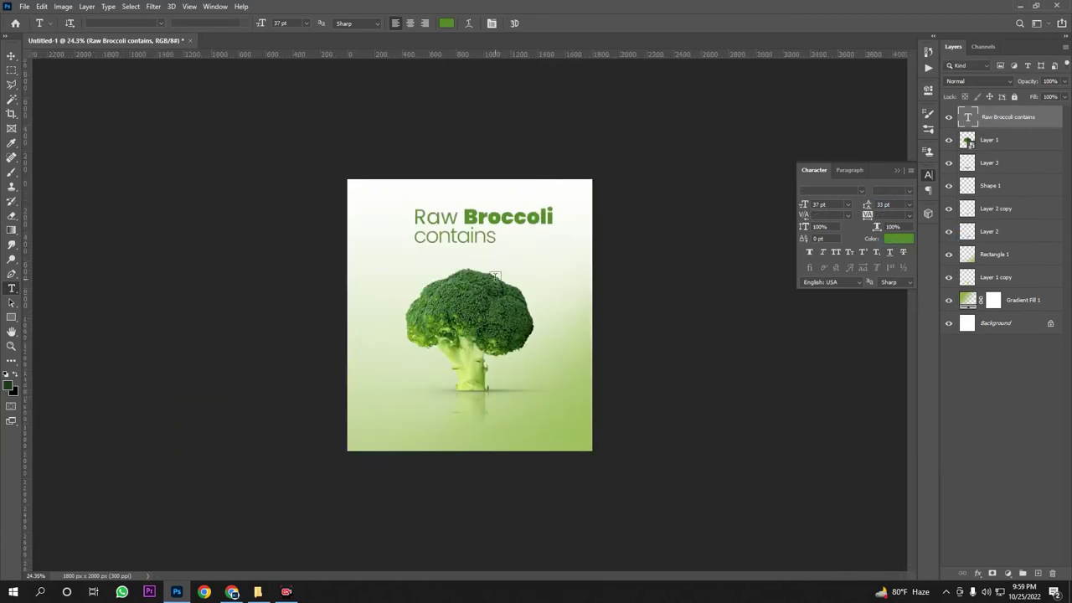
{"action": "scroll", "coordinate": [604, 263], "scroll_direction": "up", "scroll_amount": 4}
{"action": "key", "text": "ctrl+t"}
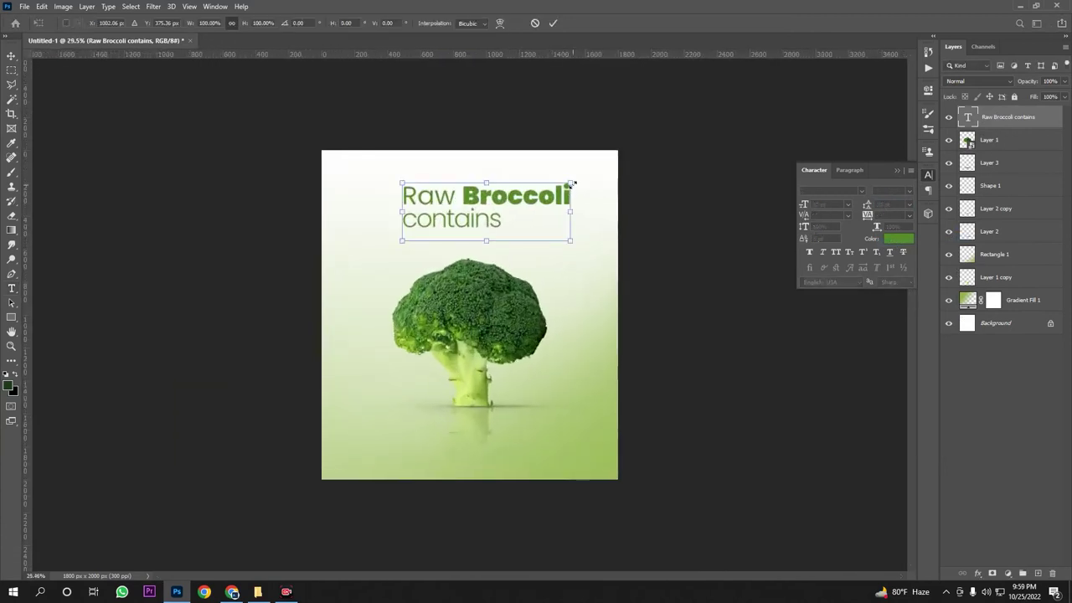
{"action": "left_click_drag", "start_coordinate": [588, 181], "coordinate": [433, 211]}
{"action": "key", "text": "Return"}
Set the heading's first line, "Raw Broccoli", to the Poppins ExtraBold weight
{"action": "scroll", "coordinate": [494, 228], "scroll_direction": "down", "scroll_amount": 3}
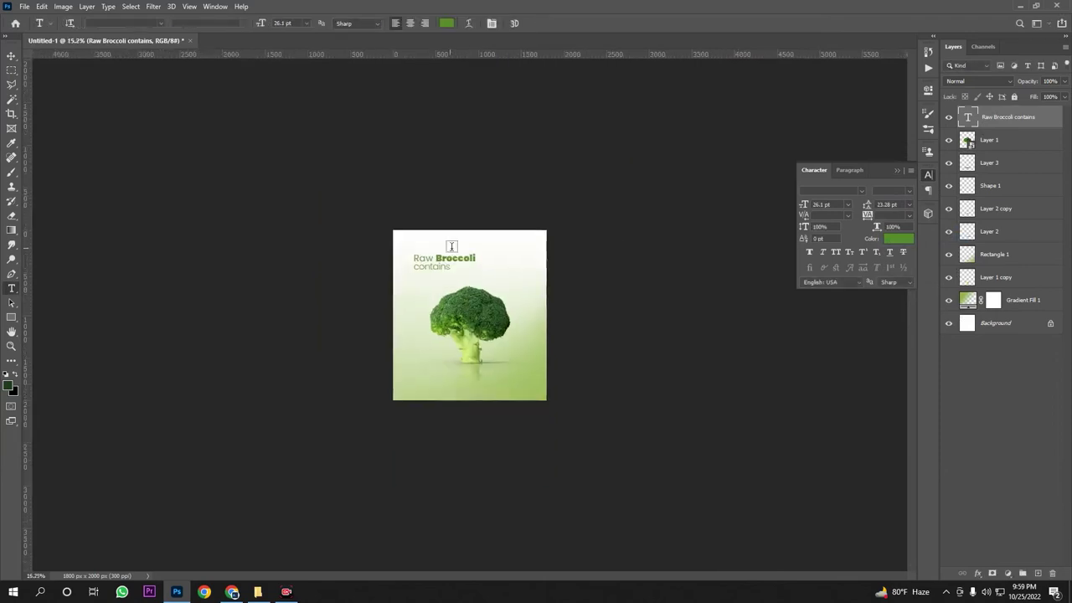
{"action": "scroll", "coordinate": [460, 245], "scroll_direction": "up", "scroll_amount": 3}
{"action": "scroll", "coordinate": [460, 251], "scroll_direction": "up", "scroll_amount": 2}
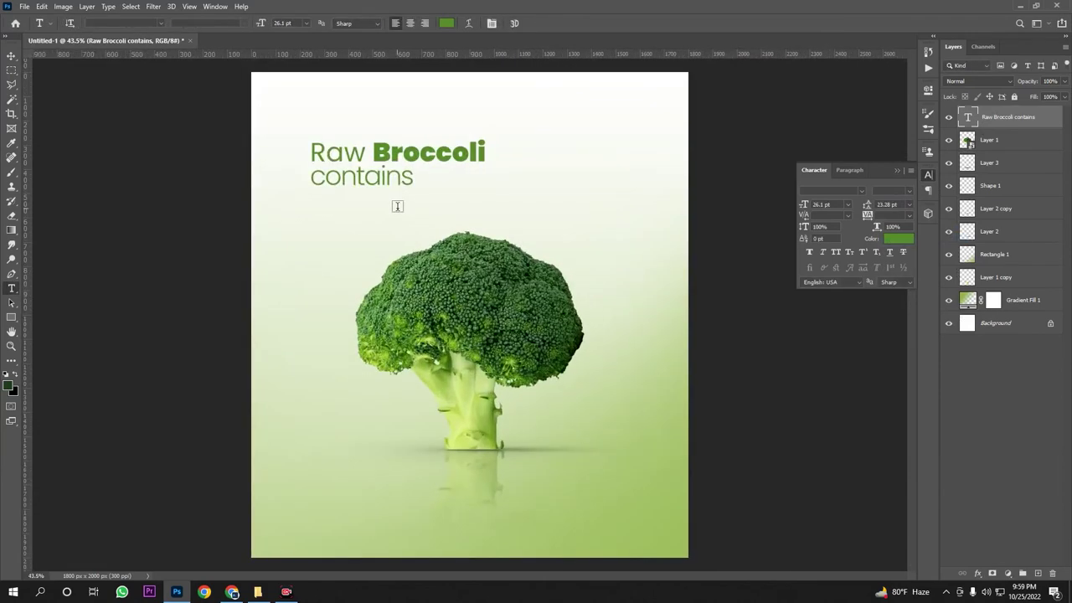
{"action": "scroll", "coordinate": [360, 148], "scroll_direction": "up", "scroll_amount": 2}
{"action": "scroll", "coordinate": [360, 147], "scroll_direction": "up", "scroll_amount": 2}
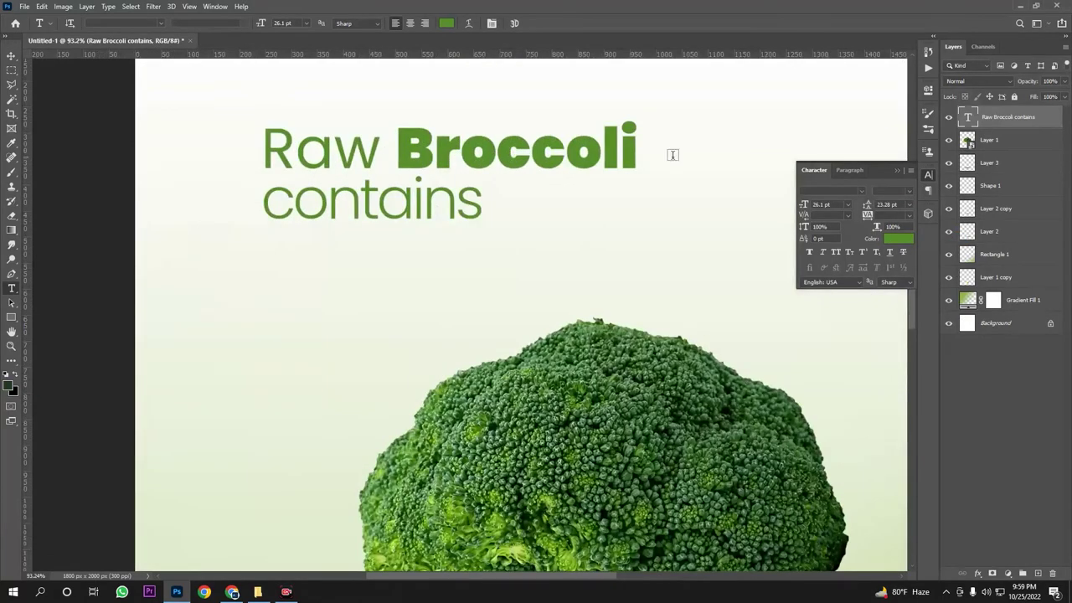
{"action": "left_click_drag", "start_coordinate": [640, 156], "coordinate": [261, 151]}
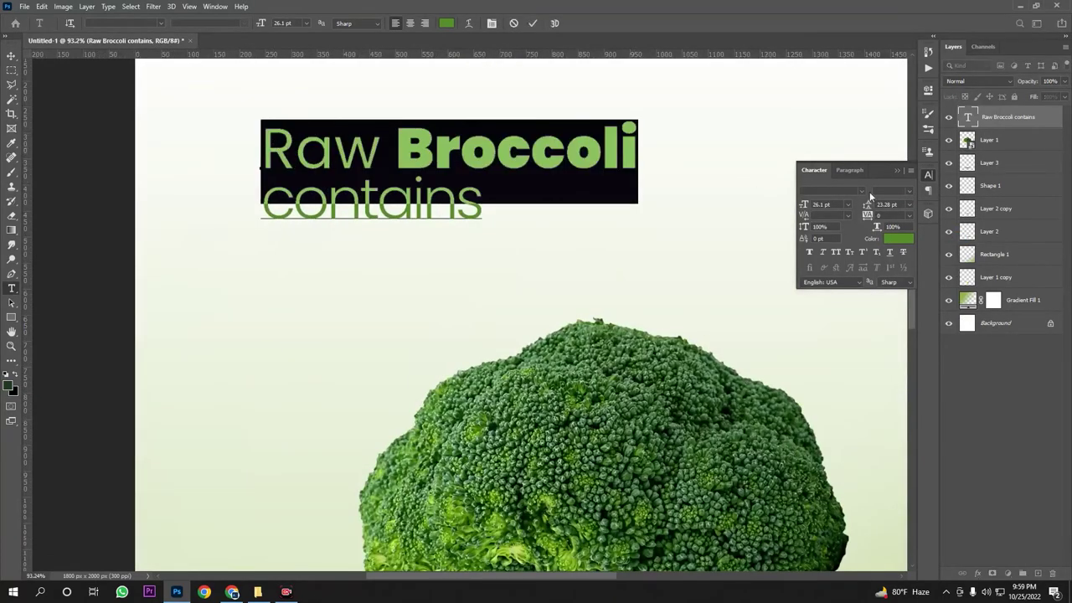
{"action": "left_click", "coordinate": [910, 190]}
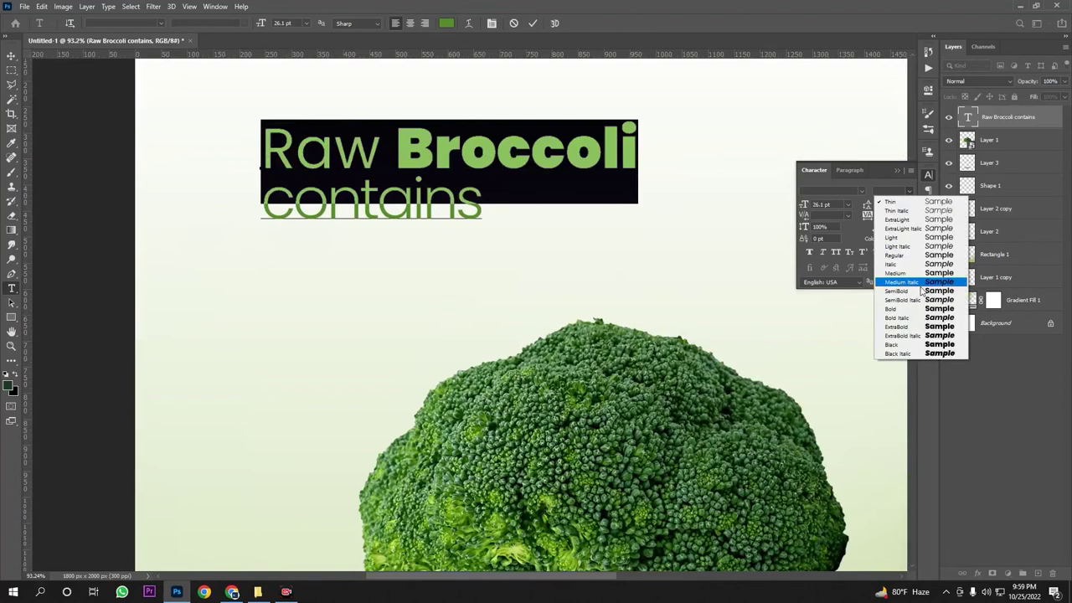
{"action": "left_click", "coordinate": [905, 326]}
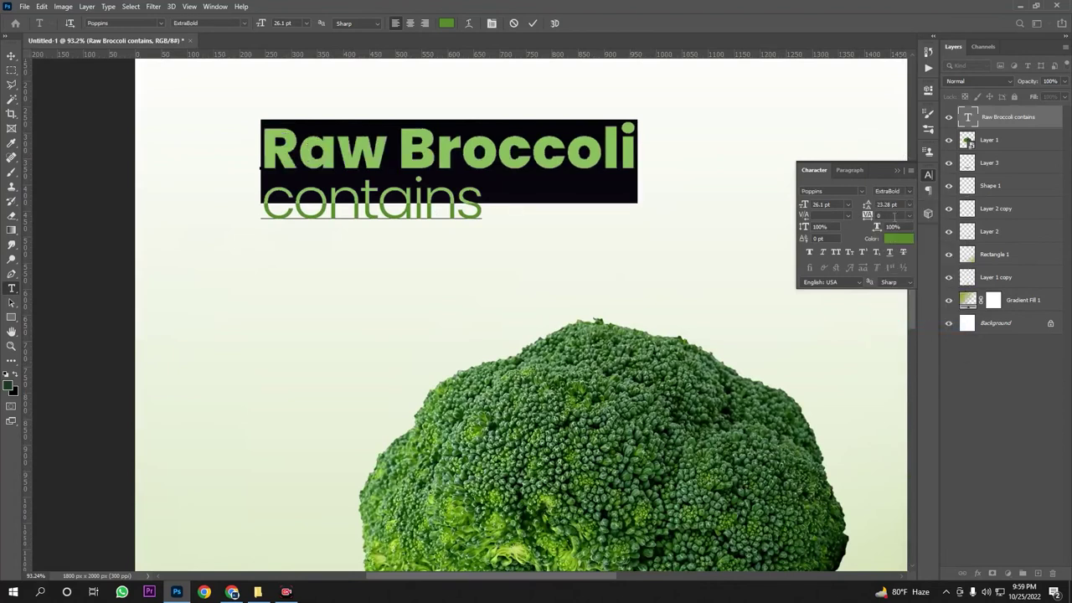
Set the tracking of "Raw Broccoli" to -10 and turn on All Caps for that line
{"action": "left_click", "coordinate": [911, 214]}
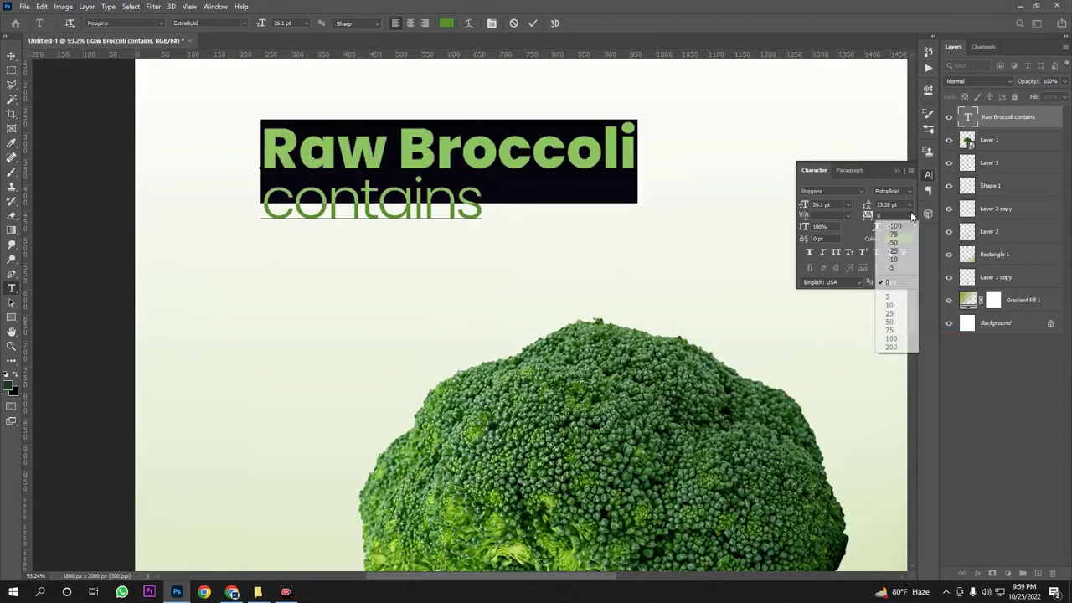
{"action": "left_click", "coordinate": [900, 261]}
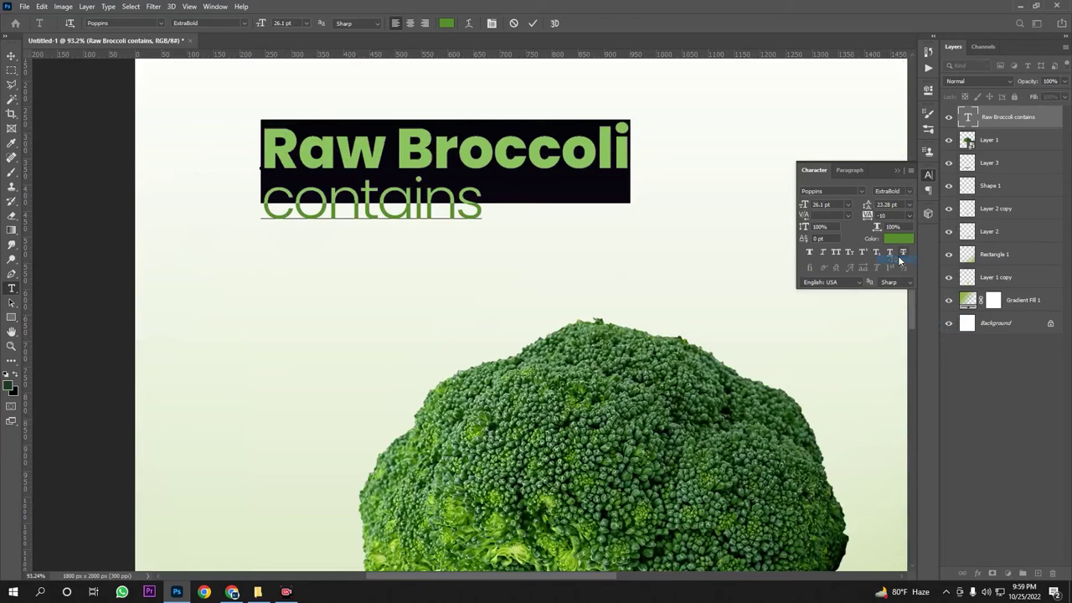
{"action": "left_click", "coordinate": [835, 253]}
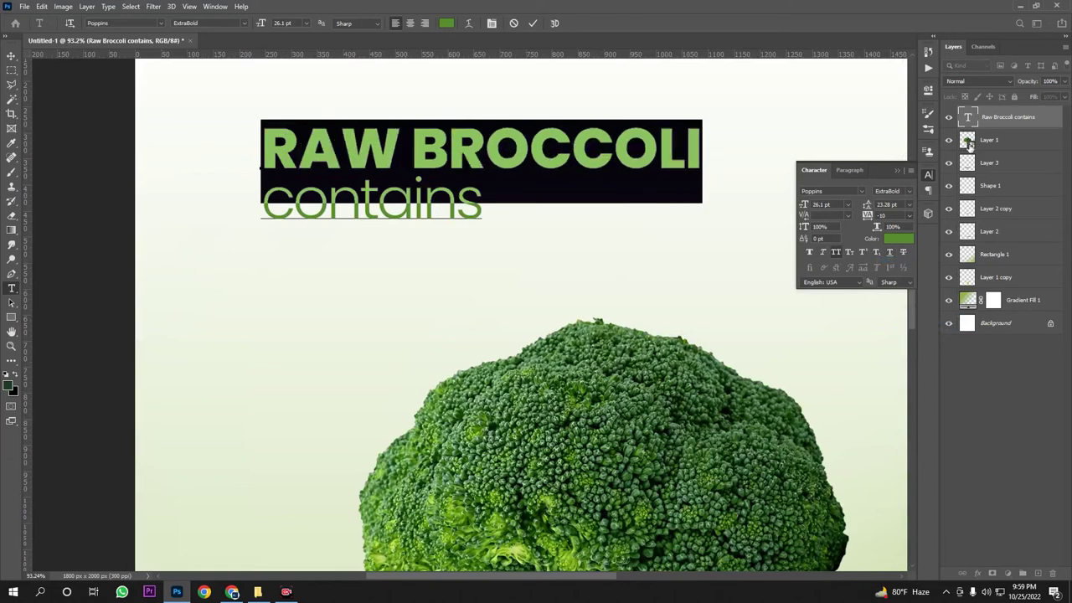
{"action": "left_click", "coordinate": [1000, 127]}
Reopen the heading text for editing at the end of the word "contains"
{"action": "scroll", "coordinate": [261, 240], "scroll_direction": "down", "scroll_amount": 6}
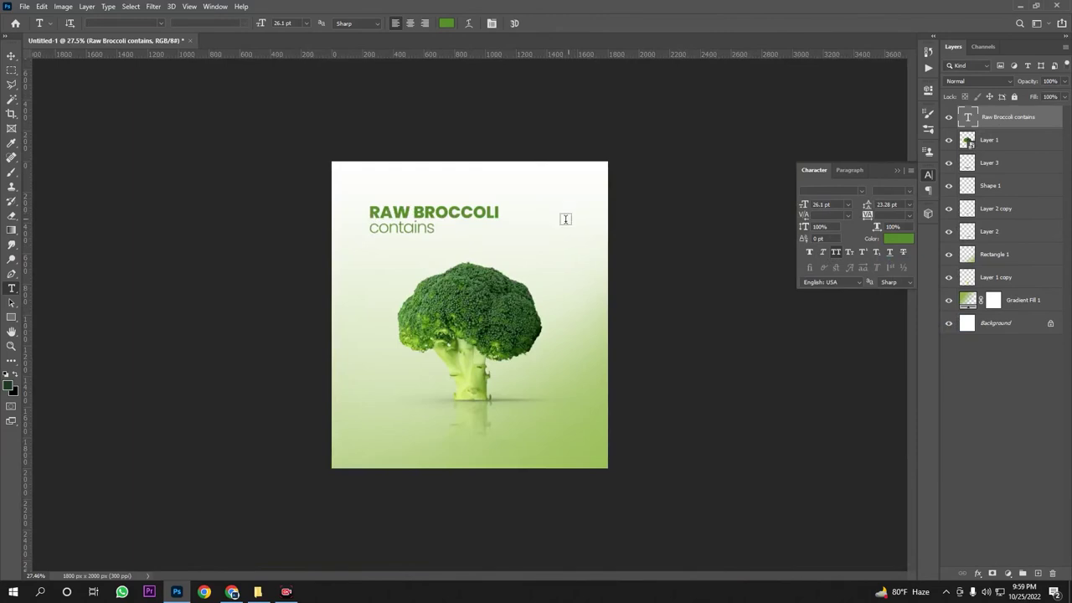
{"action": "scroll", "coordinate": [444, 201], "scroll_direction": "up", "scroll_amount": 2}
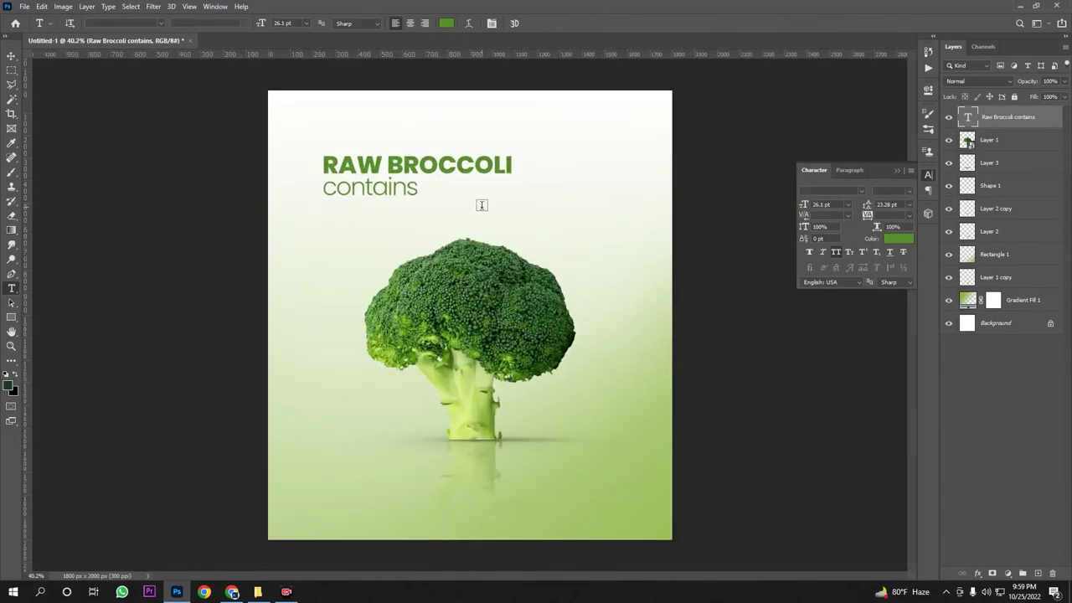
{"action": "left_click", "coordinate": [419, 190]}
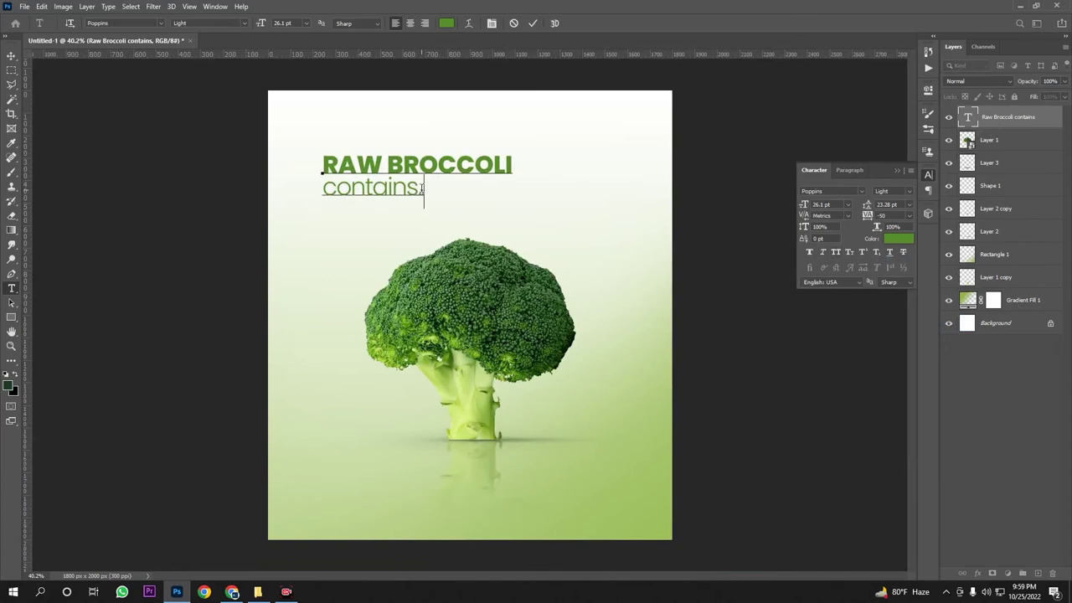
Complete the second headline line as "contains..." and set it in Poppins ExtraLight
{"action": "type", "text": "..."}
{"action": "left_click", "coordinate": [1021, 118]}
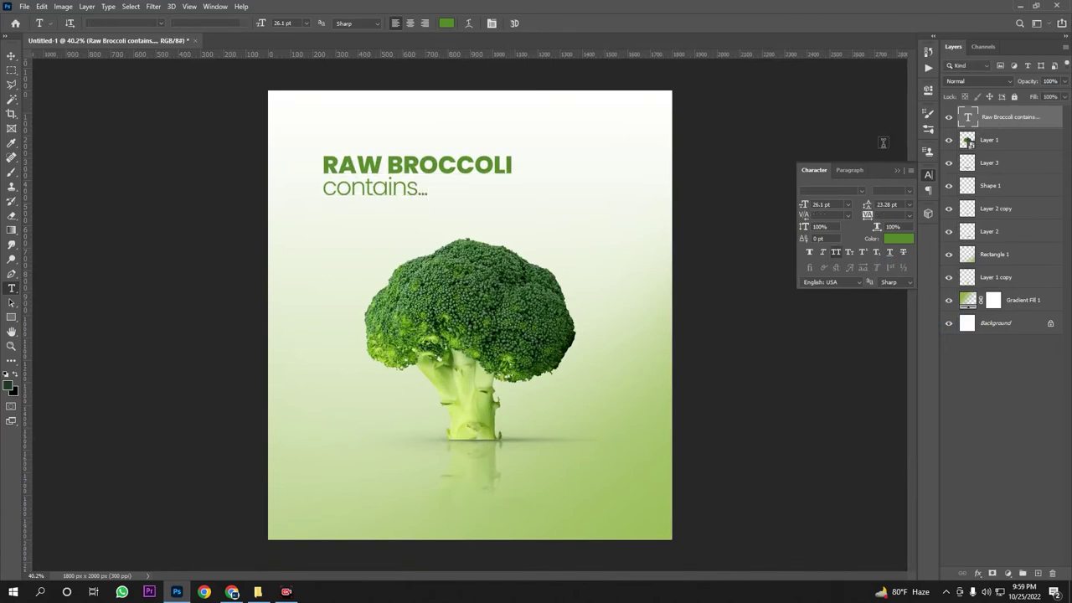
{"action": "scroll", "coordinate": [453, 186], "scroll_direction": "up", "scroll_amount": 5}
{"action": "left_click_drag", "start_coordinate": [413, 180], "coordinate": [245, 176]}
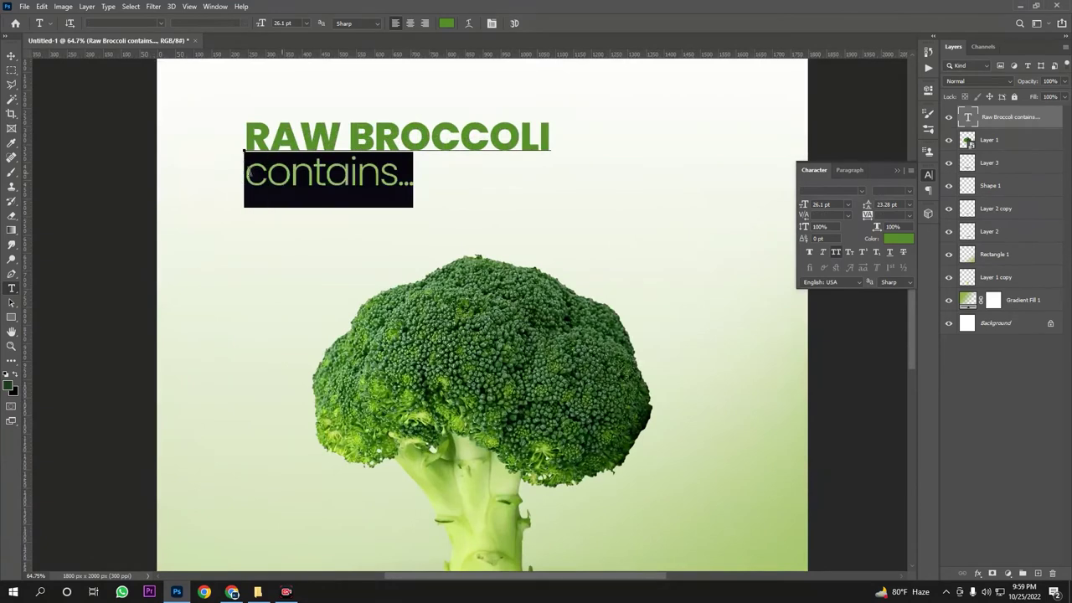
{"action": "left_click", "coordinate": [909, 195]}
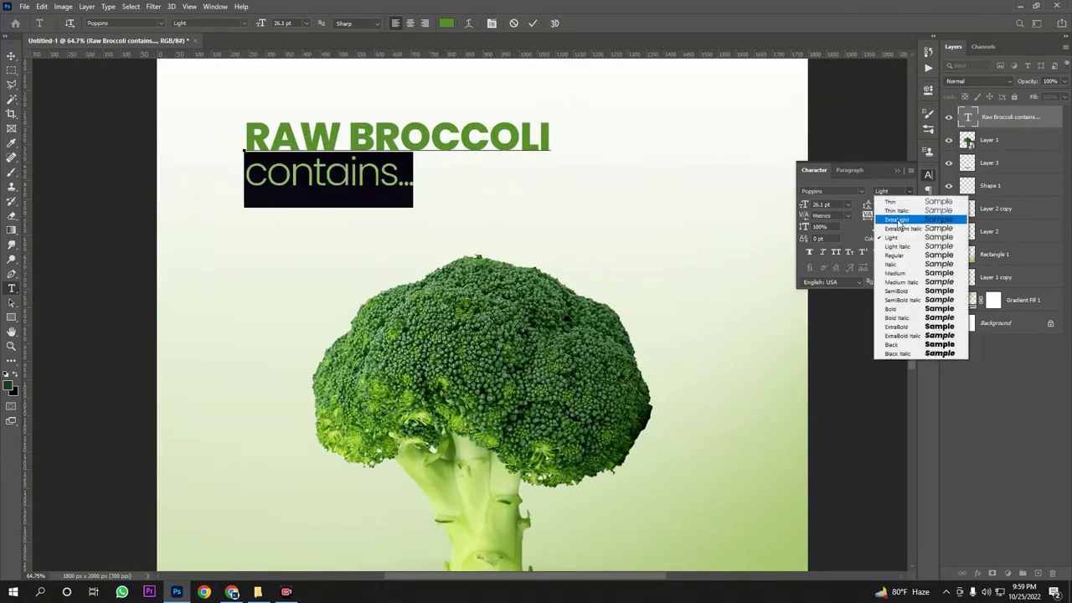
{"action": "left_click", "coordinate": [897, 222]}
Set the "contains..." line's font size to 23 pt and its tracking to -25
{"action": "double_click", "coordinate": [820, 205]}
{"action": "type", "text": "23.28"}
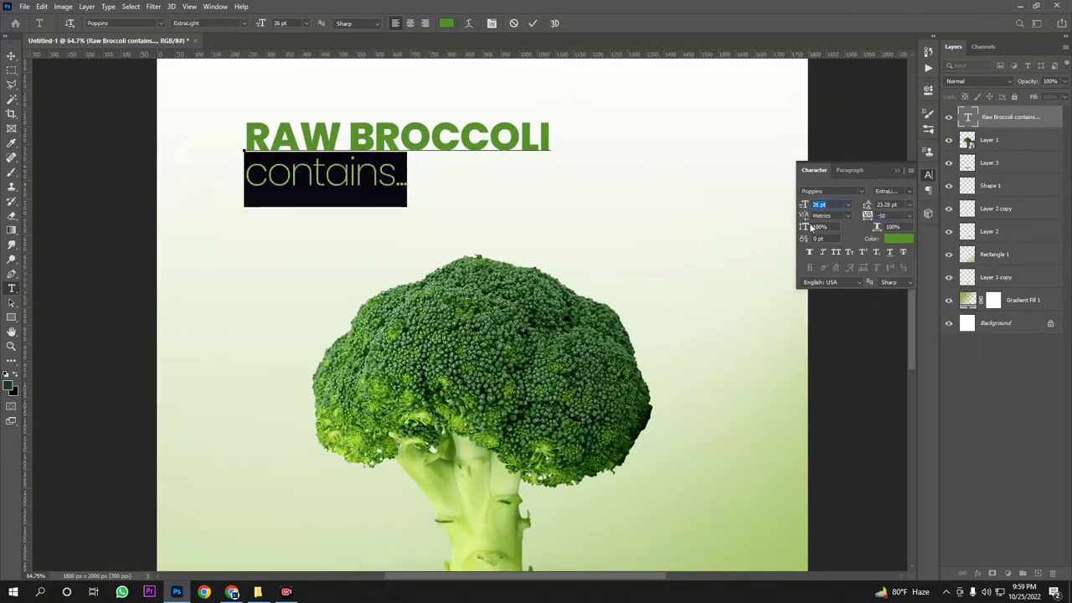
{"action": "key", "text": "Return"}
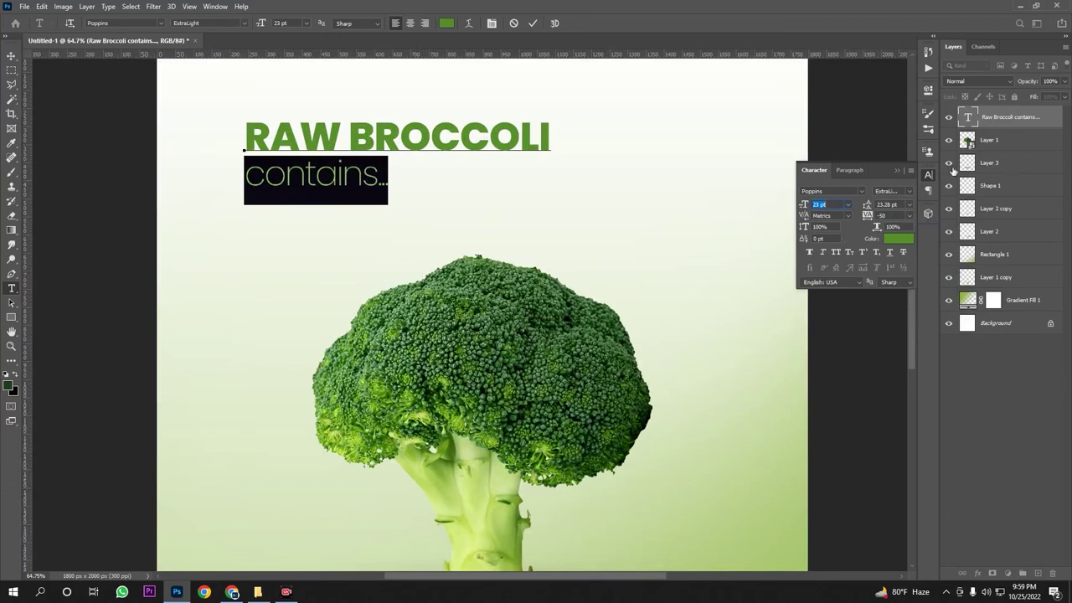
{"action": "left_click", "coordinate": [909, 217]}
{"action": "left_click", "coordinate": [896, 253]}
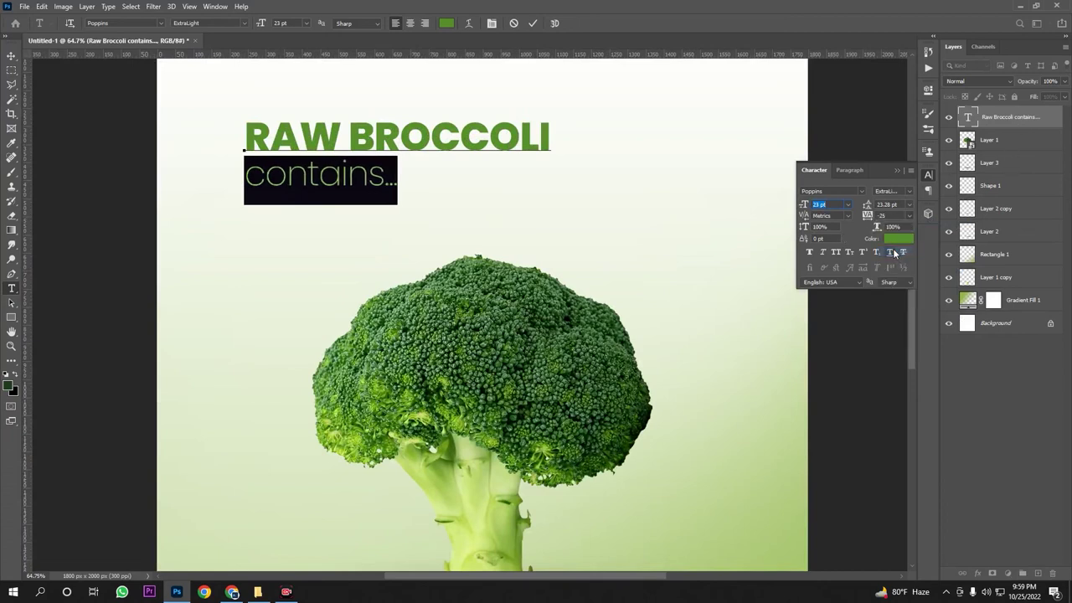
{"action": "key", "text": "ctrl+Return"}
Set the headline's leading to 20 pt and move the text block slightly up on the canvas
{"action": "scroll", "coordinate": [472, 227], "scroll_direction": "down", "scroll_amount": 3}
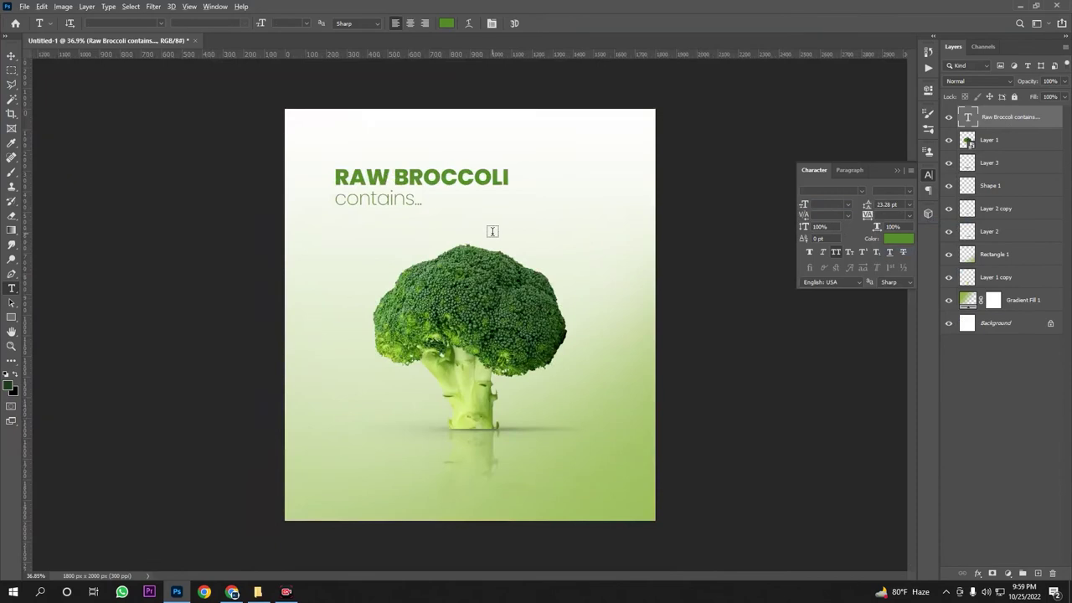
{"action": "scroll", "coordinate": [491, 230], "scroll_direction": "down", "scroll_amount": 2}
{"action": "scroll", "coordinate": [478, 208], "scroll_direction": "up", "scroll_amount": 3}
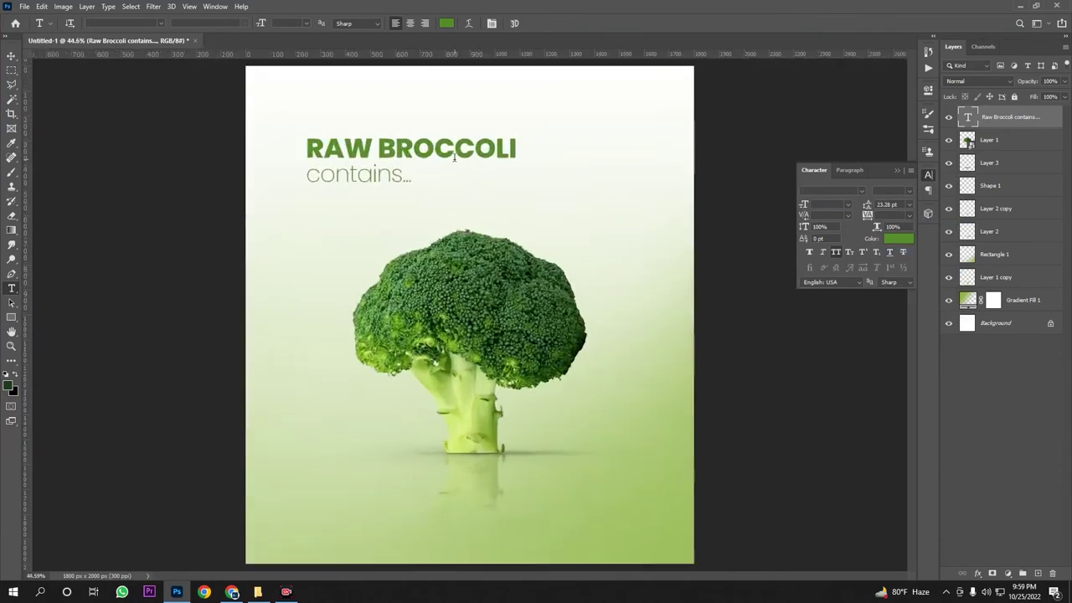
{"action": "scroll", "coordinate": [360, 141], "scroll_direction": "down", "scroll_amount": 3}
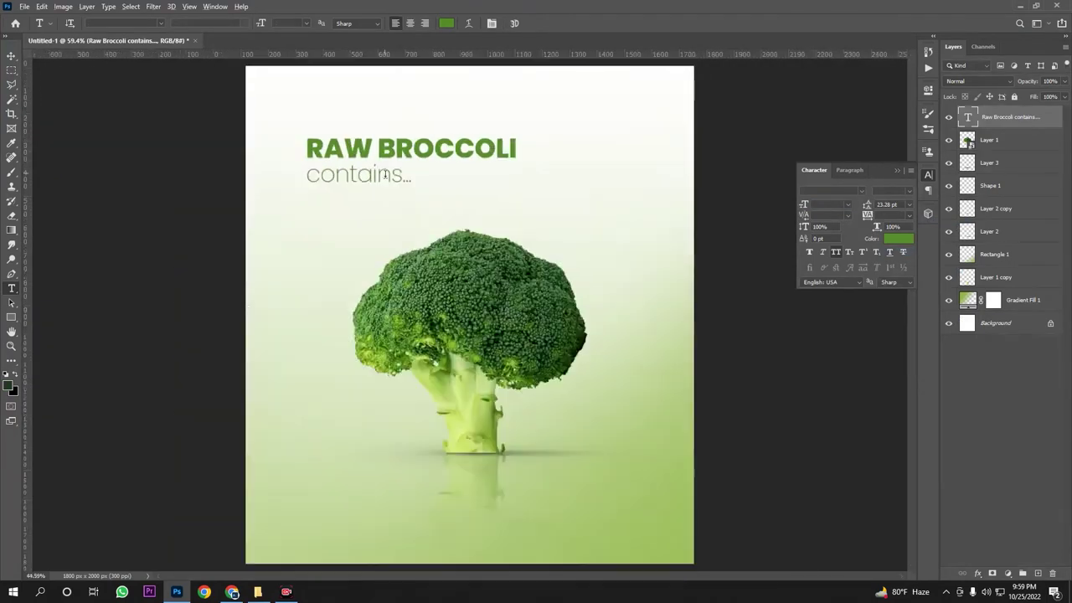
{"action": "left_click", "coordinate": [886, 205]}
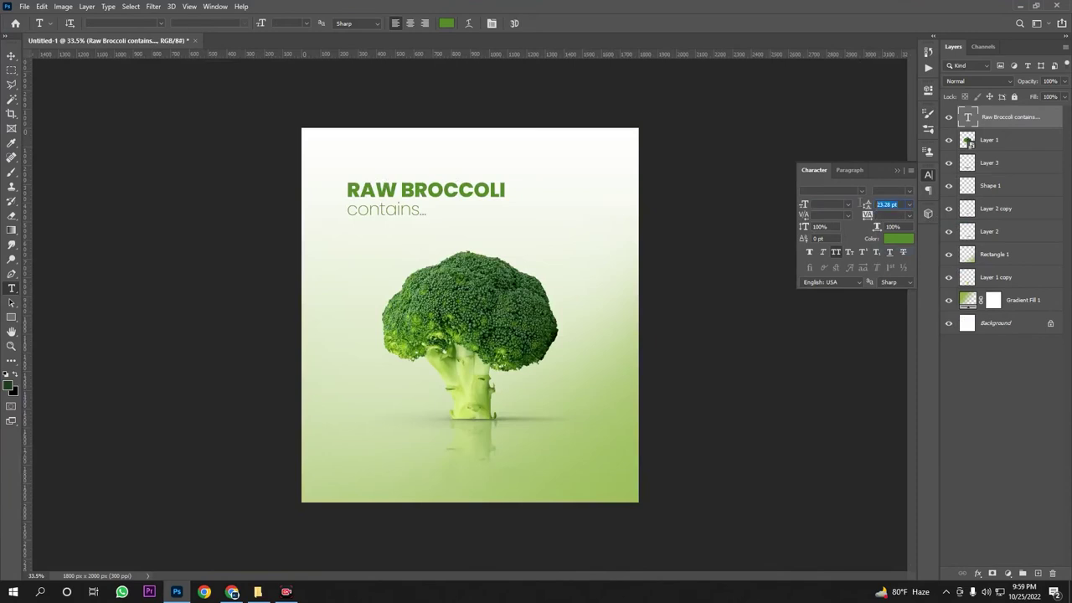
{"action": "type", "text": "25"}
{"action": "key", "text": "Return"}
{"action": "left_click", "coordinate": [11, 55]}
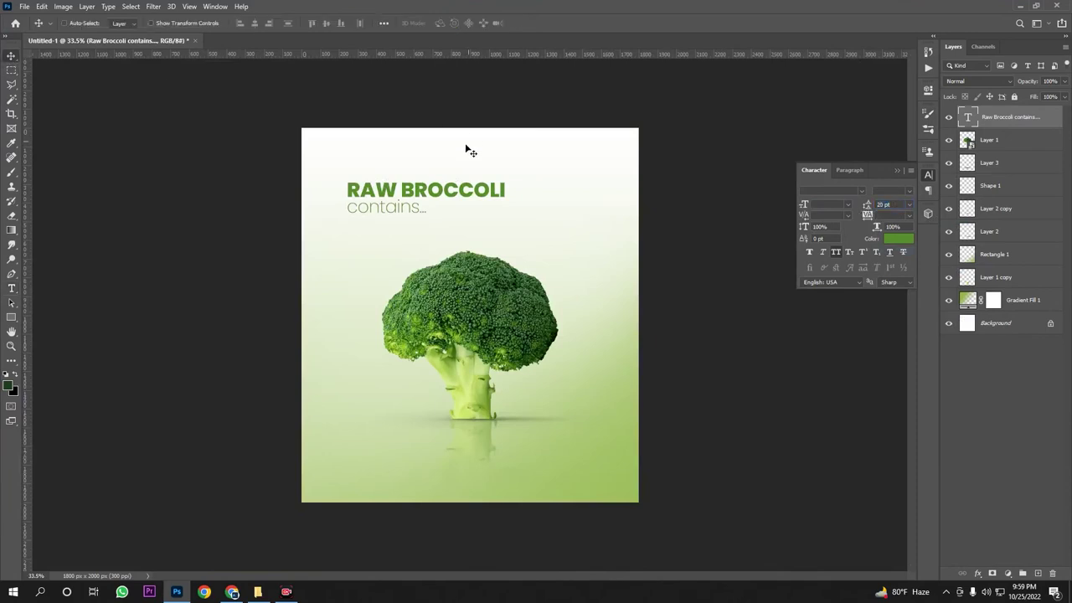
{"action": "scroll", "coordinate": [469, 225], "scroll_direction": "down", "scroll_amount": 2}
{"action": "scroll", "coordinate": [421, 179], "scroll_direction": "up", "scroll_amount": 2}
{"action": "left_click_drag", "start_coordinate": [387, 202], "coordinate": [382, 194]}
{"action": "scroll", "coordinate": [536, 335], "scroll_direction": "up", "scroll_amount": 1}
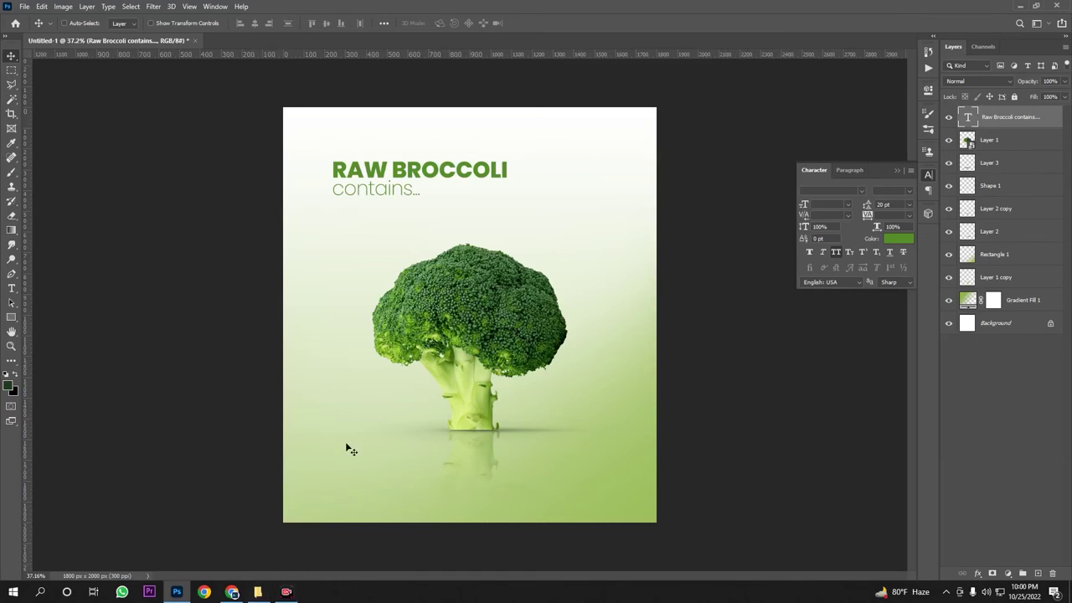
Add a separate text layer reading "90% water" above the broccoli's upper-left edge
{"action": "scroll", "coordinate": [375, 256], "scroll_direction": "up", "scroll_amount": 1}
{"action": "key", "text": "t"}
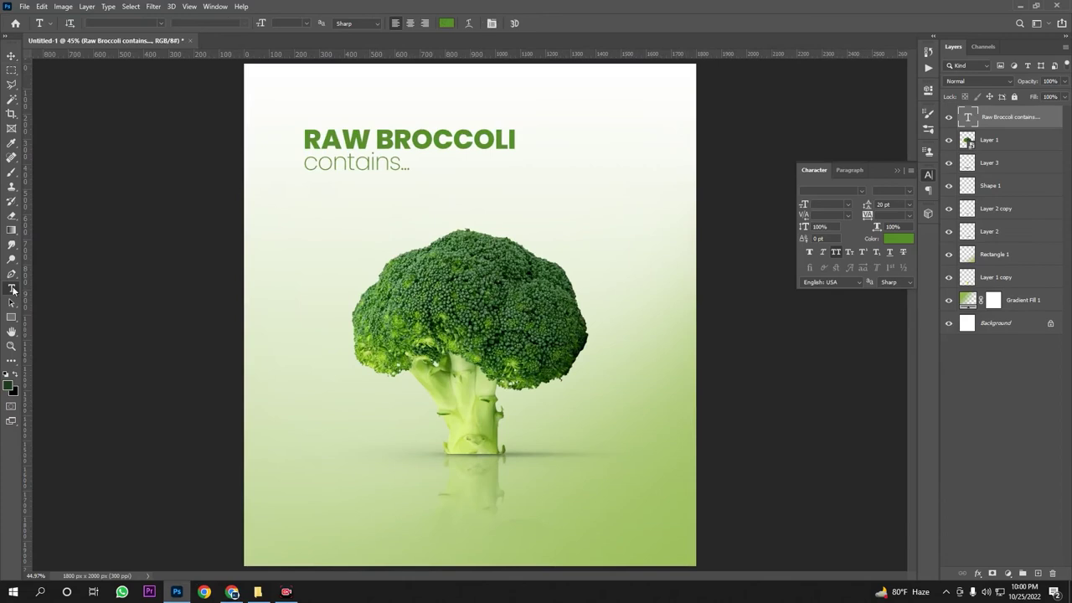
{"action": "left_click", "coordinate": [351, 240]}
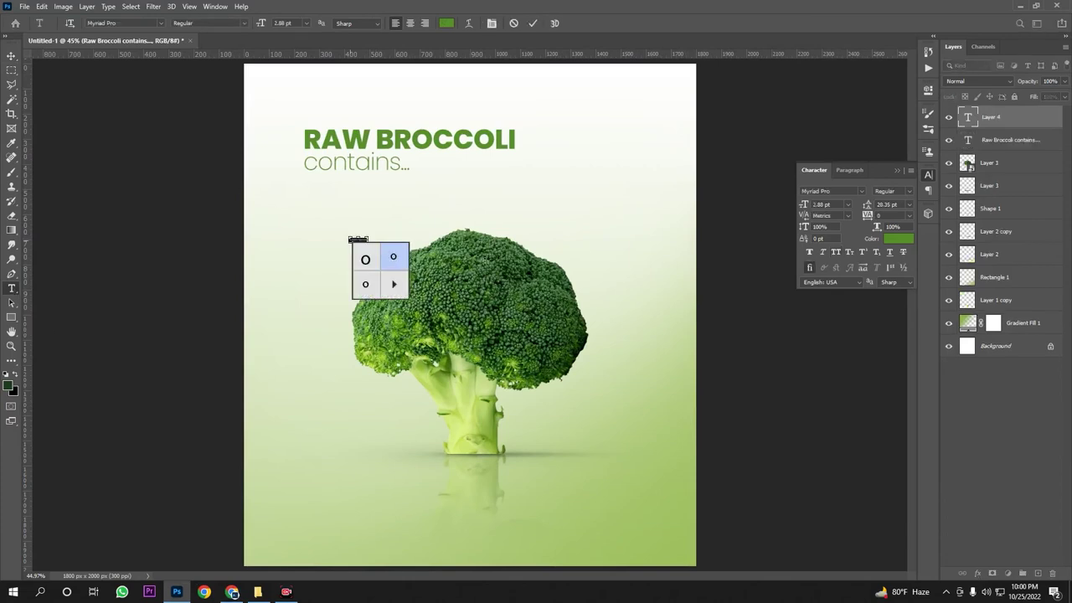
{"action": "left_click", "coordinate": [1015, 119]}
Scale the "90% water" text up to about 13.93 pt
{"action": "key", "text": "ctrl+t"}
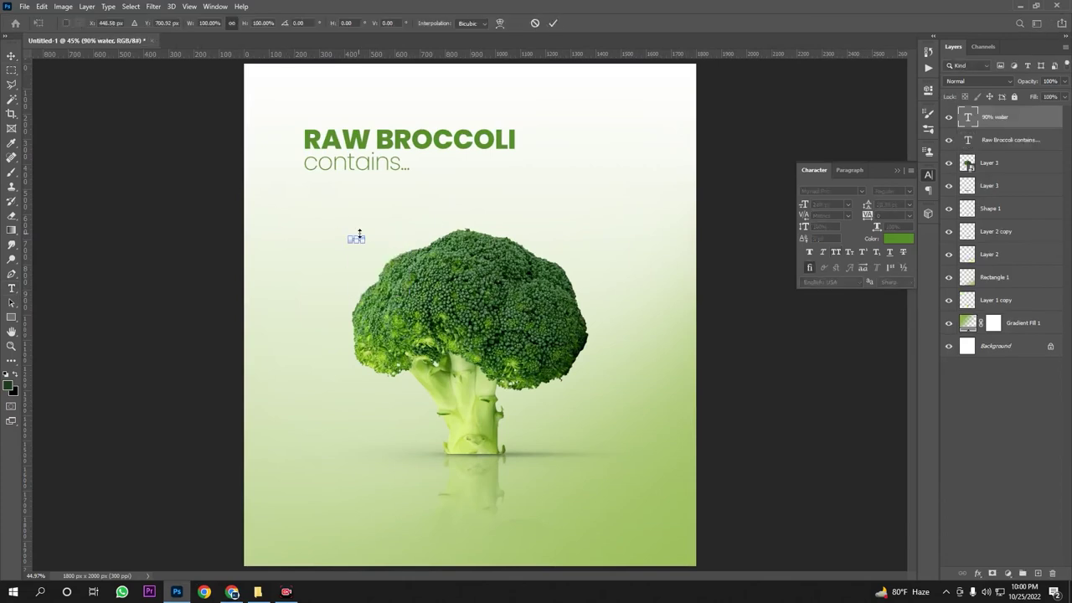
{"action": "left_click_drag", "start_coordinate": [361, 235], "coordinate": [409, 206]}
{"action": "key", "text": "Return"}
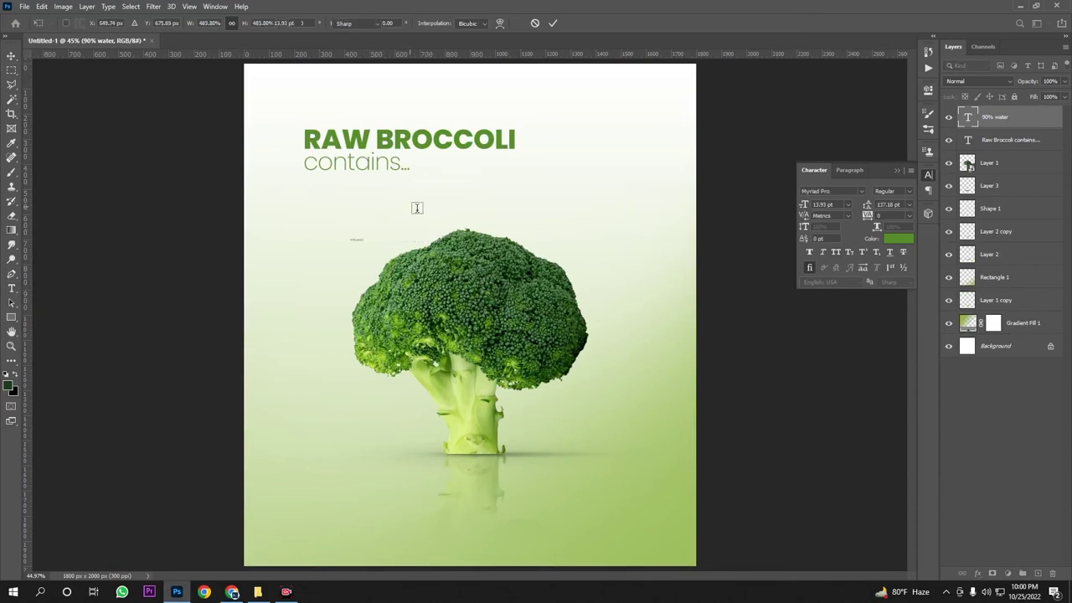
{"action": "scroll", "coordinate": [440, 245], "scroll_direction": "up", "scroll_amount": 4}
{"action": "scroll", "coordinate": [441, 242], "scroll_direction": "down", "scroll_amount": 2}
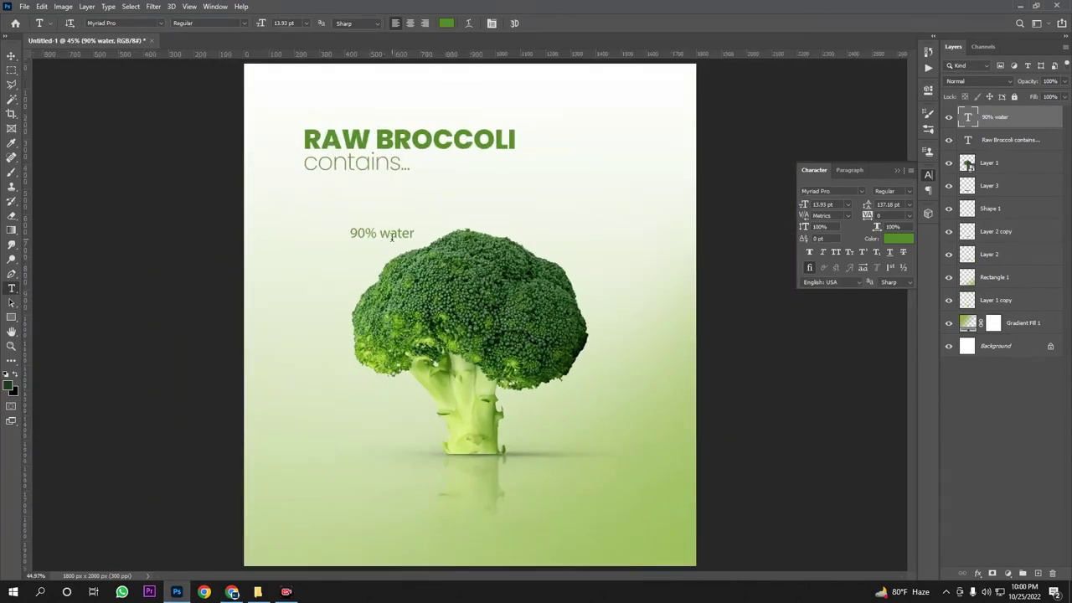
Capitalise the label to read "90% Water" and move it slightly up and to the left
{"action": "scroll", "coordinate": [391, 237], "scroll_direction": "up", "scroll_amount": 2}
{"action": "left_click_drag", "start_coordinate": [374, 231], "coordinate": [390, 231]}
{"action": "type", "text": "W"}
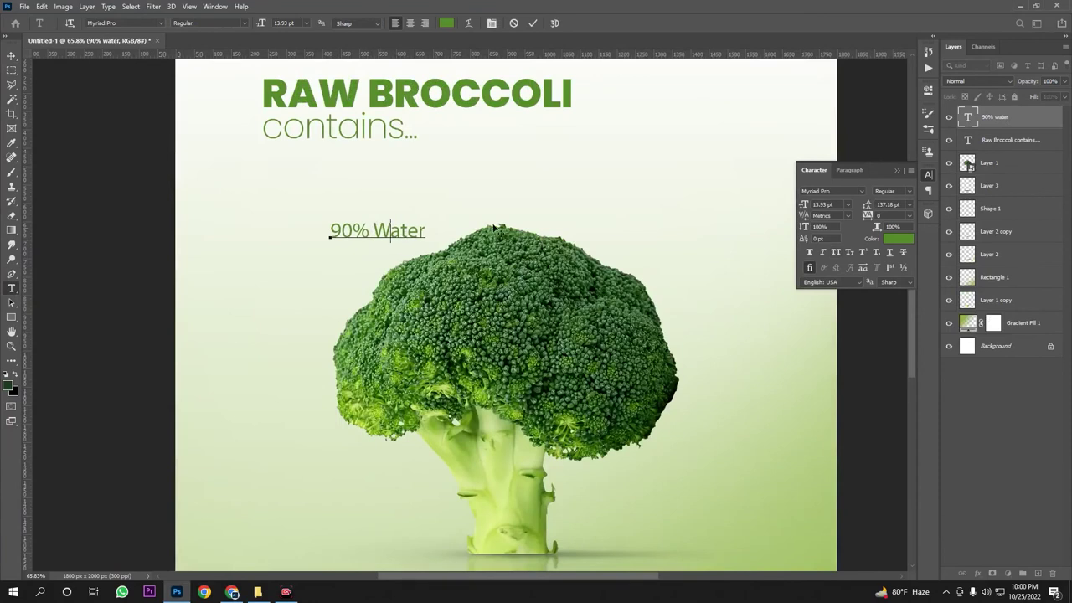
{"action": "left_click", "coordinate": [1013, 124]}
{"action": "scroll", "coordinate": [516, 270], "scroll_direction": "down", "scroll_amount": 3}
{"action": "scroll", "coordinate": [494, 256], "scroll_direction": "up", "scroll_amount": 3}
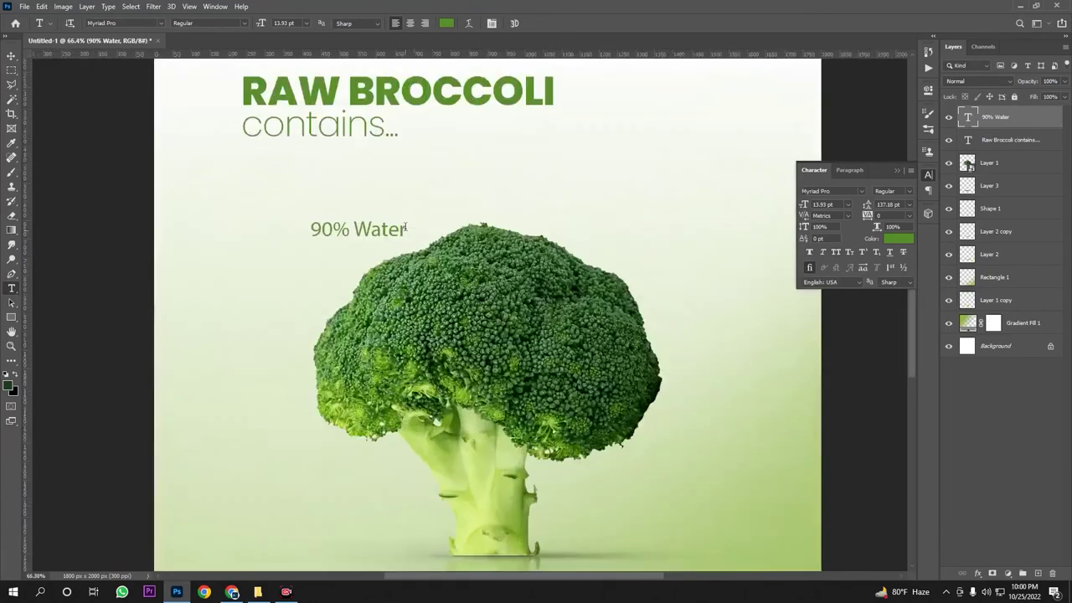
{"action": "left_click", "coordinate": [12, 55]}
{"action": "left_click_drag", "start_coordinate": [390, 237], "coordinate": [363, 205]}
Draw a dark green rectangle about 241 × 67 px below the "90% Water" label, beside the broccoli's left edge
{"action": "left_click", "coordinate": [12, 317]}
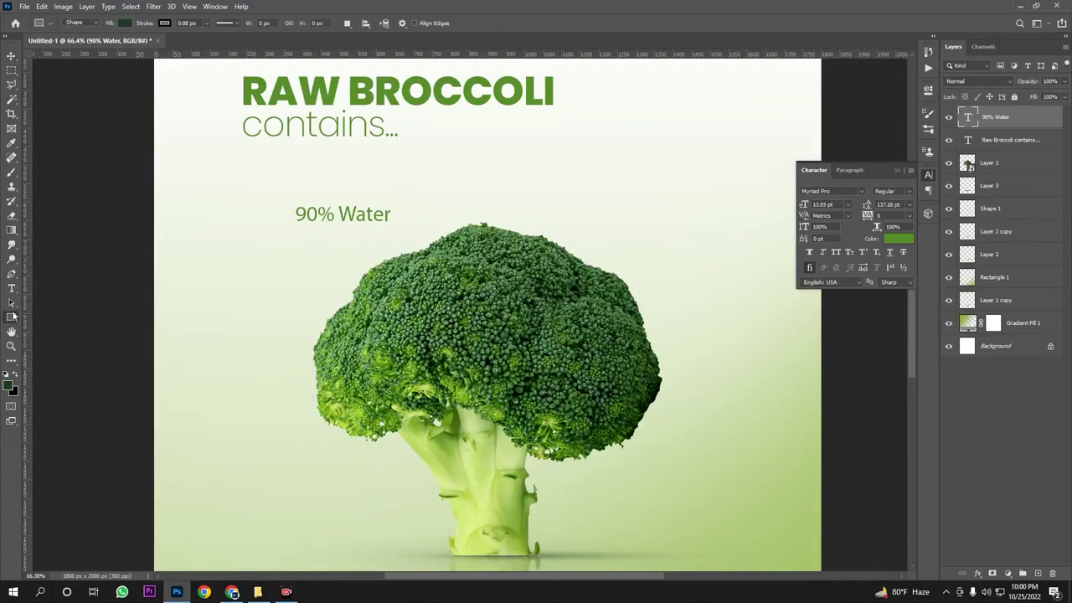
{"action": "right_click", "coordinate": [11, 319]}
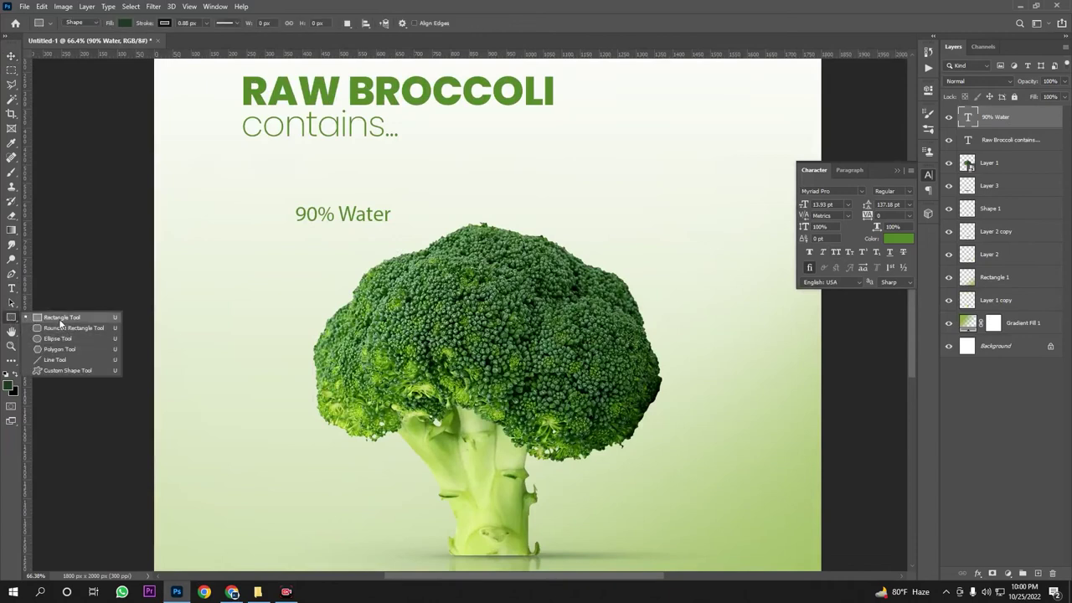
{"action": "left_click", "coordinate": [58, 326]}
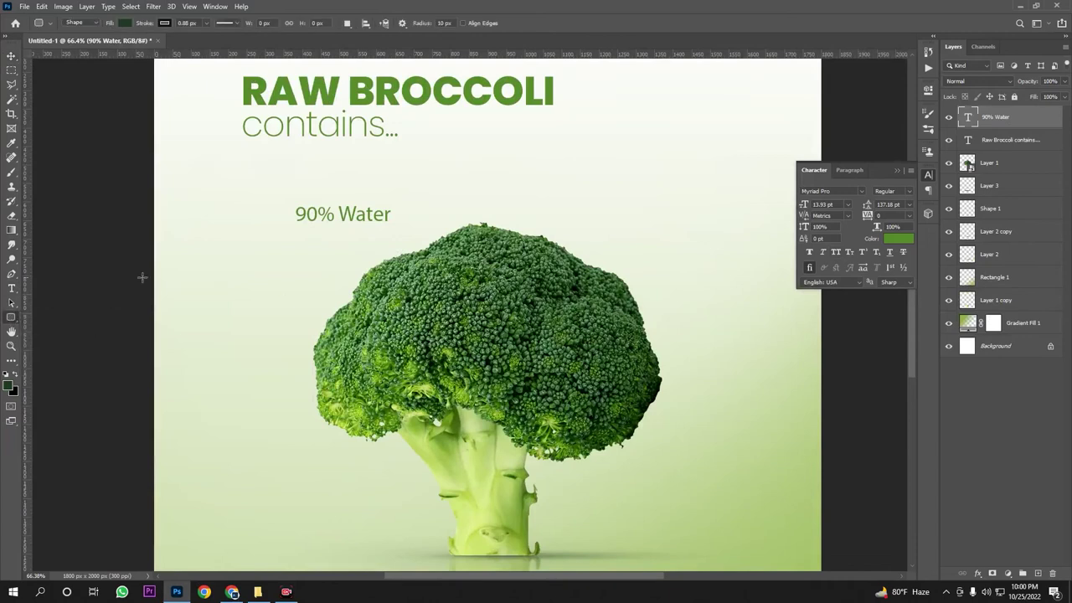
{"action": "right_click", "coordinate": [10, 324]}
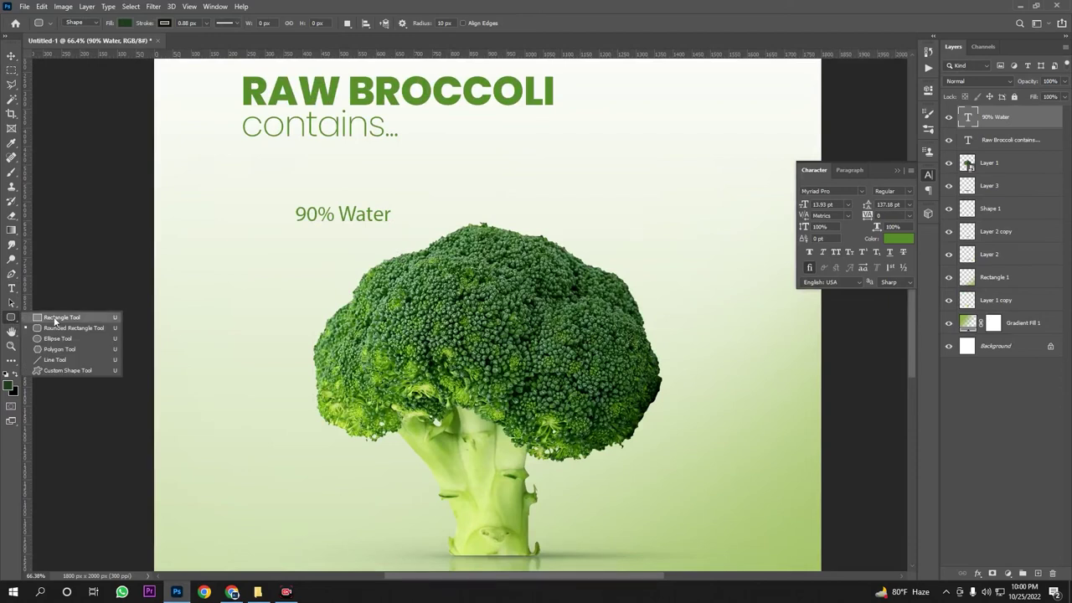
{"action": "left_click", "coordinate": [66, 317]}
{"action": "left_click_drag", "start_coordinate": [275, 265], "coordinate": [365, 290]}
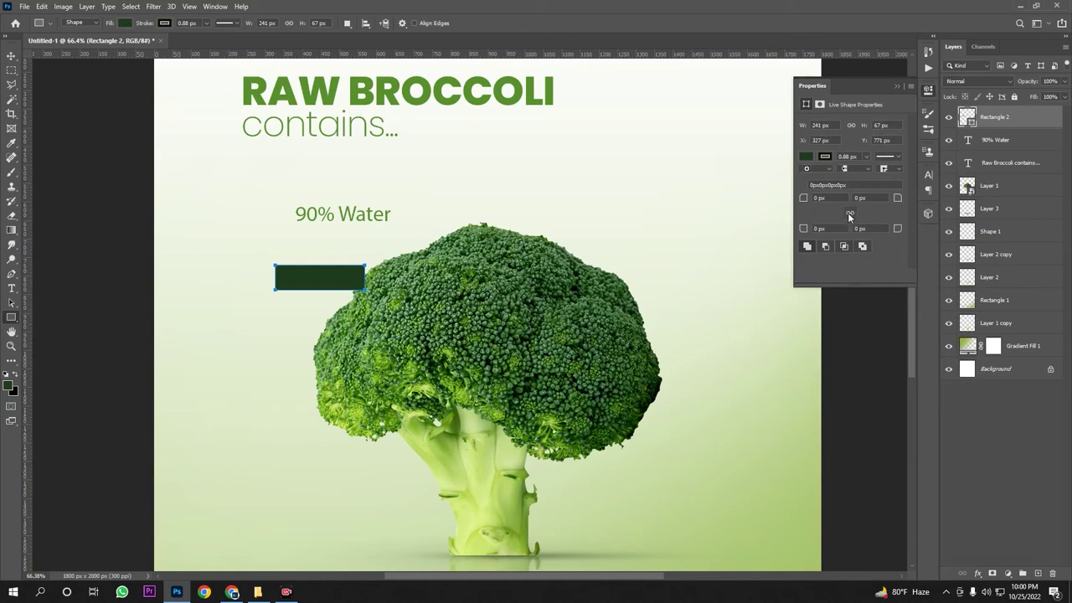
Round the rectangle's top-left corner to 30 px and its bottom-right corner to 35 px
{"action": "left_click_drag", "start_coordinate": [802, 198], "coordinate": [823, 199]}
{"action": "key", "text": "Return"}
{"action": "left_click", "coordinate": [897, 230]}
{"action": "type", "text": "3"}
{"action": "key", "text": "Return"}
{"action": "type", "text": "5"}
{"action": "key", "text": "Return"}
Enlarge the rectangle to about 295 × 77 px over the "90% Water" label and stack the text layer above it
{"action": "left_click", "coordinate": [11, 56]}
{"action": "left_click_drag", "start_coordinate": [350, 295], "coordinate": [366, 240]}
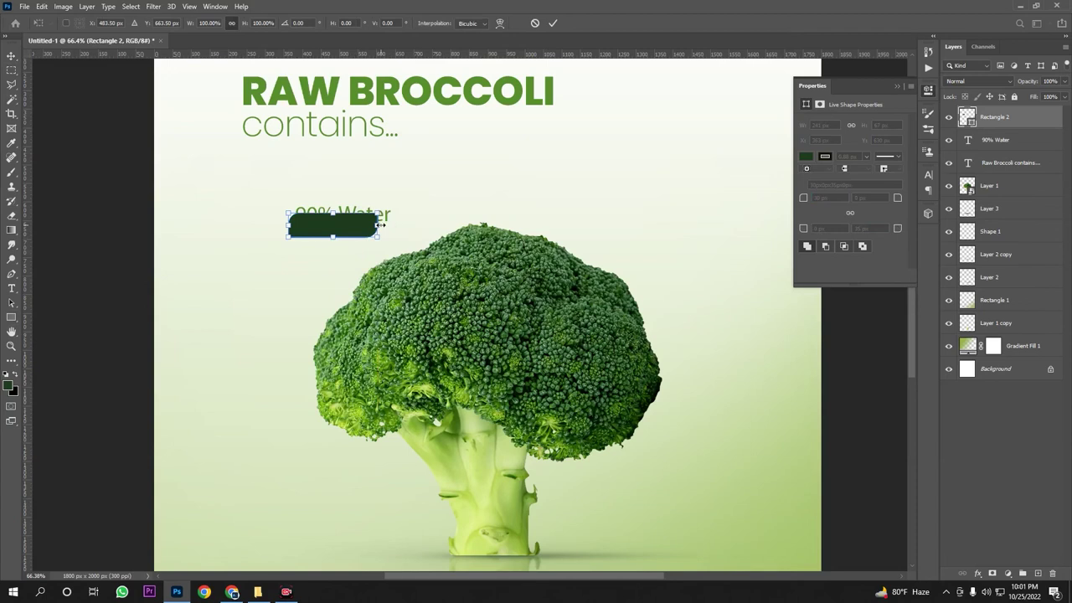
{"action": "left_click_drag", "start_coordinate": [380, 224], "coordinate": [397, 225]}
{"action": "key", "text": "Return"}
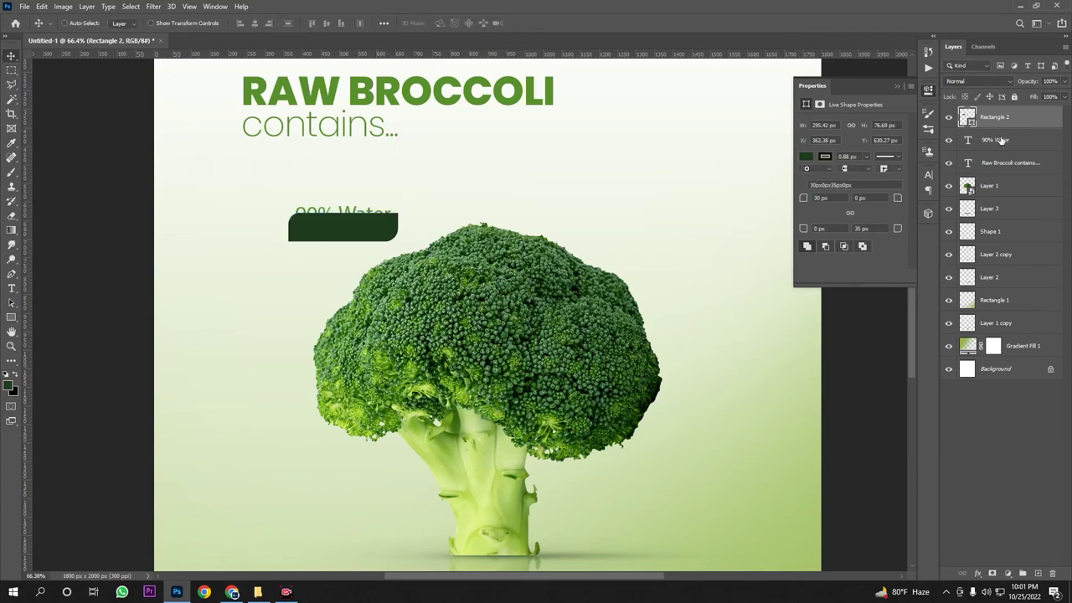
{"action": "left_click_drag", "start_coordinate": [1002, 140], "coordinate": [995, 111]}
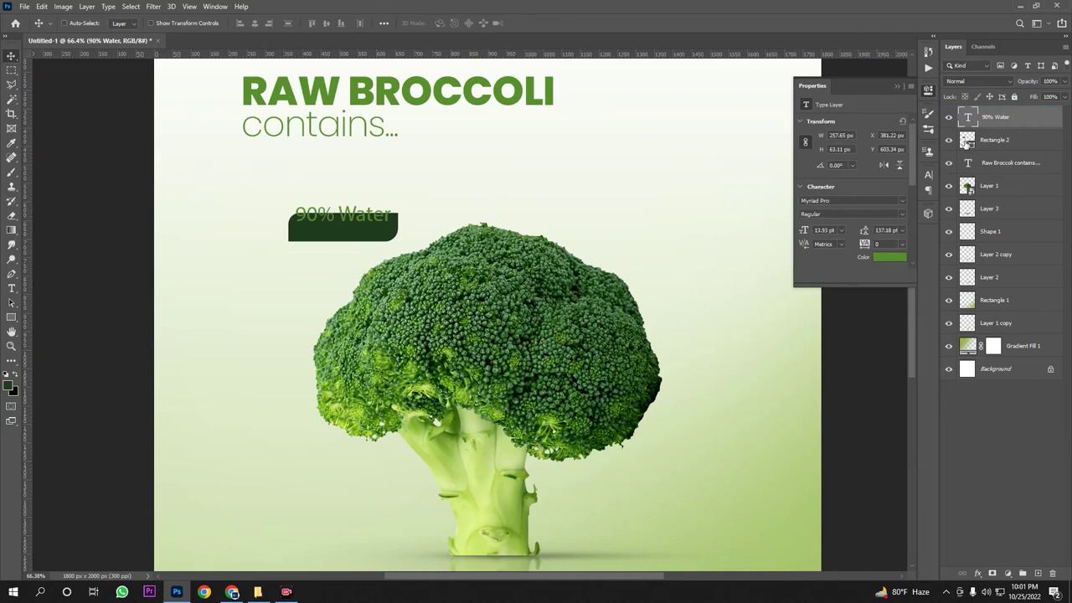
Fill the label's rectangle with light green #aacb55 sampled from the broccoli stalk
{"action": "double_click", "coordinate": [968, 141]}
{"action": "left_click", "coordinate": [422, 433]}
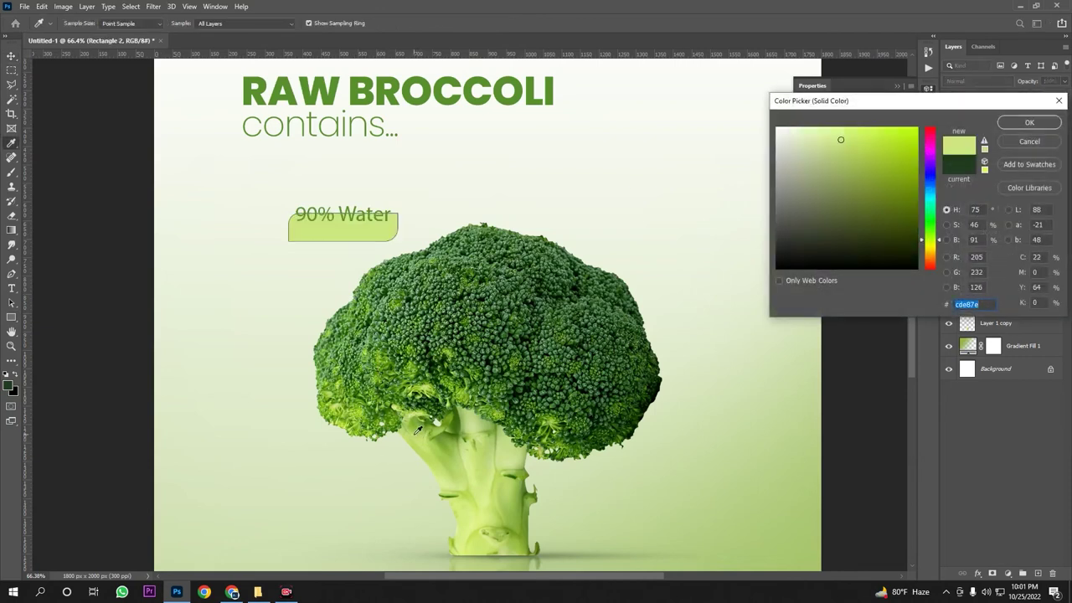
{"action": "left_click", "coordinate": [448, 458]}
{"action": "left_click", "coordinate": [449, 445]}
{"action": "left_click", "coordinate": [450, 457]}
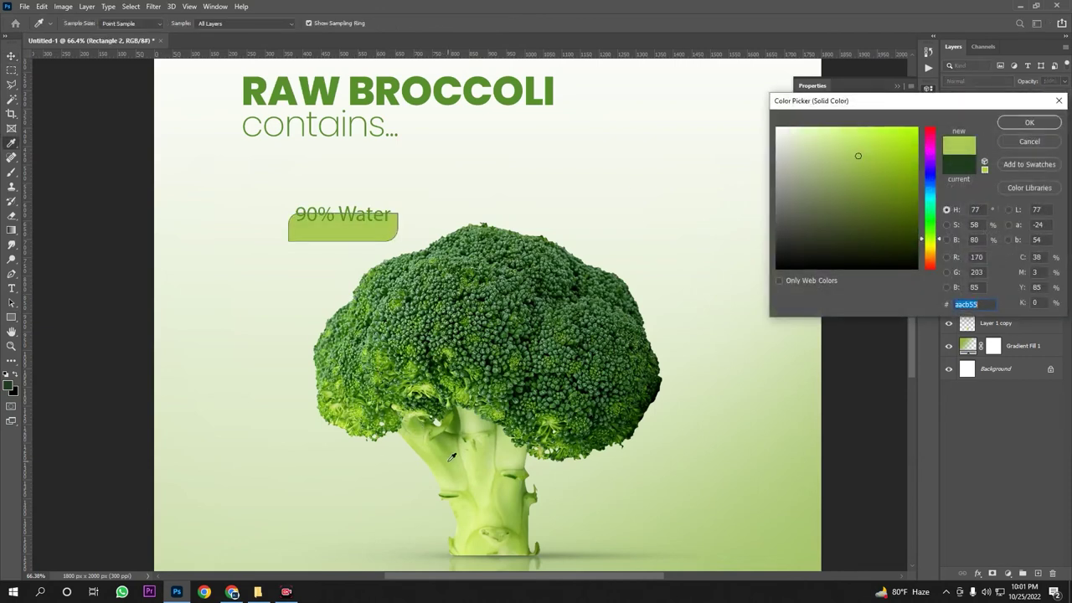
{"action": "left_click", "coordinate": [1021, 126]}
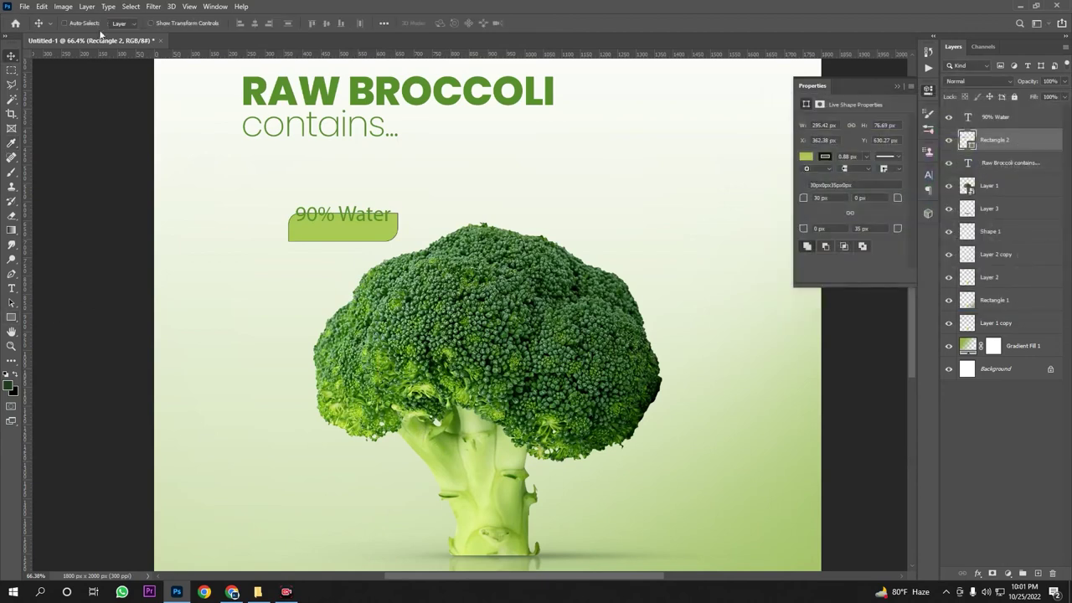
Remove the outline stroke from the label's rectangle
{"action": "left_click", "coordinate": [11, 316]}
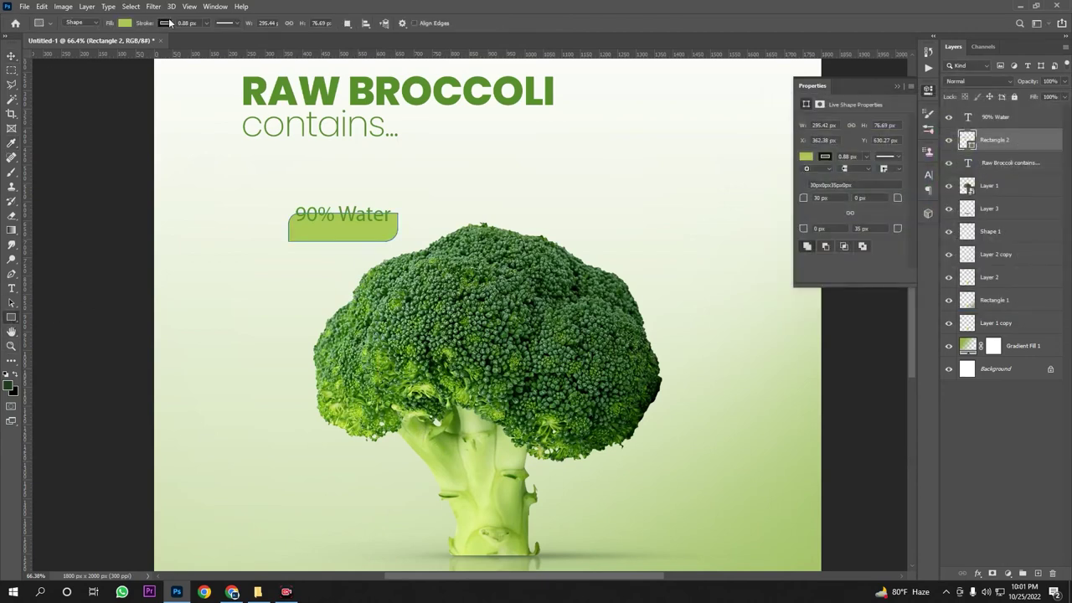
{"action": "left_click", "coordinate": [125, 23]}
{"action": "left_click", "coordinate": [99, 44]}
{"action": "left_click", "coordinate": [11, 55]}
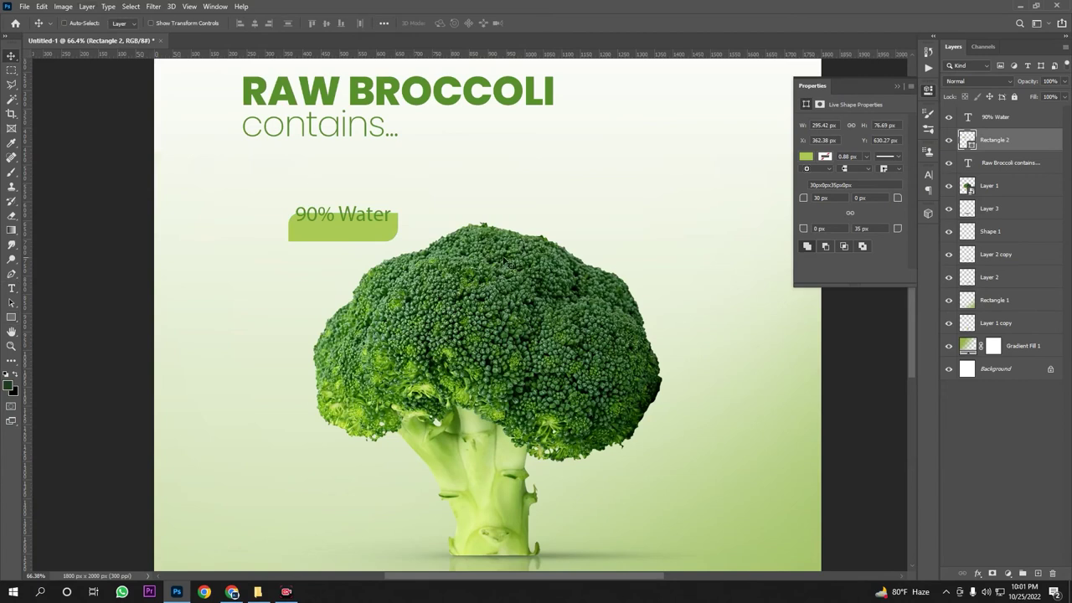
{"action": "left_click", "coordinate": [979, 574]}
{"action": "left_click", "coordinate": [997, 421]}
Change the label rectangle's fill to a linear black-to-white gradient at 90°
{"action": "left_click", "coordinate": [11, 318]}
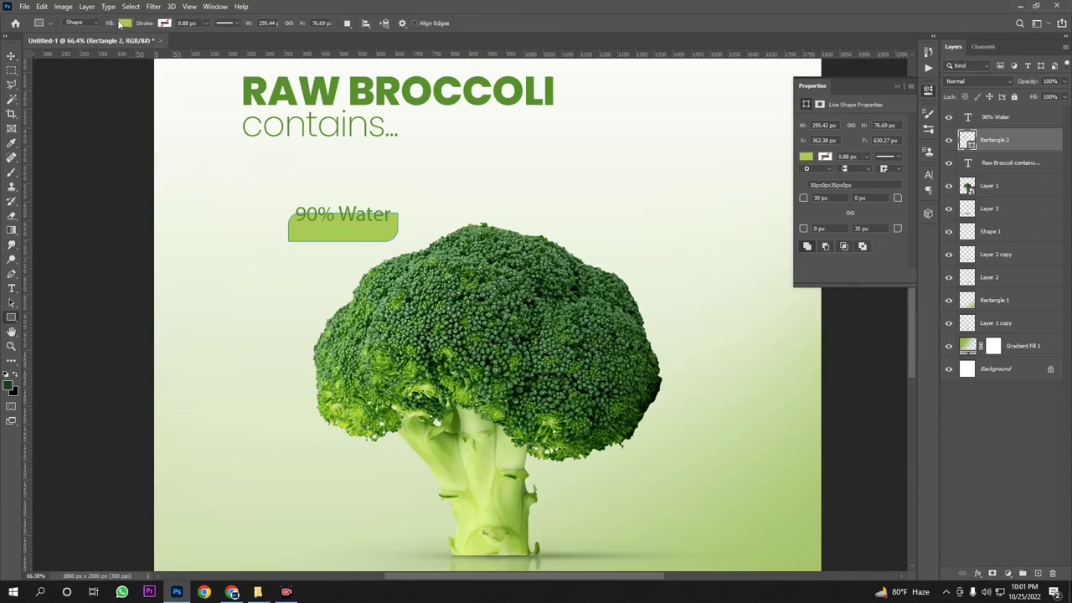
{"action": "left_click", "coordinate": [124, 22]}
{"action": "left_click", "coordinate": [98, 44]}
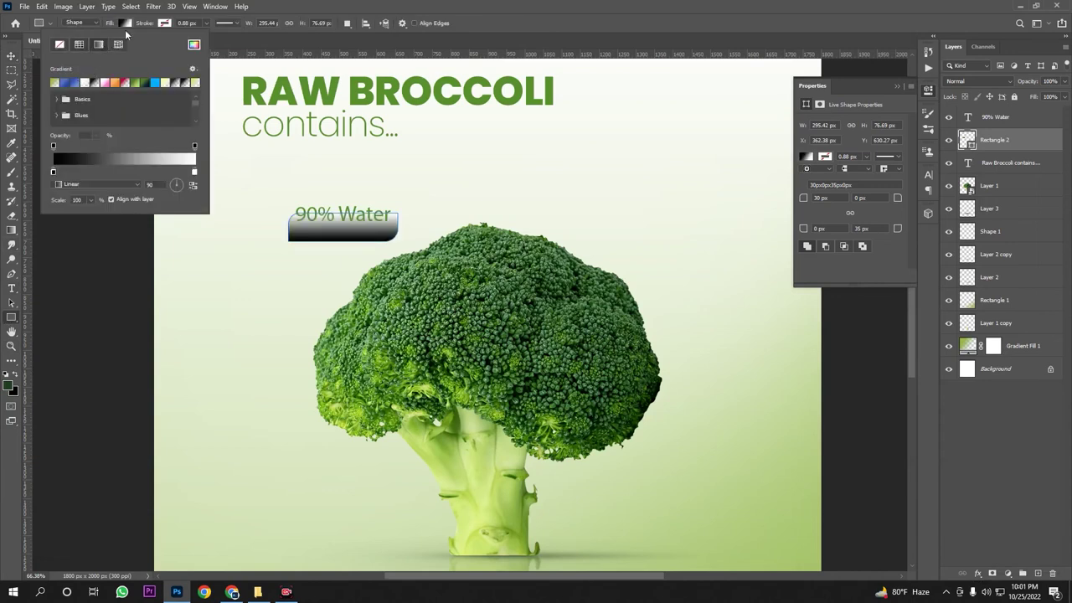
{"action": "left_click", "coordinate": [1019, 145]}
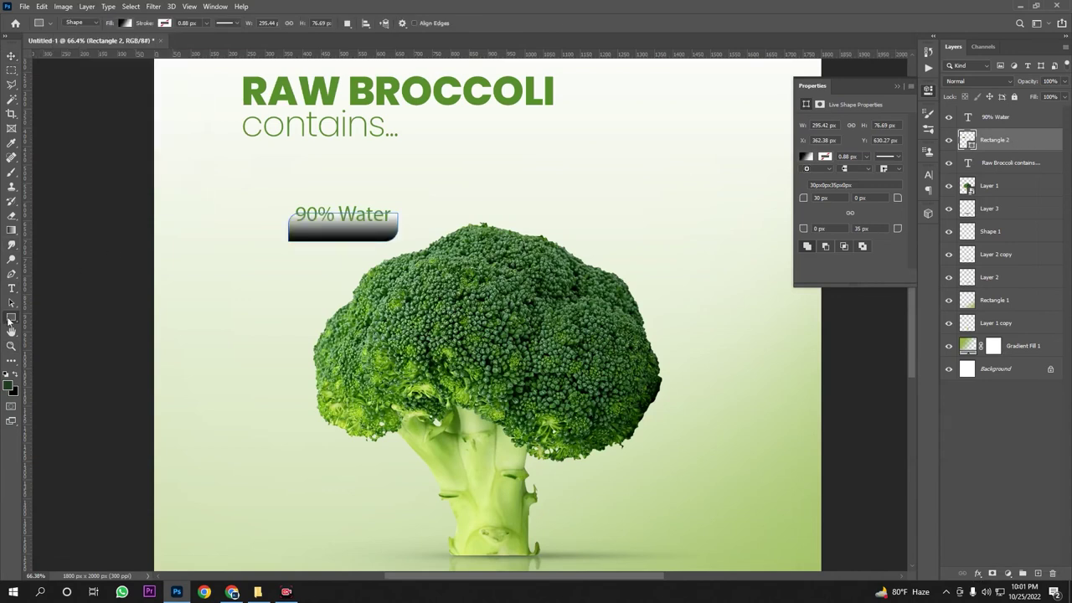
Apply a blue gradient preset to the label rectangle's fill and set the gradient angle to 0°
{"action": "left_click", "coordinate": [125, 22]}
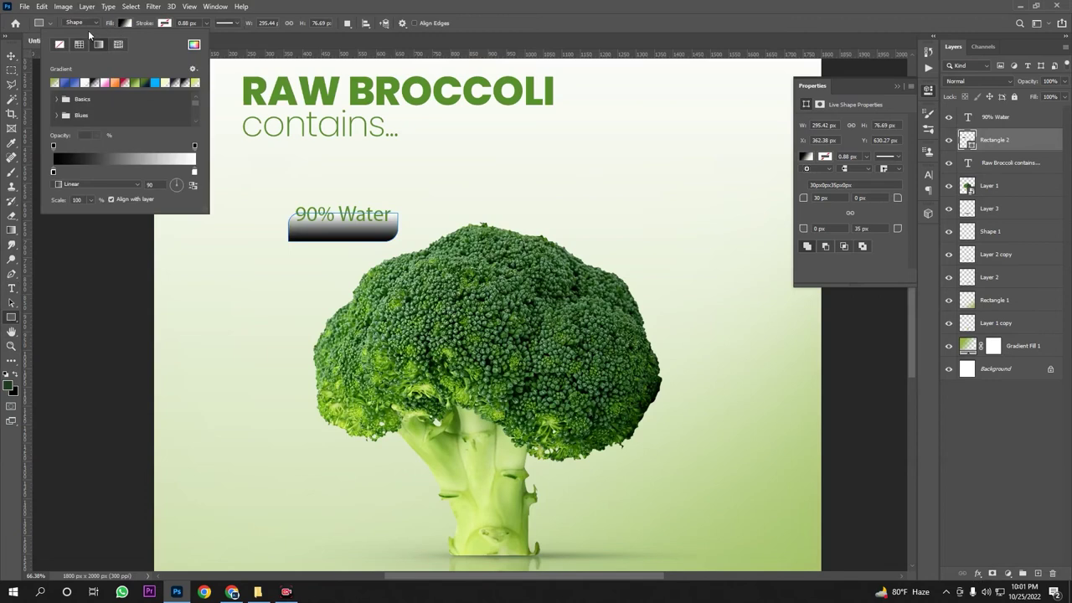
{"action": "left_click", "coordinate": [65, 83]}
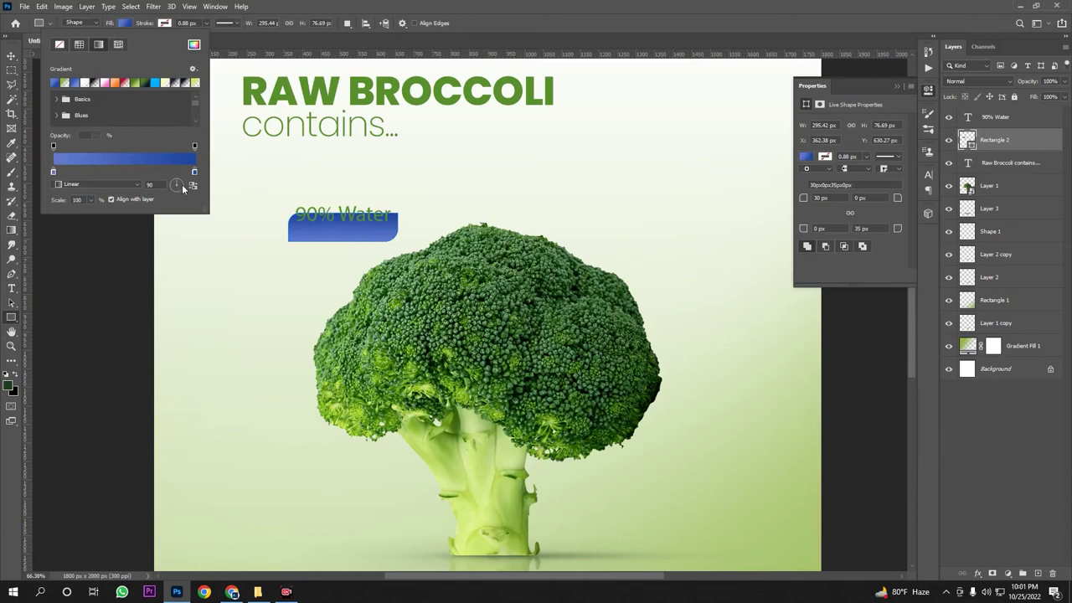
{"action": "double_click", "coordinate": [151, 184]}
{"action": "type", "text": "3"}
{"action": "key", "text": "Return"}
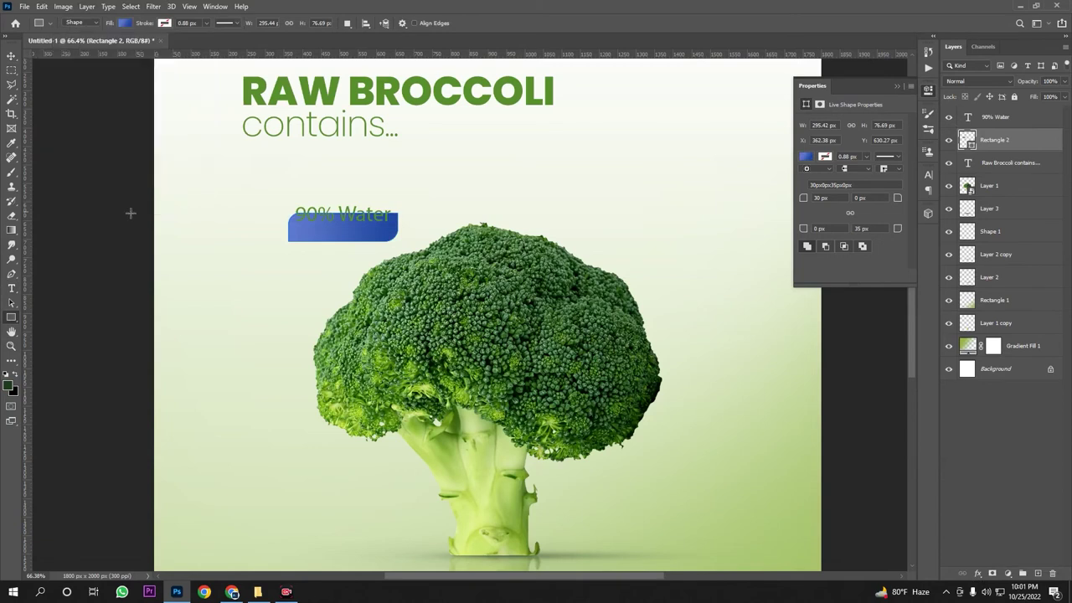
Recolour the gradient's starting stop with dark green #57912c sampled from the headline
{"action": "left_click", "coordinate": [123, 24]}
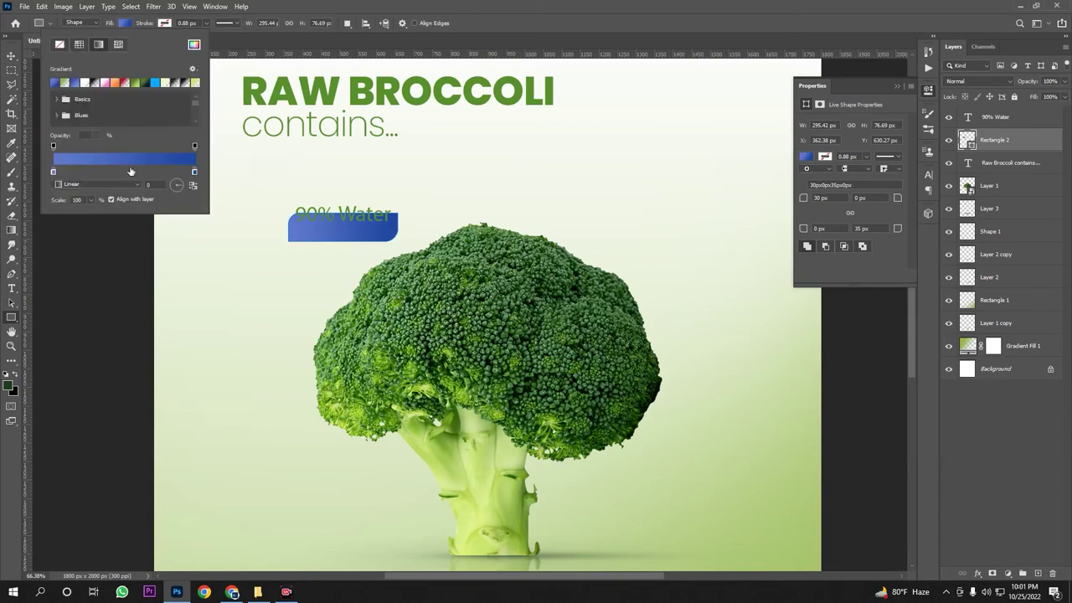
{"action": "double_click", "coordinate": [53, 171]}
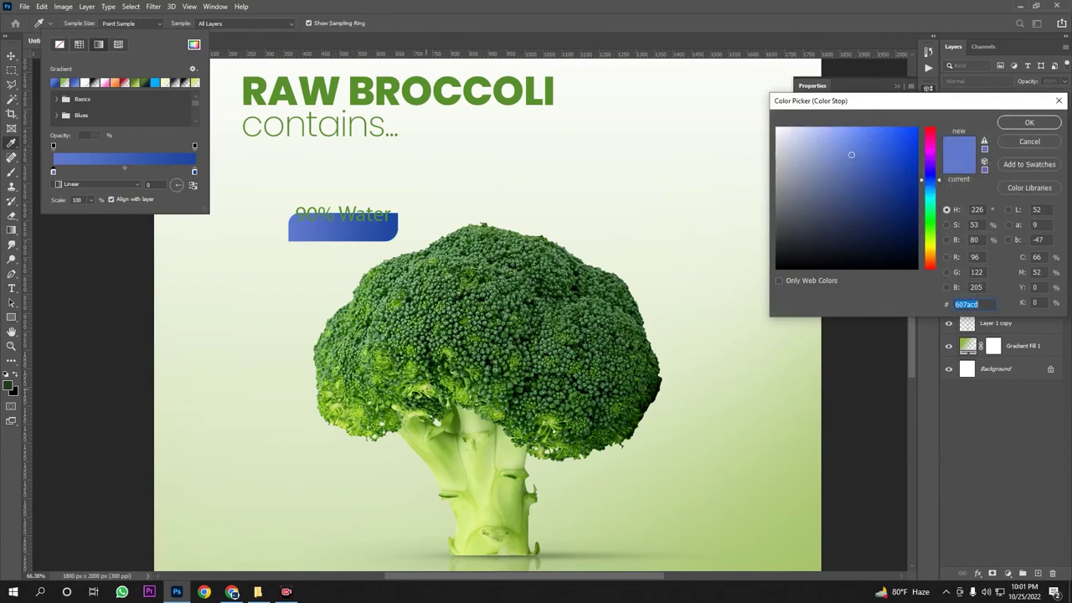
{"action": "left_click", "coordinate": [414, 369]}
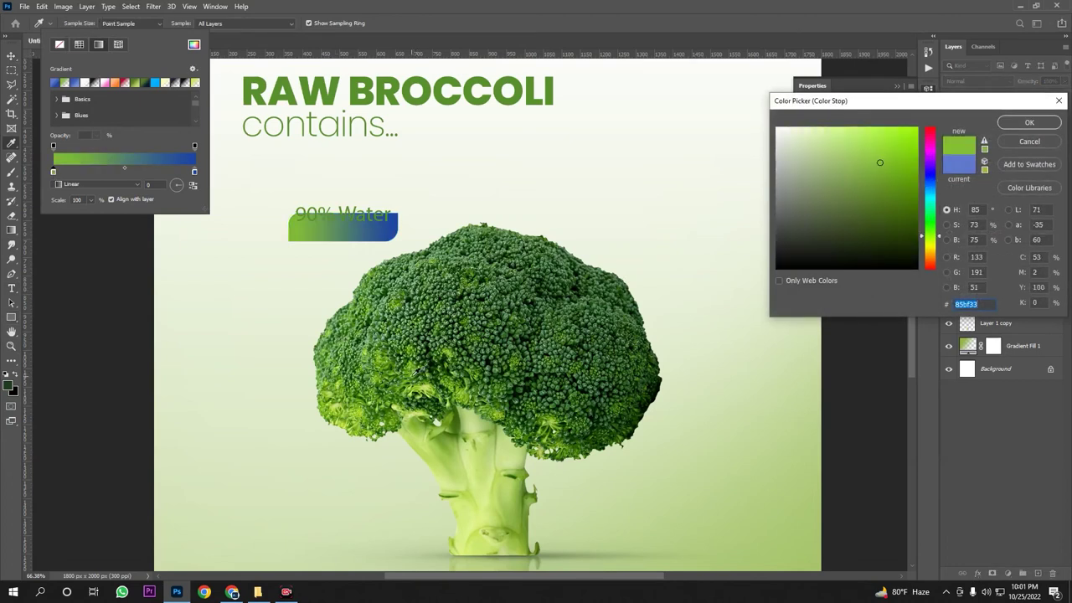
{"action": "left_click", "coordinate": [359, 87]}
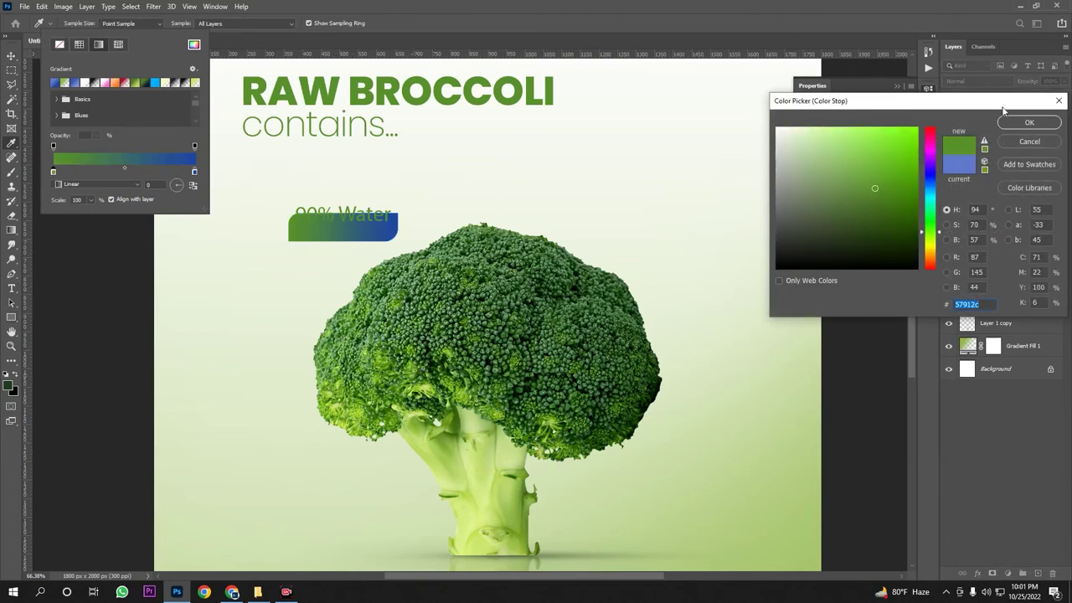
{"action": "left_click", "coordinate": [1025, 124]}
Recolour the gradient's end stop with light green #bad962 sampled from the broccoli stalk
{"action": "double_click", "coordinate": [194, 172]}
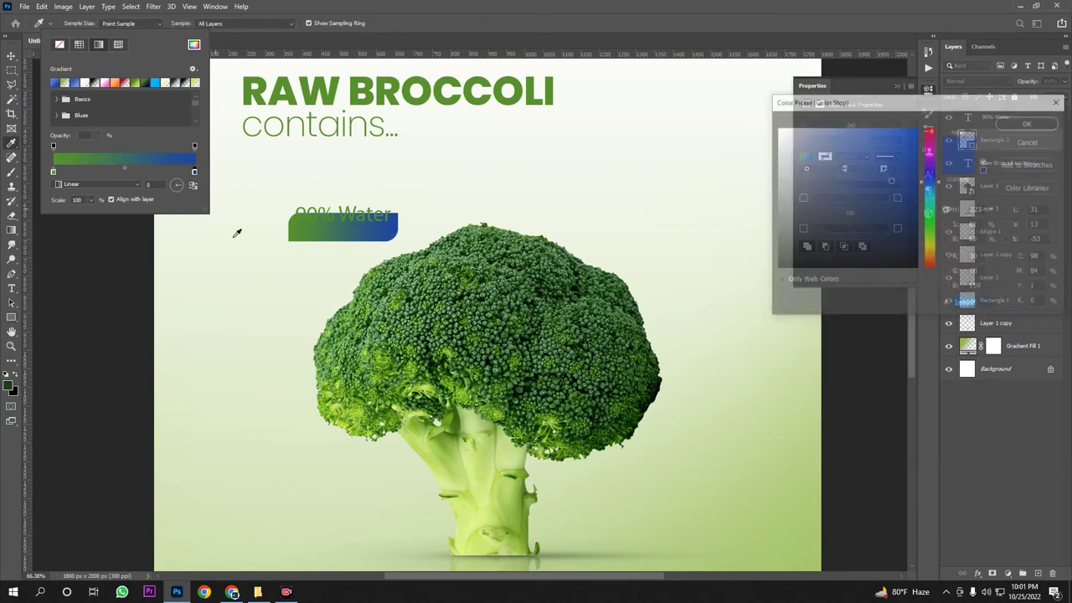
{"action": "left_click", "coordinate": [454, 450]}
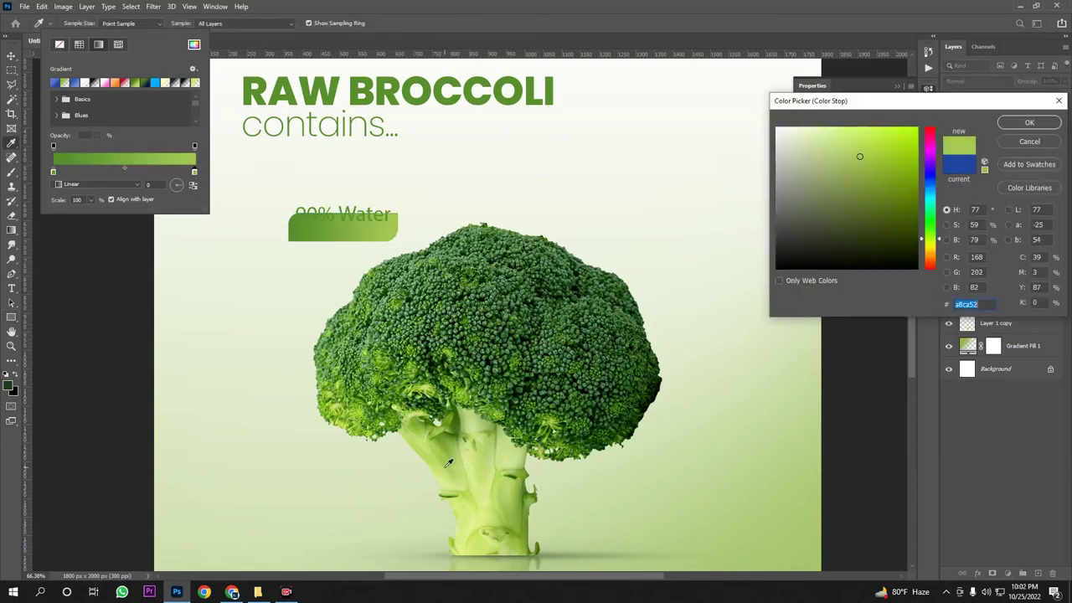
{"action": "left_click", "coordinate": [437, 456]}
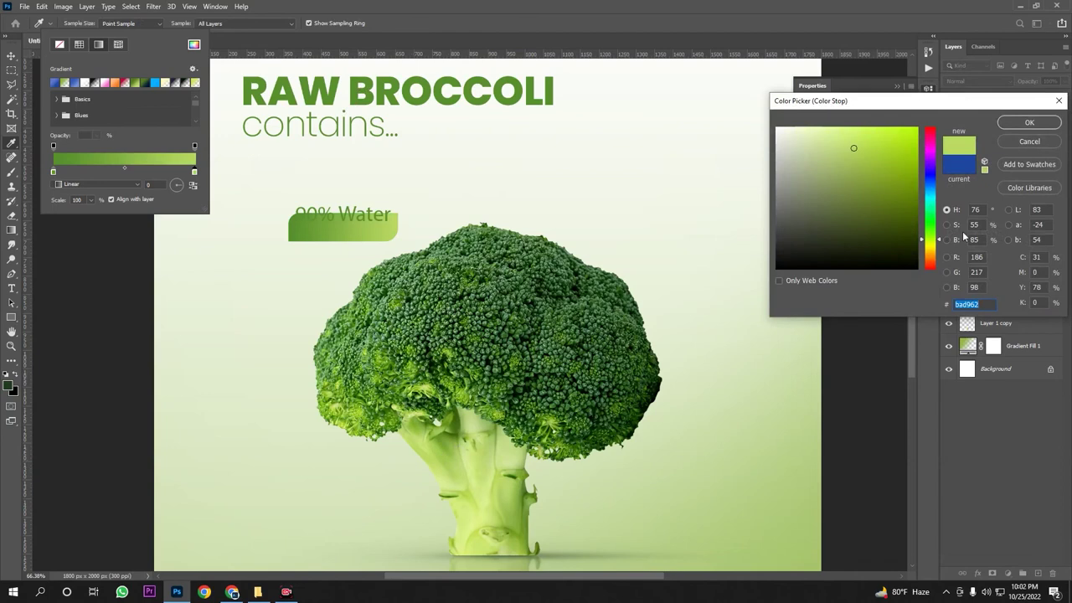
{"action": "left_click", "coordinate": [1015, 123]}
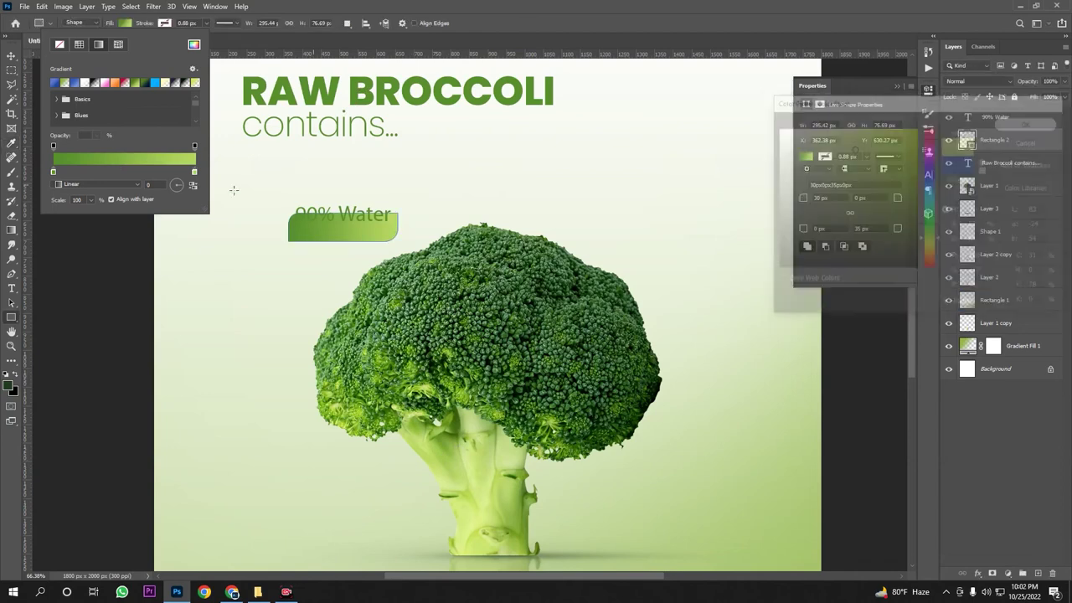
Recolour the gradient's starting stop with a lighter green sampled from the broccoli stalk
{"action": "double_click", "coordinate": [51, 172]}
{"action": "left_click", "coordinate": [427, 456]}
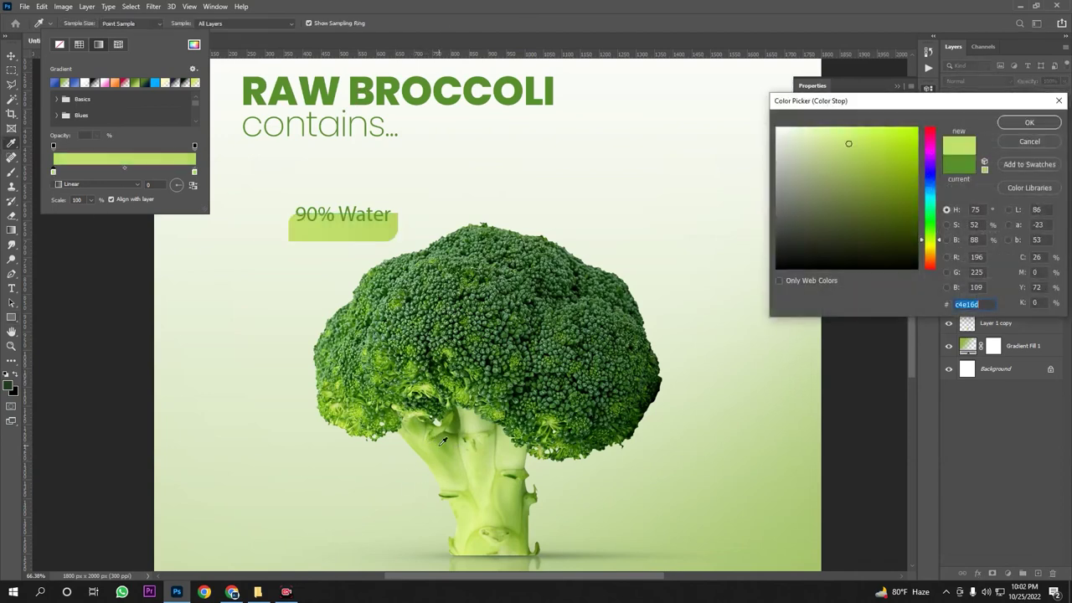
{"action": "left_click", "coordinate": [1027, 123]}
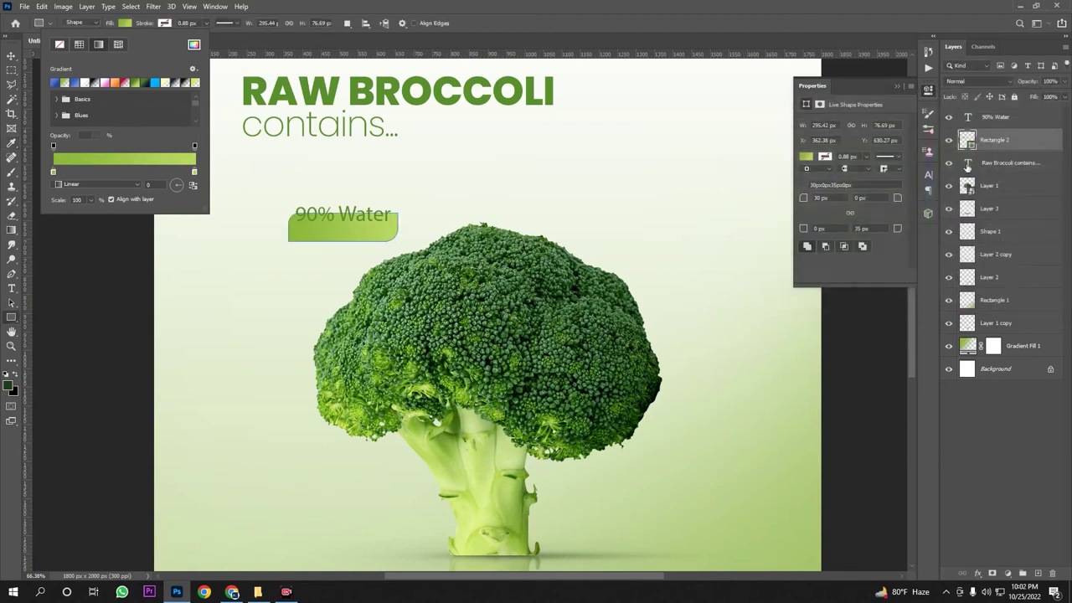
Change the "90% Water" text colour to white #ffffff
{"action": "left_click", "coordinate": [997, 118]}
{"action": "left_click", "coordinate": [997, 118]}
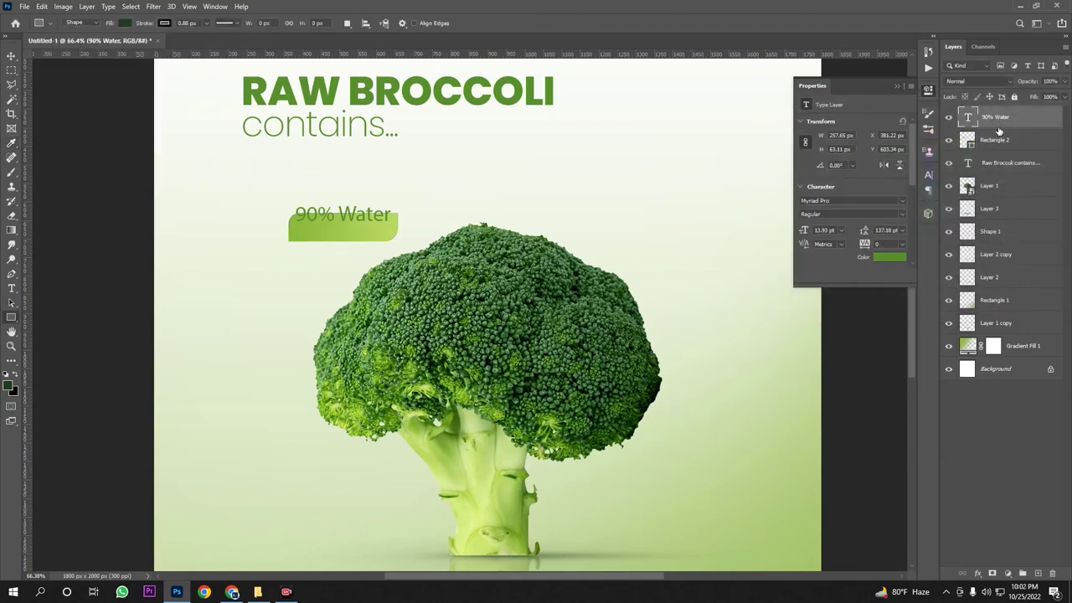
{"action": "left_click", "coordinate": [896, 86]}
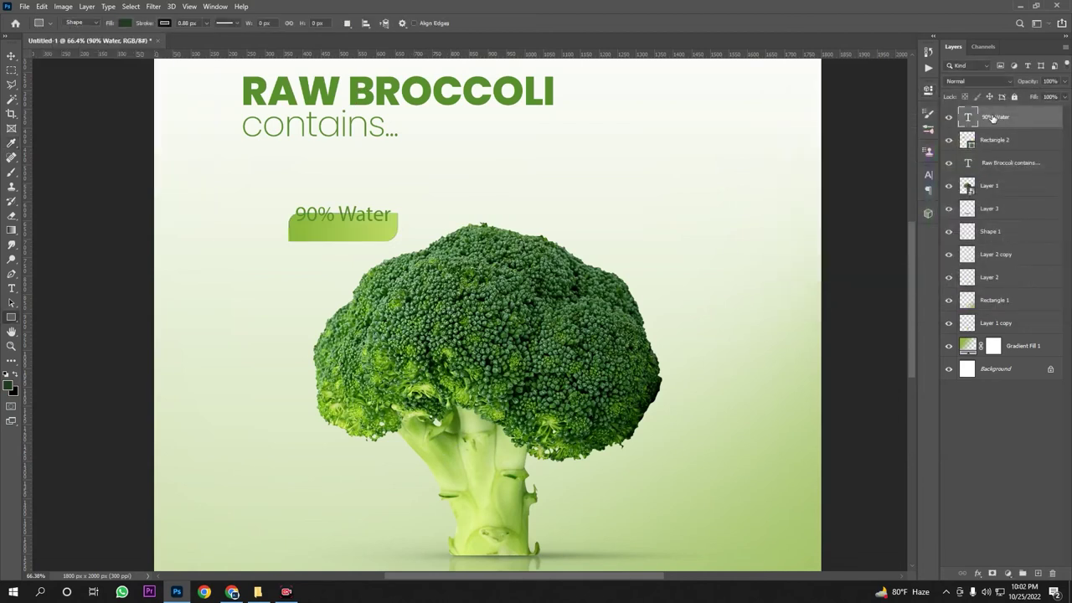
{"action": "left_click", "coordinate": [11, 288]}
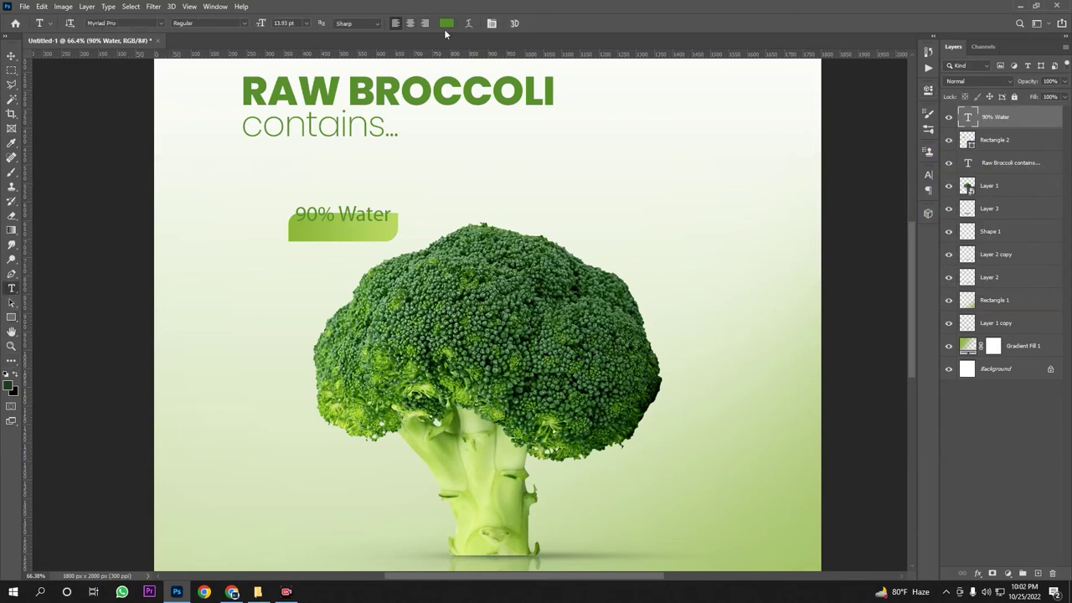
{"action": "left_click", "coordinate": [446, 23]}
{"action": "left_click_drag", "start_coordinate": [875, 191], "coordinate": [698, 91]}
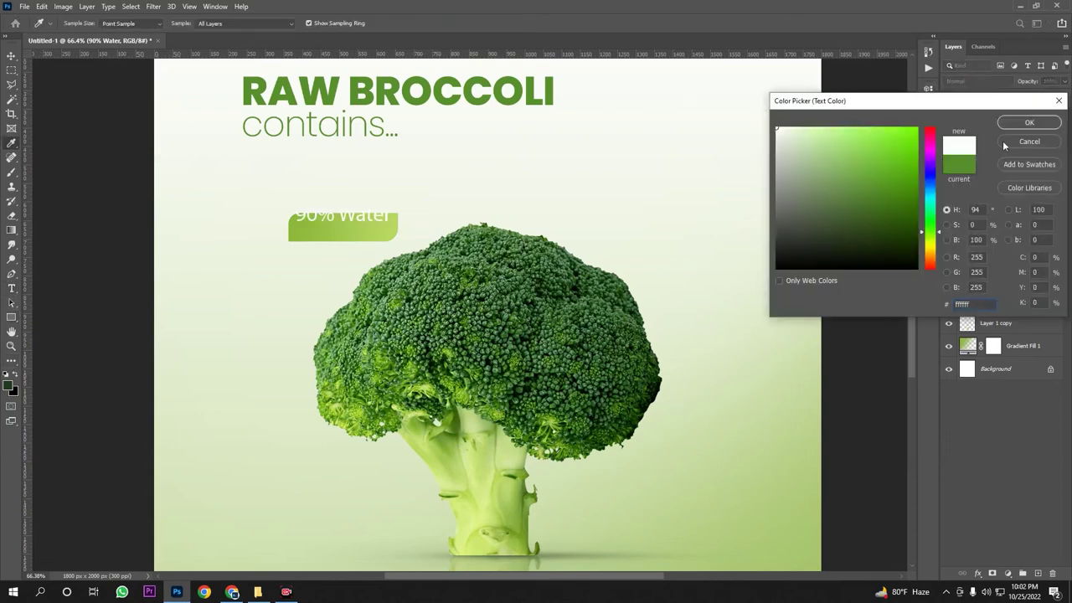
{"action": "key", "text": "Return"}
Move the "90% Water" text onto its rectangle and scale it down to about 11.56 pt
{"action": "key", "text": "v"}
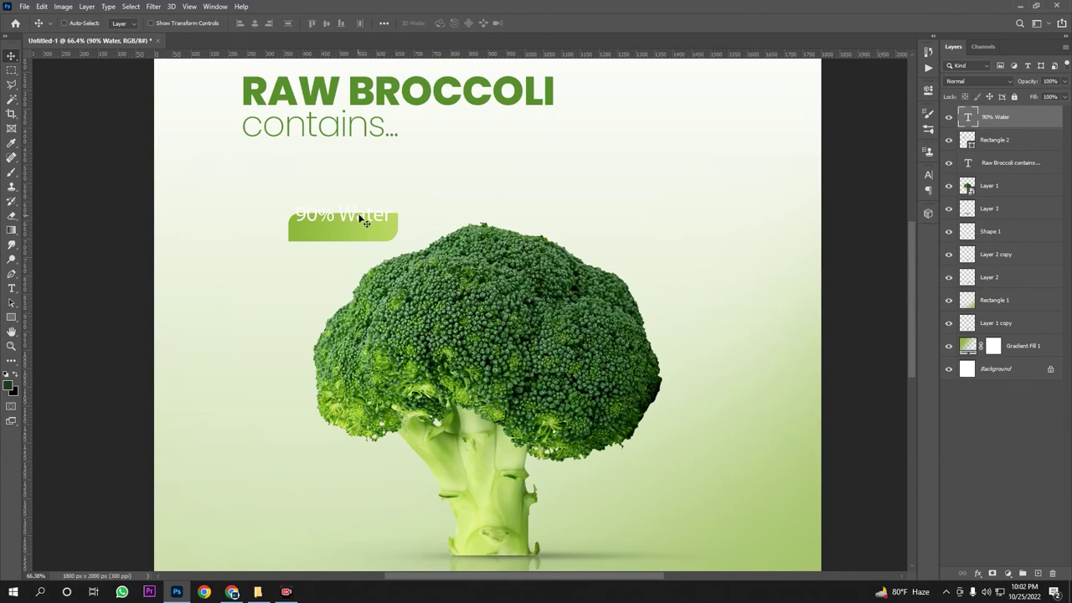
{"action": "mouse_move", "coordinate": [357, 216]}
{"action": "left_mouse_down"}
{"action": "mouse_move", "coordinate": [364, 231]}
{"action": "mouse_move", "coordinate": [412, 230]}
{"action": "mouse_move", "coordinate": [394, 239]}
{"action": "mouse_move", "coordinate": [360, 228]}
{"action": "left_mouse_up"}
{"action": "scroll", "coordinate": [449, 266], "scroll_direction": "down", "scroll_amount": 5}
{"action": "scroll", "coordinate": [432, 255], "scroll_direction": "up", "scroll_amount": 9}
{"action": "key", "text": "ctrl+t"}
{"action": "key", "text": "Return"}
{"action": "scroll", "coordinate": [402, 251], "scroll_direction": "down", "scroll_amount": 5}
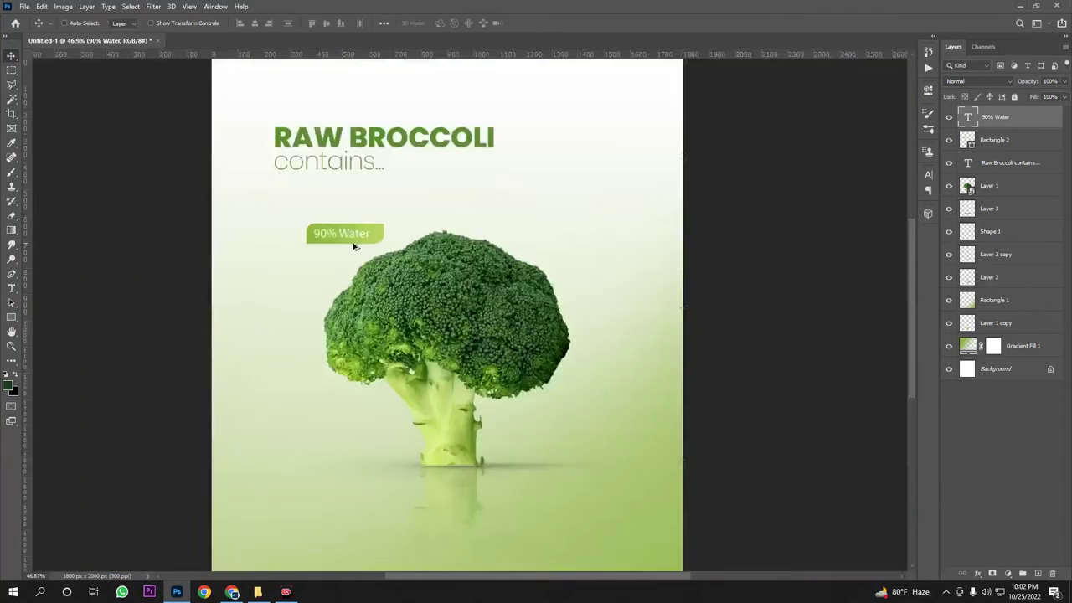
{"action": "scroll", "coordinate": [445, 288], "scroll_direction": "up", "scroll_amount": 2}
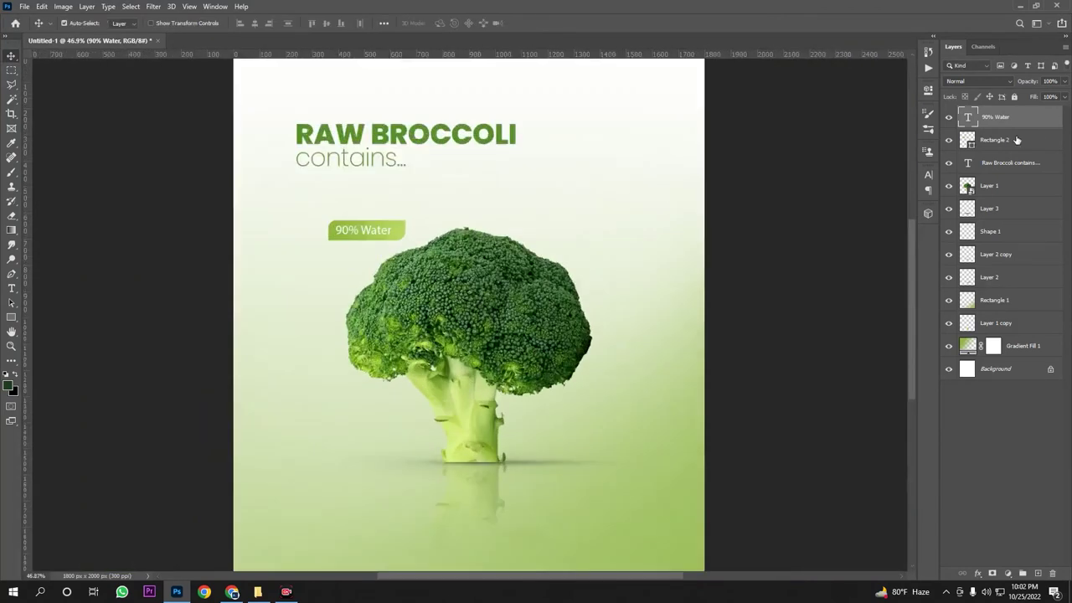
Align the "90% Water" text and its rectangle on their horizontal and vertical centres
{"action": "left_click", "coordinate": [997, 140], "text": "shift"}
{"action": "left_click", "coordinate": [256, 24]}
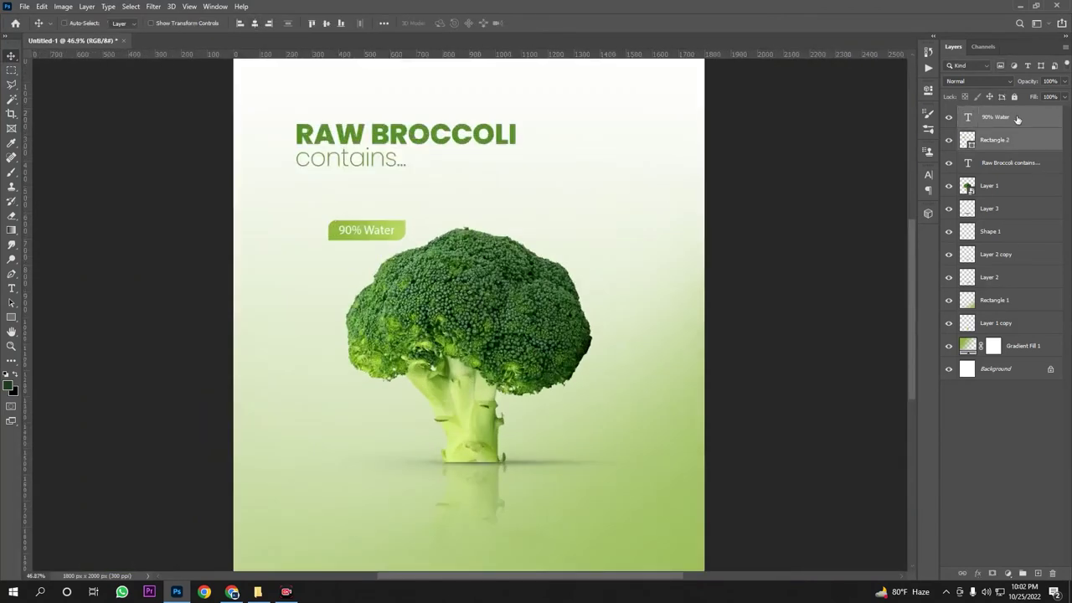
{"action": "left_click", "coordinate": [327, 25]}
Set the "90% Water" text to centred justification and realign it with the rectangle on their horizontal centres
{"action": "left_click", "coordinate": [12, 288]}
{"action": "scroll", "coordinate": [472, 143], "scroll_direction": "up", "scroll_amount": 2}
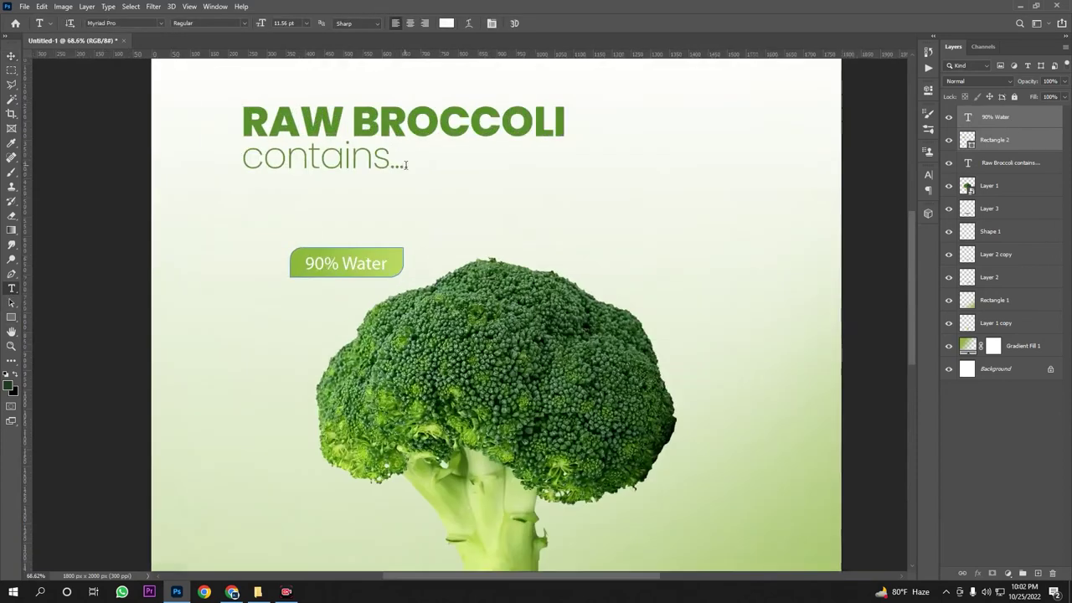
{"action": "left_click", "coordinate": [12, 56]}
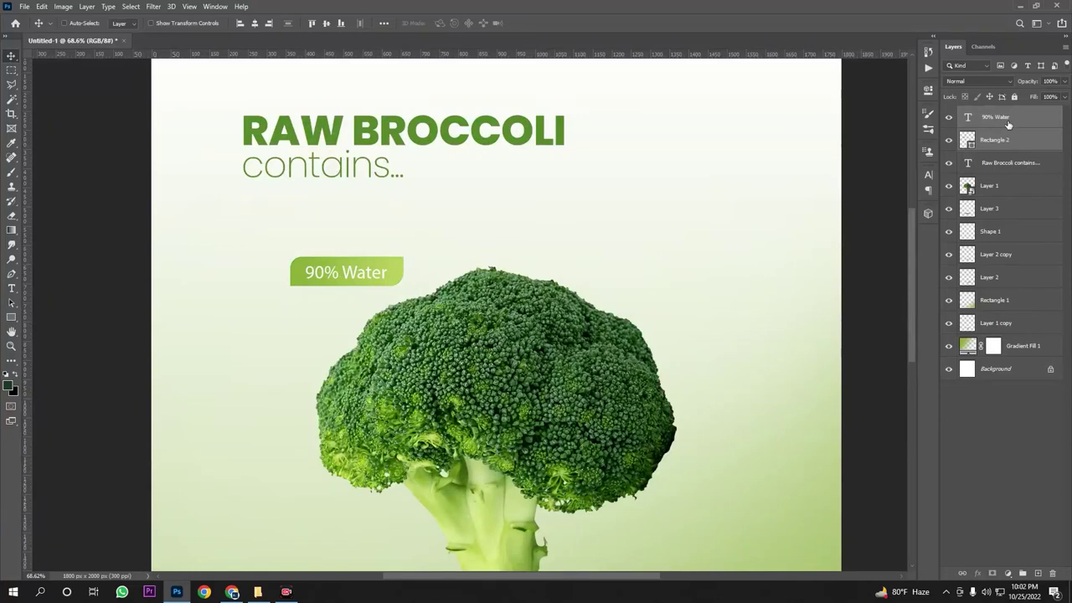
{"action": "left_click", "coordinate": [1009, 125]}
{"action": "left_click", "coordinate": [14, 289]}
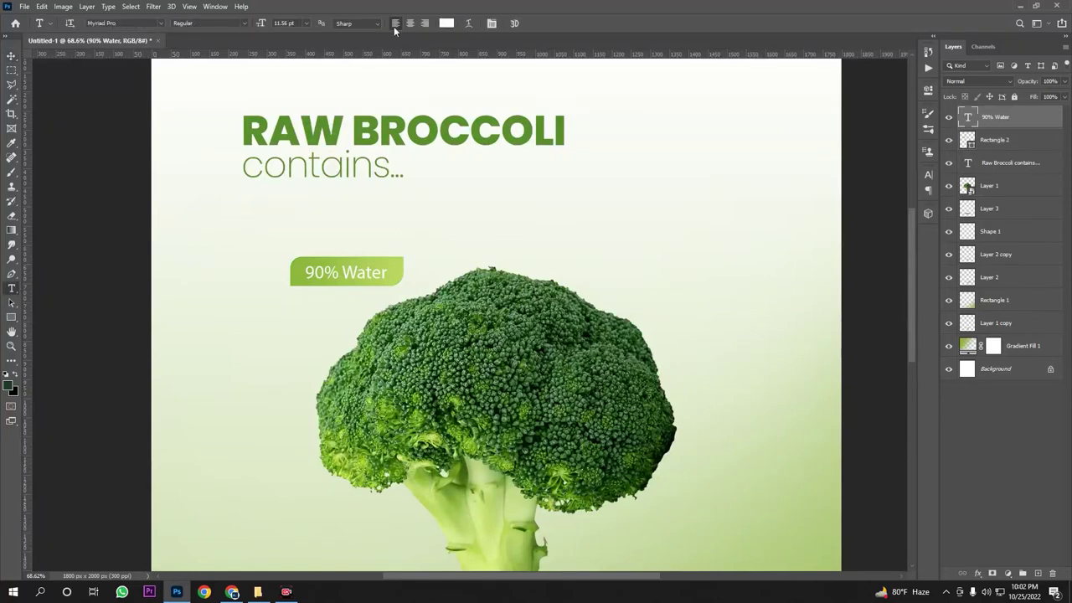
{"action": "left_click", "coordinate": [410, 24]}
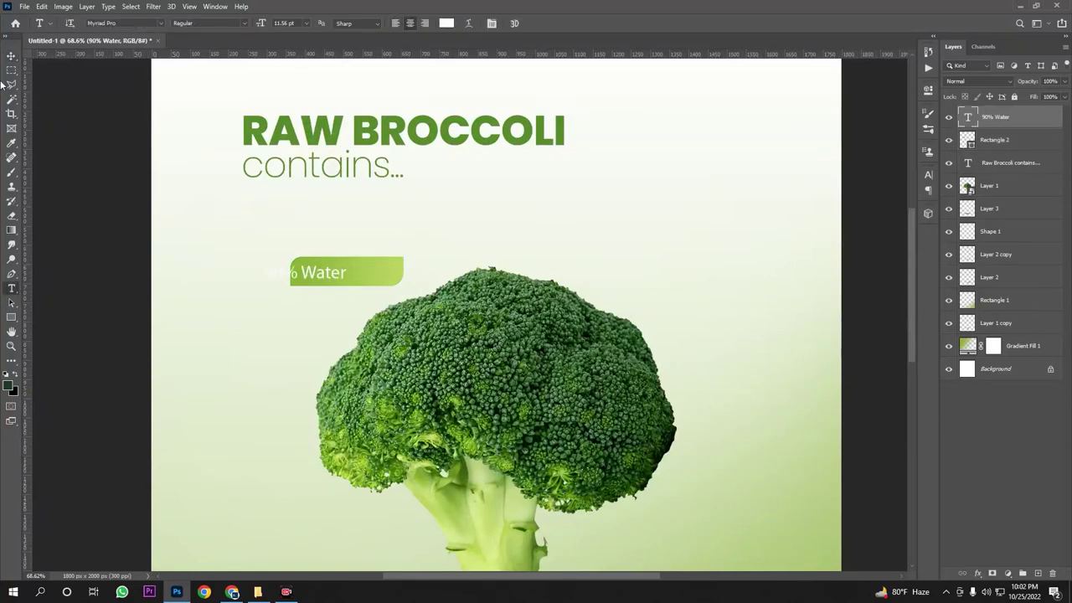
{"action": "left_click", "coordinate": [12, 55]}
{"action": "left_click", "coordinate": [998, 140], "text": "shift"}
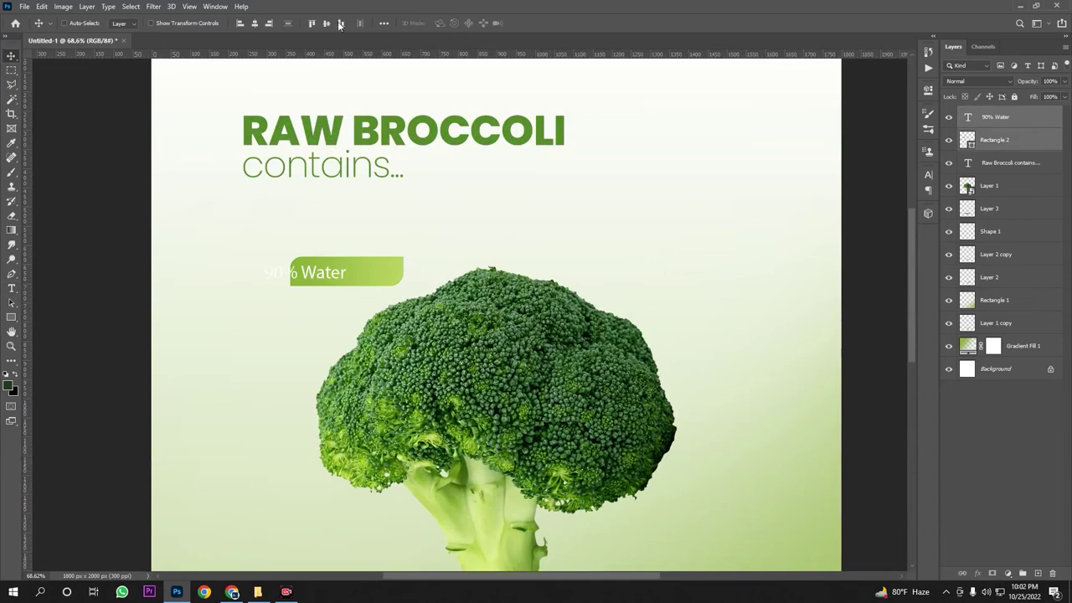
{"action": "left_click", "coordinate": [254, 23]}
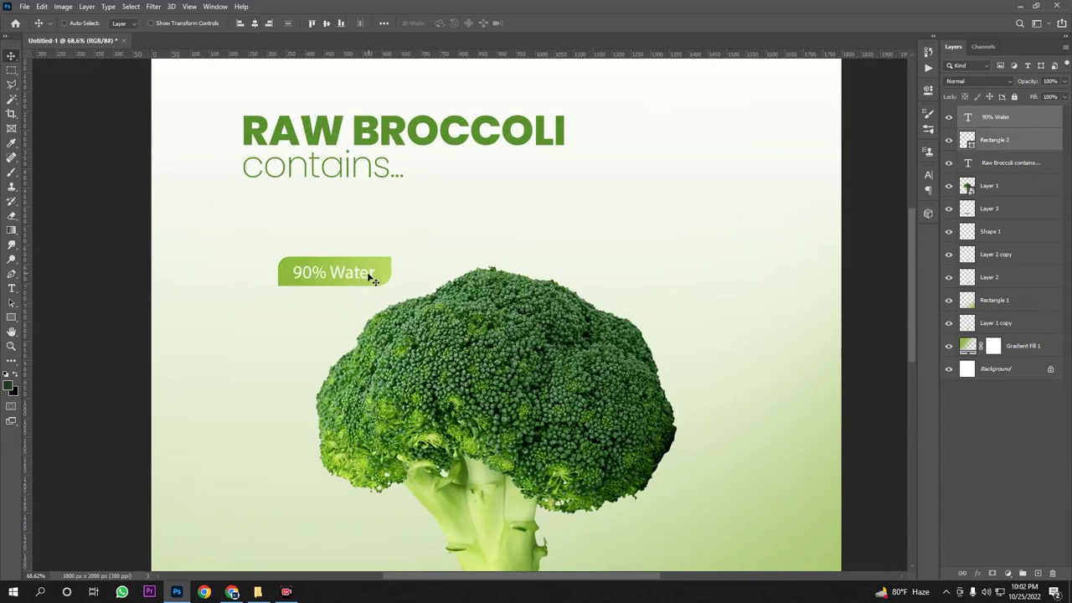
Reposition the "90% Water" label as a unit and move the "RAW BROCCOLI contains..." headline slightly higher on the poster
{"action": "left_click_drag", "start_coordinate": [371, 278], "coordinate": [361, 277]}
{"action": "key", "text": "ctrl+0"}
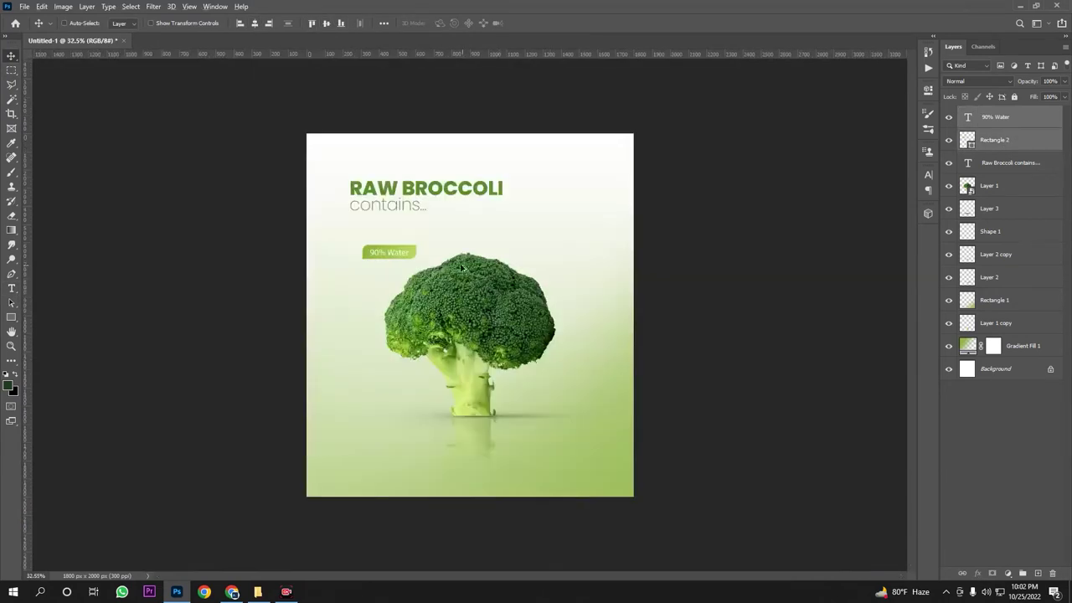
{"action": "scroll", "coordinate": [460, 267], "scroll_direction": "up", "scroll_amount": 3}
{"action": "mouse_move", "coordinate": [383, 235]}
{"action": "left_mouse_down"}
{"action": "mouse_move", "coordinate": [396, 228]}
{"action": "mouse_move", "coordinate": [385, 237]}
{"action": "left_mouse_up"}
{"action": "left_click", "coordinate": [409, 170], "text": "ctrl"}
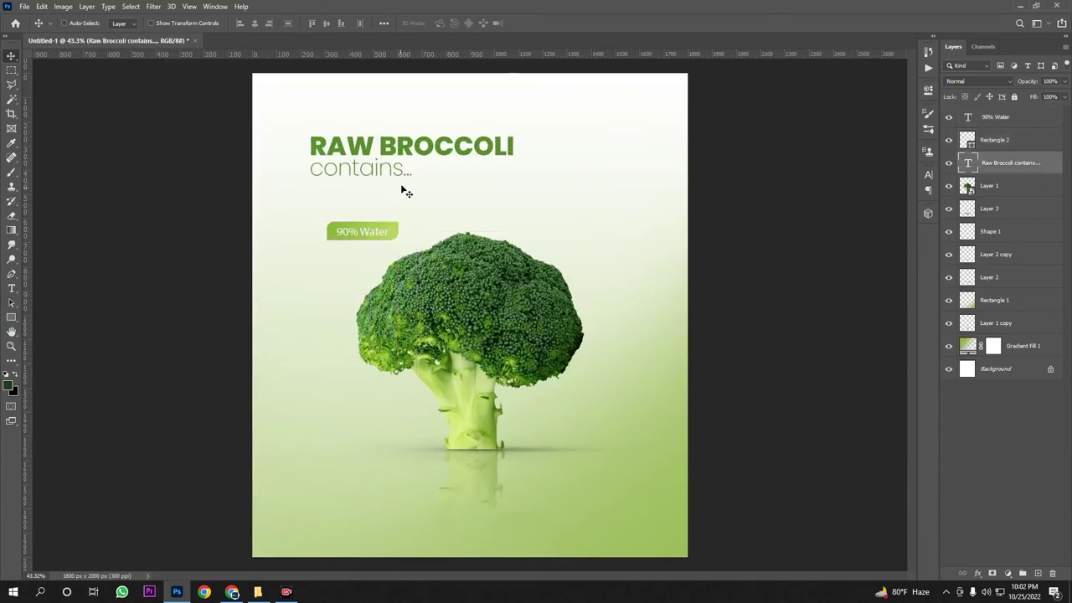
{"action": "left_click_drag", "start_coordinate": [414, 154], "coordinate": [414, 132]}
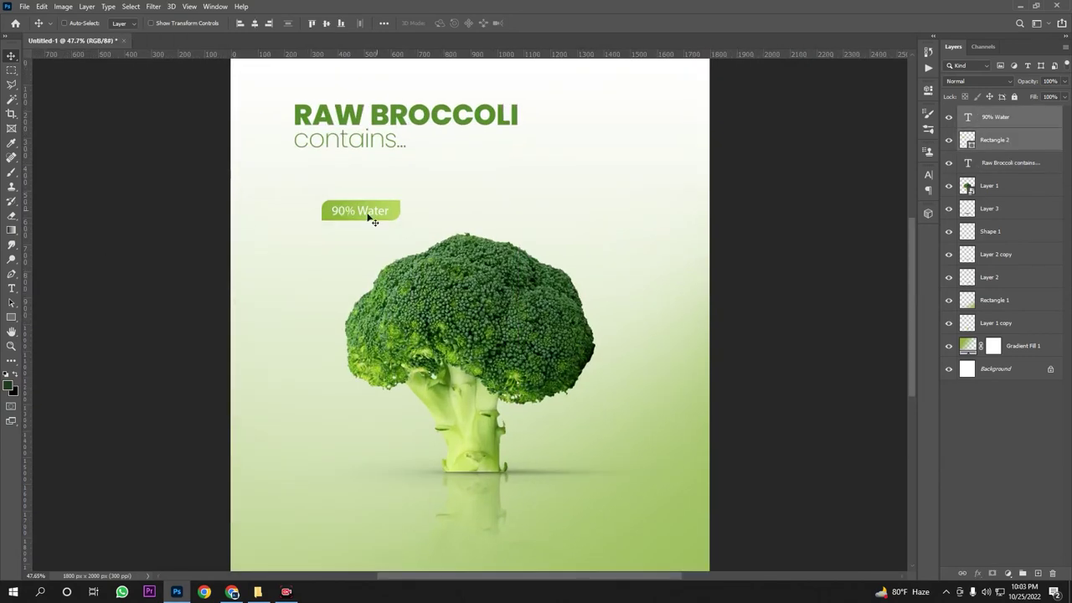
Paste the sentence beginning "It can promote gut health, help prevent various diseases" as a new text layer below the "90% Water" label
{"action": "left_click", "coordinate": [11, 288]}
{"action": "scroll", "coordinate": [333, 267], "scroll_direction": "up", "scroll_amount": 2}
{"action": "left_click", "coordinate": [1002, 413]}
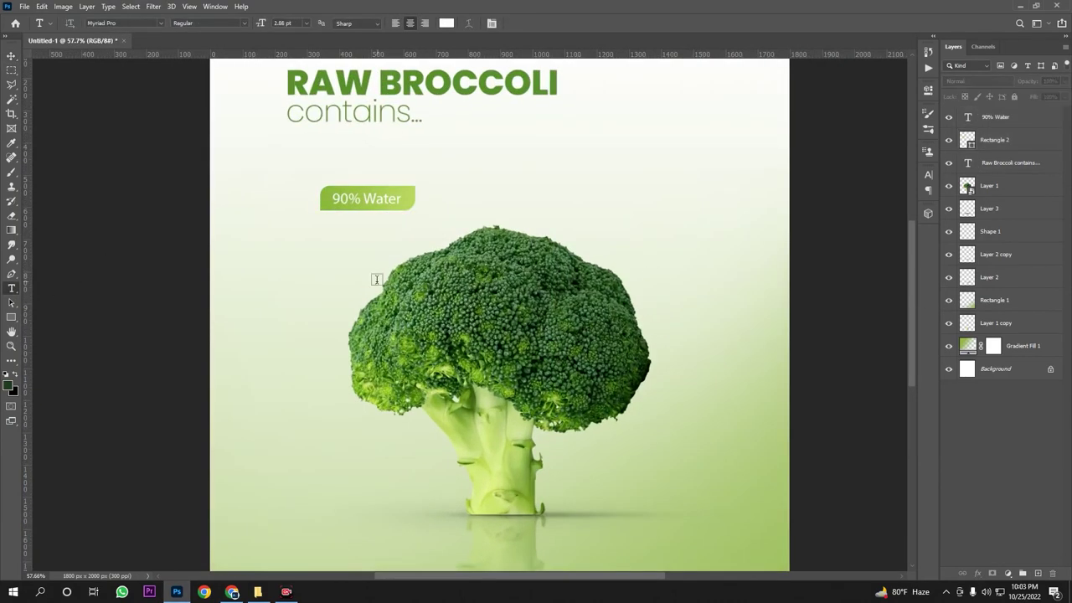
{"action": "left_click", "coordinate": [337, 245]}
{"action": "key", "text": "ctrl+v"}
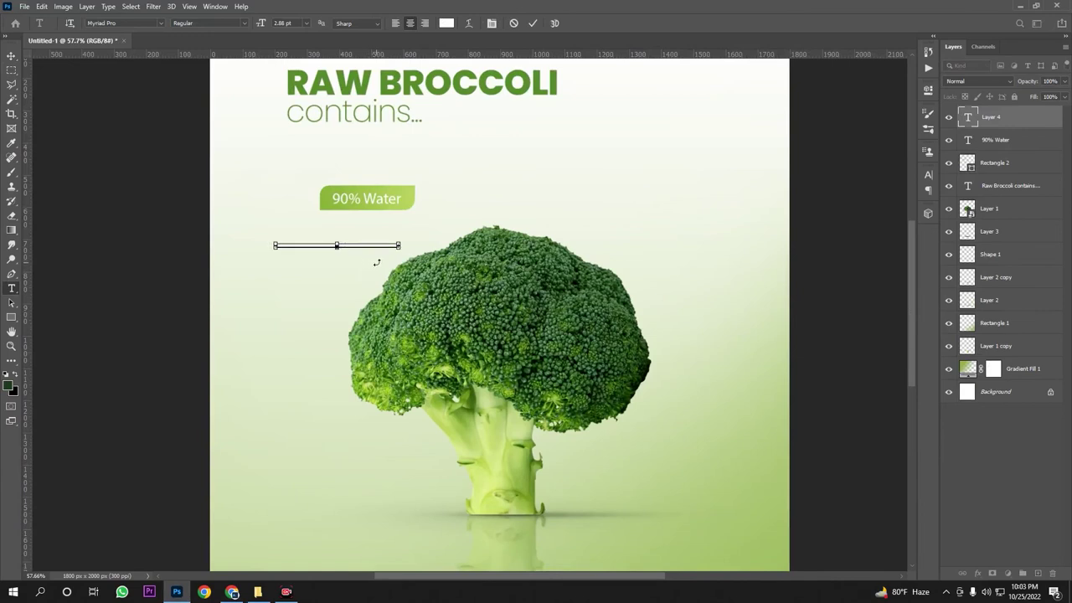
{"action": "left_click", "coordinate": [849, 160]}
Scale the pasted gut-health sentence up to 8.5 pt
{"action": "key", "text": "ctrl+t"}
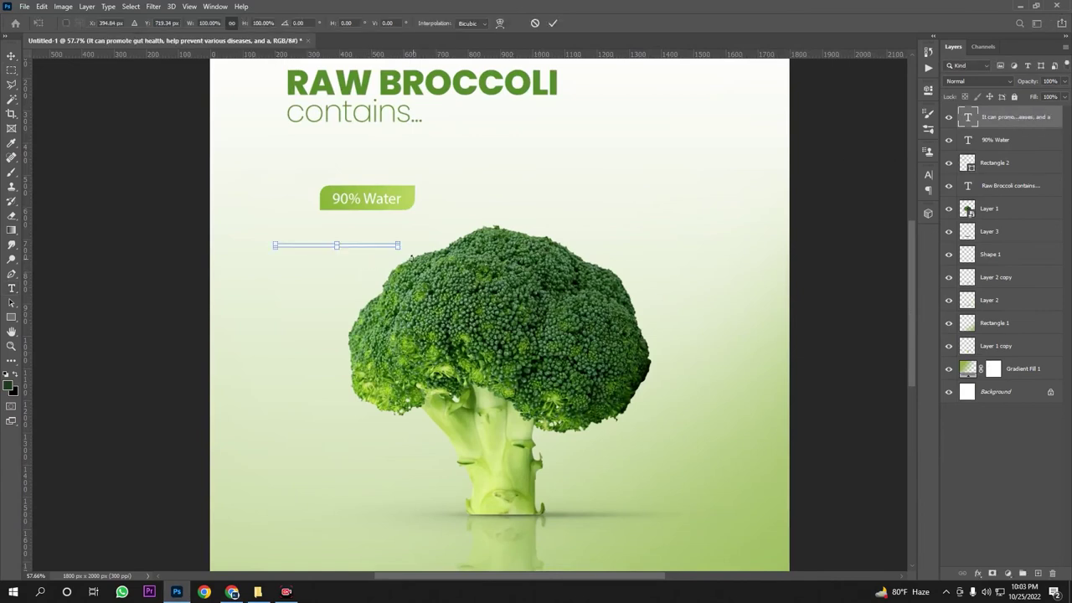
{"action": "left_click_drag", "start_coordinate": [399, 248], "coordinate": [638, 249]}
{"action": "key", "text": "Return"}
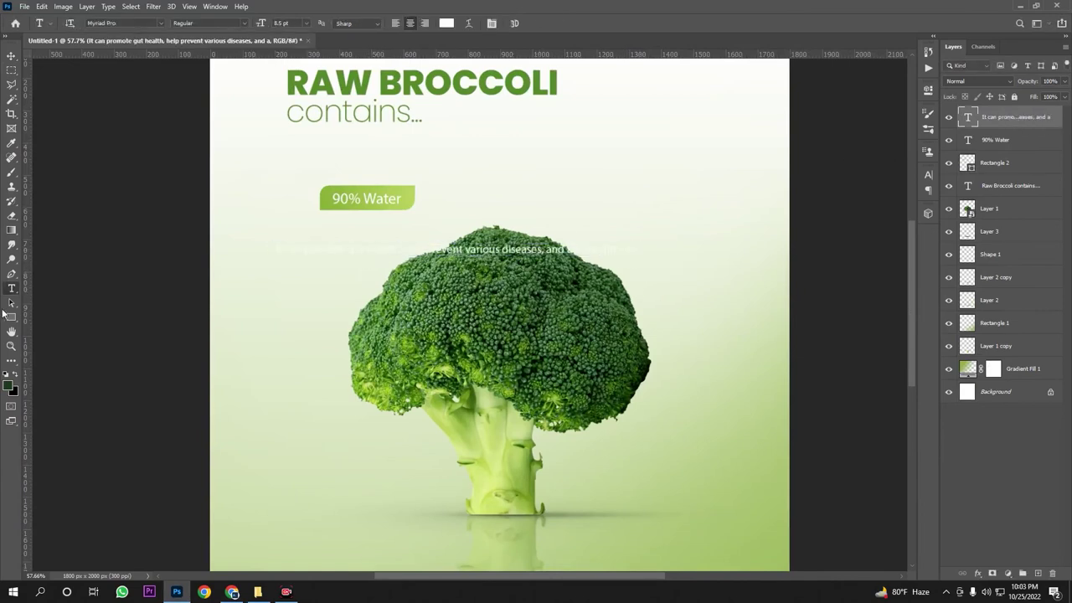
Recolour the gut-health sentence with the green sampled from the "RAW BROCCOLI" headline
{"action": "left_click", "coordinate": [447, 23]}
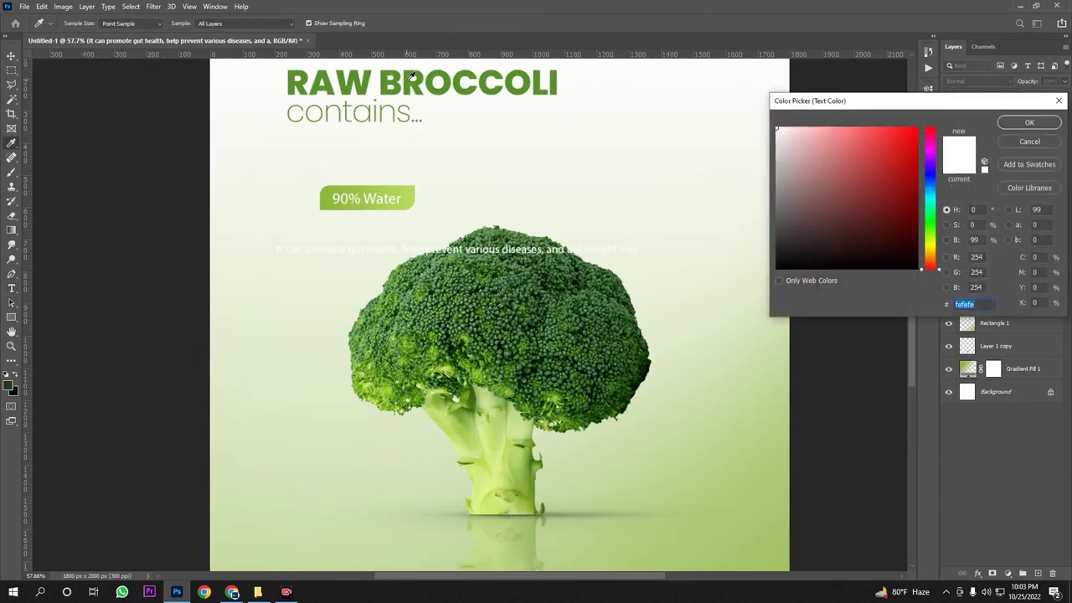
{"action": "left_click", "coordinate": [415, 80]}
{"action": "left_click", "coordinate": [1026, 124]}
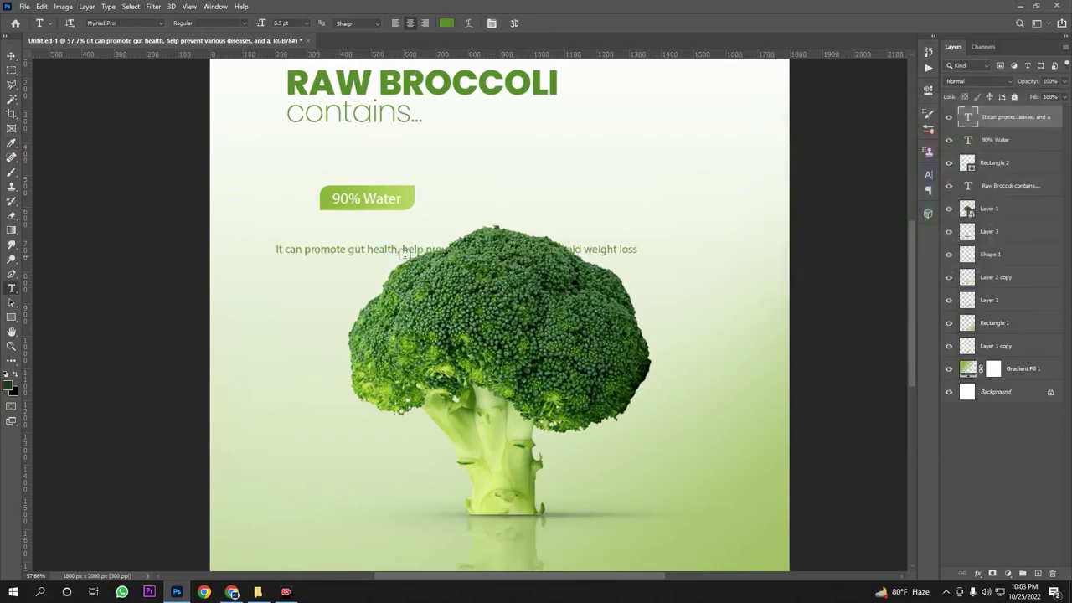
Scale the "90% Water" text and its gradient rectangle together to about 108.5%
{"action": "scroll", "coordinate": [405, 255], "scroll_direction": "up", "scroll_amount": 3}
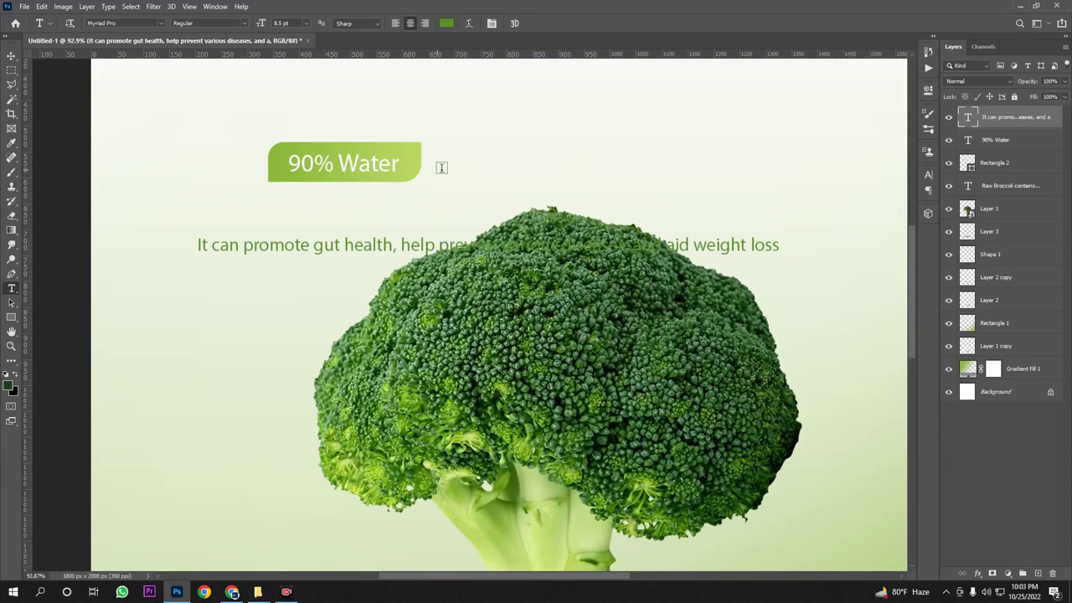
{"action": "left_click", "coordinate": [1001, 140]}
{"action": "left_click", "coordinate": [1004, 163], "text": "shift"}
{"action": "key", "text": "ctrl+t"}
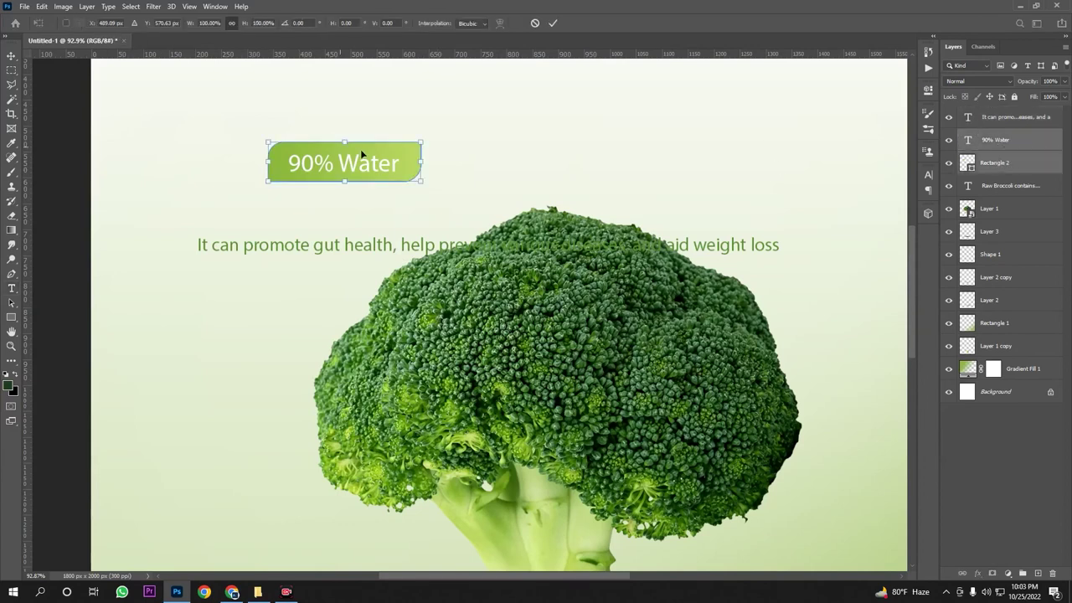
{"action": "mouse_move", "coordinate": [421, 141]}
{"action": "left_mouse_down"}
{"action": "mouse_move", "coordinate": [467, 120]}
{"action": "mouse_move", "coordinate": [434, 139]}
{"action": "left_mouse_up"}
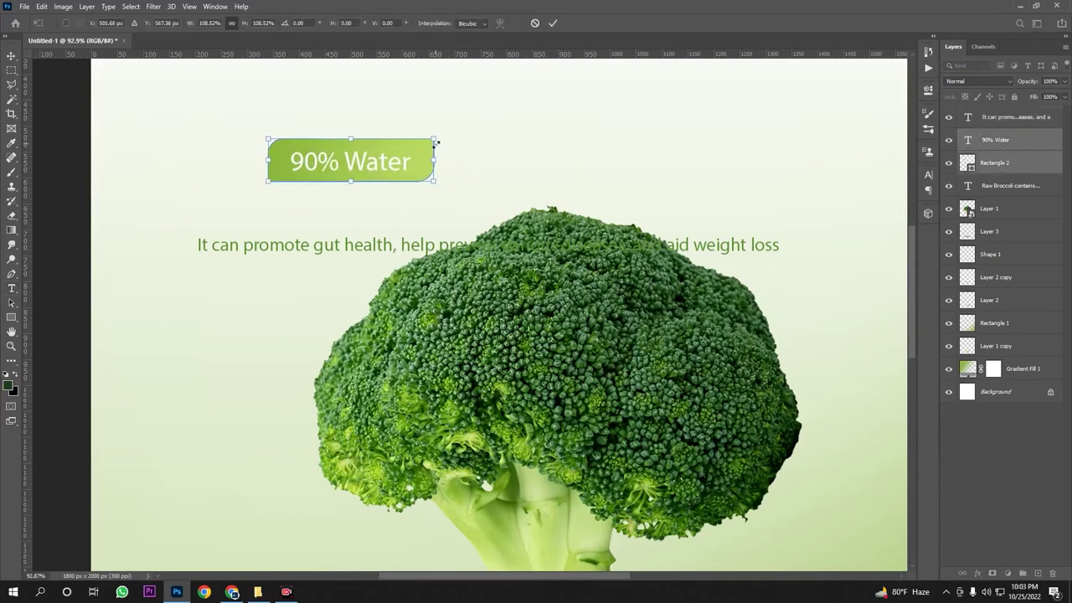
{"action": "key", "text": "Return"}
Scale the gut-health sentence down proportionally to about 76% of its size
{"action": "left_click", "coordinate": [988, 122]}
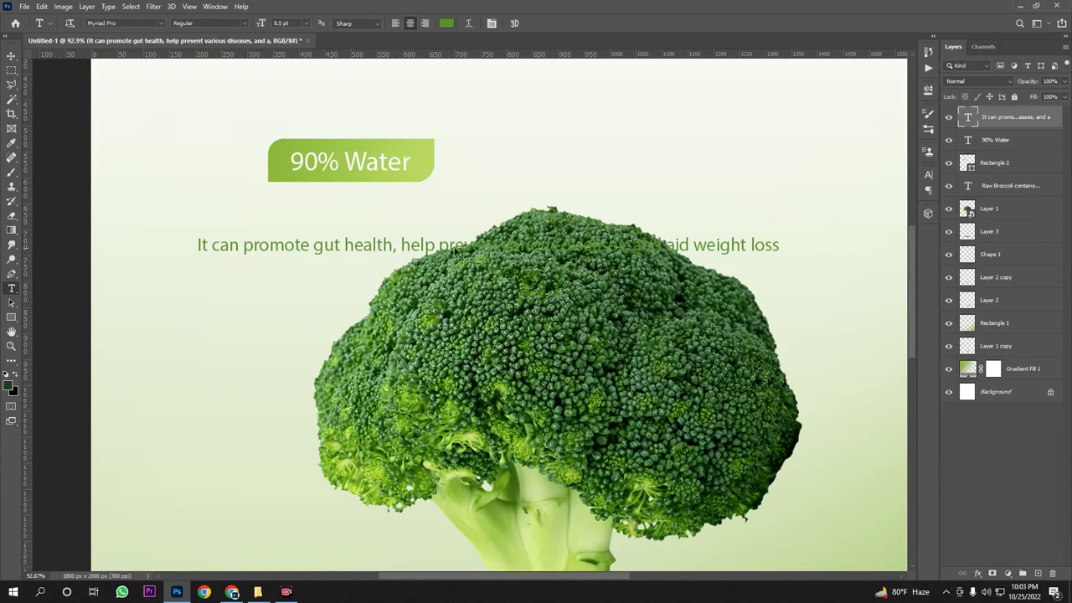
{"action": "key", "text": "ctrl+t"}
{"action": "left_click_drag", "start_coordinate": [780, 259], "coordinate": [646, 242]}
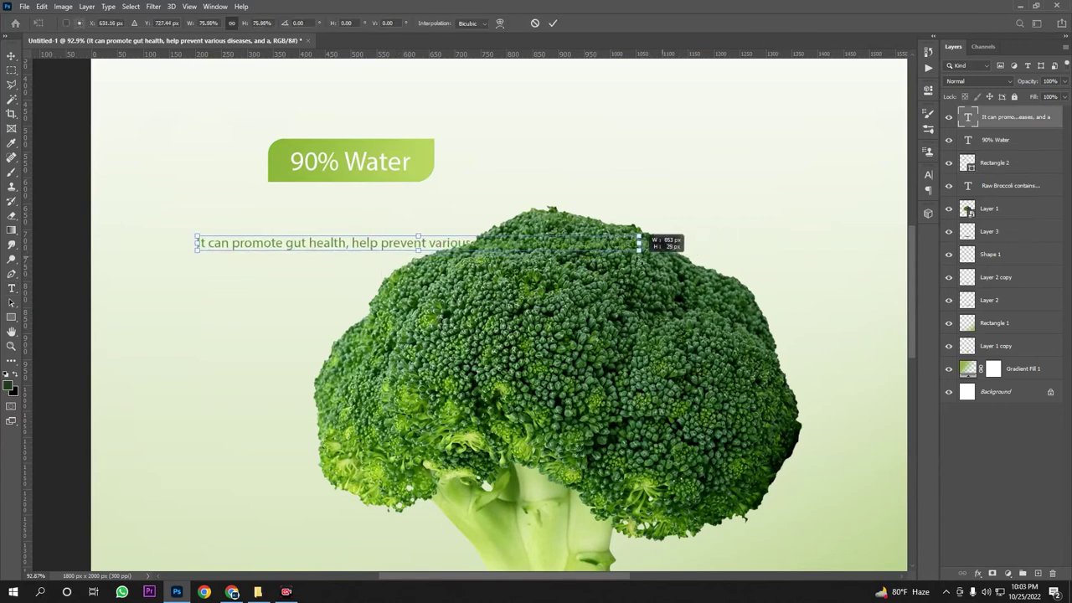
{"action": "key", "text": "Return"}
Break the gut-health sentence before "prevent" and move the text up beside the broccoli, below the "90% Water" label
{"action": "left_click", "coordinate": [382, 242]}
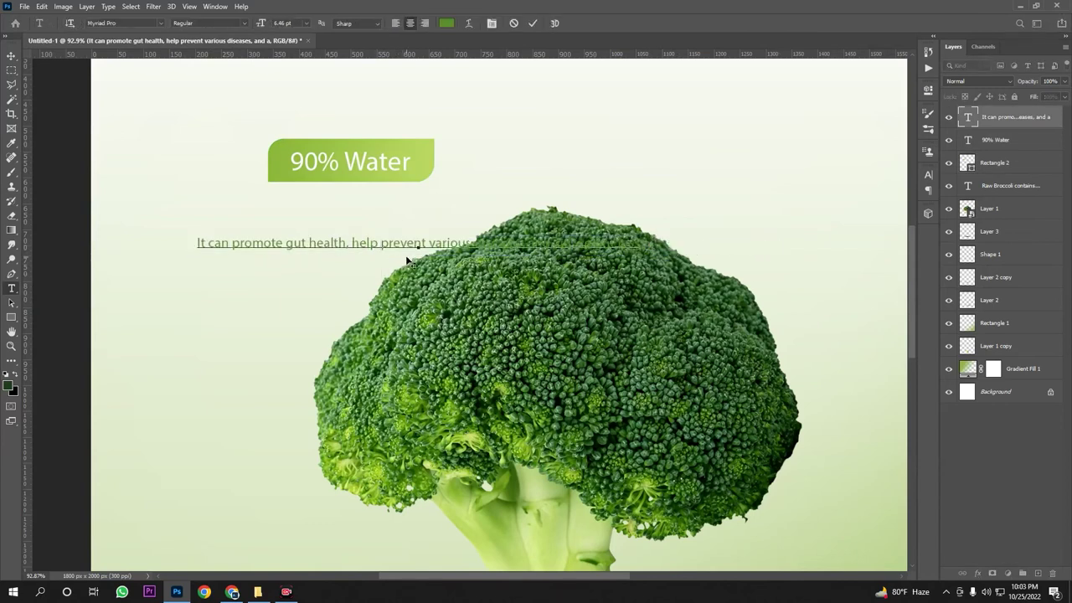
{"action": "key", "text": "Return"}
{"action": "key", "text": "ctrl+Return"}
{"action": "key", "text": "v"}
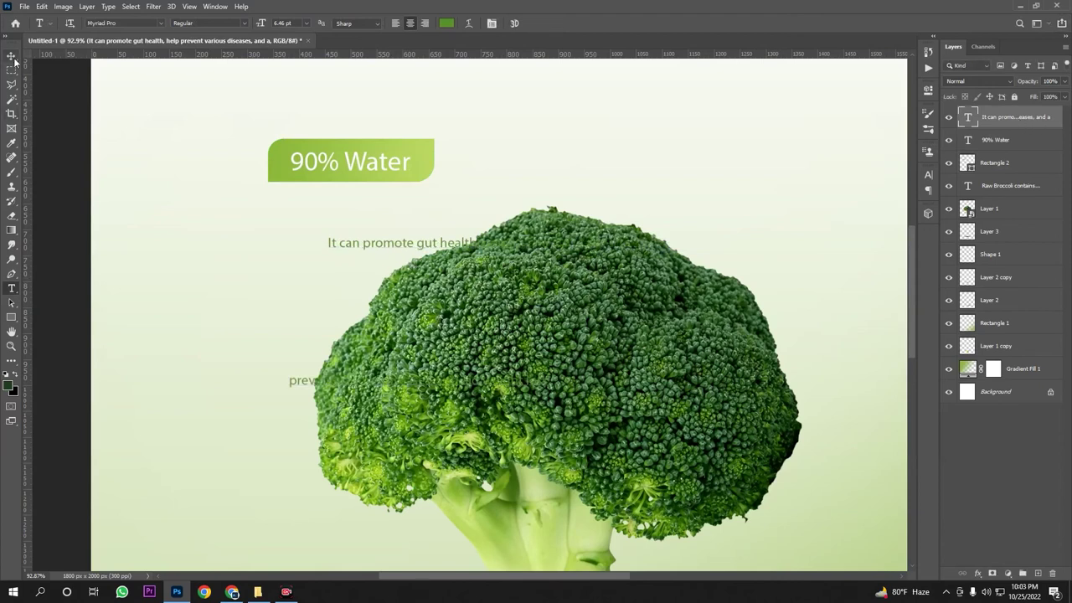
{"action": "left_click_drag", "start_coordinate": [359, 239], "coordinate": [216, 223]}
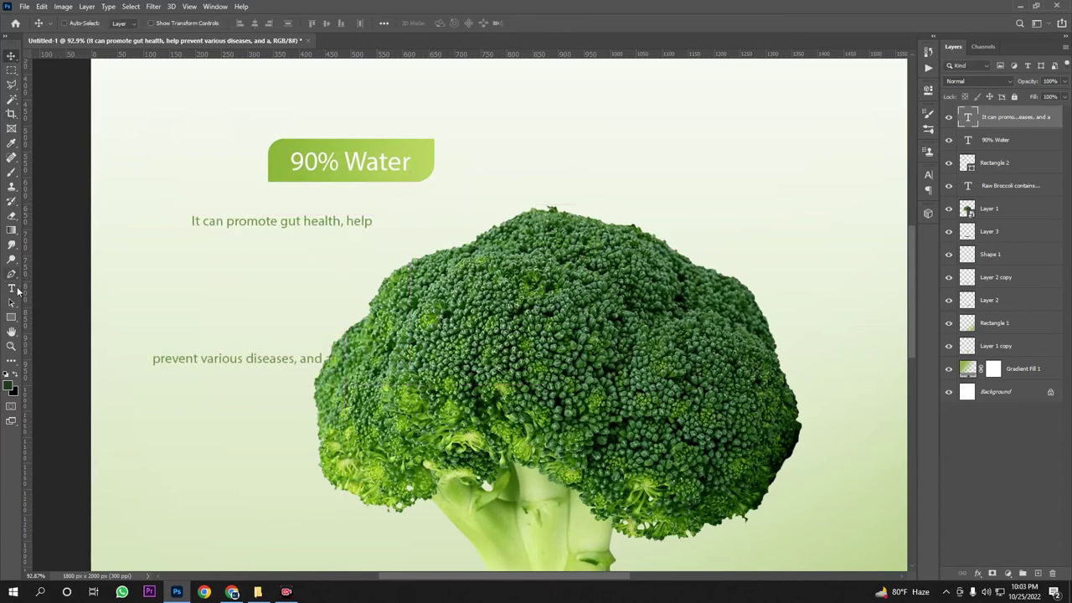
Set the leading of the gut-health text to Auto
{"action": "left_click", "coordinate": [18, 291]}
{"action": "left_click", "coordinate": [492, 24]}
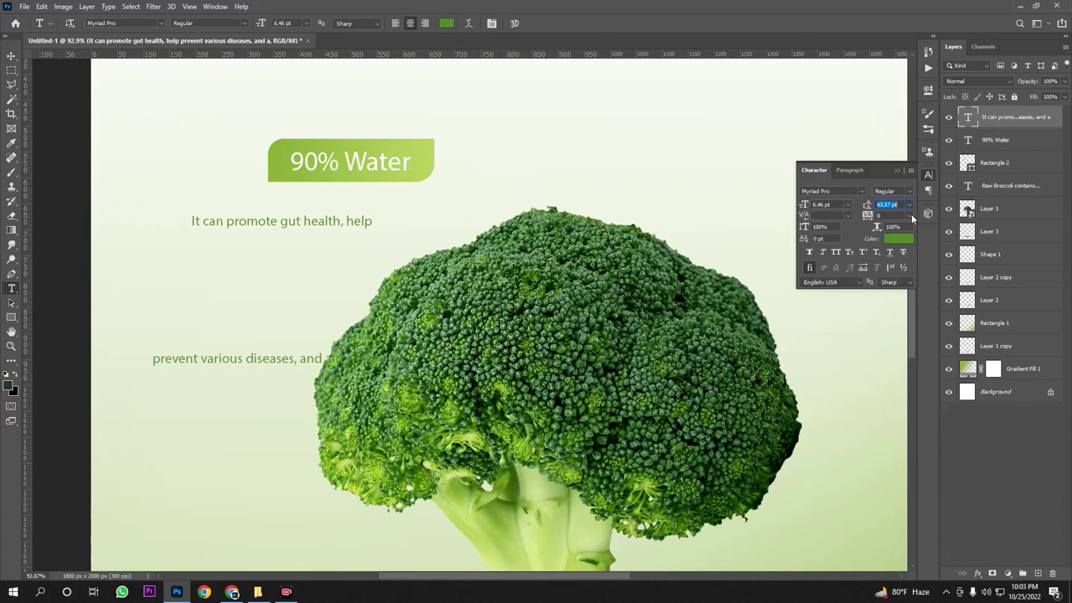
{"action": "left_click", "coordinate": [910, 216]}
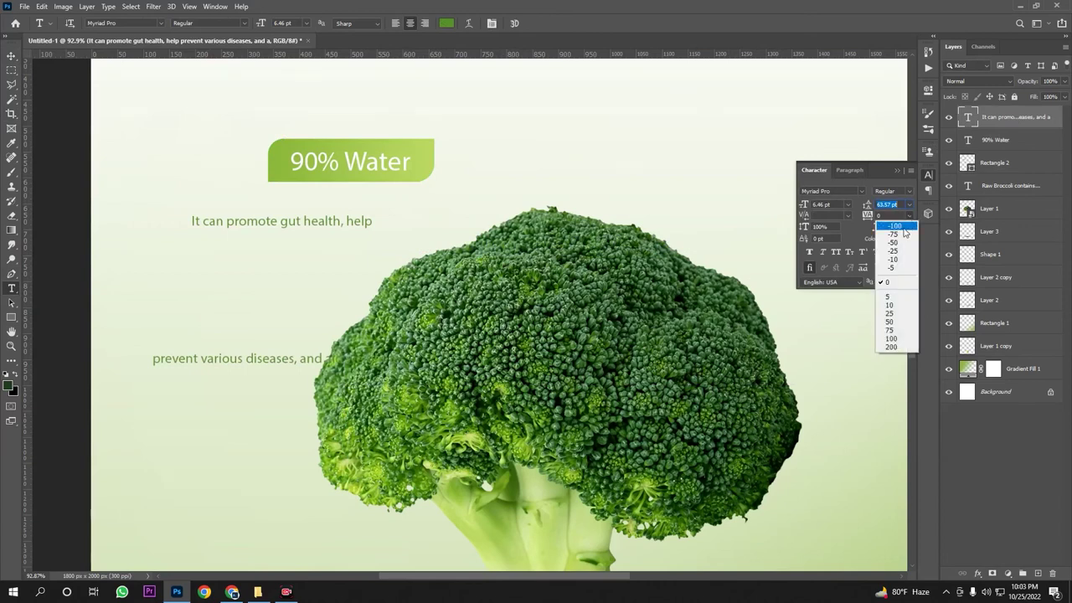
{"action": "left_click", "coordinate": [1021, 124]}
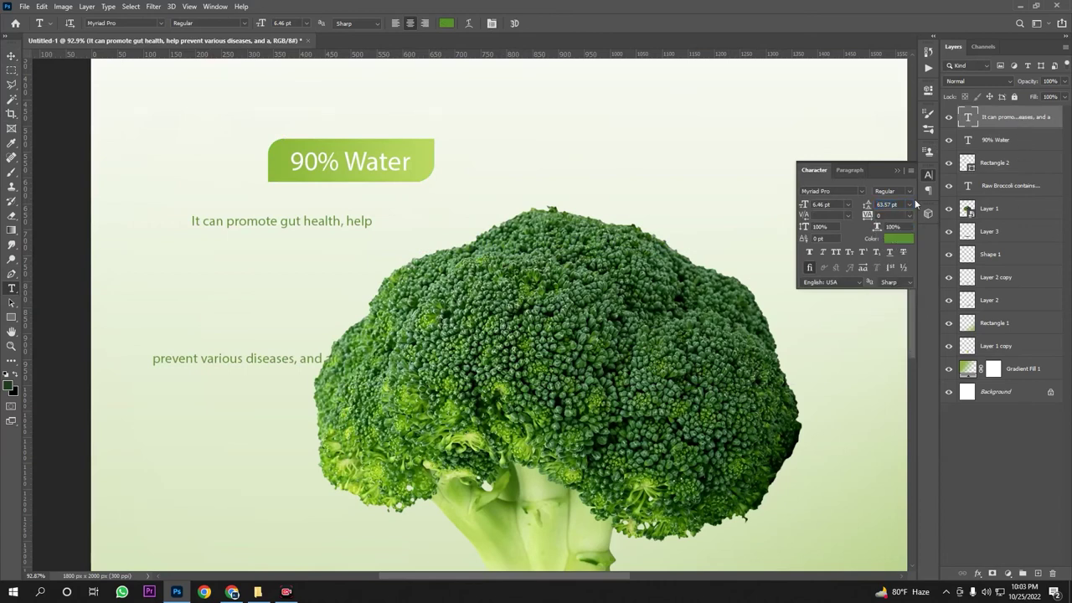
{"action": "left_click", "coordinate": [909, 204]}
{"action": "left_click", "coordinate": [898, 218]}
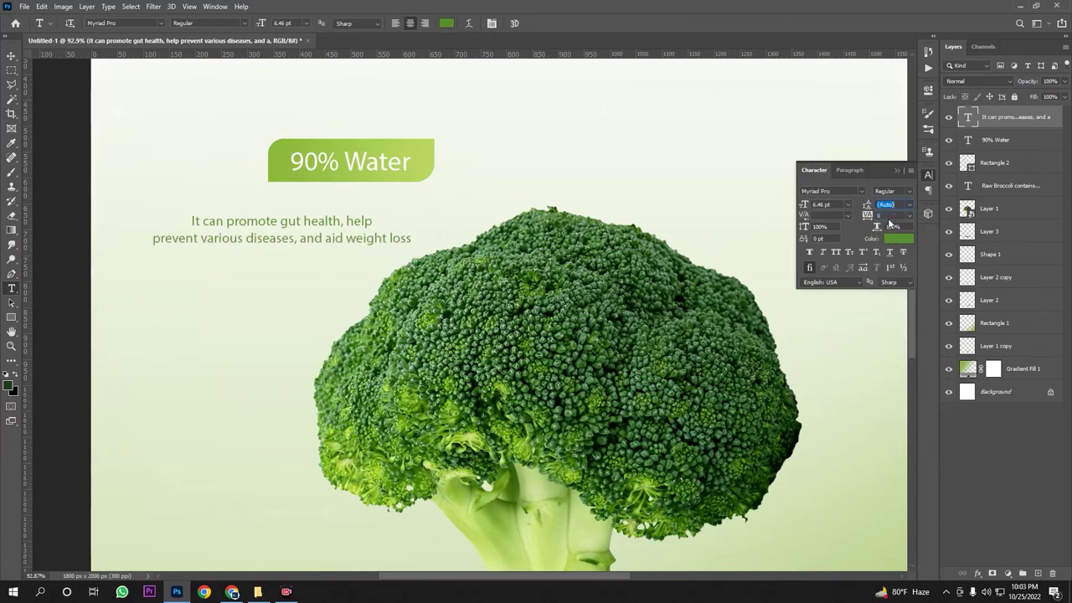
Break the gut-health text before "aid weight loss" to form a third line and left-align the paragraph
{"action": "left_click", "coordinate": [327, 239]}
{"action": "key", "text": "Return"}
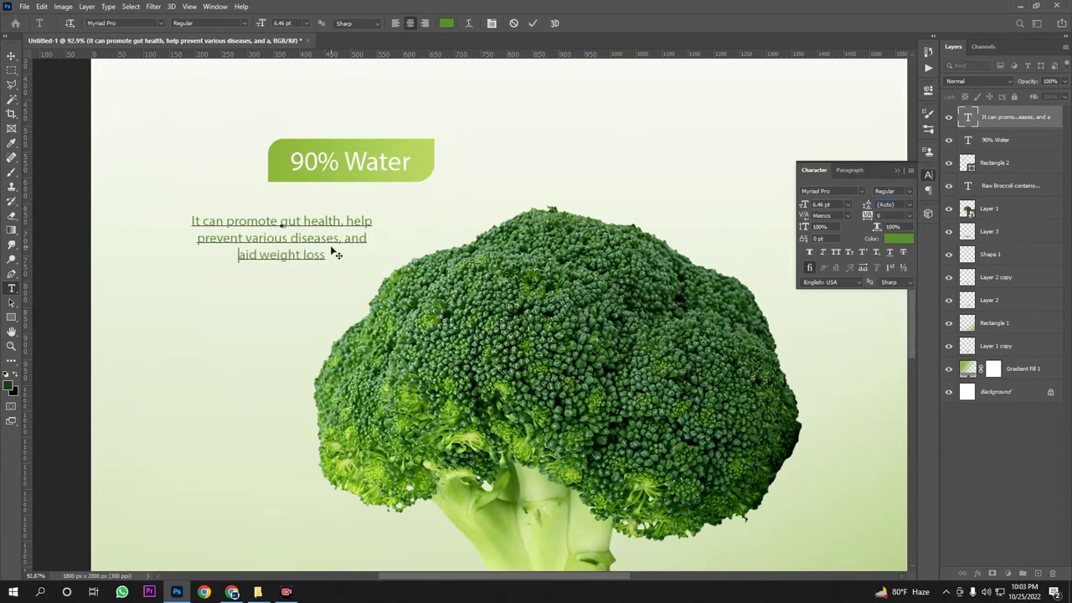
{"action": "left_click", "coordinate": [1020, 124]}
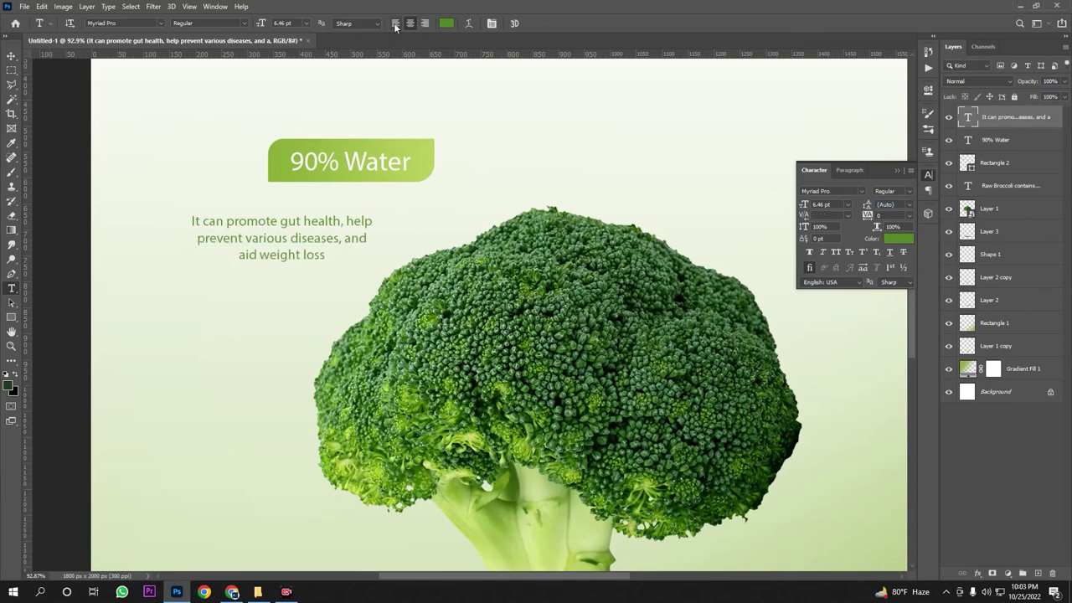
{"action": "left_click", "coordinate": [395, 22]}
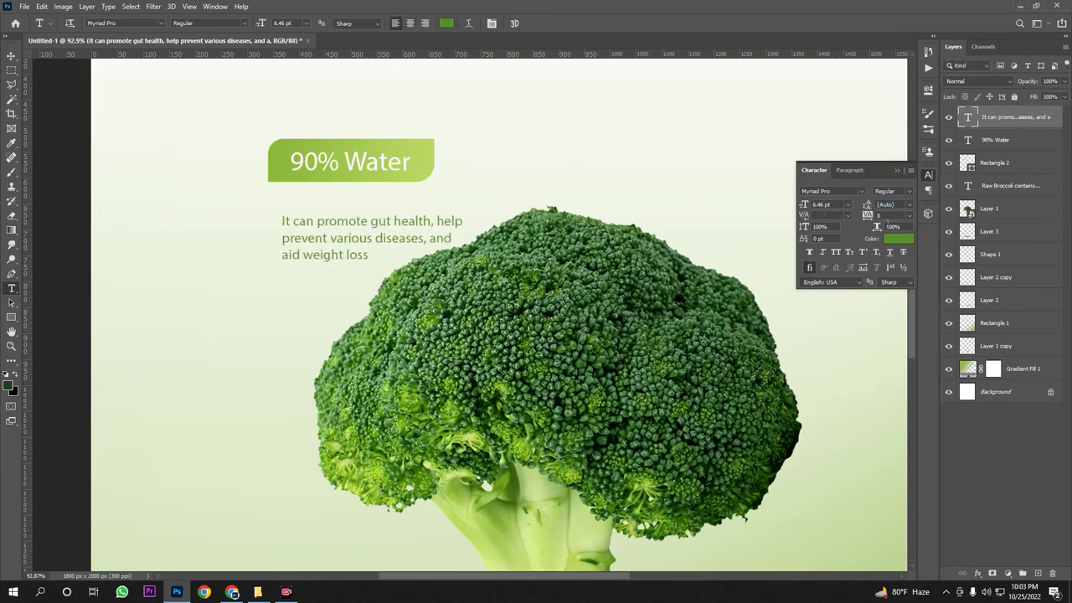
Tighten the leading of the three-line gut-health text to 6 pt
{"action": "left_click", "coordinate": [908, 207]}
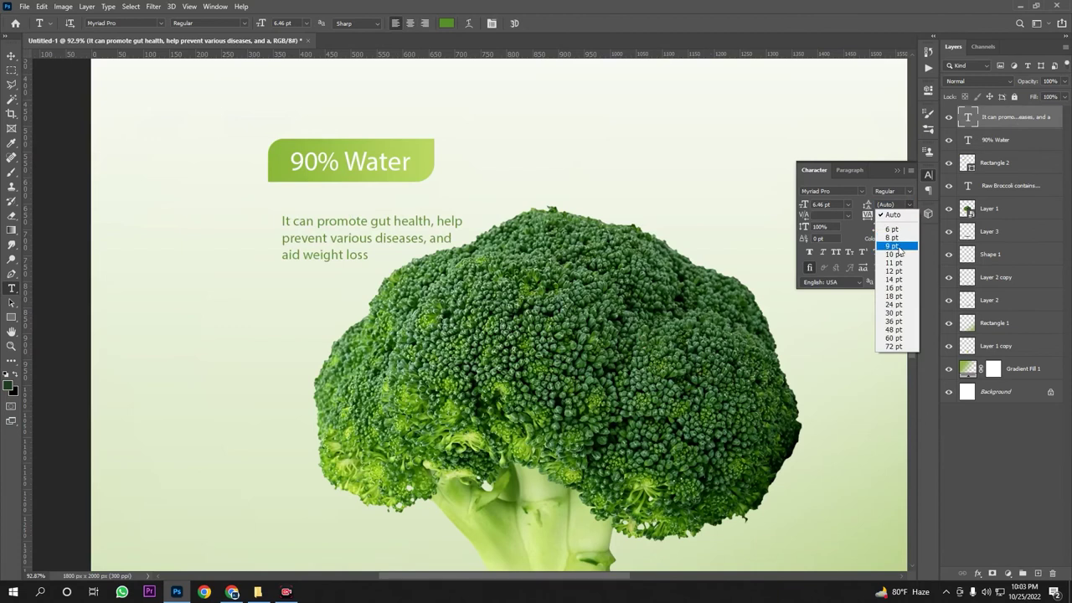
{"action": "left_click", "coordinate": [901, 251]}
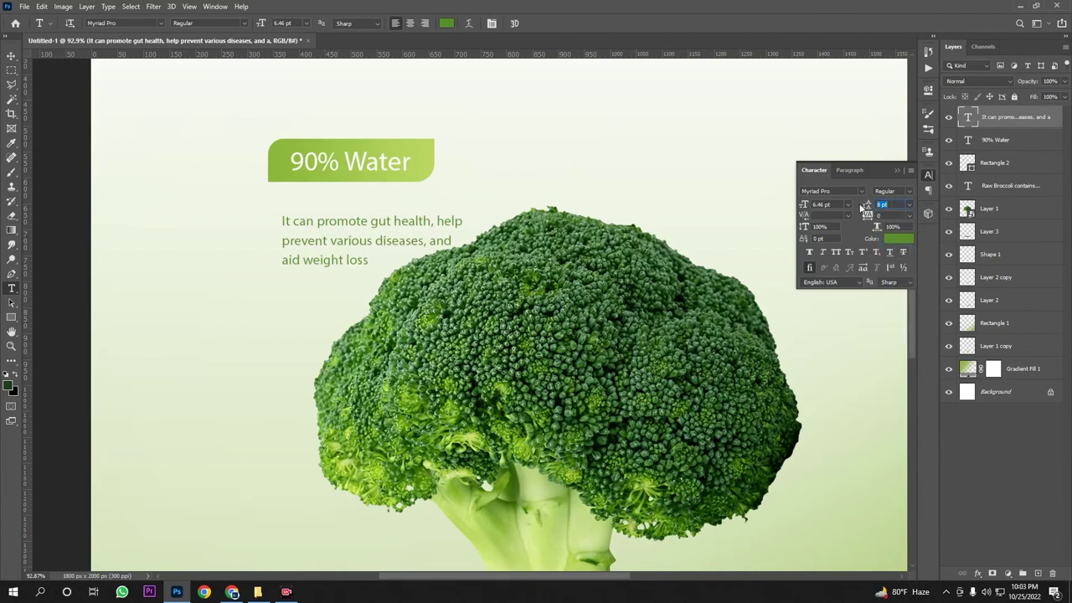
{"action": "key", "text": "Down"}
{"action": "key", "text": "Down"}
{"action": "key", "text": "Down"}
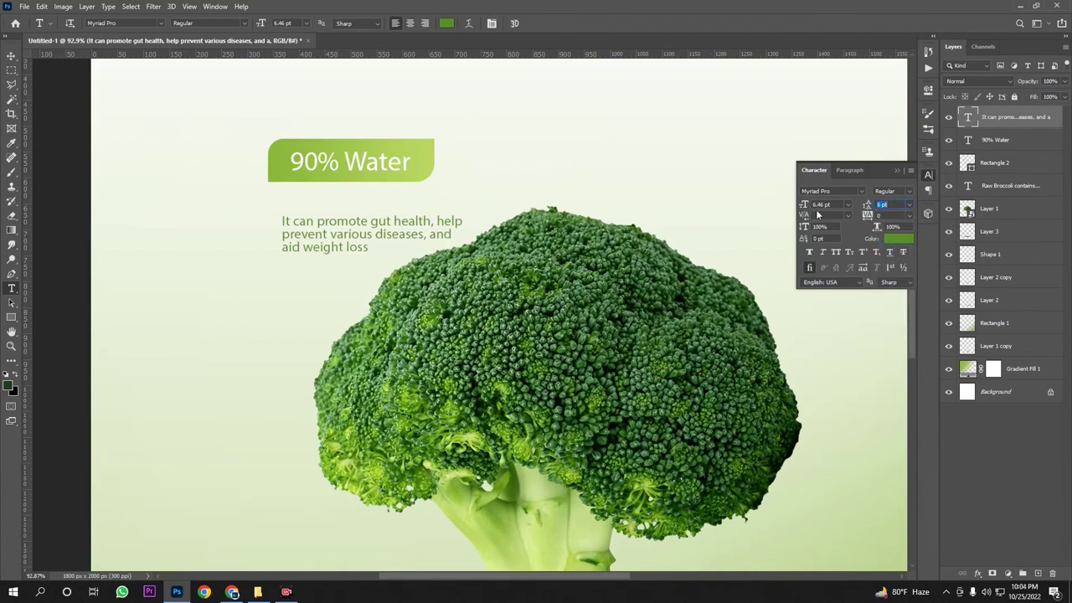
Move the gut-health text directly under the "90% Water" label, flush with the label's left edge
{"action": "left_click", "coordinate": [10, 55]}
{"action": "scroll", "coordinate": [363, 180], "scroll_direction": "down", "scroll_amount": 5}
{"action": "left_click_drag", "start_coordinate": [382, 209], "coordinate": [373, 192]}
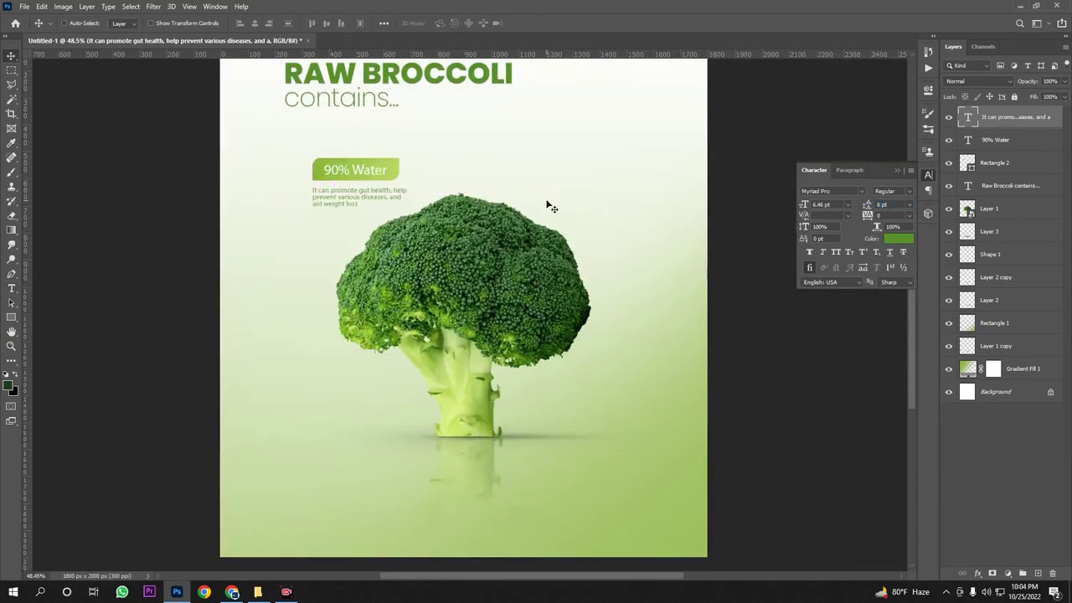
{"action": "scroll", "coordinate": [486, 234], "scroll_direction": "down", "scroll_amount": 2}
{"action": "scroll", "coordinate": [511, 242], "scroll_direction": "up", "scroll_amount": 2}
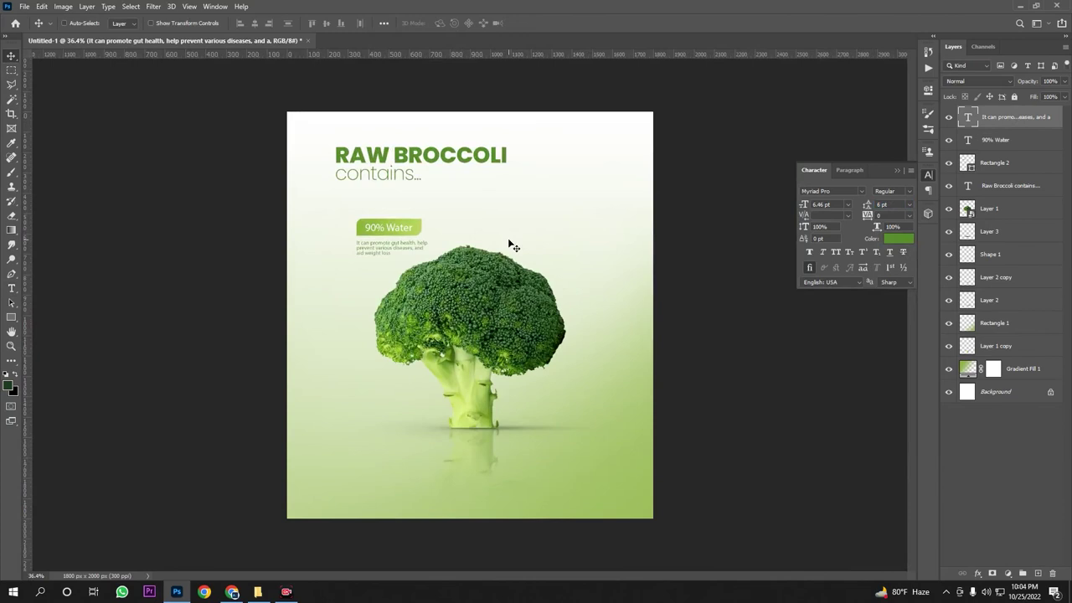
Draw a bent pointer path with the Pen tool from the "90% Water" label's right edge down to the broccoli's crown, about 186 × 128 px
{"action": "scroll", "coordinate": [452, 228], "scroll_direction": "up", "scroll_amount": 2}
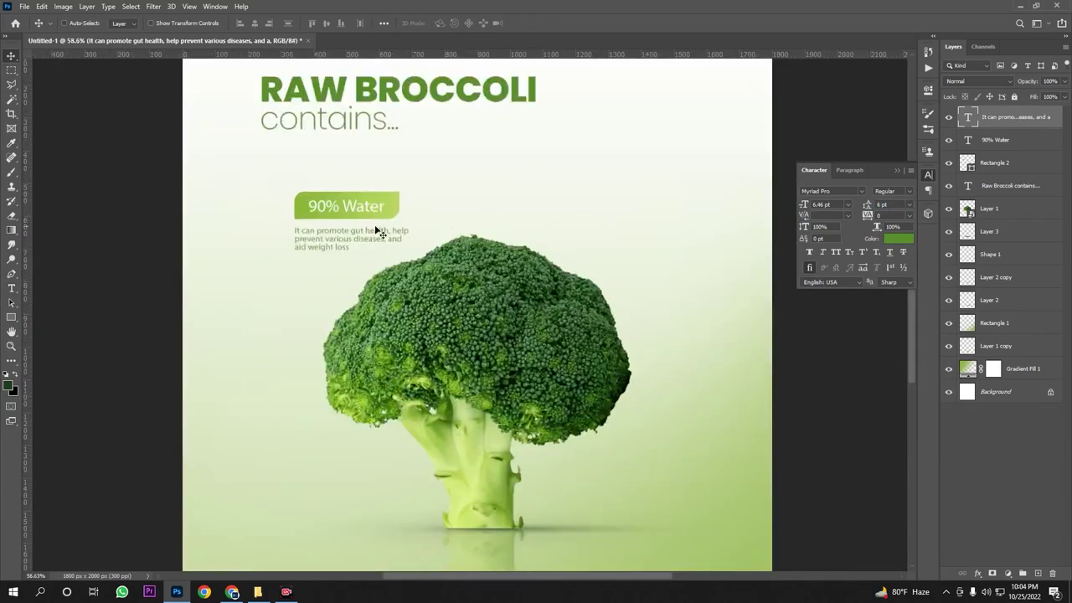
{"action": "left_click", "coordinate": [11, 274]}
{"action": "scroll", "coordinate": [433, 230], "scroll_direction": "up", "scroll_amount": 4}
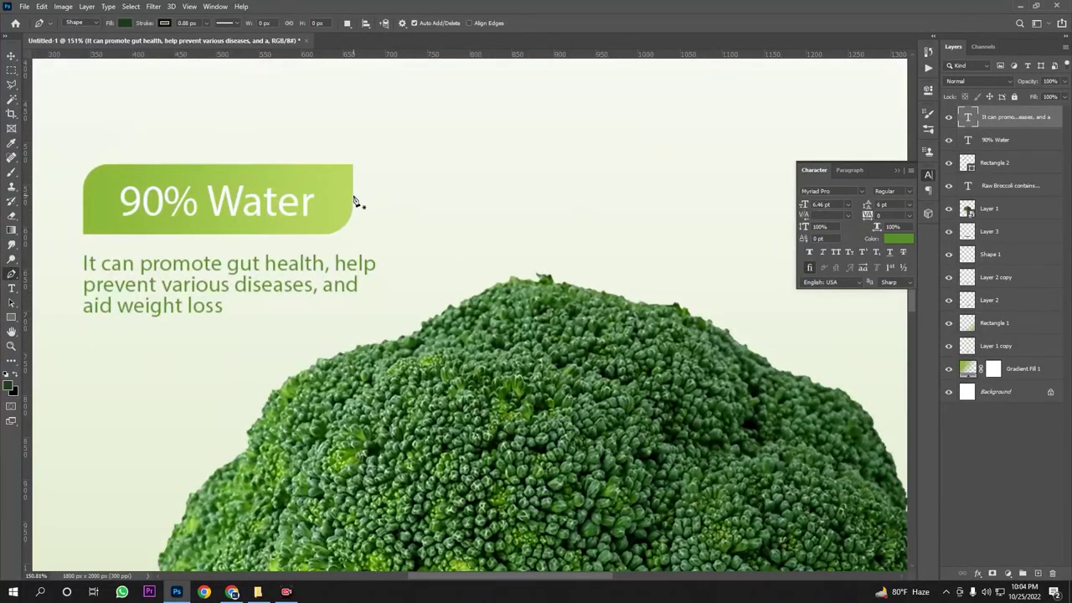
{"action": "left_click", "coordinate": [353, 196]}
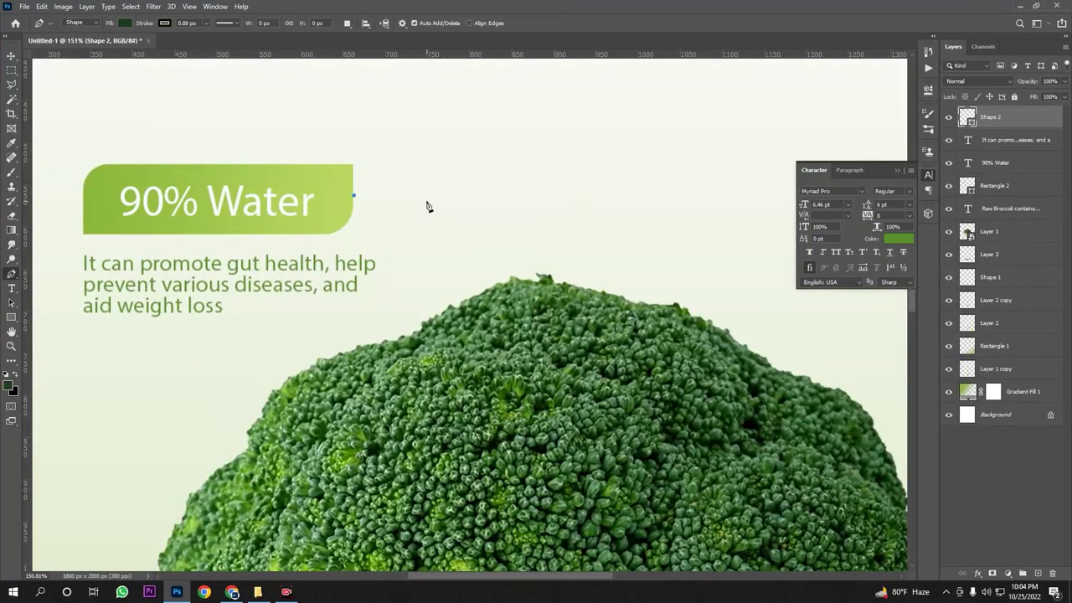
{"action": "left_click", "coordinate": [427, 195]}
{"action": "left_click", "coordinate": [511, 303]}
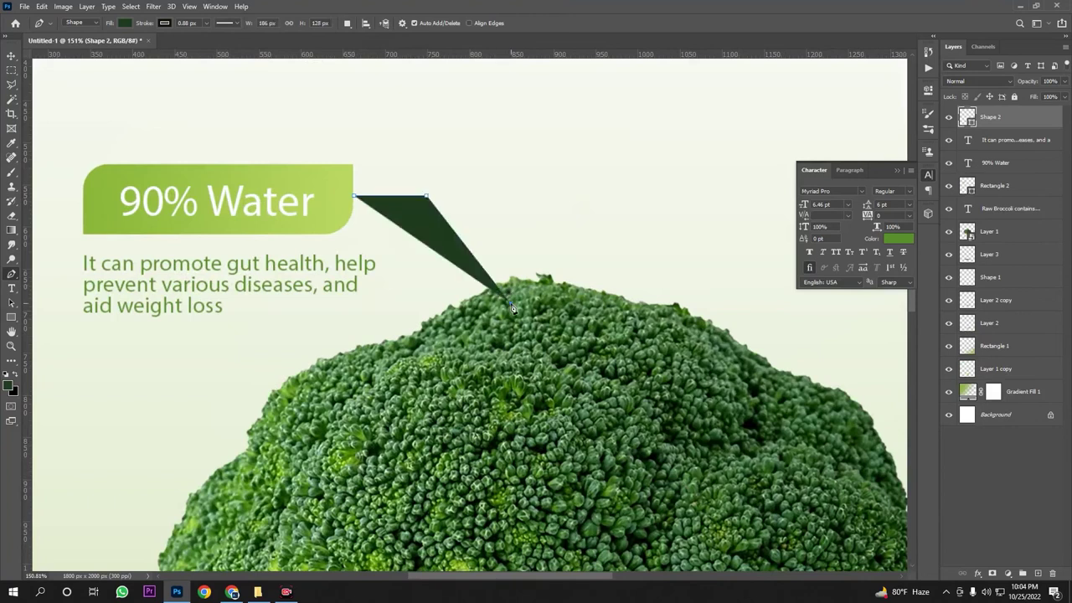
Give the pointer path a light green 1 px stroke and no fill
{"action": "left_click", "coordinate": [166, 23]}
{"action": "left_click", "coordinate": [121, 81]}
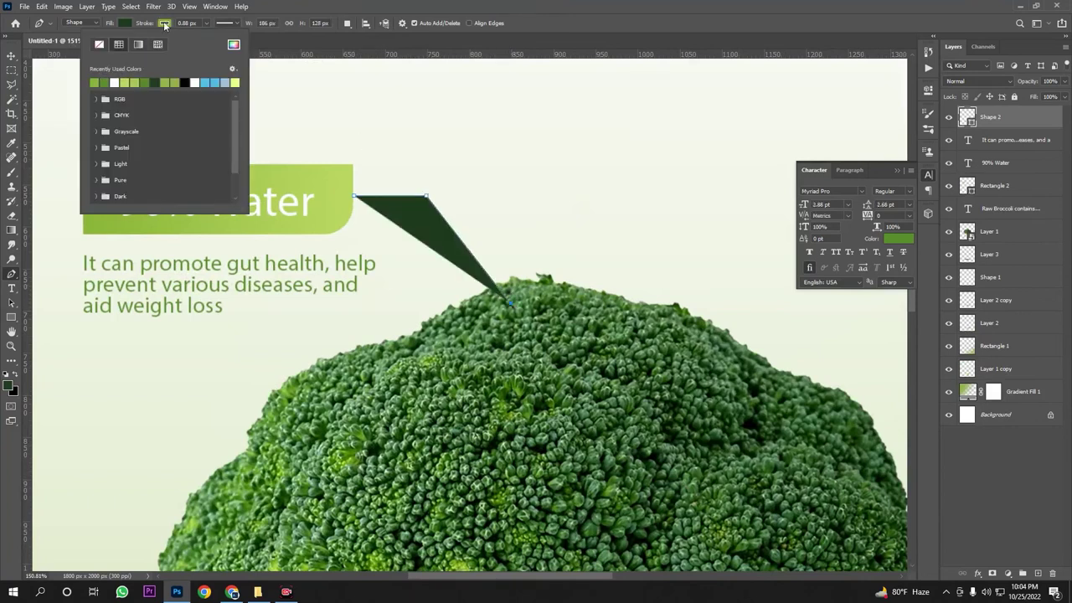
{"action": "left_click", "coordinate": [189, 22]}
{"action": "type", "text": "4"}
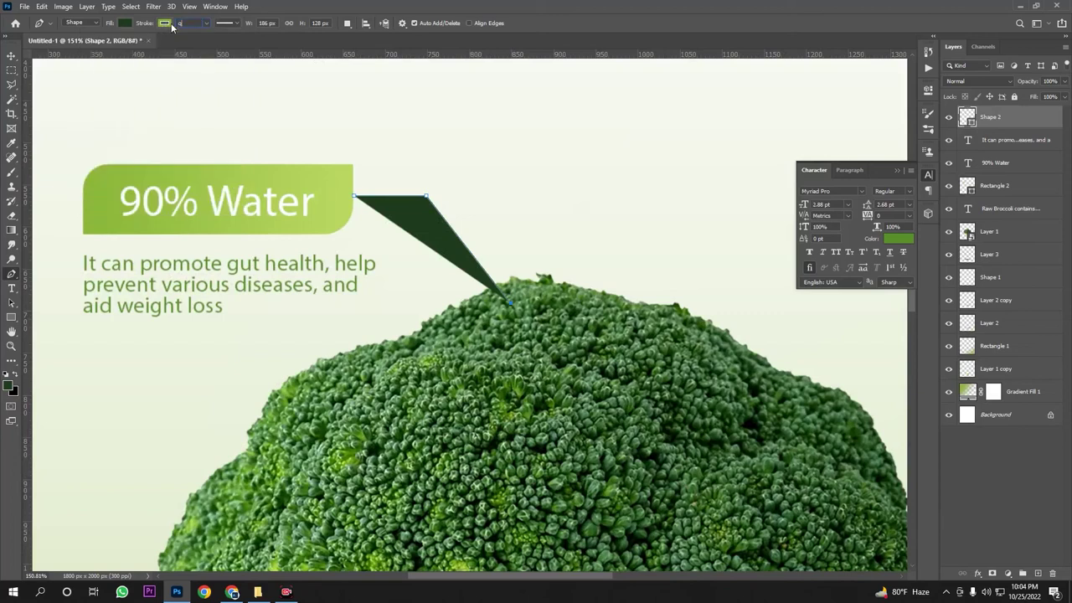
{"action": "left_click", "coordinate": [128, 25]}
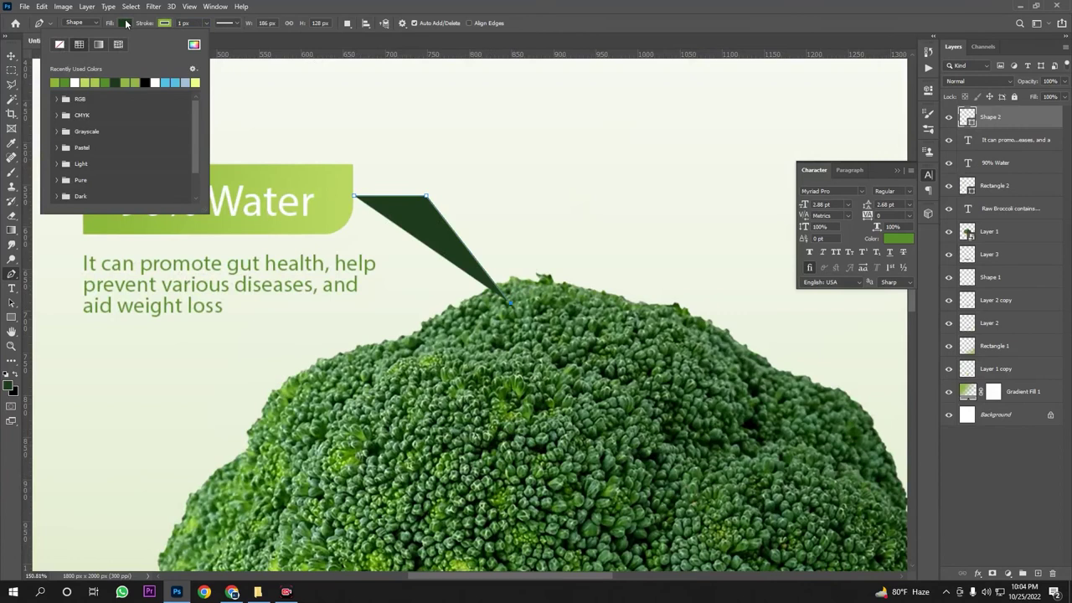
{"action": "left_click", "coordinate": [60, 44]}
{"action": "left_click", "coordinate": [11, 56]}
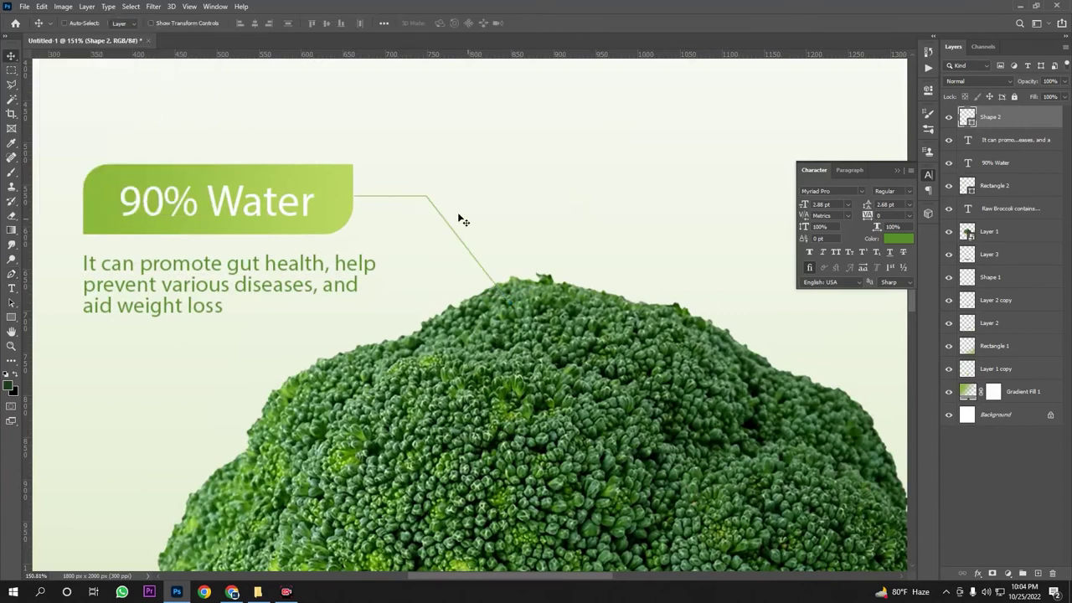
Draw a small circle with the Ellipse tool near the pointer line's end at the top of the broccoli
{"action": "scroll", "coordinate": [491, 278], "scroll_direction": "down", "scroll_amount": 3}
{"action": "scroll", "coordinate": [489, 279], "scroll_direction": "down", "scroll_amount": 3}
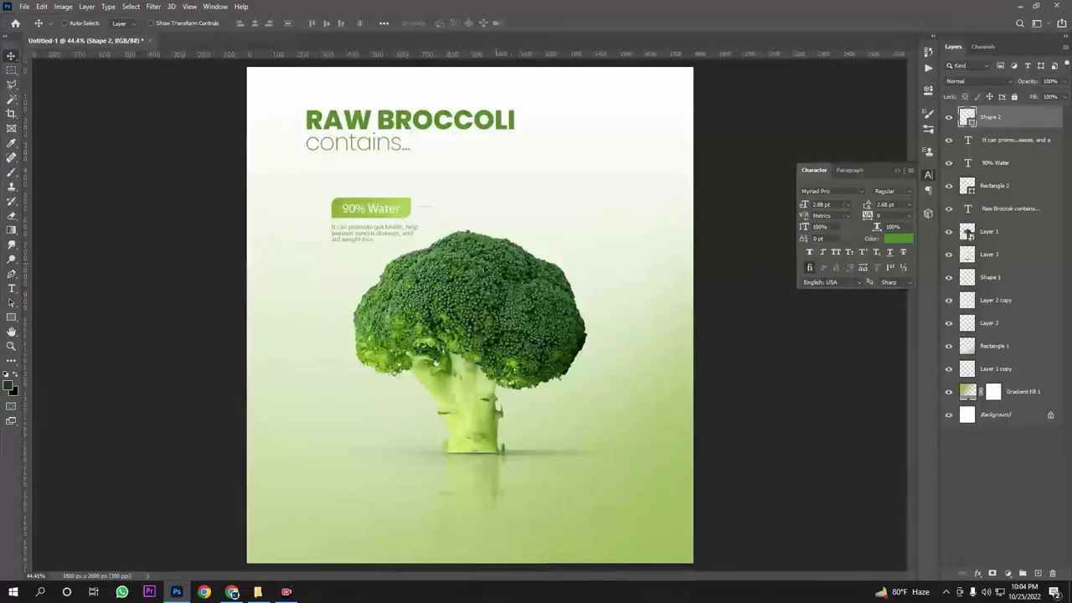
{"action": "scroll", "coordinate": [467, 254], "scroll_direction": "up", "scroll_amount": 1}
{"action": "scroll", "coordinate": [466, 254], "scroll_direction": "up", "scroll_amount": 10}
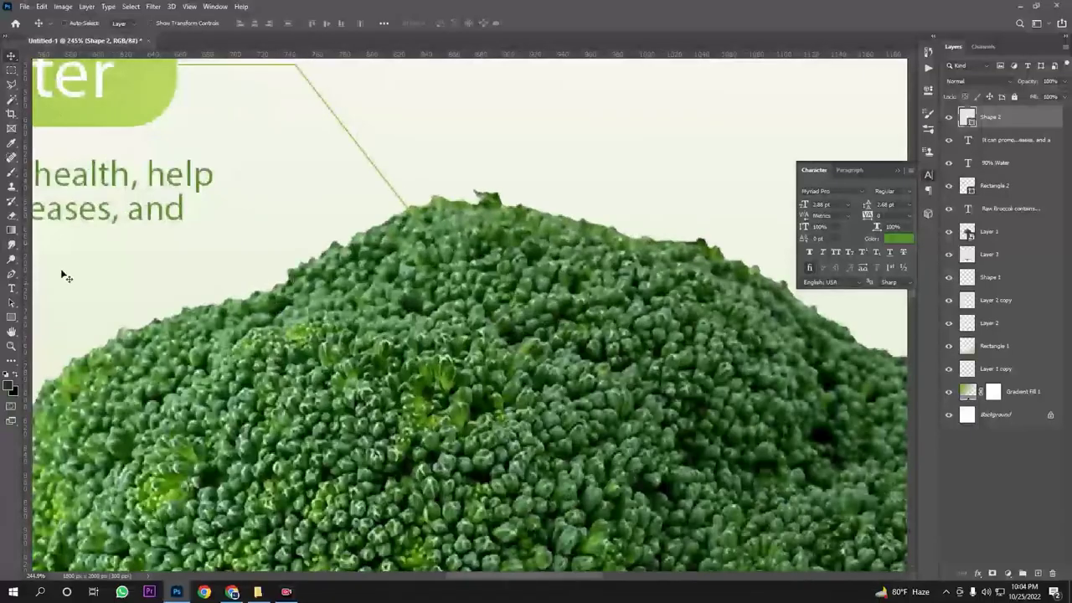
{"action": "left_click", "coordinate": [10, 316]}
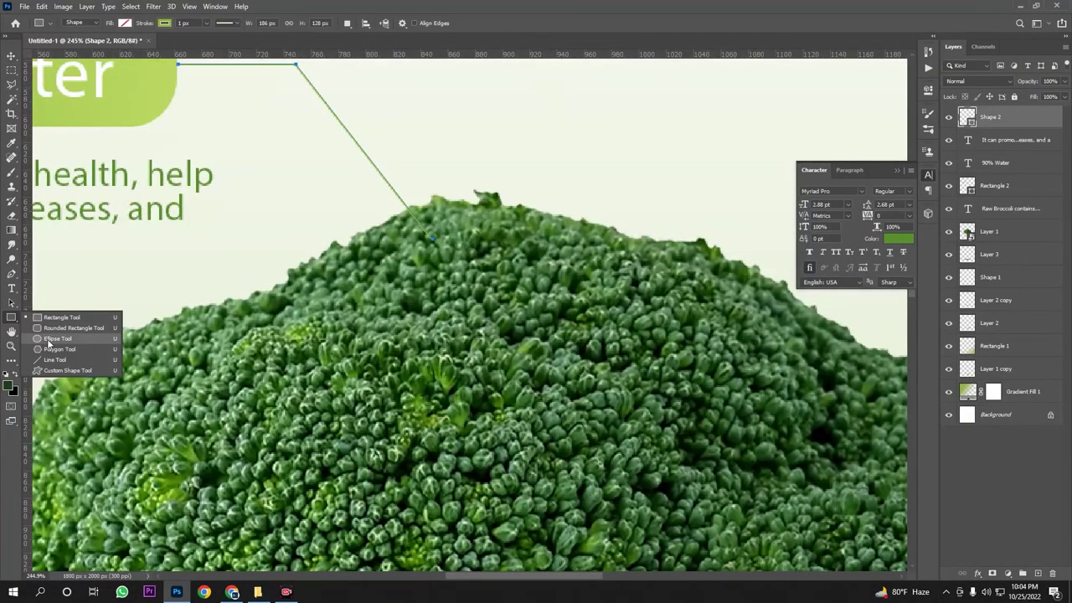
{"action": "left_click", "coordinate": [58, 339]}
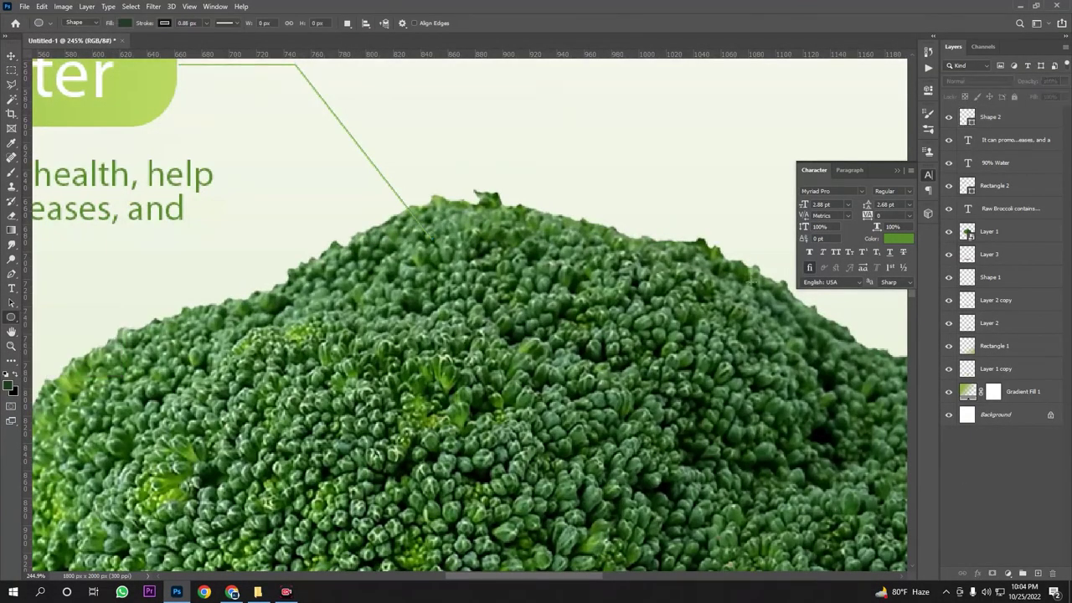
{"action": "left_click_drag", "start_coordinate": [453, 192], "coordinate": [472, 197]}
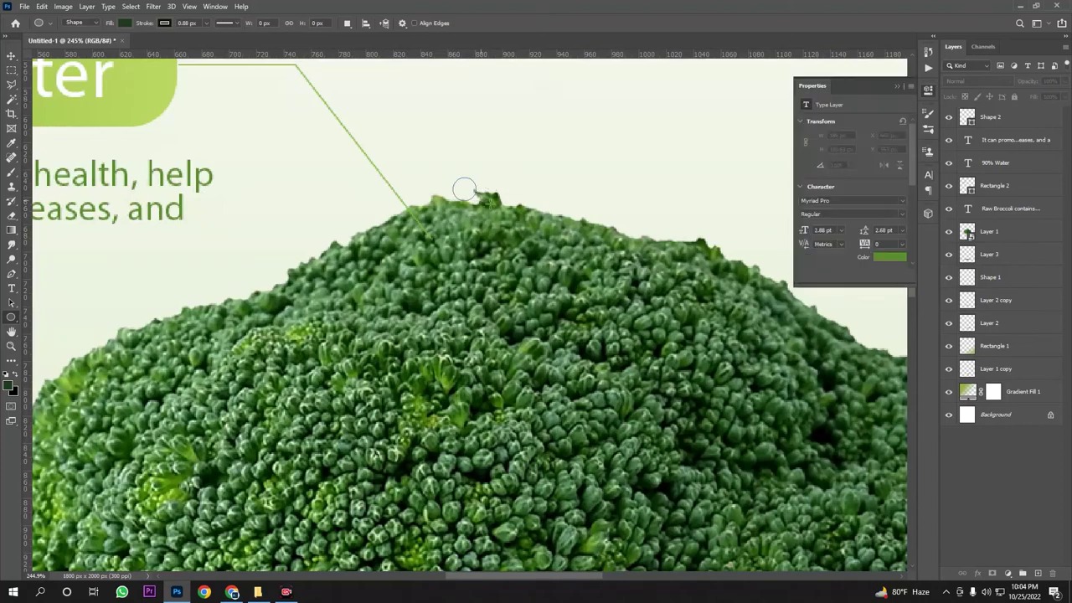
Remove the small circle's stroke and give it a white fill
{"action": "left_click", "coordinate": [163, 24]}
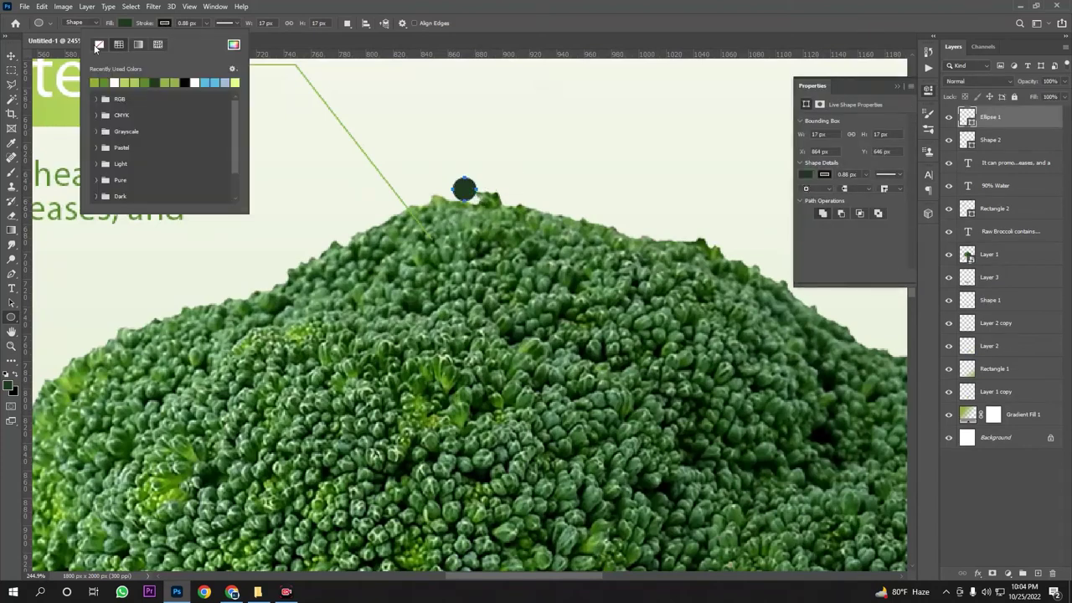
{"action": "left_click", "coordinate": [96, 46]}
{"action": "left_click", "coordinate": [122, 25]}
{"action": "left_click", "coordinate": [78, 82]}
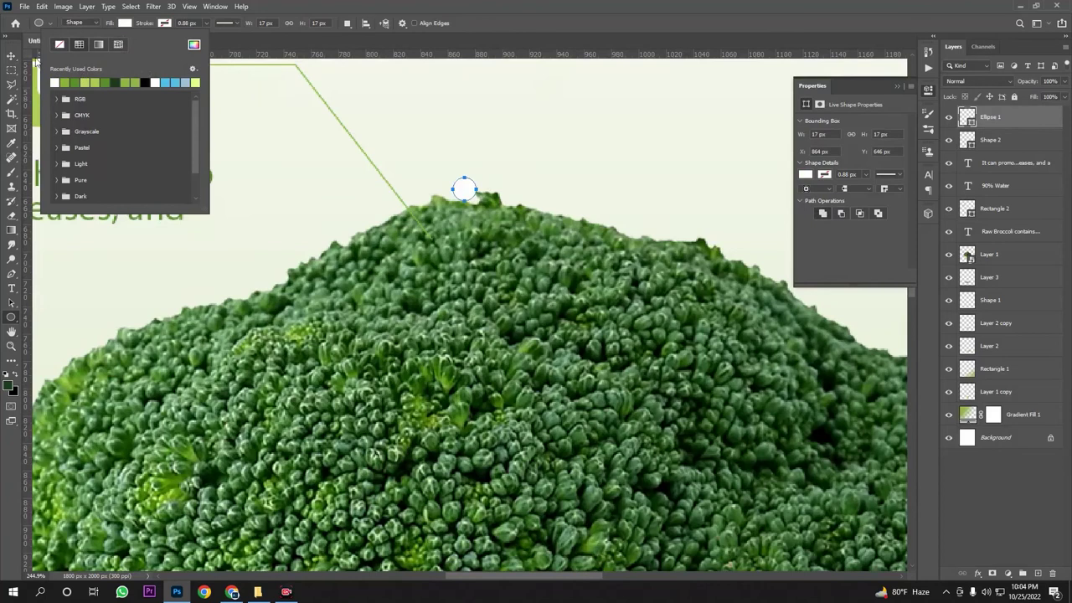
Move the white circle onto the pointer line's end on the crown and place its layer beneath the line
{"action": "left_click", "coordinate": [11, 55]}
{"action": "left_click_drag", "start_coordinate": [465, 191], "coordinate": [433, 241]}
{"action": "left_click_drag", "start_coordinate": [1015, 125], "coordinate": [1009, 149]}
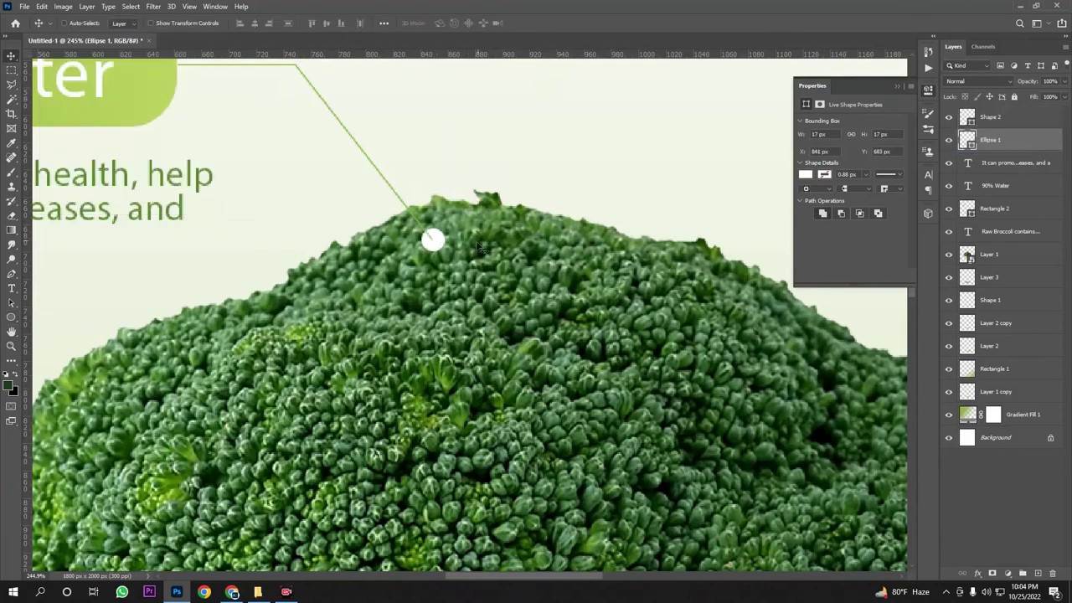
{"action": "scroll", "coordinate": [463, 265], "scroll_direction": "down", "scroll_amount": 5}
{"action": "scroll", "coordinate": [463, 265], "scroll_direction": "up", "scroll_amount": 5}
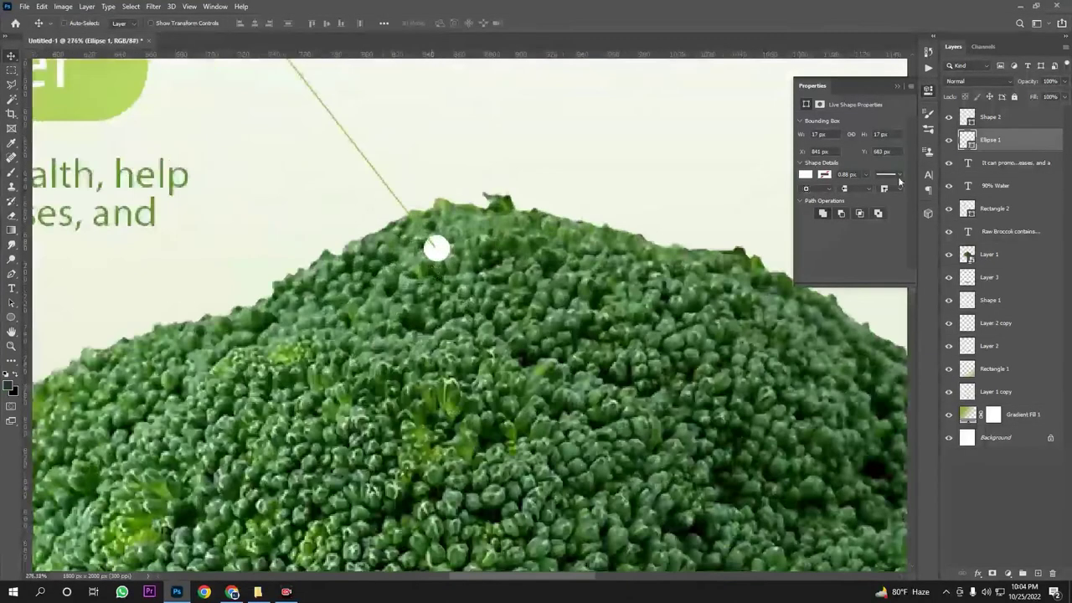
Duplicate the white circle, enlarge the copy about its centre to about 28 px, and place it behind the original
{"action": "left_click_drag", "start_coordinate": [1042, 438], "coordinate": [1047, 448]}
{"action": "left_click_drag", "start_coordinate": [1039, 570], "coordinate": [1039, 571]}
{"action": "key", "text": "ctrl+t"}
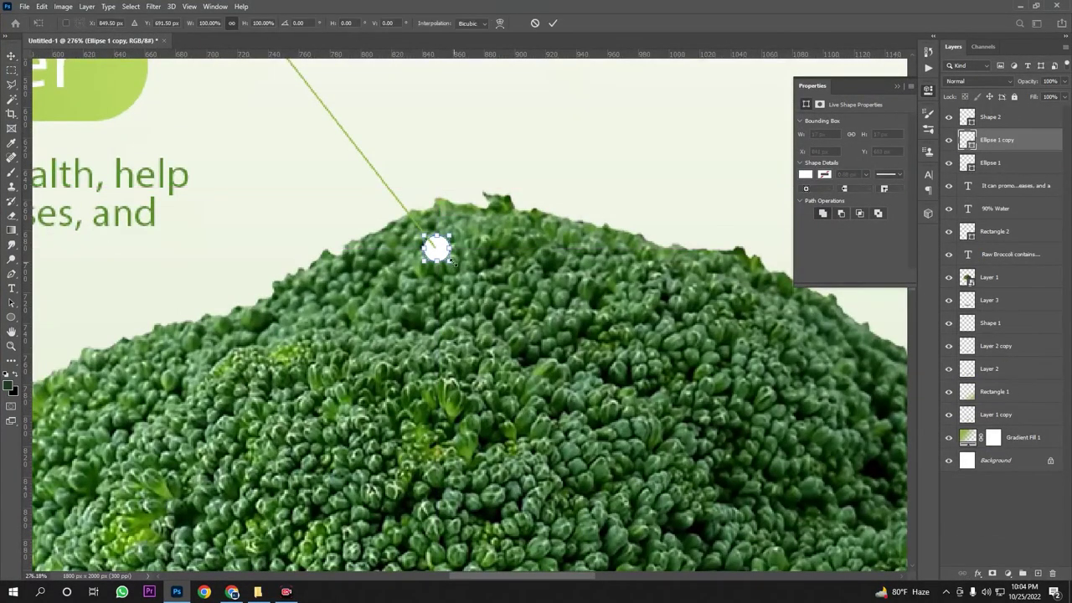
{"action": "mouse_move", "coordinate": [453, 262]}
{"action": "left_mouse_down"}
{"action": "mouse_move", "coordinate": [470, 279]}
{"action": "mouse_move", "coordinate": [447, 257]}
{"action": "left_mouse_up"}
{"action": "key", "text": "Return"}
{"action": "left_click_drag", "start_coordinate": [1004, 142], "coordinate": [1003, 167]}
Lower the larger circle's opacity to 54% for a translucent ring around the dot
{"action": "left_click_drag", "start_coordinate": [1028, 82], "coordinate": [1000, 86]}
{"action": "key", "text": "Up"}
{"action": "key", "text": "Up"}
{"action": "key", "text": "Down"}
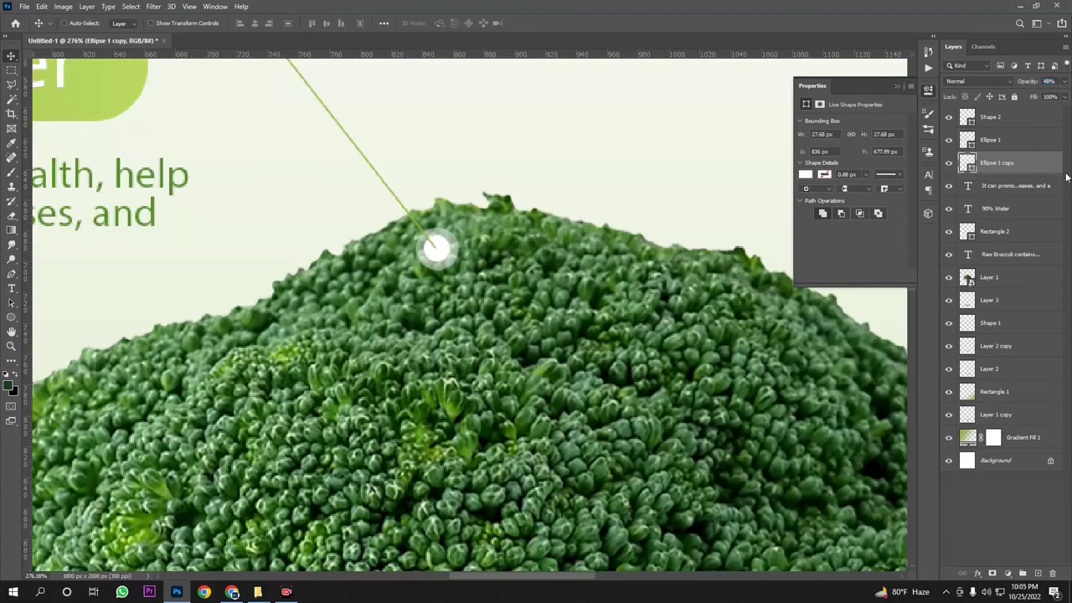
{"action": "left_click_drag", "start_coordinate": [1023, 83], "coordinate": [1029, 84]}
{"action": "key", "text": "ctrl+0"}
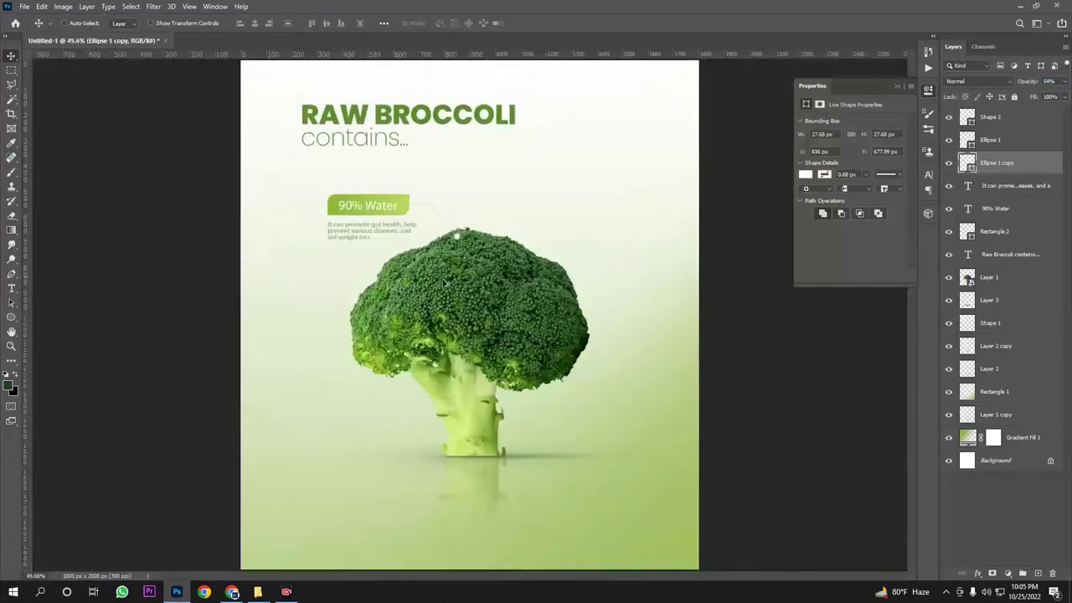
Scale up both circles together until the outer ring is about 33 px and nudge them onto the line's end
{"action": "scroll", "coordinate": [499, 245], "scroll_direction": "up", "scroll_amount": 3}
{"action": "left_click", "coordinate": [996, 141], "text": "ctrl"}
{"action": "scroll", "coordinate": [436, 219], "scroll_direction": "up", "scroll_amount": 4}
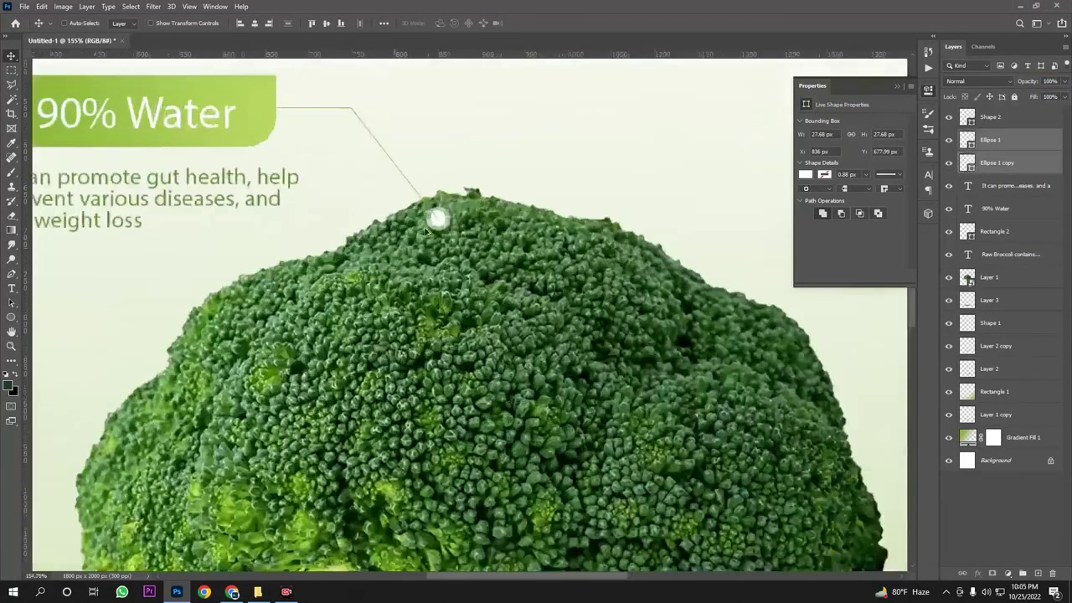
{"action": "key", "text": "ctrl+t"}
{"action": "mouse_move", "coordinate": [452, 236]}
{"action": "left_mouse_down"}
{"action": "mouse_move", "coordinate": [461, 245]}
{"action": "mouse_move", "coordinate": [442, 233]}
{"action": "left_mouse_up"}
{"action": "key", "text": "Return"}
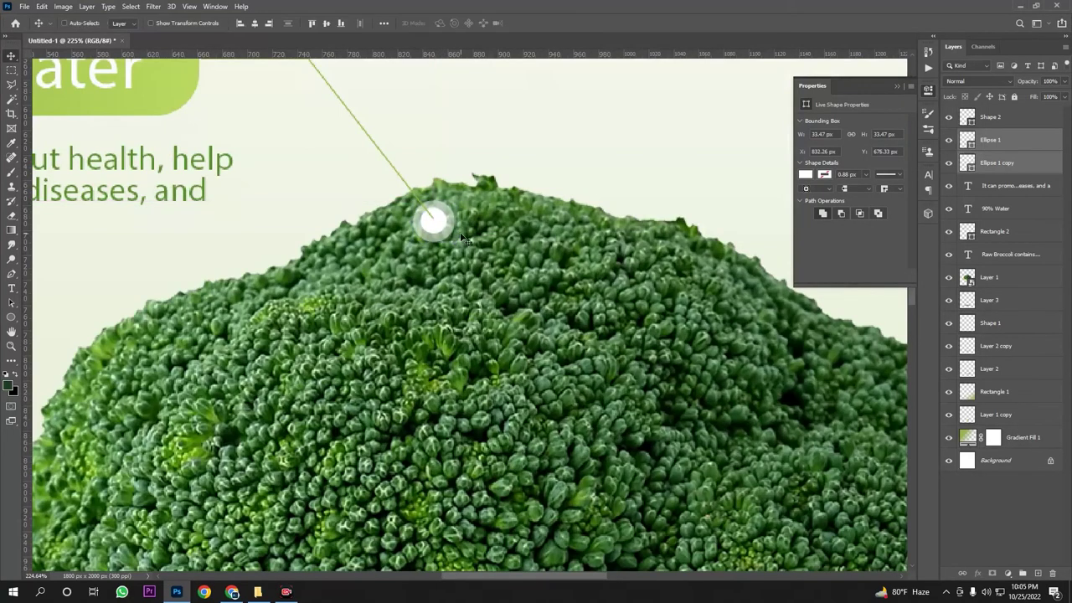
{"action": "key", "text": "Right"}
{"action": "key", "text": "Down"}
{"action": "key", "text": "Left"}
{"action": "key", "text": "ctrl+0"}
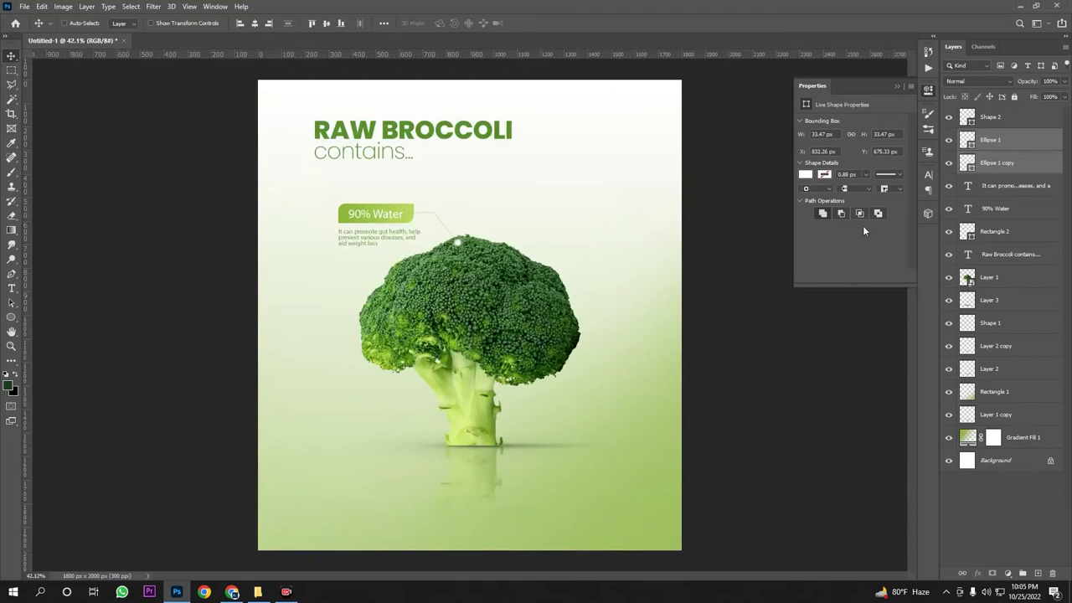
Group the pointer line, both circles, gut-health text, "90% Water" text and label rectangle
{"action": "left_click", "coordinate": [1003, 118]}
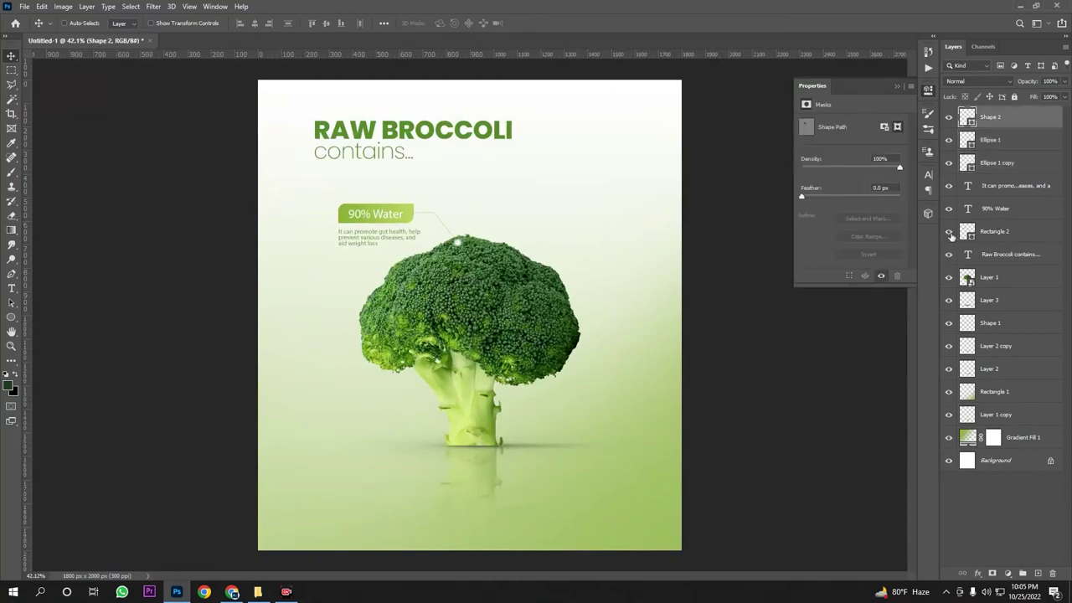
{"action": "left_click", "coordinate": [1014, 233], "text": "shift"}
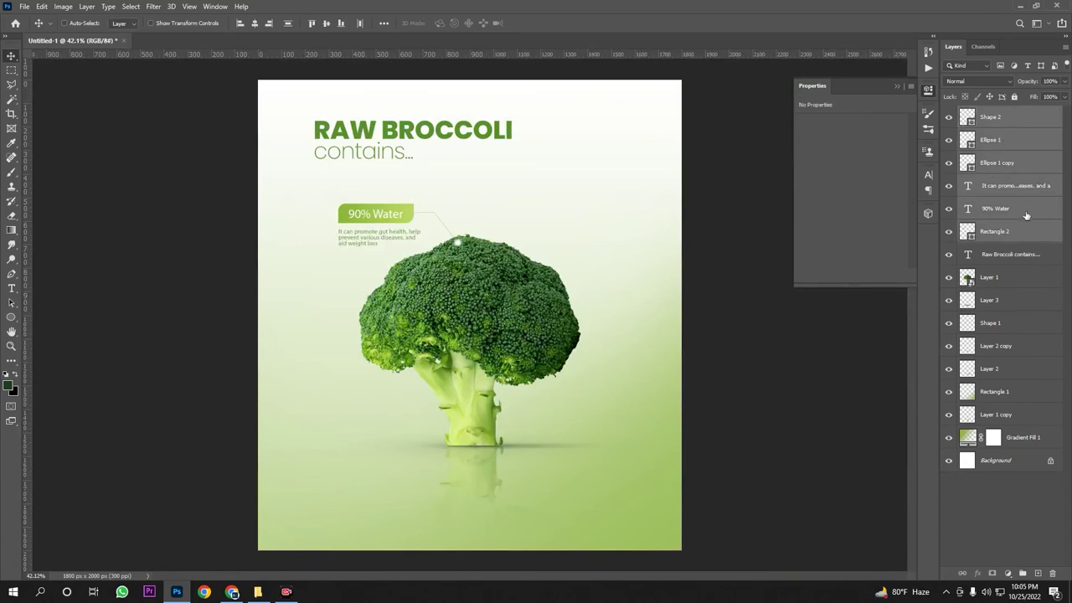
{"action": "key", "text": "ctrl+g"}
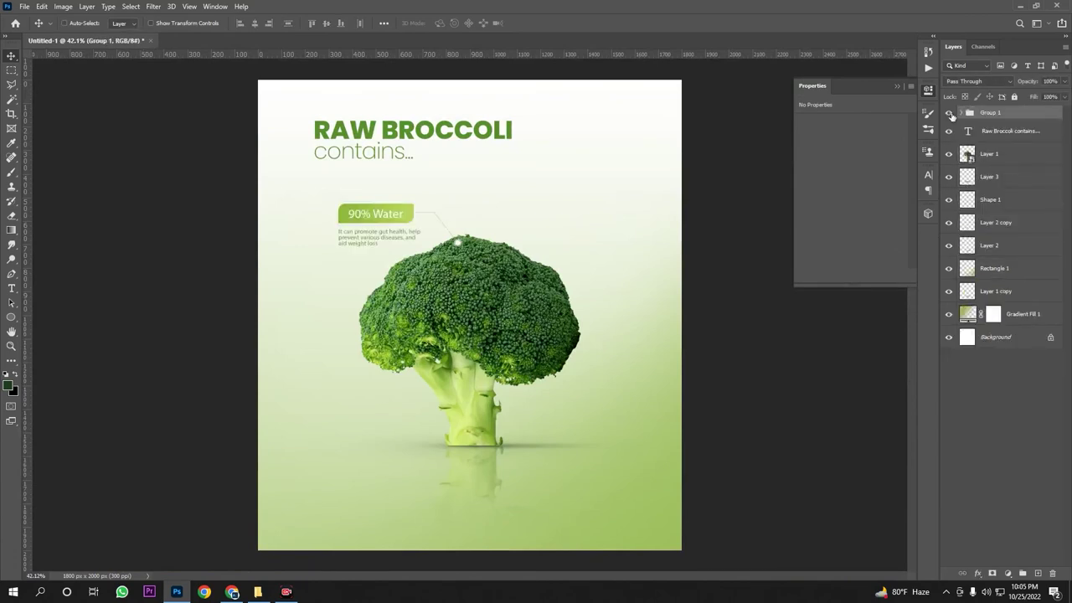
Duplicate the "90% Water" group and place the copy to the right of the original, above the broccoli's right side
{"action": "left_click_drag", "start_coordinate": [359, 213], "coordinate": [358, 403]}
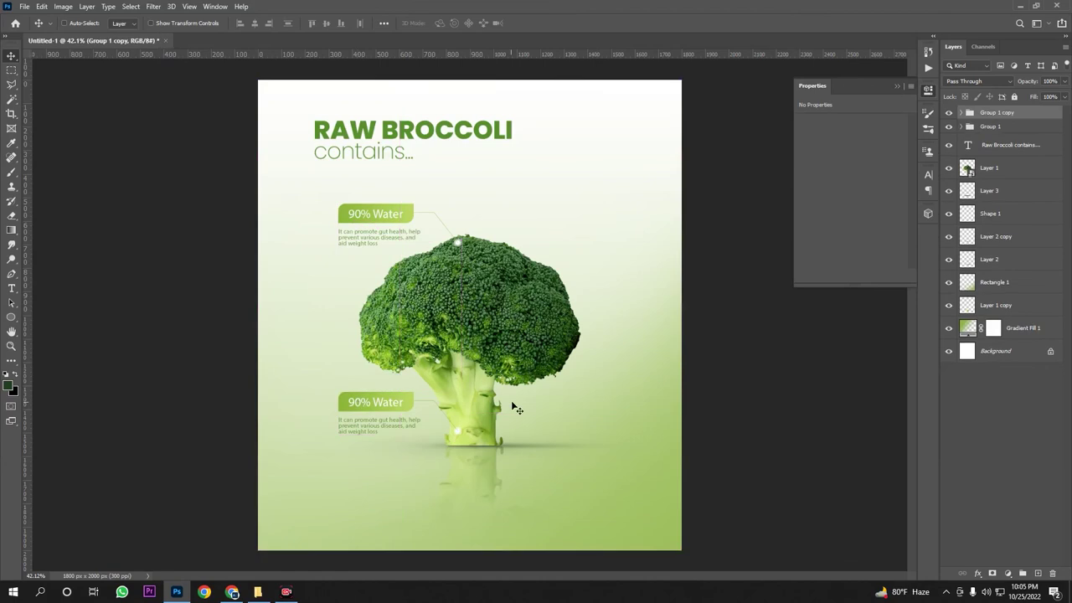
{"action": "scroll", "coordinate": [418, 401], "scroll_direction": "down", "scroll_amount": 4}
{"action": "scroll", "coordinate": [474, 417], "scroll_direction": "up", "scroll_amount": 3}
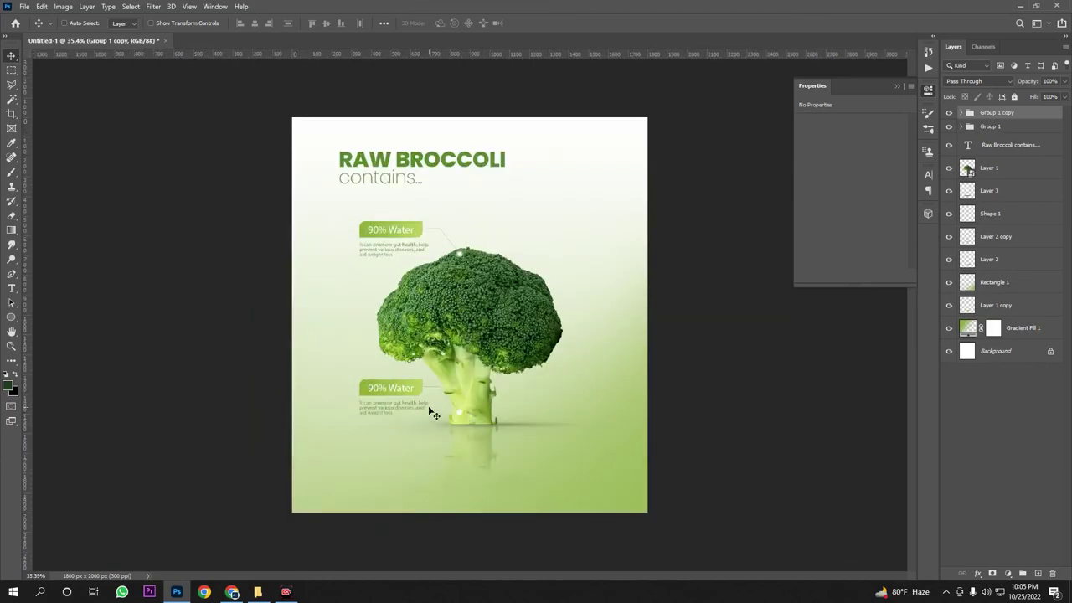
{"action": "left_click_drag", "start_coordinate": [429, 409], "coordinate": [561, 239]}
{"action": "scroll", "coordinate": [656, 260], "scroll_direction": "up", "scroll_amount": 2}
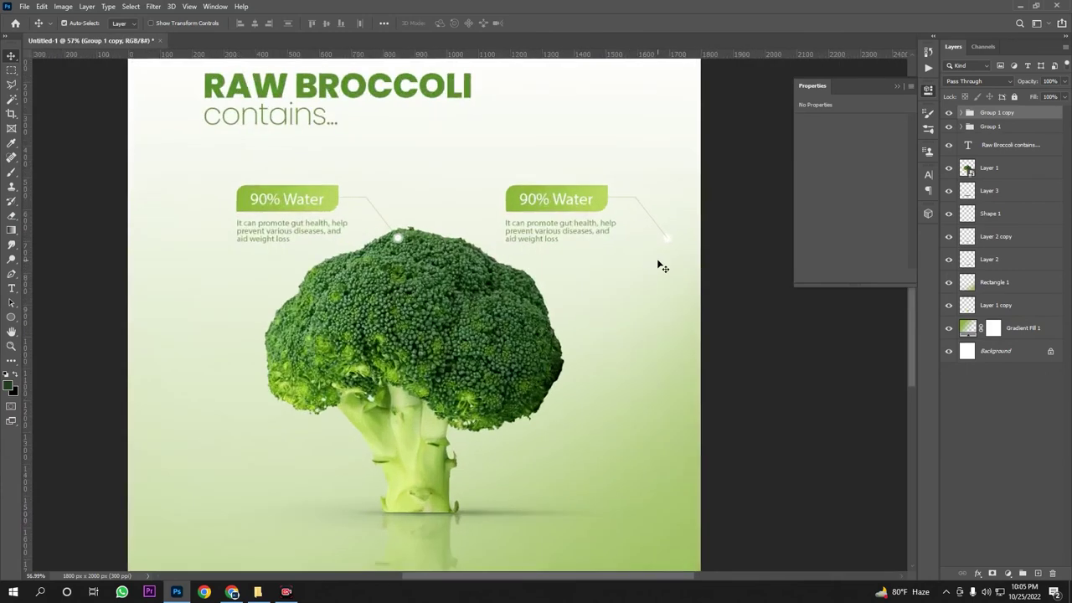
Flip the copied group horizontally and position it so its dot sits on the right side of the broccoli's crown
{"action": "key", "text": "ctrl+t"}
{"action": "right_click", "coordinate": [592, 212]}
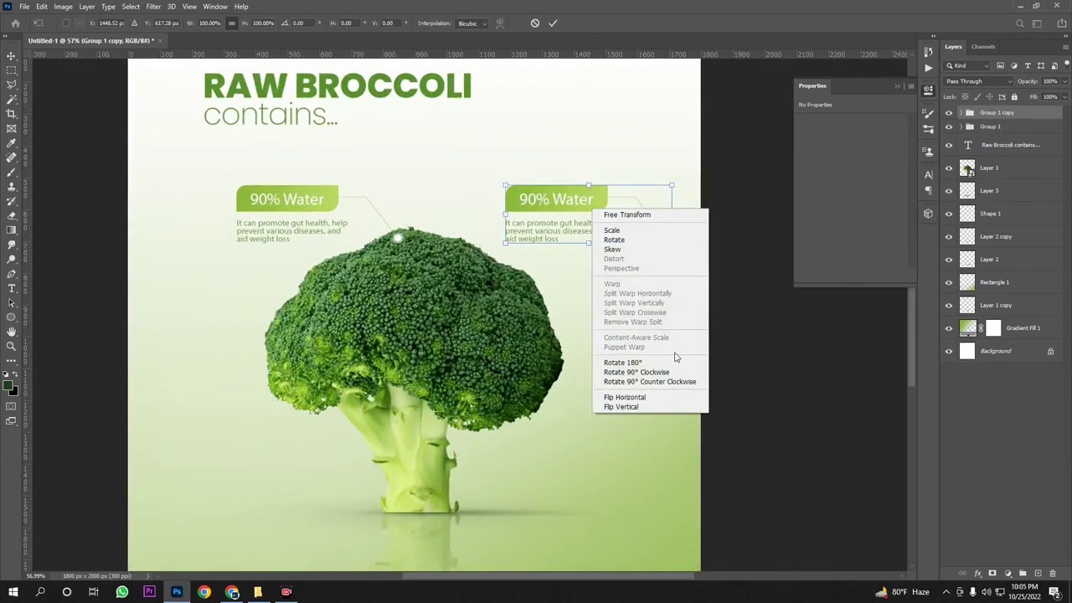
{"action": "left_click", "coordinate": [643, 399]}
{"action": "left_click_drag", "start_coordinate": [630, 197], "coordinate": [596, 230]}
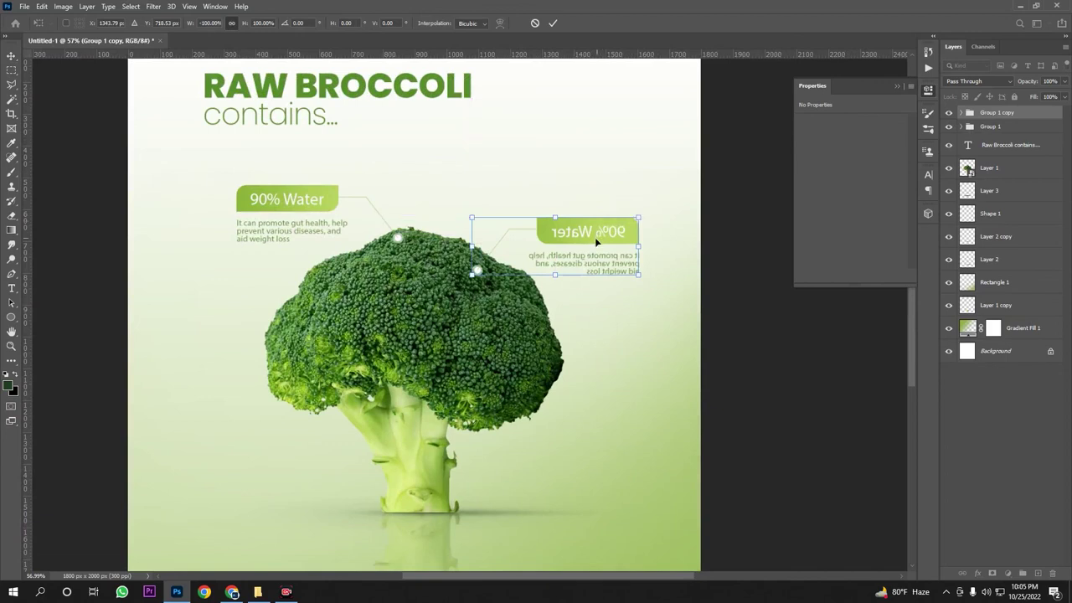
{"action": "key", "text": "Return"}
{"action": "left_click_drag", "start_coordinate": [442, 290], "coordinate": [372, 283]}
{"action": "scroll", "coordinate": [517, 273], "scroll_direction": "up", "scroll_amount": 2}
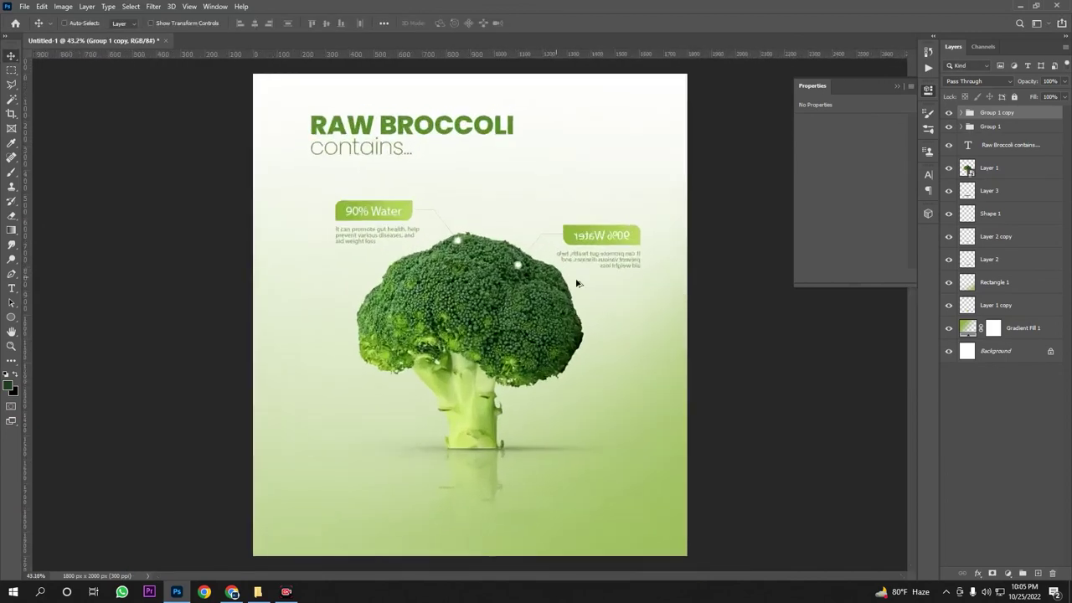
{"action": "scroll", "coordinate": [578, 285], "scroll_direction": "up", "scroll_amount": 1}
{"action": "scroll", "coordinate": [608, 236], "scroll_direction": "up", "scroll_amount": 1}
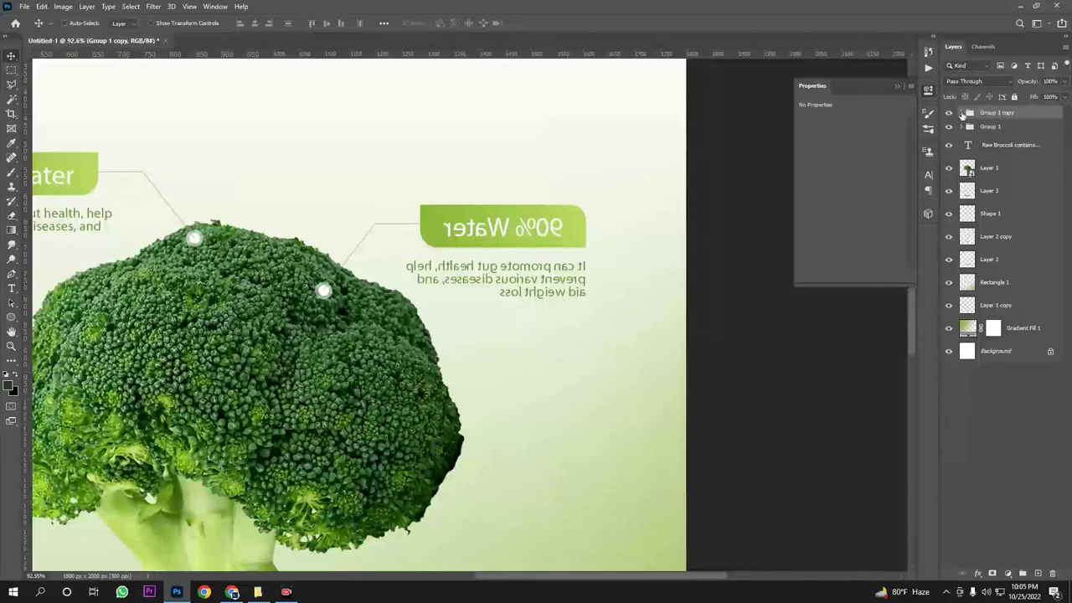
Flip the mirrored "90% Water" and gut-health texts in the copied group horizontally so they read normally
{"action": "left_click", "coordinate": [962, 112]}
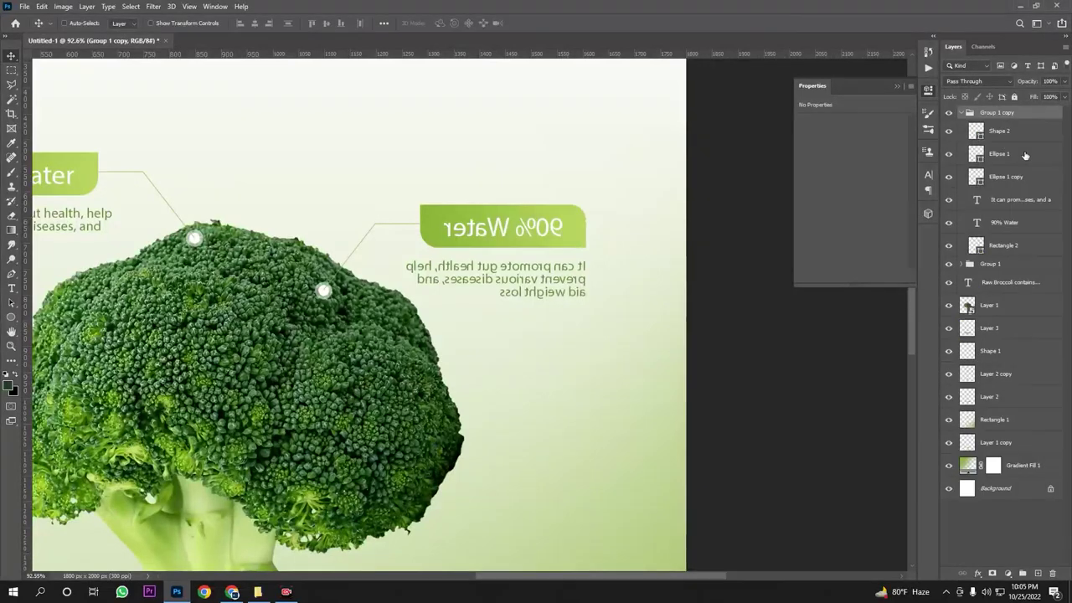
{"action": "left_click", "coordinate": [1009, 223]}
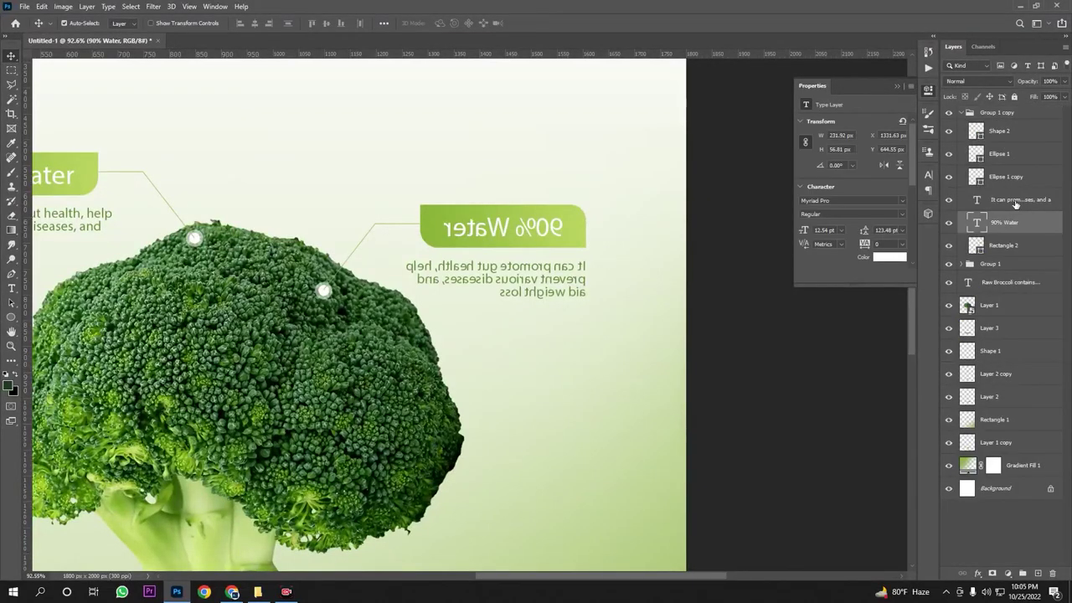
{"action": "left_click", "coordinate": [1017, 201], "text": "shift"}
{"action": "key", "text": "ctrl+t"}
{"action": "right_click", "coordinate": [532, 234]}
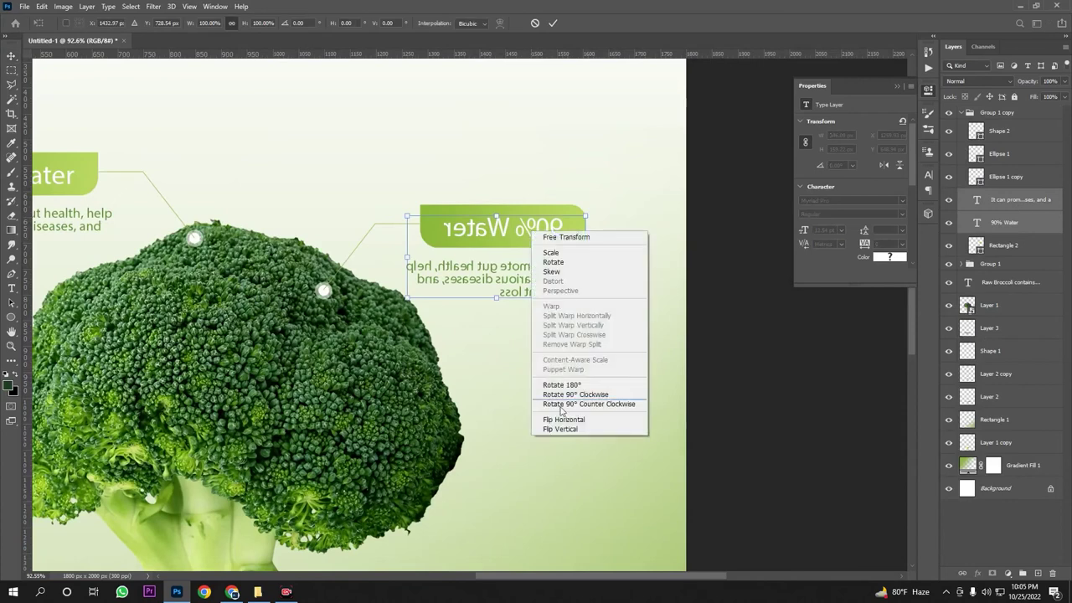
{"action": "left_click", "coordinate": [580, 421]}
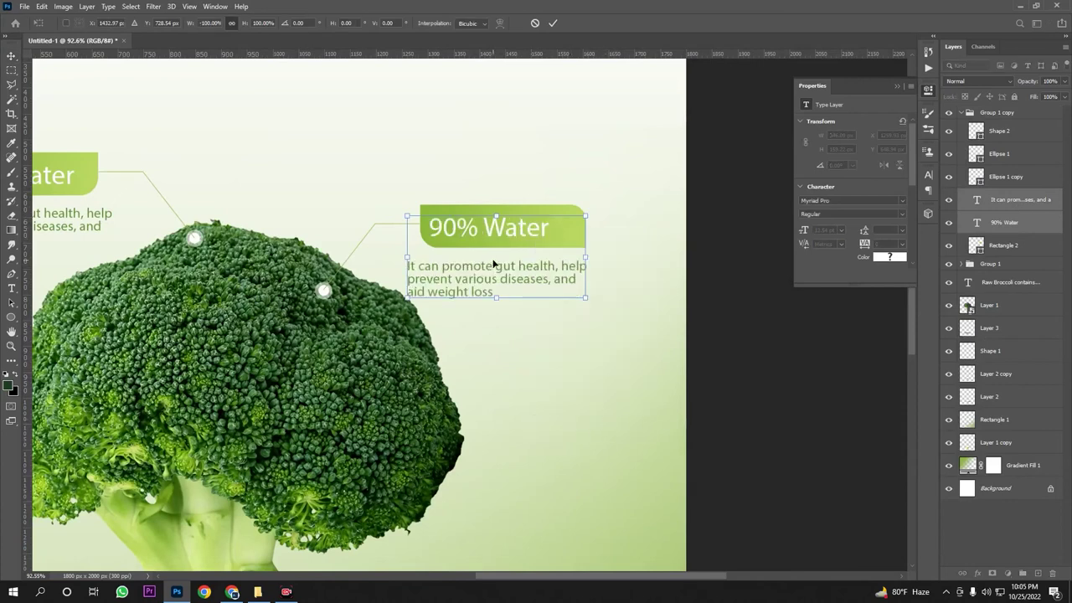
{"action": "key", "text": "Return"}
Shift both copied texts slightly so "90% Water" is centred in its label
{"action": "left_click_drag", "start_coordinate": [488, 240], "coordinate": [494, 237]}
{"action": "scroll", "coordinate": [708, 244], "scroll_direction": "down", "scroll_amount": 7}
{"action": "scroll", "coordinate": [670, 244], "scroll_direction": "up", "scroll_amount": 8}
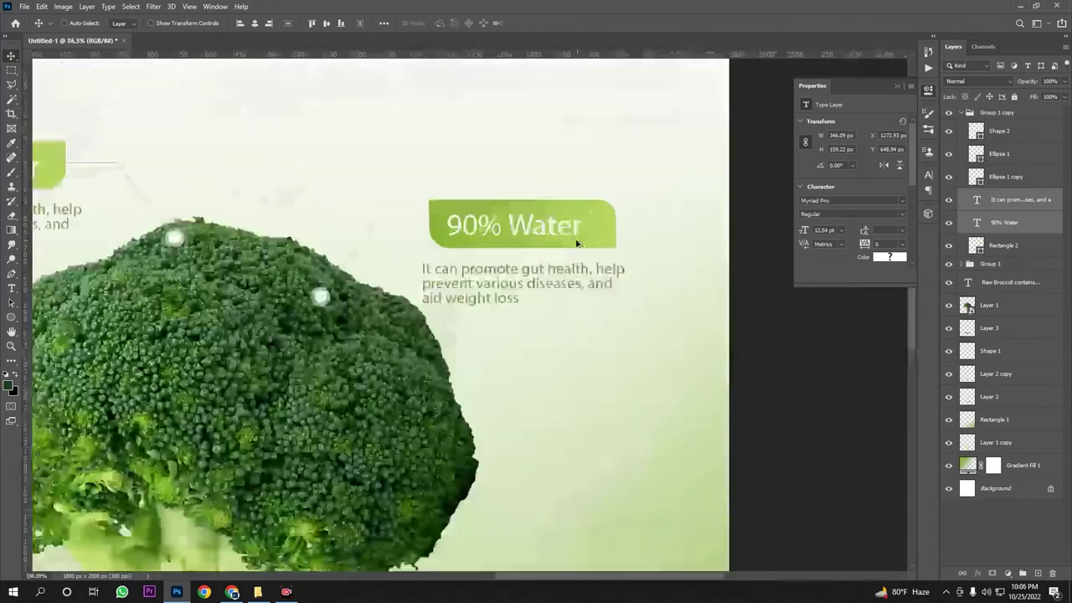
{"action": "scroll", "coordinate": [576, 243], "scroll_direction": "up", "scroll_amount": 2}
Align the copied gut-health text's left edge with the left edge of its label rectangle
{"action": "left_click", "coordinate": [981, 224]}
{"action": "left_click", "coordinate": [977, 200]}
{"action": "left_click", "coordinate": [949, 200]}
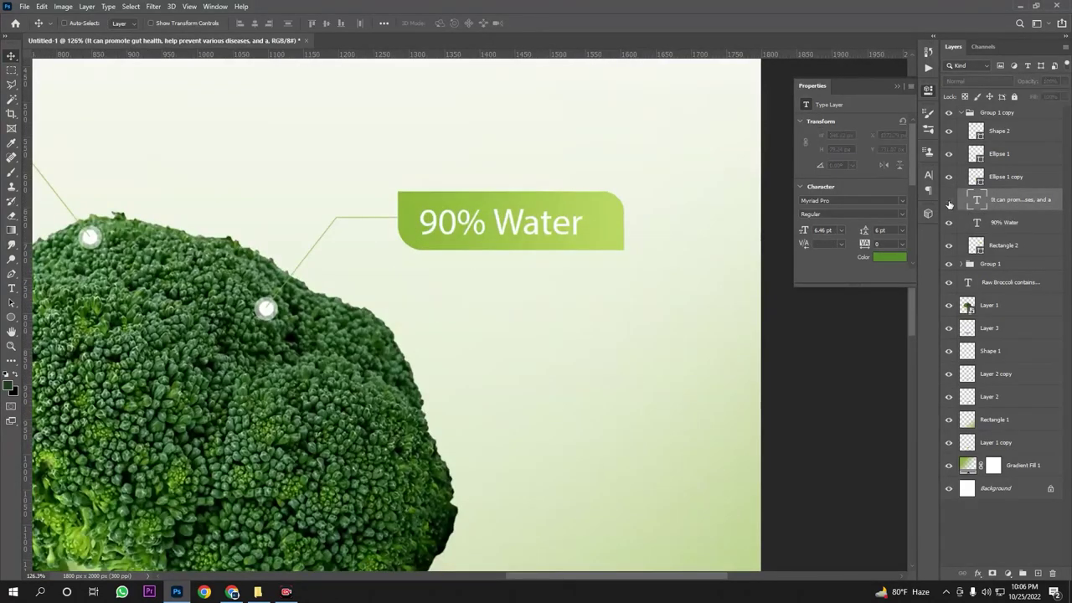
{"action": "left_click", "coordinate": [949, 201]}
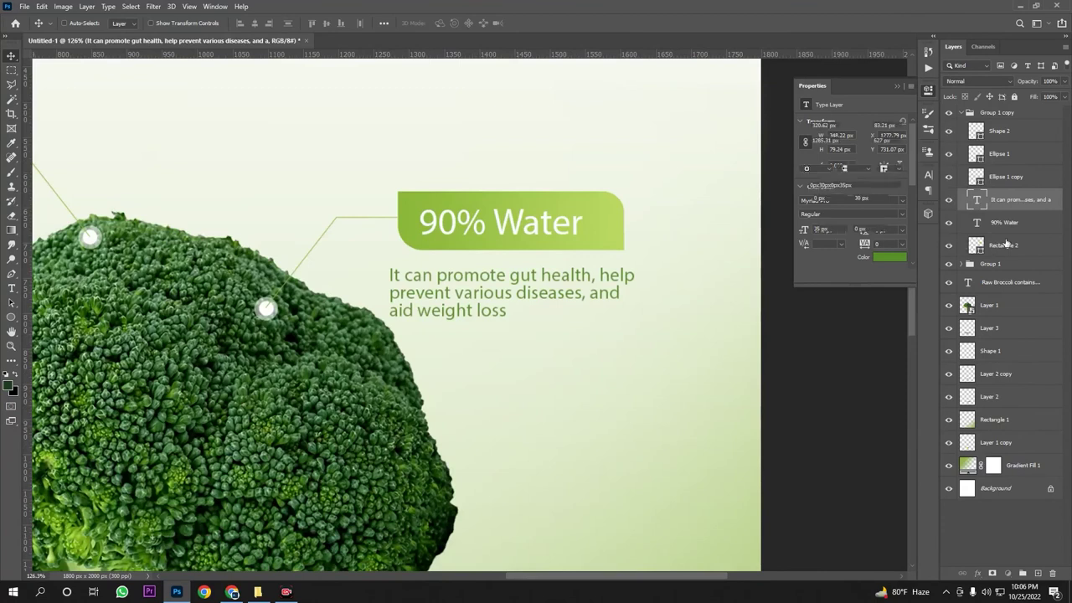
{"action": "left_click", "coordinate": [1001, 246]}
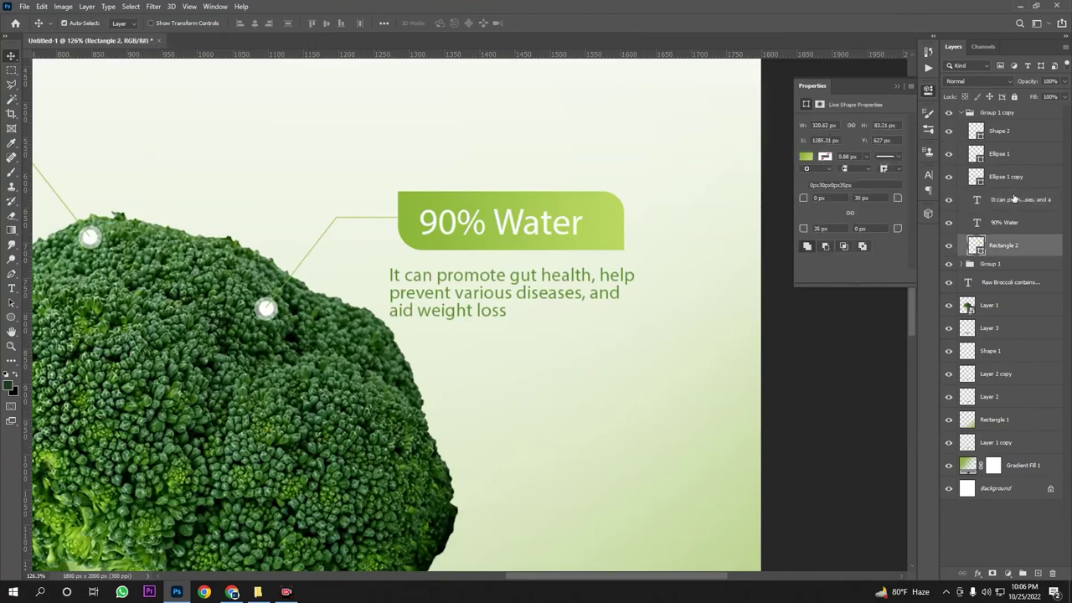
{"action": "left_click", "coordinate": [243, 24]}
{"action": "left_click_drag", "start_coordinate": [445, 247], "coordinate": [457, 250]}
{"action": "scroll", "coordinate": [464, 304], "scroll_direction": "down", "scroll_amount": 7}
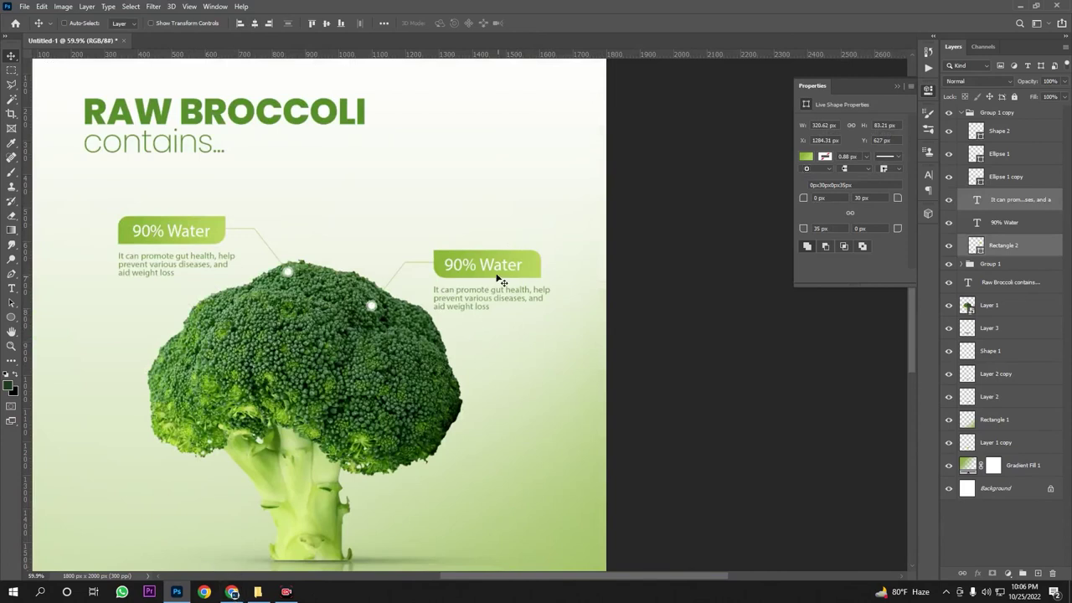
Replace the copied label's "90% Water" text with "7% carbs"
{"action": "scroll", "coordinate": [500, 270], "scroll_direction": "up", "scroll_amount": 2}
{"action": "left_click", "coordinate": [11, 288]}
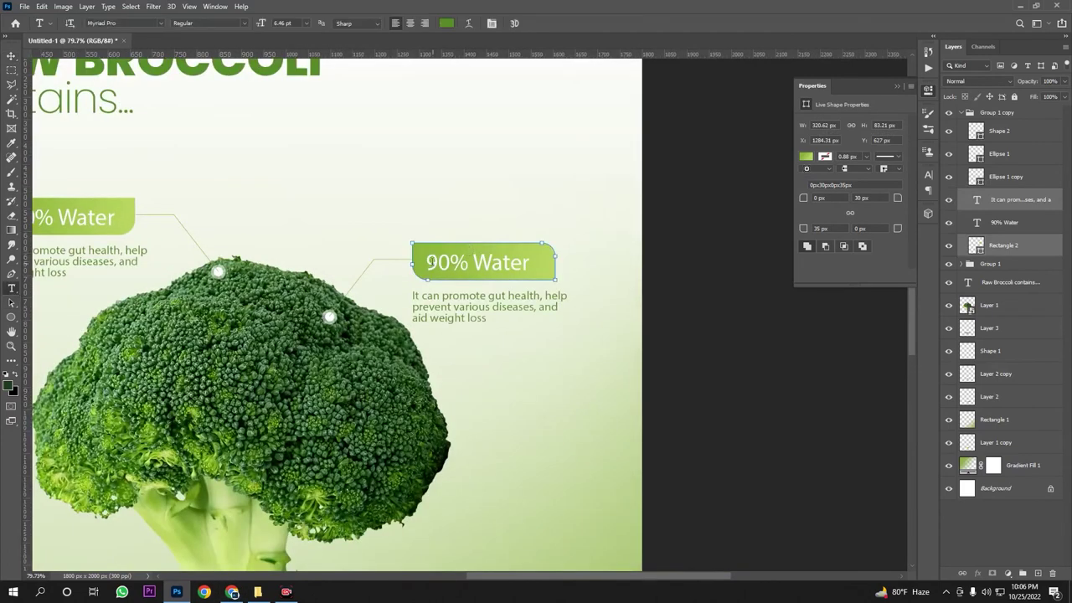
{"action": "left_click", "coordinate": [1015, 201]}
{"action": "triple_click", "coordinate": [427, 262]}
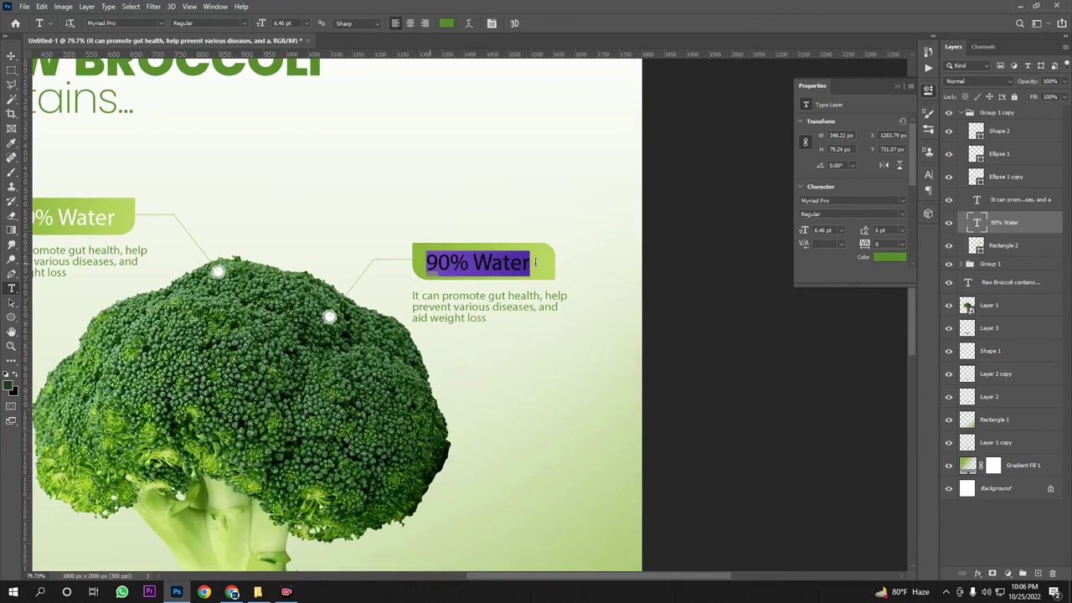
{"action": "type", "text": "7% carbs"}
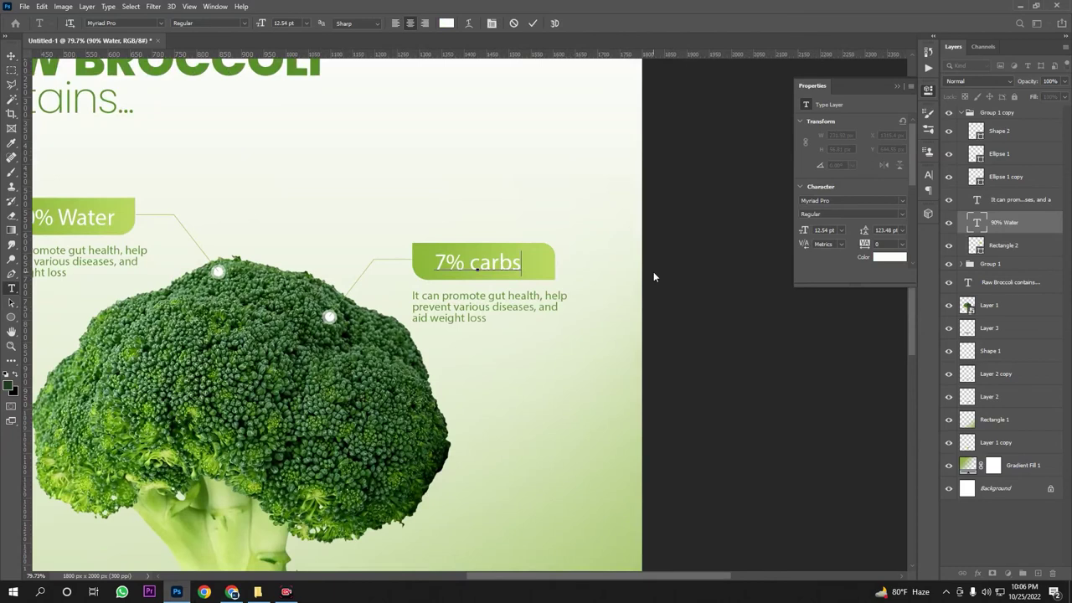
{"action": "left_click", "coordinate": [11, 55]}
Collapse the "7% carbs" layer group and select the whole group
{"action": "scroll", "coordinate": [586, 267], "scroll_direction": "down", "scroll_amount": 5}
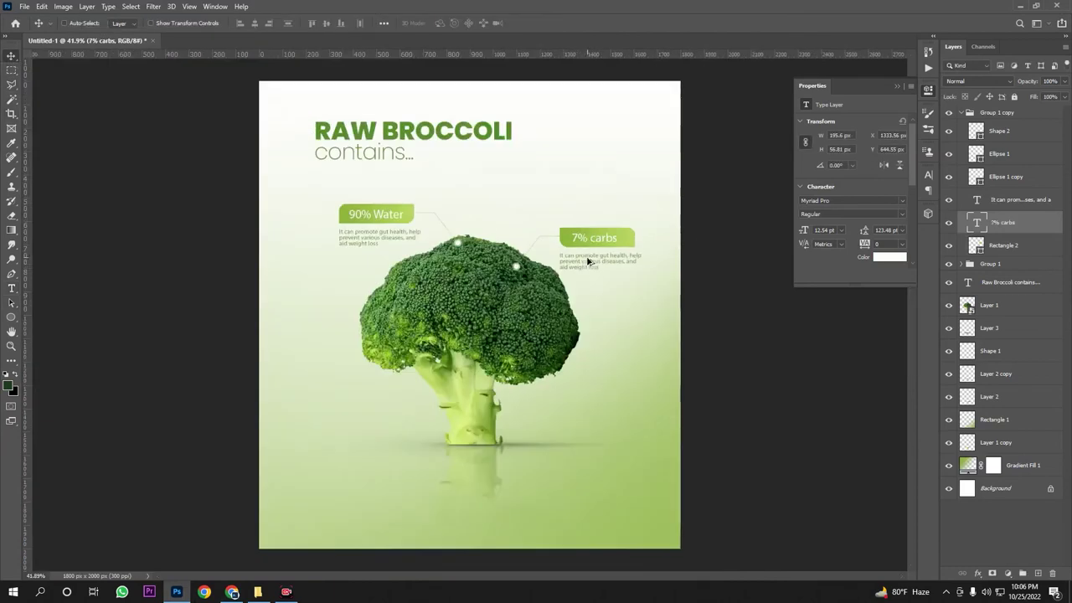
{"action": "scroll", "coordinate": [557, 296], "scroll_direction": "up", "scroll_amount": 1}
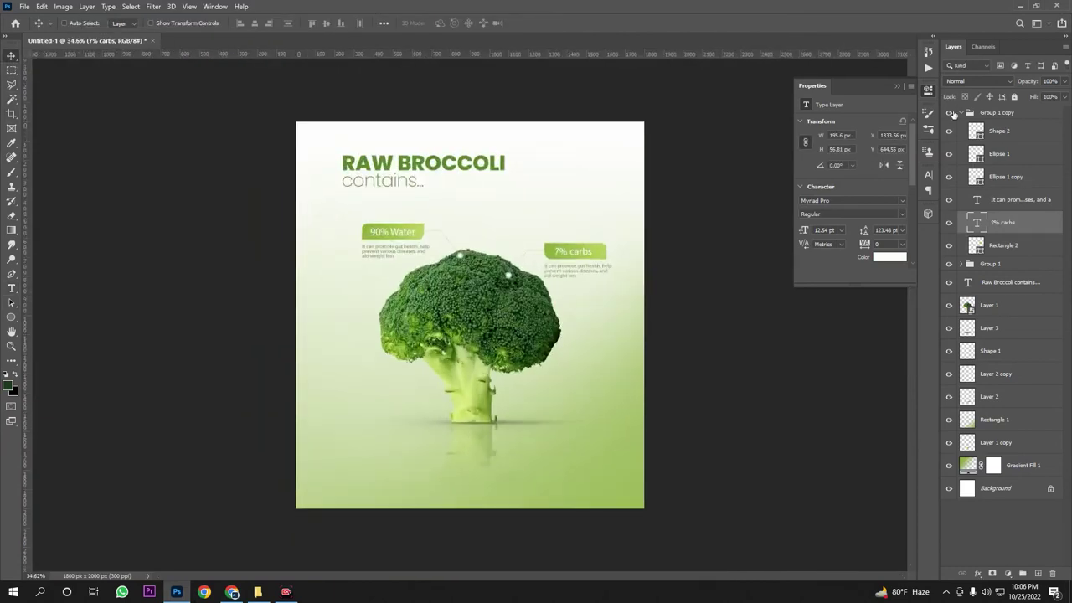
{"action": "left_click", "coordinate": [963, 113]}
{"action": "left_click", "coordinate": [994, 114]}
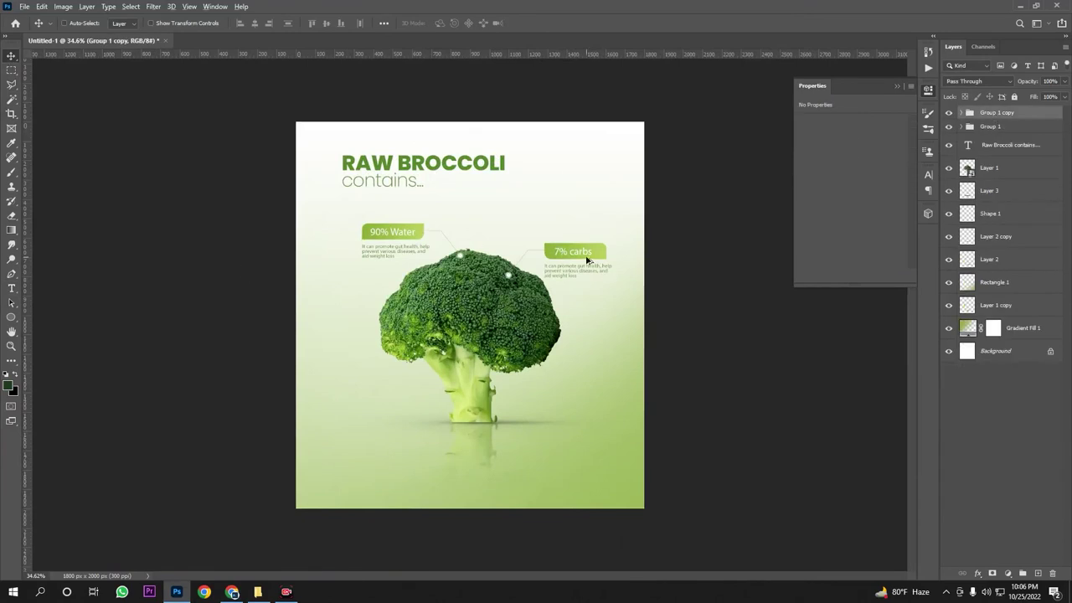
Duplicate the "7% carbs" group and place the copy above the broccoli, below the headline
{"action": "left_click_drag", "start_coordinate": [588, 261], "coordinate": [538, 213]}
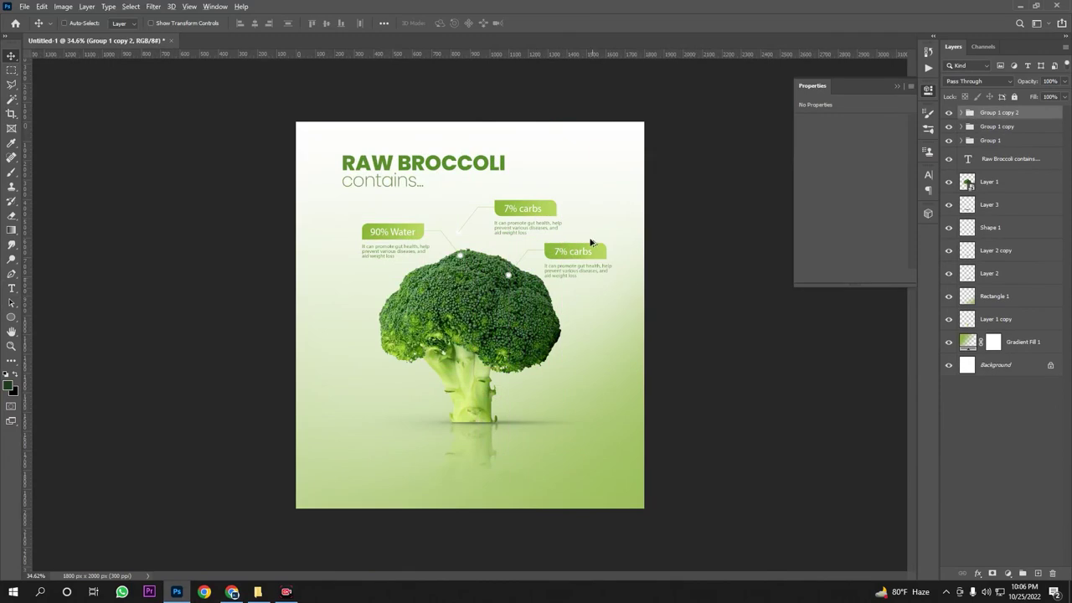
{"action": "scroll", "coordinate": [532, 225], "scroll_direction": "up", "scroll_amount": 12}
{"action": "left_click", "coordinate": [962, 112]}
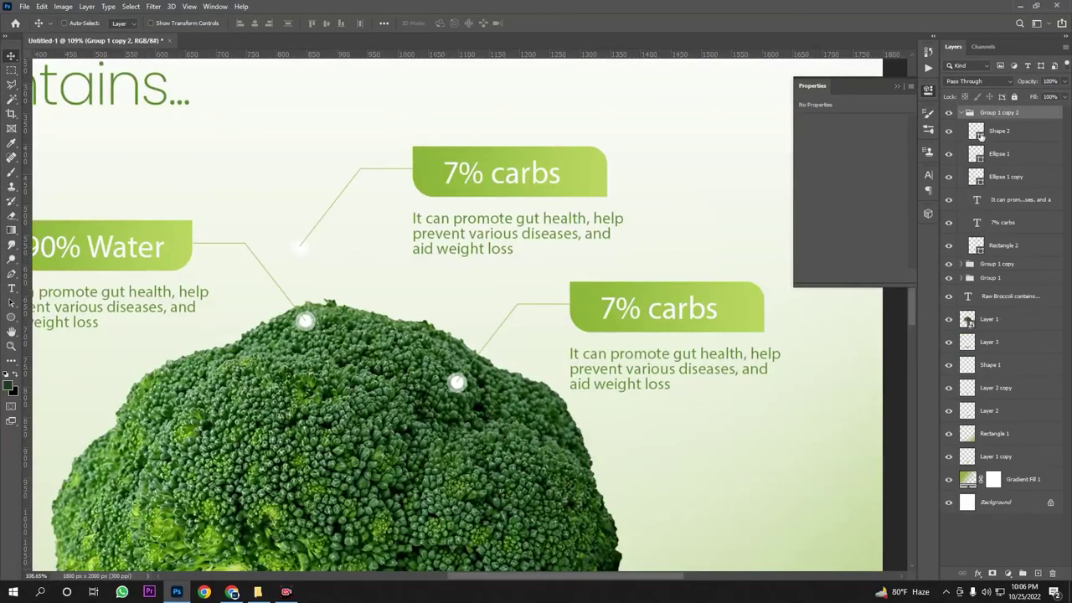
{"action": "left_click", "coordinate": [1000, 183]}
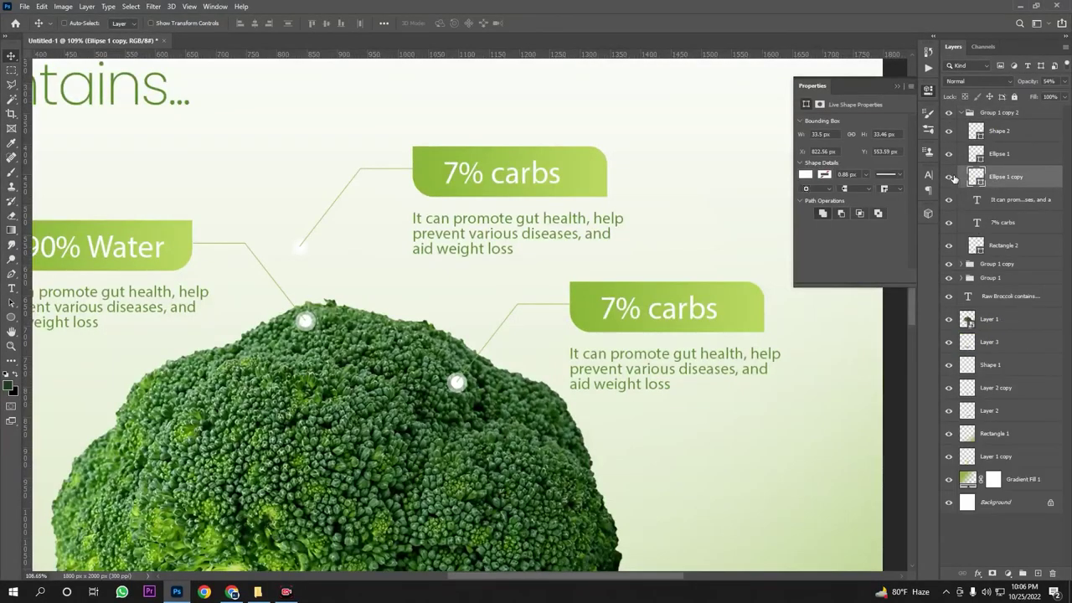
{"action": "scroll", "coordinate": [473, 303], "scroll_direction": "down", "scroll_amount": 3}
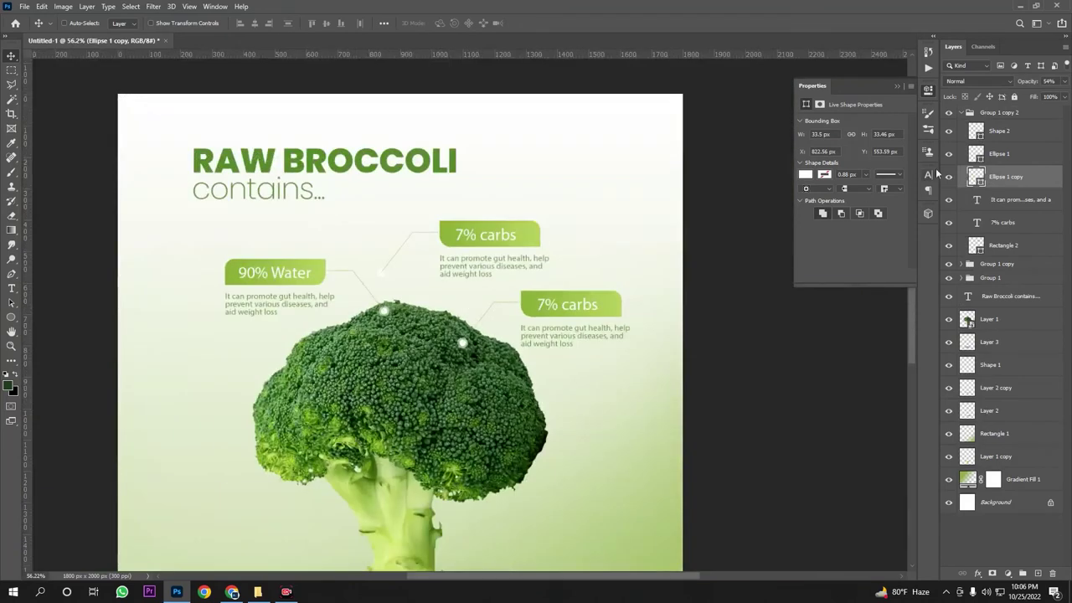
Move the "90% Water" group left and slightly down, with its dot on the broccoli's upper-left edge
{"action": "left_click", "coordinate": [968, 277]}
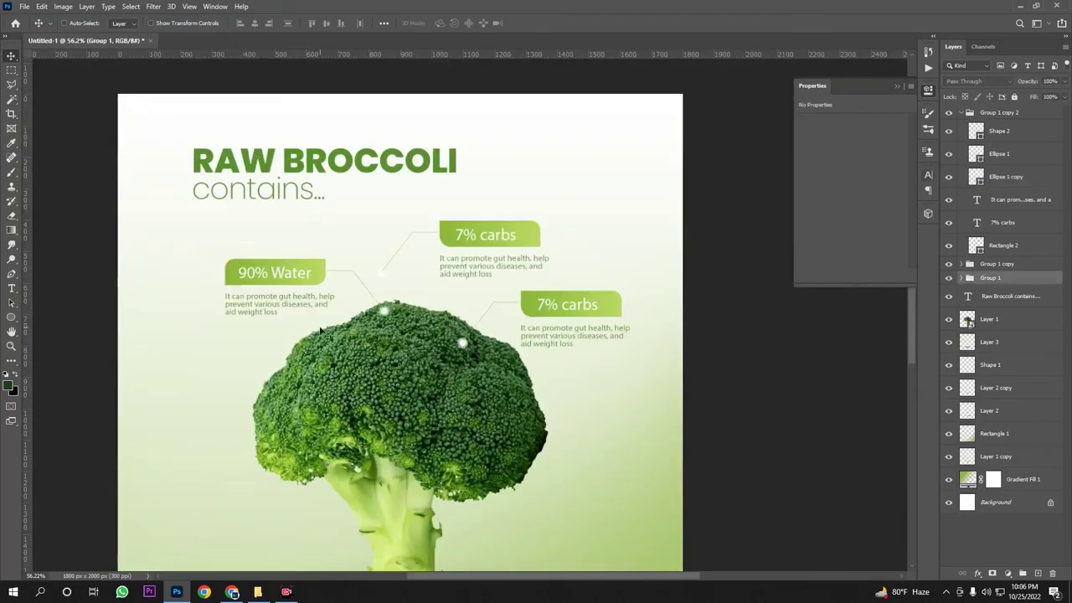
{"action": "left_click_drag", "start_coordinate": [303, 279], "coordinate": [248, 306]}
{"action": "scroll", "coordinate": [385, 307], "scroll_direction": "down", "scroll_amount": 4}
{"action": "scroll", "coordinate": [385, 306], "scroll_direction": "up", "scroll_amount": 2}
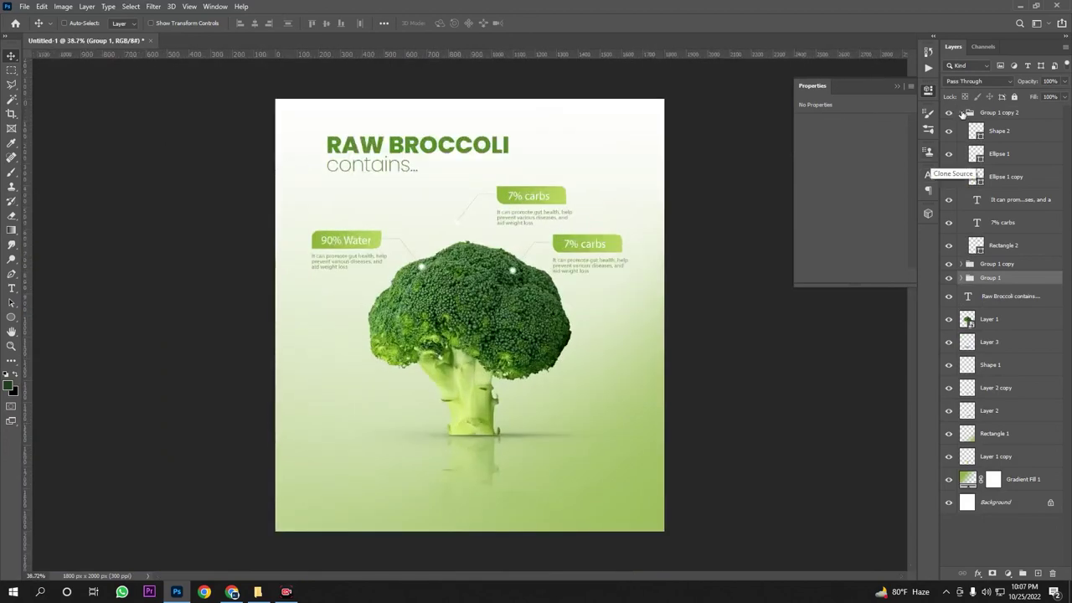
Collapse the duplicated "7% carbs" group and shift the whole group left above the broccoli
{"action": "left_click", "coordinate": [962, 112]}
{"action": "left_click", "coordinate": [998, 112]}
{"action": "left_click_drag", "start_coordinate": [533, 203], "coordinate": [501, 205]}
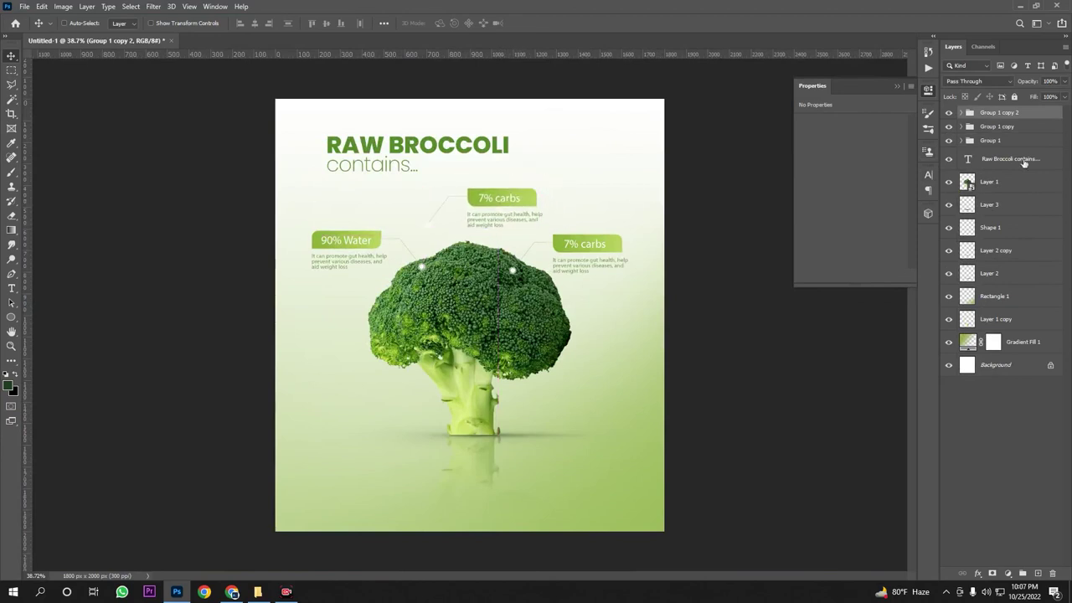
Move the headline, all label groups, the broccoli and its shadow and reflection layers, including Layer 1 copy, down together
{"action": "left_click", "coordinate": [992, 278], "text": "shift"}
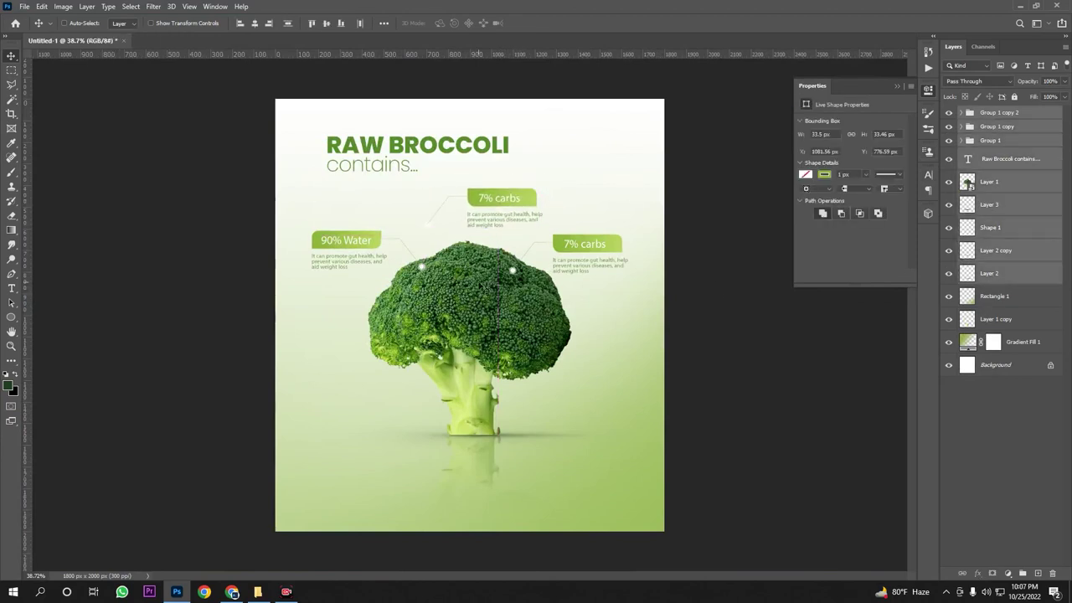
{"action": "left_click_drag", "start_coordinate": [482, 284], "coordinate": [443, 314]}
{"action": "key", "text": "ctrl+z"}
{"action": "left_click", "coordinate": [993, 321], "text": "ctrl"}
{"action": "scroll", "coordinate": [573, 325], "scroll_direction": "down", "scroll_amount": 5}
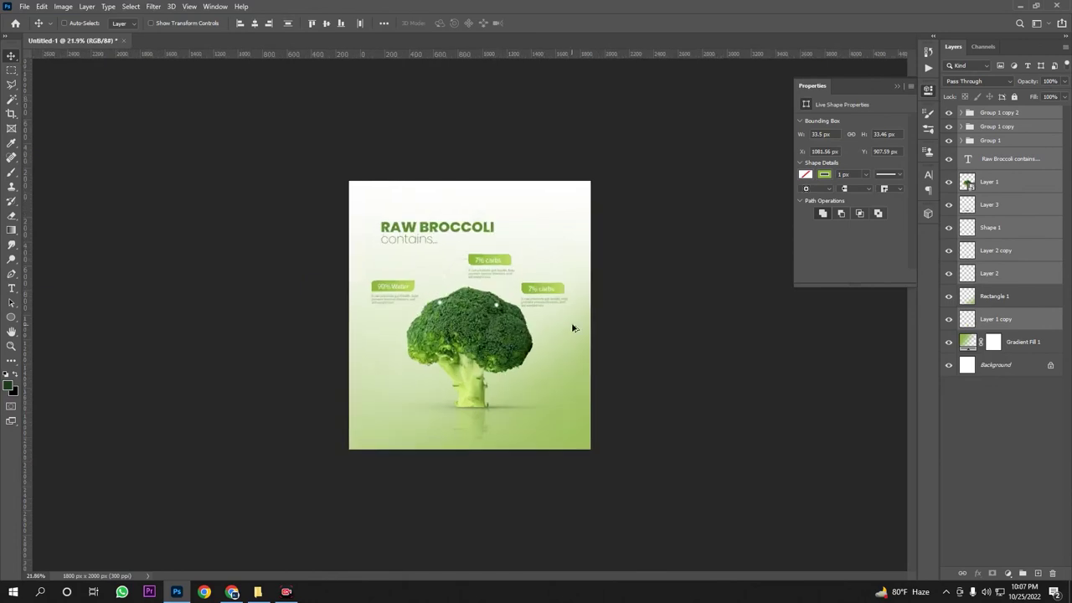
{"action": "scroll", "coordinate": [575, 326], "scroll_direction": "up", "scroll_amount": 5}
Nudge the duplicated "7% carbs" group slightly up and left
{"action": "left_click", "coordinate": [1000, 113]}
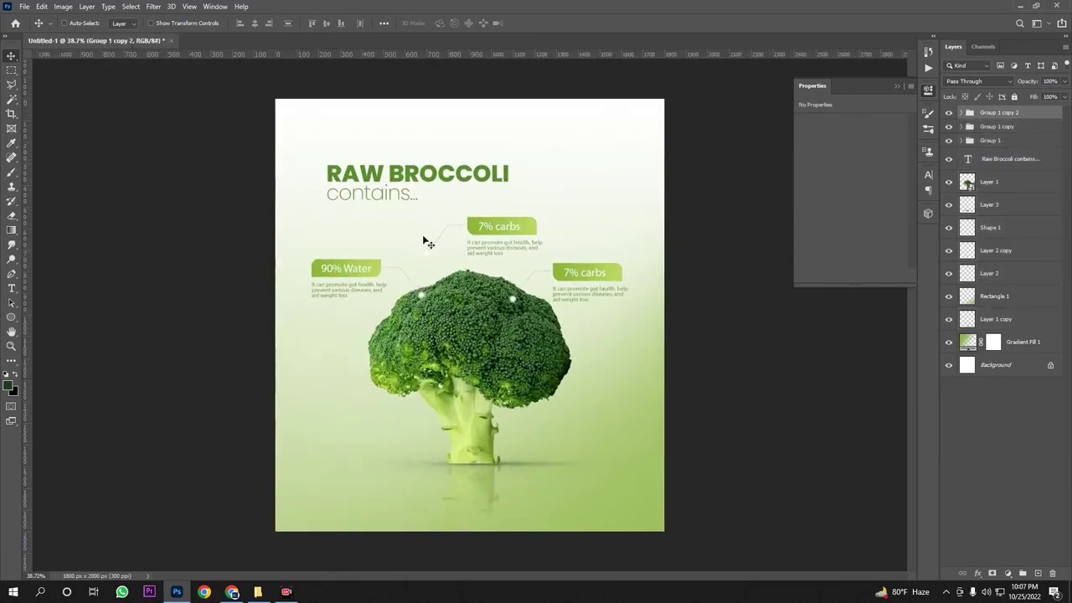
{"action": "scroll", "coordinate": [427, 253], "scroll_direction": "up", "scroll_amount": 5}
{"action": "left_click_drag", "start_coordinate": [530, 221], "coordinate": [526, 216]}
{"action": "scroll", "coordinate": [527, 216], "scroll_direction": "up", "scroll_amount": 1}
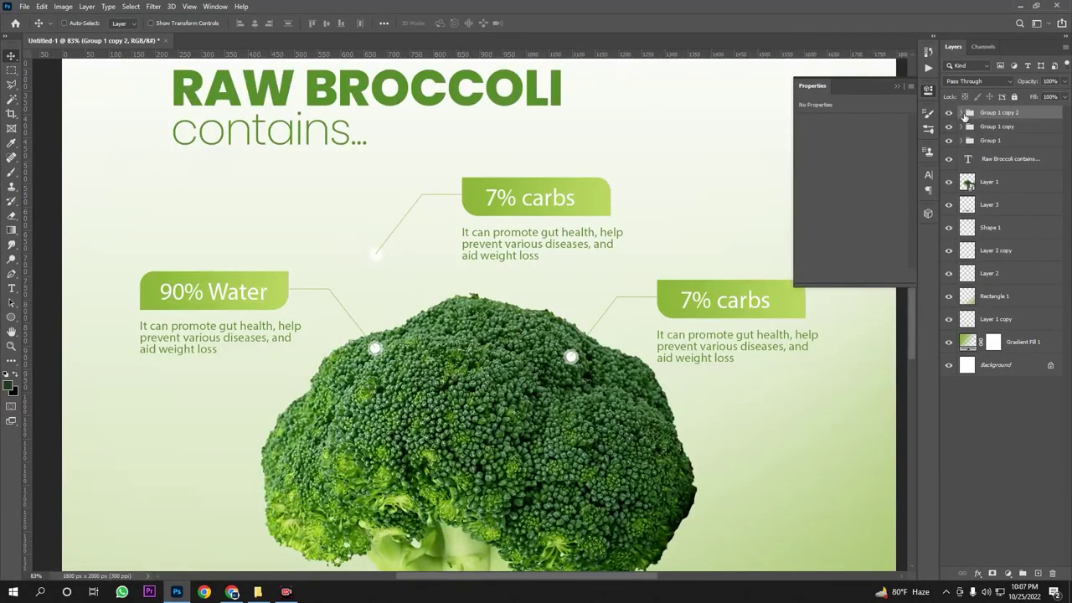
Redraw the diagonal segment of the duplicated label's pointer line as a vertical segment running down onto the broccoli with the Pen tool
{"action": "left_click", "coordinate": [962, 113]}
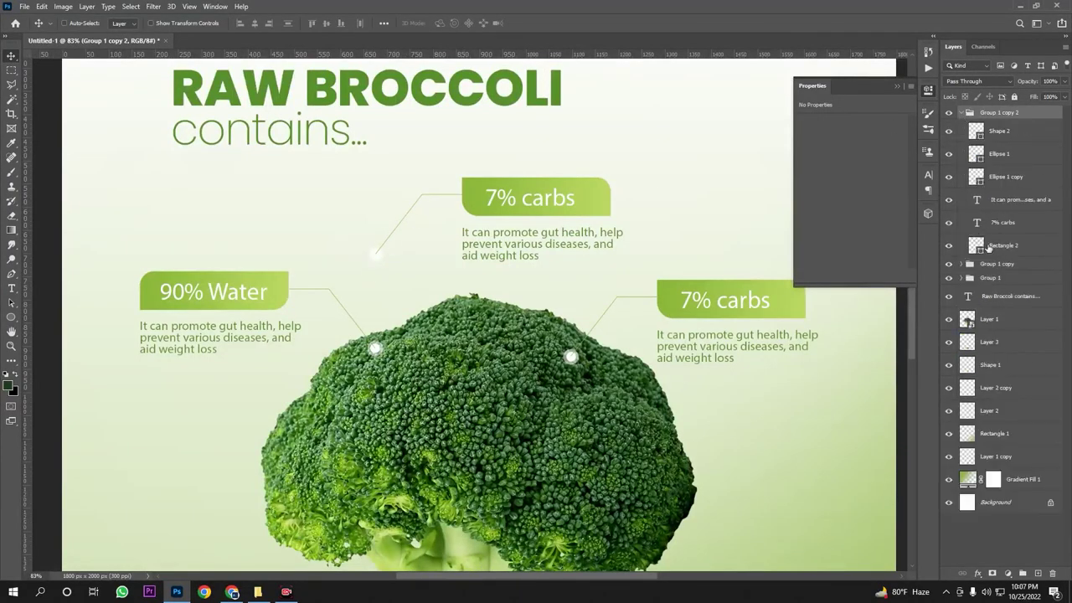
{"action": "left_click", "coordinate": [989, 247]}
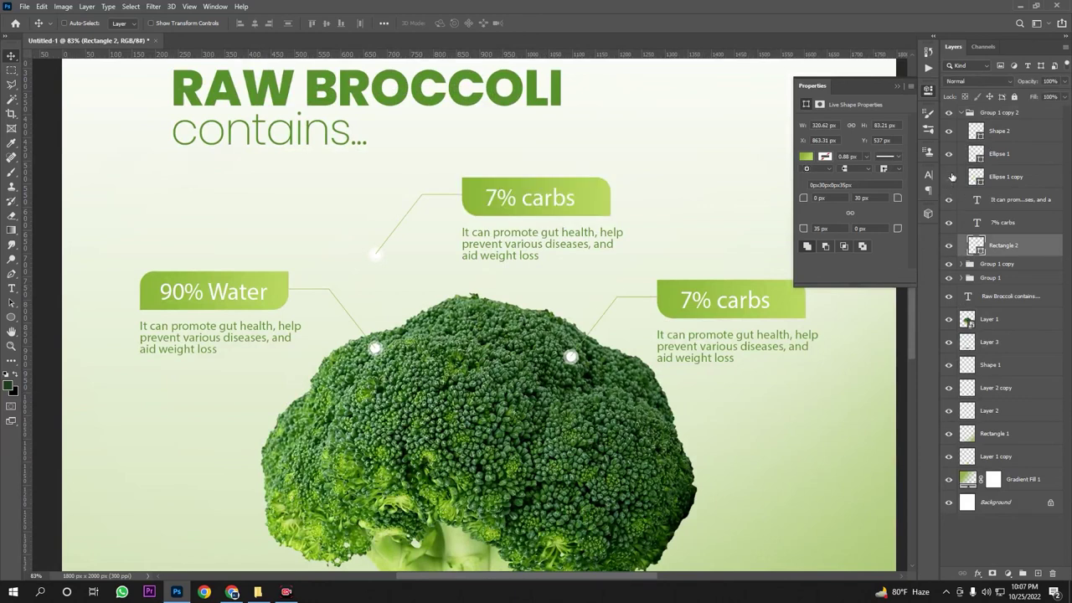
{"action": "left_click", "coordinate": [948, 132]}
{"action": "left_click", "coordinate": [949, 132]}
{"action": "left_click", "coordinate": [1001, 133]}
{"action": "key", "text": "Delete"}
{"action": "left_click", "coordinate": [11, 274]}
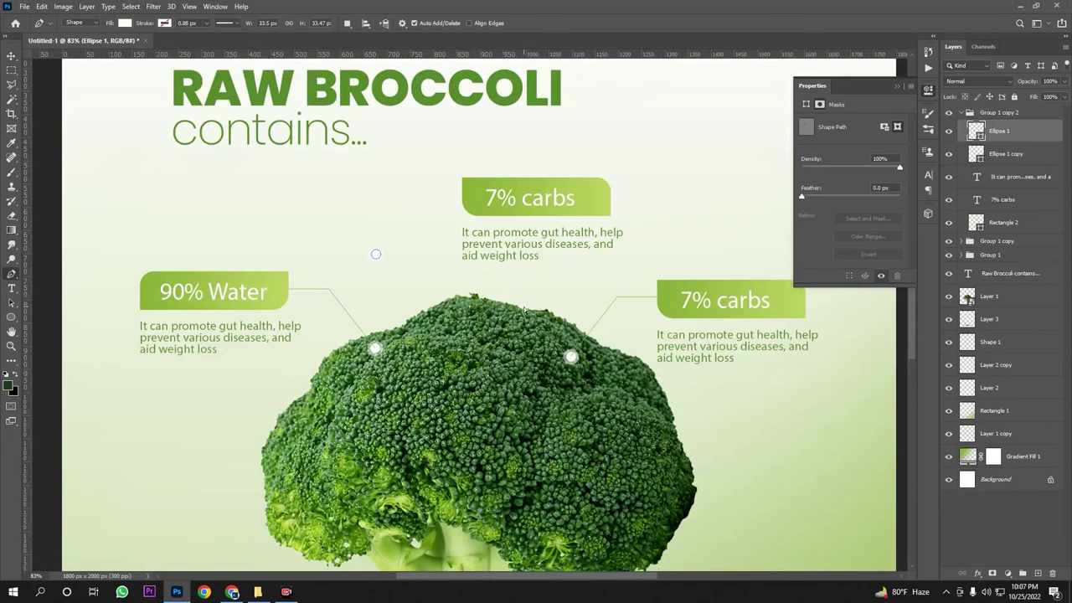
{"action": "key", "text": "ctrl+z"}
{"action": "scroll", "coordinate": [385, 261], "scroll_direction": "up", "scroll_amount": 3}
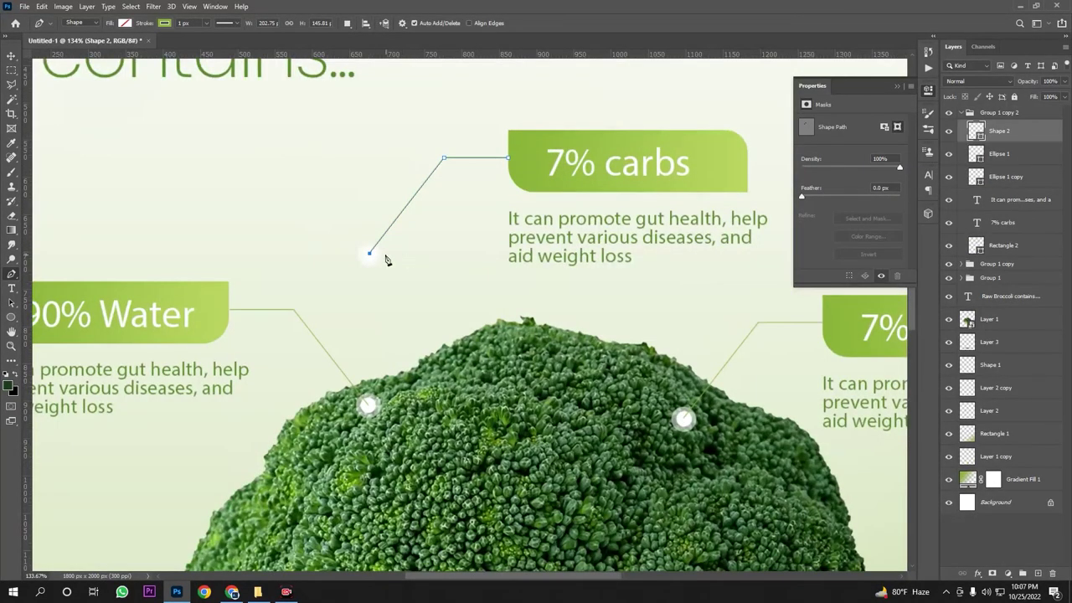
{"action": "key", "text": "Delete"}
{"action": "left_click", "coordinate": [453, 392], "text": "shift"}
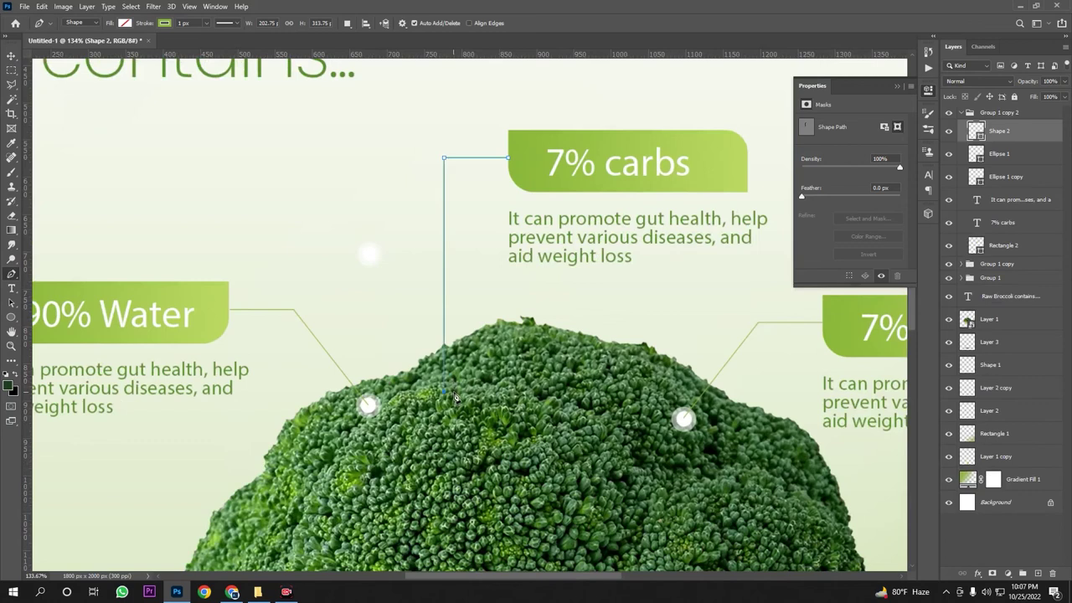
Move both white pointer circles of the duplicated label onto the lower end of its vertical line
{"action": "left_click", "coordinate": [11, 56]}
{"action": "left_click", "coordinate": [997, 159]}
{"action": "left_click", "coordinate": [999, 178], "text": "shift"}
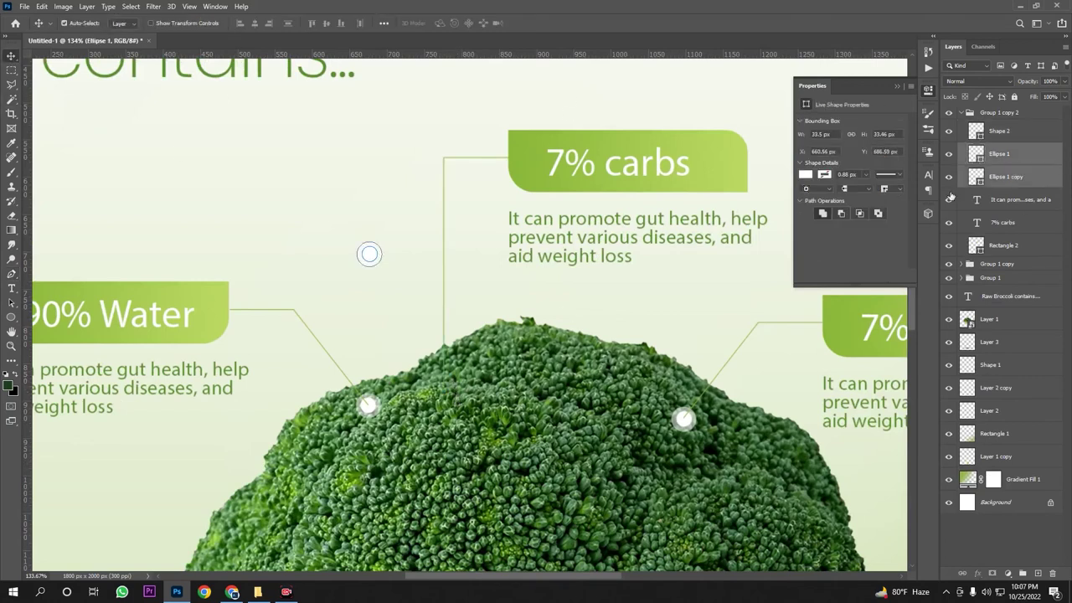
{"action": "left_click_drag", "start_coordinate": [369, 254], "coordinate": [480, 375]}
{"action": "scroll", "coordinate": [431, 390], "scroll_direction": "up", "scroll_amount": 5}
{"action": "scroll", "coordinate": [416, 415], "scroll_direction": "up", "scroll_amount": 5}
{"action": "scroll", "coordinate": [481, 375], "scroll_direction": "down", "scroll_amount": 5}
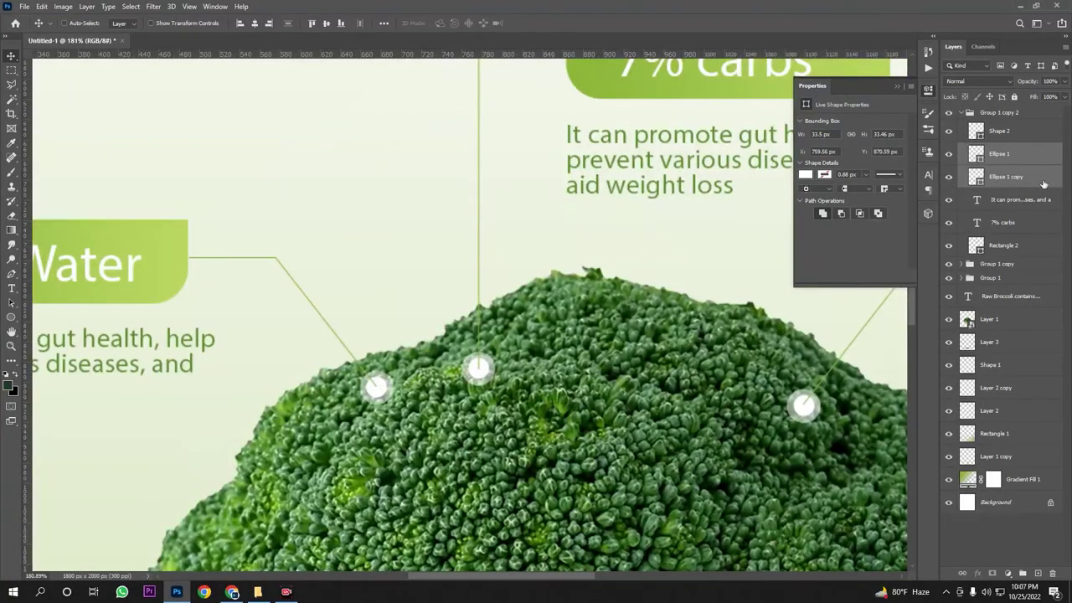
{"action": "scroll", "coordinate": [470, 400], "scroll_direction": "down", "scroll_amount": 5}
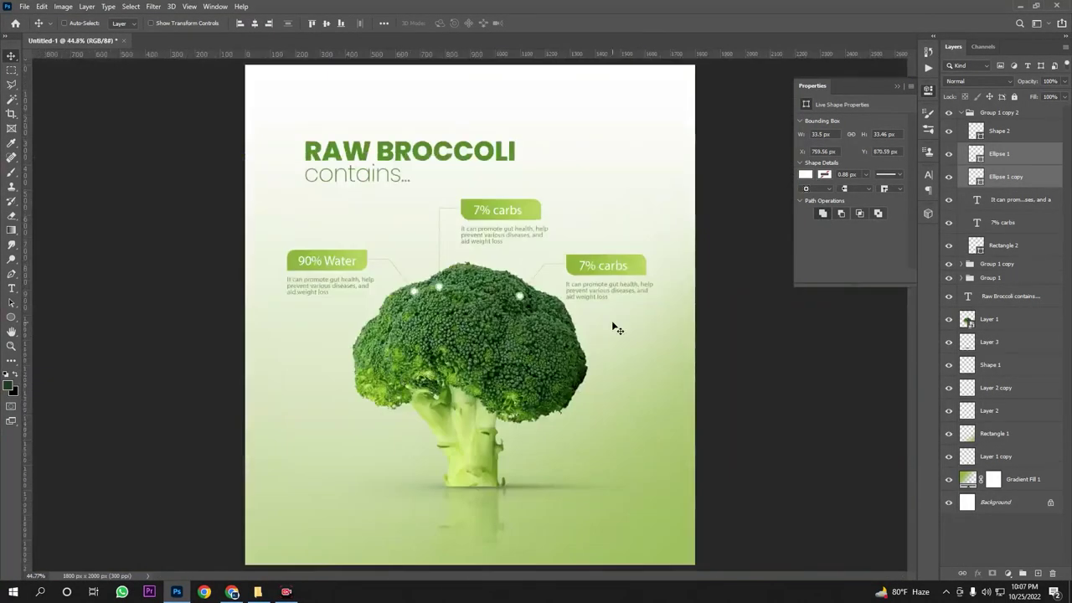
Move the "RAW BROCCOLI contains..." headline straight up, away from the labels
{"action": "scroll", "coordinate": [553, 339], "scroll_direction": "up", "scroll_amount": 1}
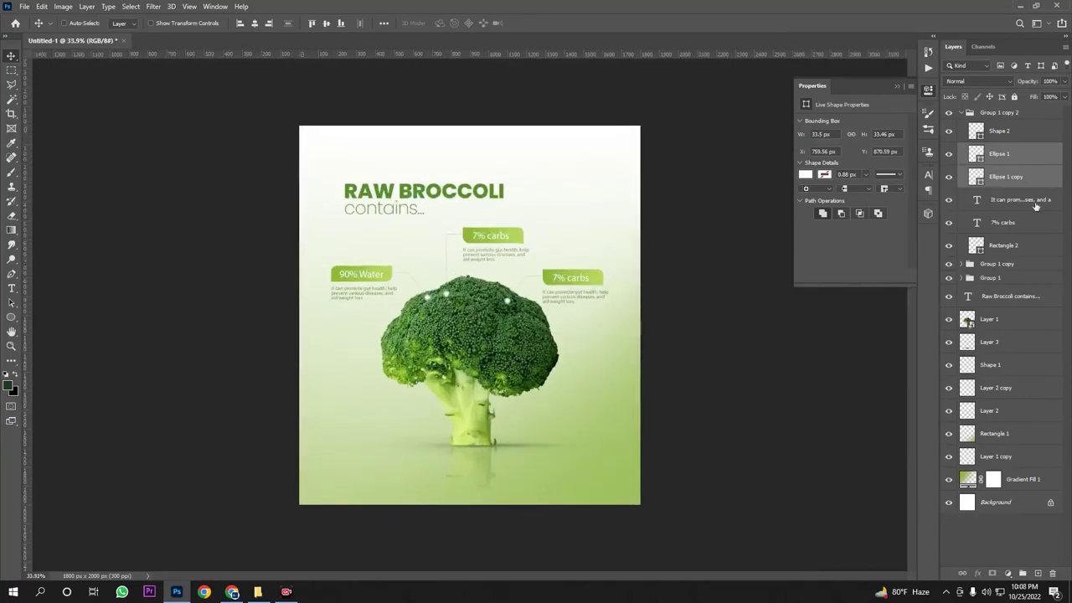
{"action": "left_click", "coordinate": [1010, 296]}
{"action": "left_click_drag", "start_coordinate": [417, 199], "coordinate": [418, 173]}
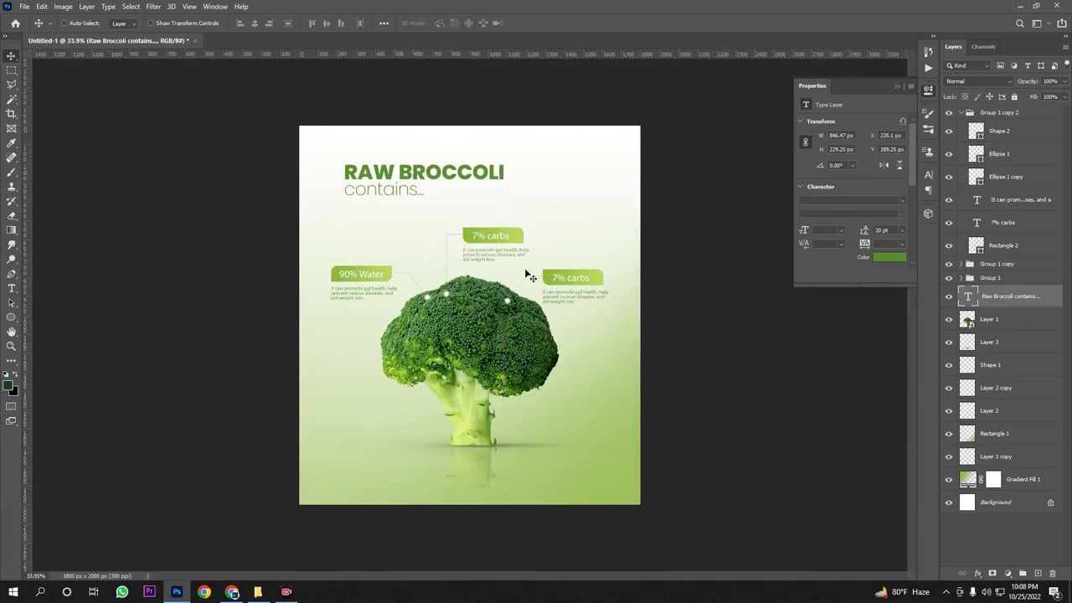
Replace the text in the label directly below the headline with "3% protein"
{"action": "scroll", "coordinate": [548, 290], "scroll_direction": "down", "scroll_amount": 6}
{"action": "scroll", "coordinate": [553, 296], "scroll_direction": "up", "scroll_amount": 6}
{"action": "scroll", "coordinate": [477, 326], "scroll_direction": "up", "scroll_amount": 3}
{"action": "scroll", "coordinate": [509, 229], "scroll_direction": "up", "scroll_amount": 2}
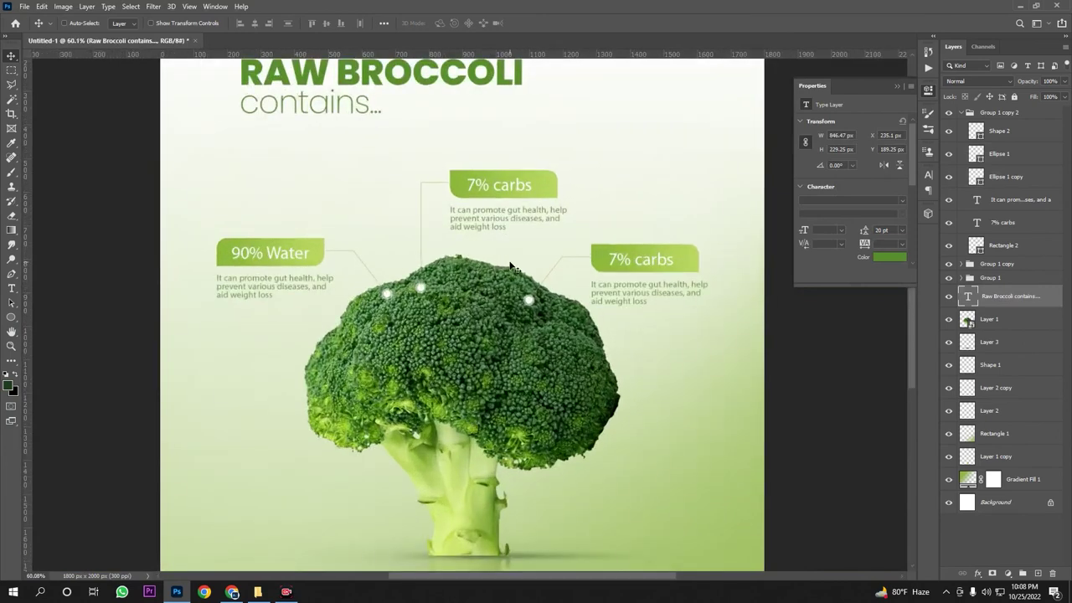
{"action": "scroll", "coordinate": [569, 183], "scroll_direction": "up", "scroll_amount": 2}
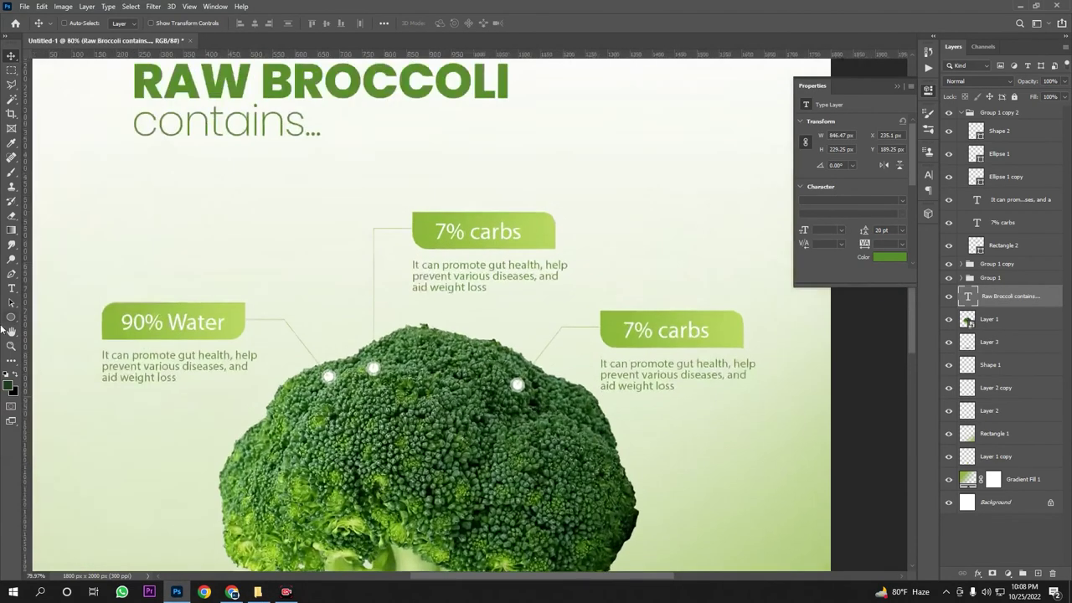
{"action": "left_click", "coordinate": [11, 289]}
{"action": "left_click", "coordinate": [437, 235]}
{"action": "key", "text": "ctrl+a"}
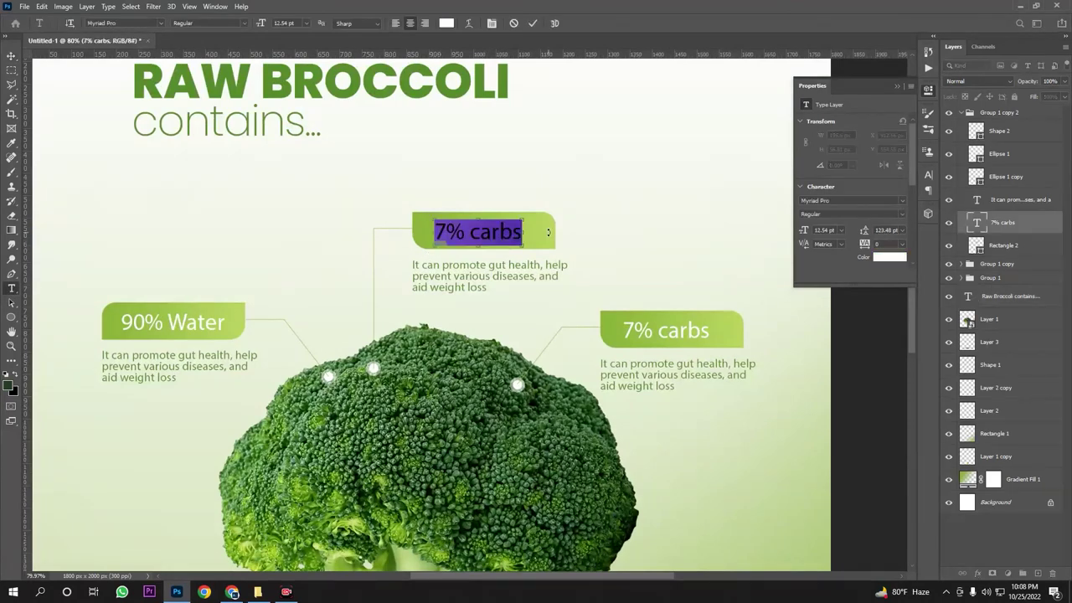
{"action": "type", "text": "3% protein"}
{"action": "left_click", "coordinate": [1008, 218]}
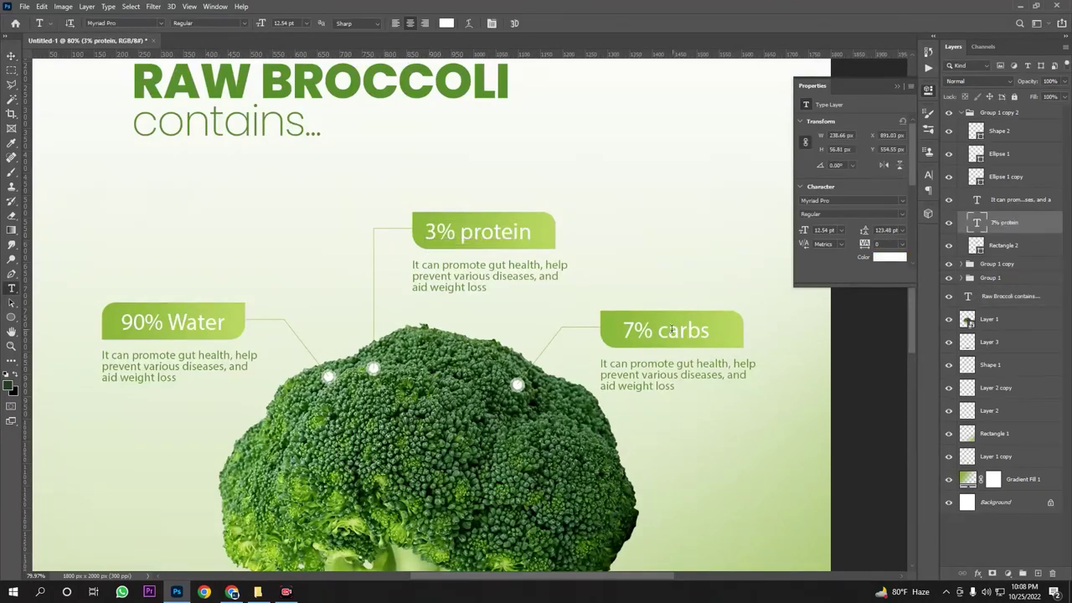
Capitalise the nutrient names in the two labels so they read "7% Carbs" and "3% Protein"
{"action": "left_click_drag", "start_coordinate": [668, 331], "coordinate": [659, 331]}
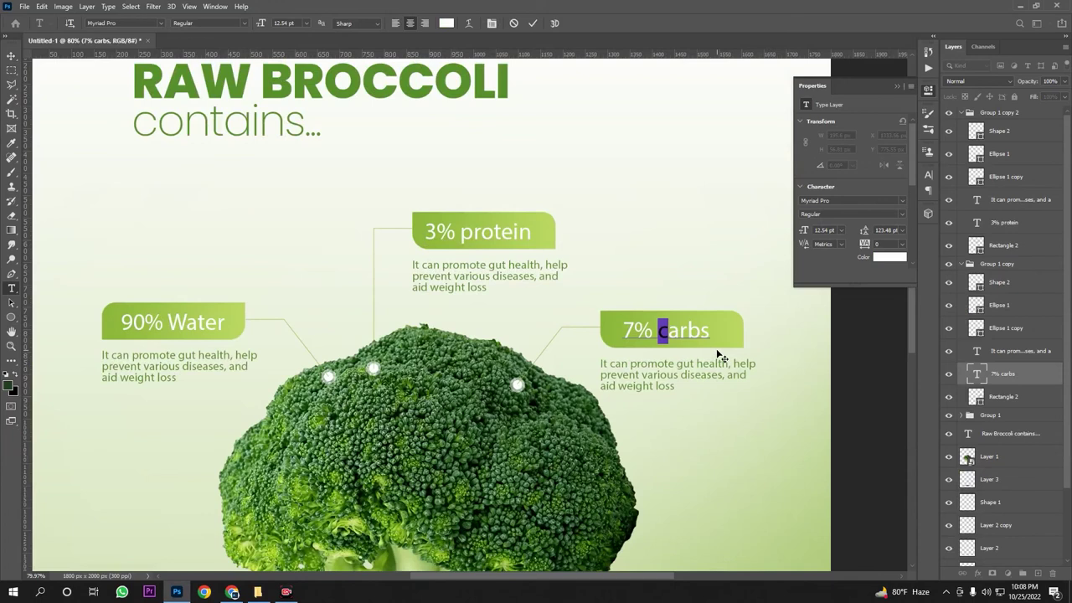
{"action": "type", "text": "C"}
{"action": "left_click", "coordinate": [1005, 374]}
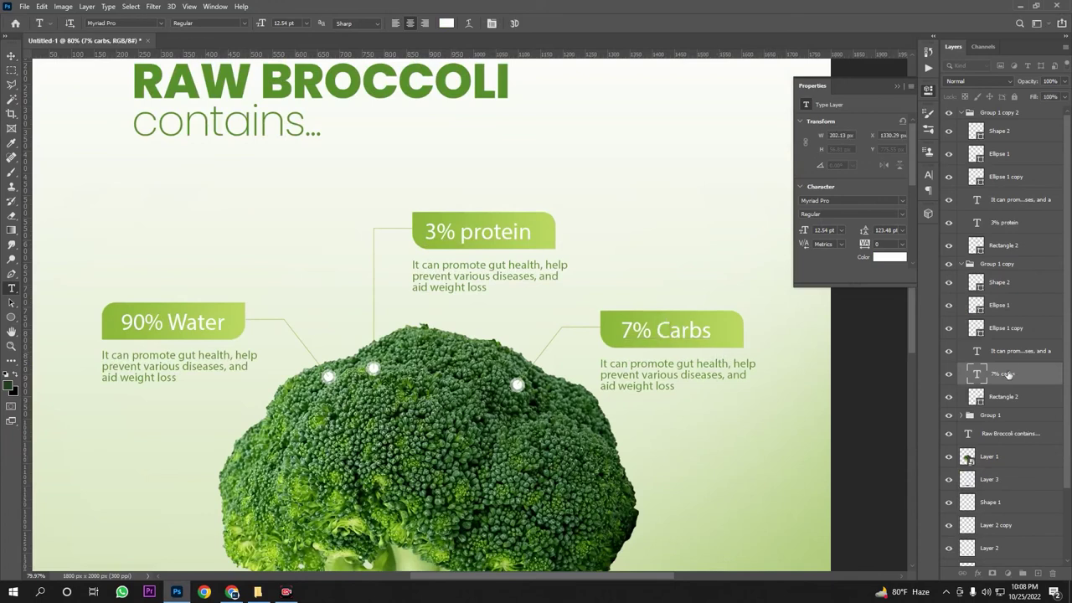
{"action": "left_click_drag", "start_coordinate": [460, 233], "coordinate": [474, 235]}
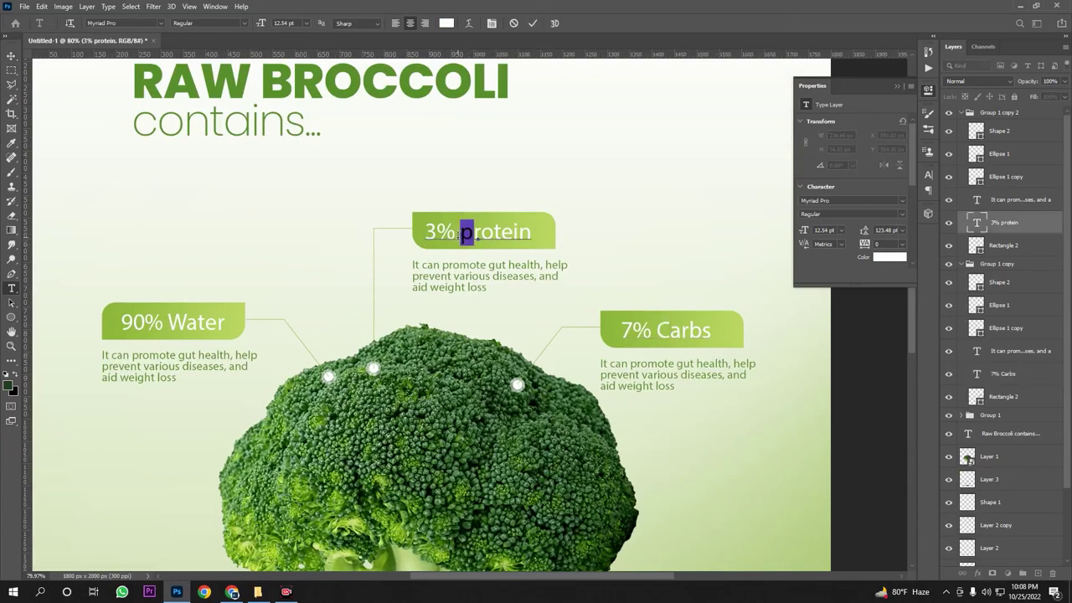
{"action": "type", "text": "P"}
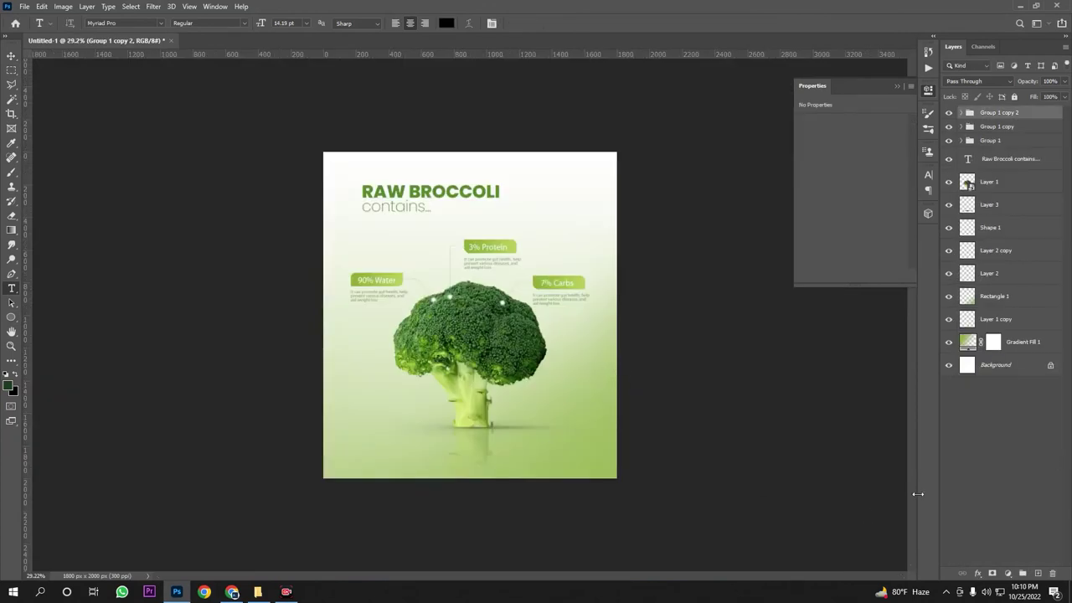
Add the text "Stay healthy always" below the broccoli near the poster's lower edge
{"action": "scroll", "coordinate": [620, 502], "scroll_direction": "up", "scroll_amount": 3, "text": "alt"}
{"action": "scroll", "coordinate": [601, 469], "scroll_direction": "down", "scroll_amount": 1}
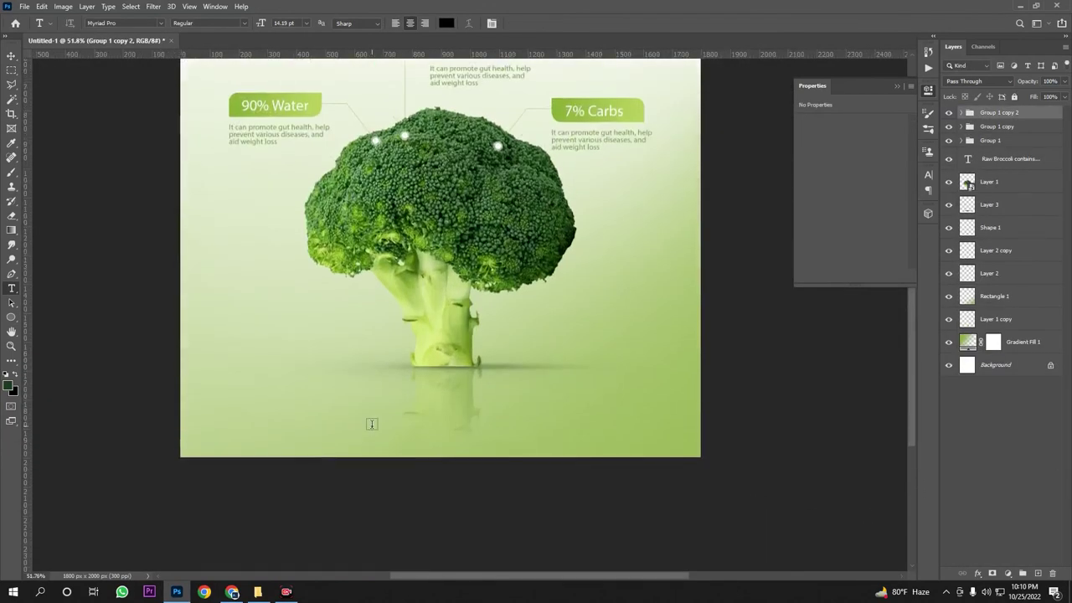
{"action": "left_click", "coordinate": [372, 424]}
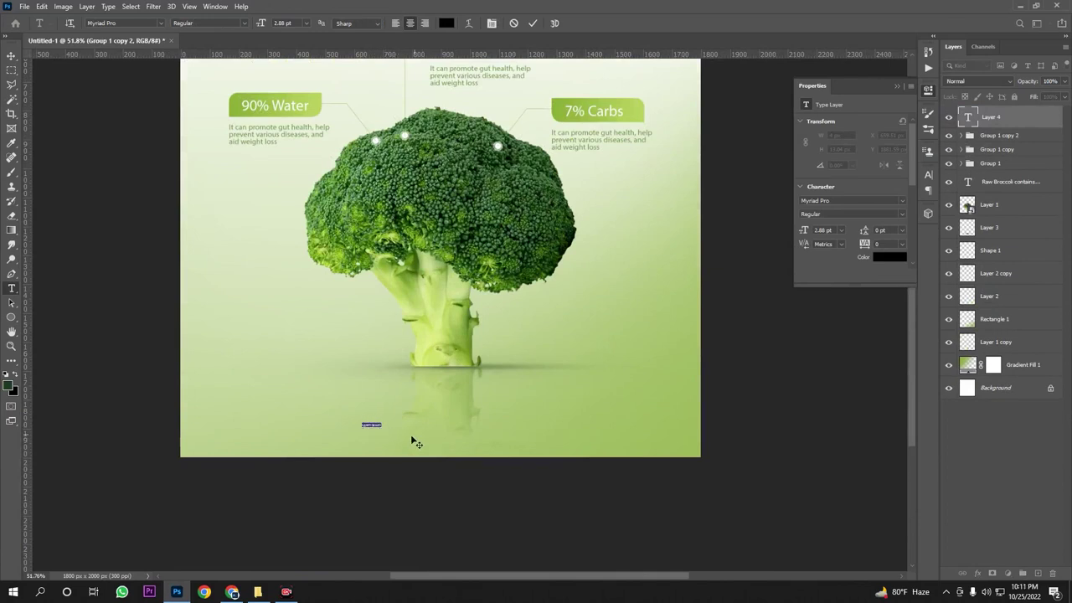
{"action": "key", "text": "ctrl"}
{"action": "type", "text": "Stay healthy always"}
{"action": "left_click", "coordinate": [1000, 118]}
Scale the "Stay healthy always" text up to about 718% and apply the transformation
{"action": "key", "text": "ctrl+t"}
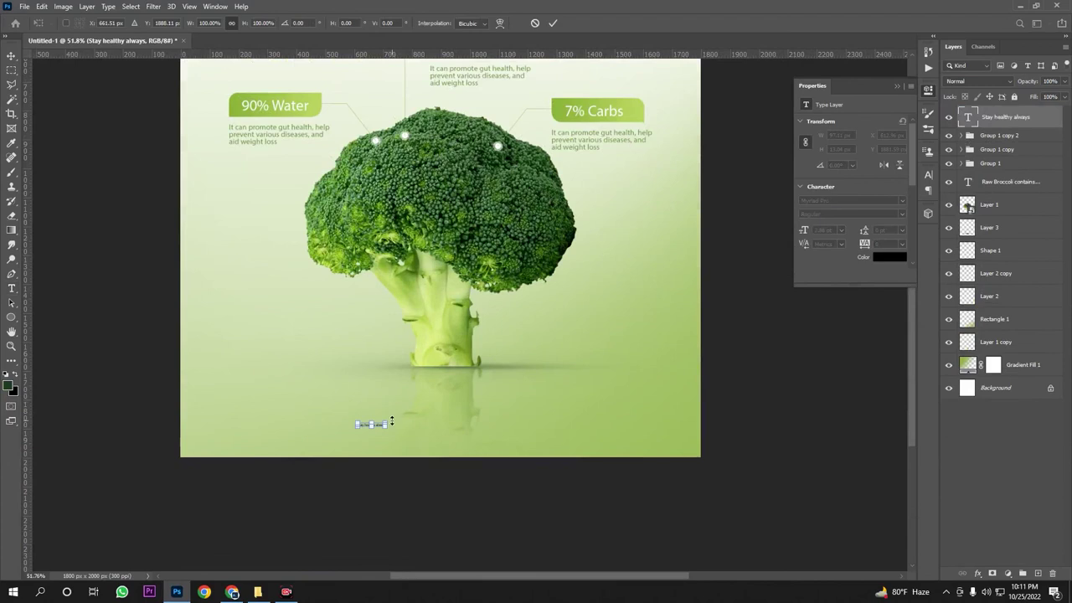
{"action": "left_click_drag", "start_coordinate": [387, 422], "coordinate": [560, 380]}
{"action": "key", "text": "Return"}
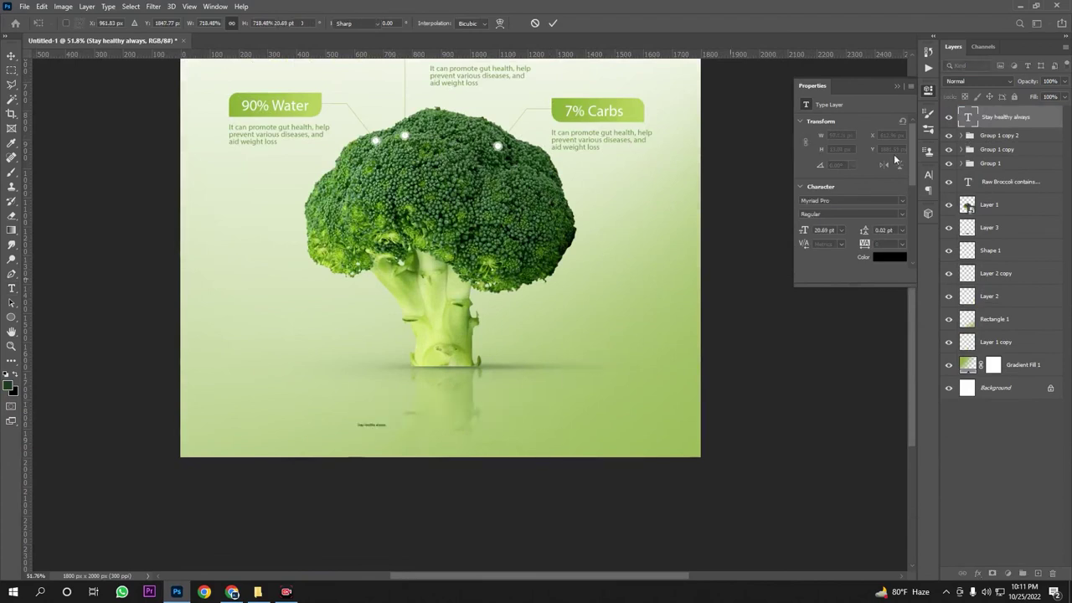
Set the "Stay healthy always" tagline's font to Poppins Bold in all caps
{"action": "left_click", "coordinate": [911, 88]}
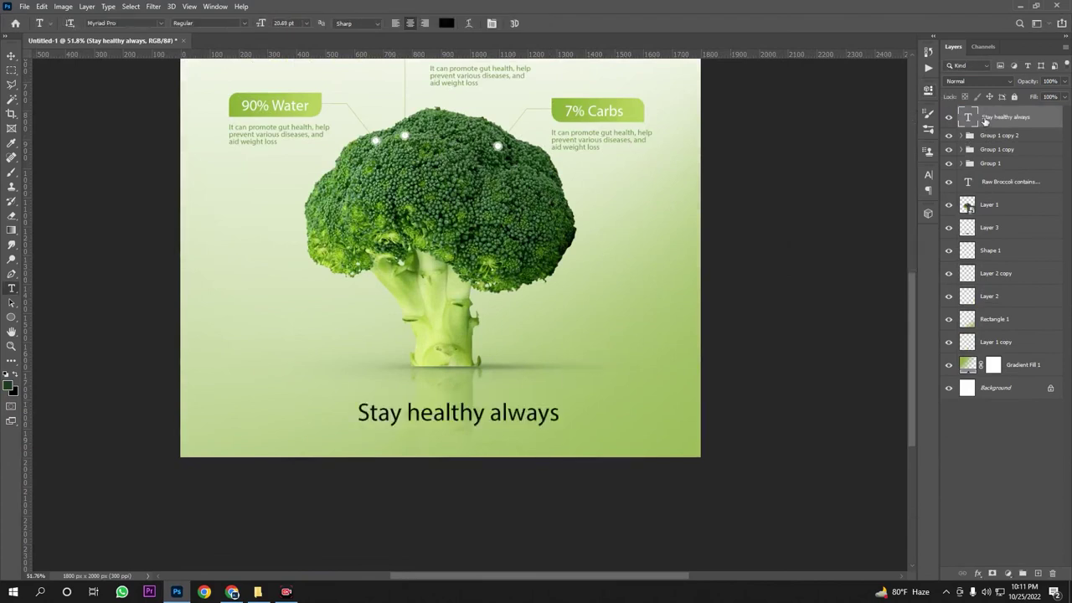
{"action": "left_click", "coordinate": [492, 24]}
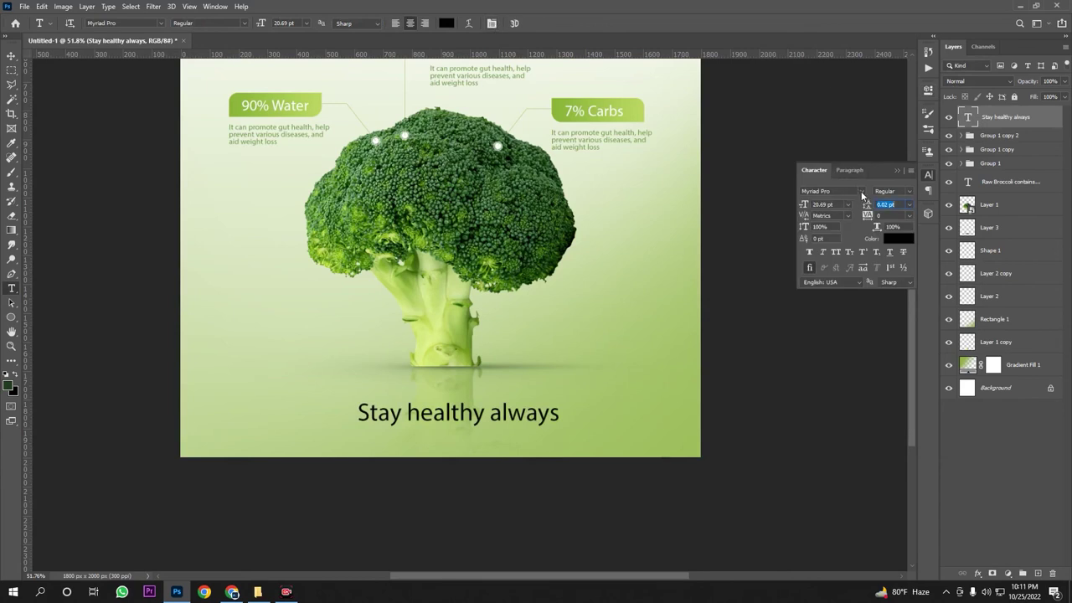
{"action": "left_click", "coordinate": [862, 192]}
{"action": "scroll", "coordinate": [862, 196], "scroll_direction": "up", "scroll_amount": 2}
{"action": "left_click_drag", "start_coordinate": [1015, 361], "coordinate": [1013, 228]}
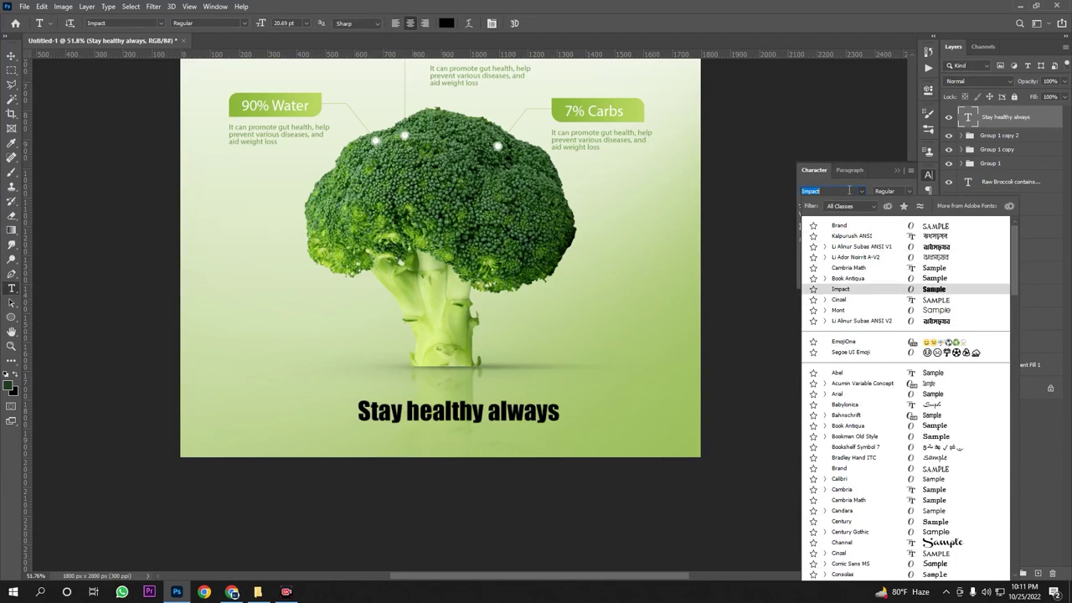
{"action": "type", "text": "Poppins"}
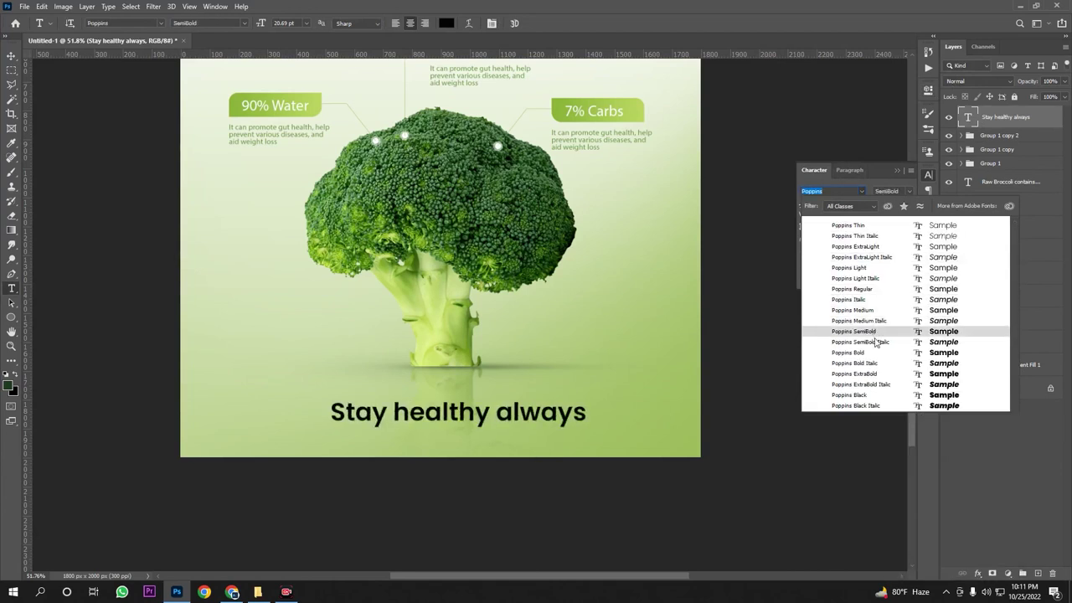
{"action": "left_click", "coordinate": [876, 352]}
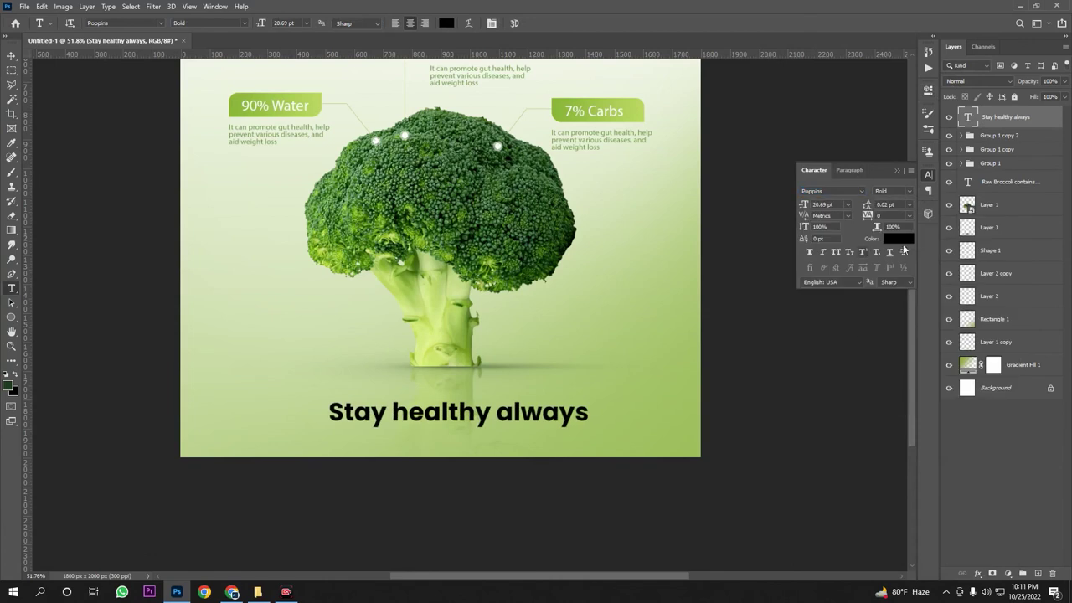
{"action": "left_click", "coordinate": [836, 252]}
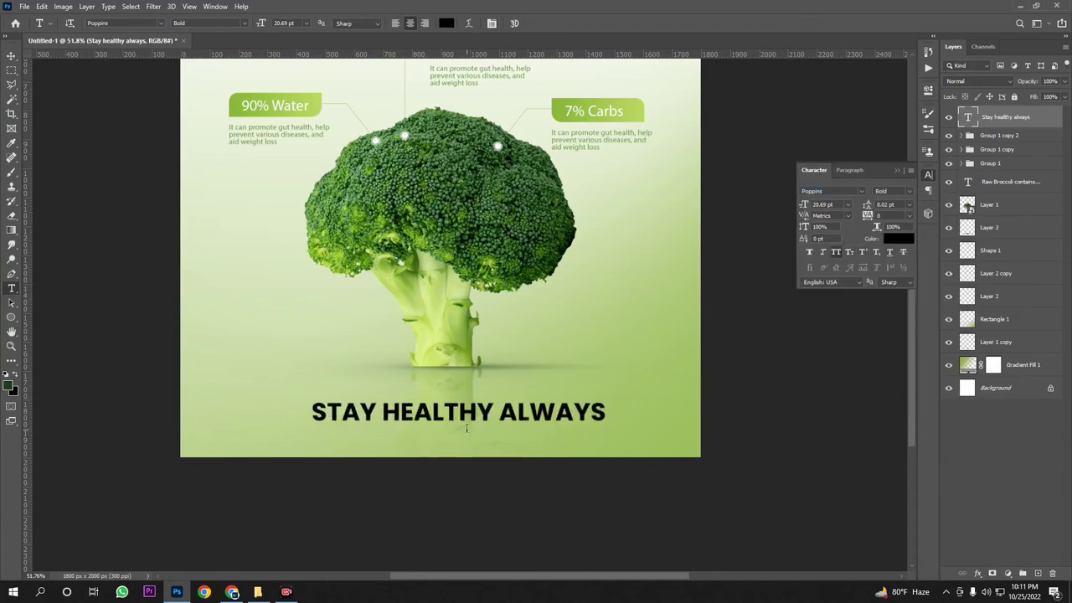
Change the tagline's text color to white (#ffffff)
{"action": "left_click", "coordinate": [898, 238]}
{"action": "left_click", "coordinate": [777, 128]}
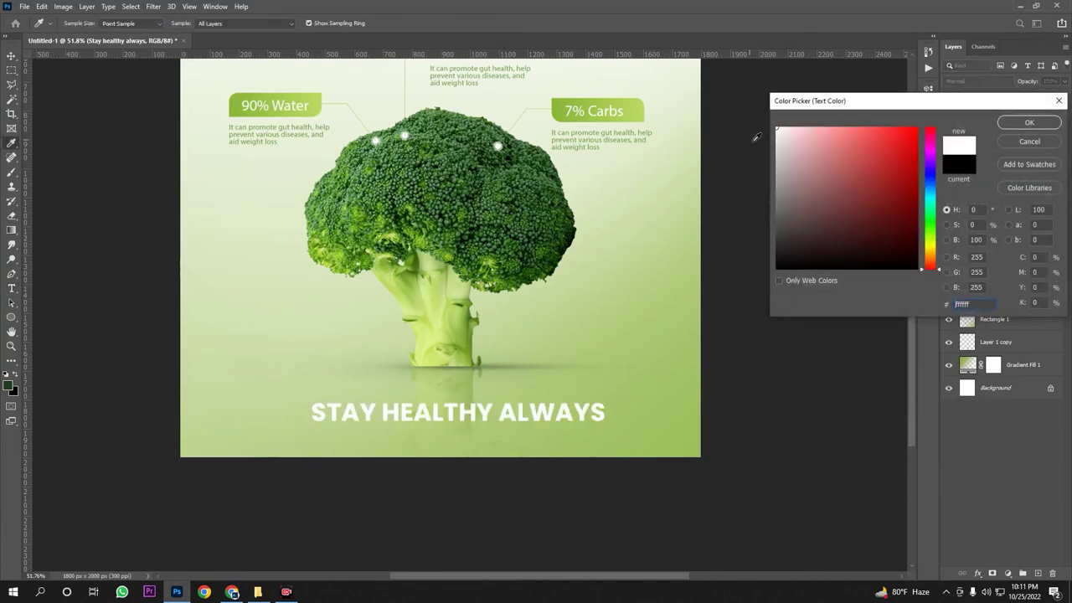
{"action": "left_click", "coordinate": [1015, 123]}
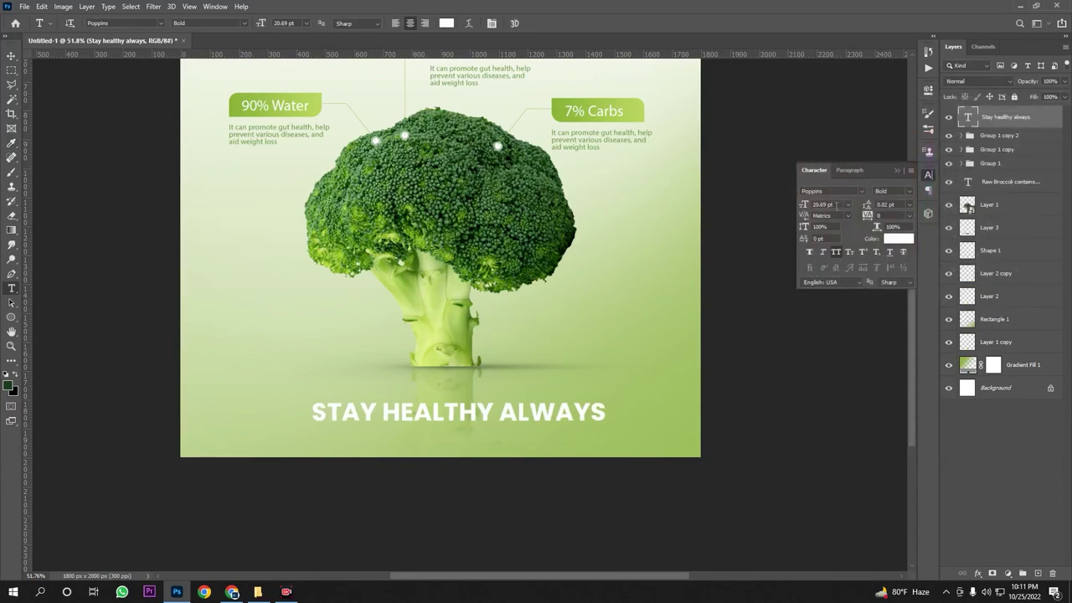
Reduce the tagline's font size to 12 pt and color it dark green (#306602)
{"action": "left_click_drag", "start_coordinate": [845, 206], "coordinate": [759, 203]}
{"action": "key", "text": "Down"}
{"action": "type", "text": "10"}
{"action": "key", "text": "Return"}
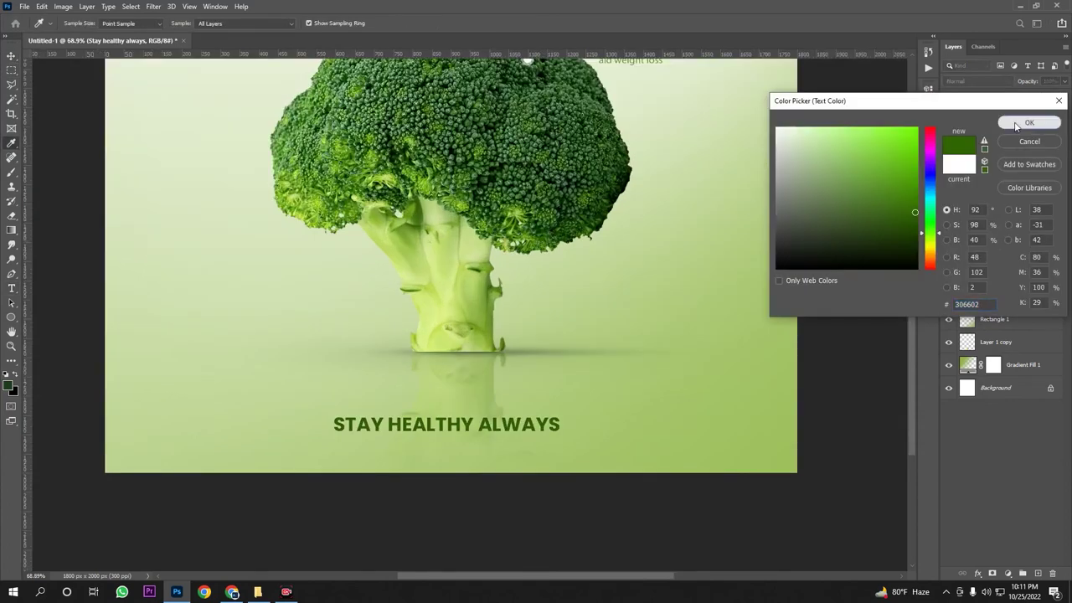
{"action": "left_click", "coordinate": [1029, 122]}
Slightly lower the opacity of the broccoli's reflection on the Layer 1 copy layer
{"action": "left_click", "coordinate": [974, 323]}
{"action": "left_click", "coordinate": [974, 345]}
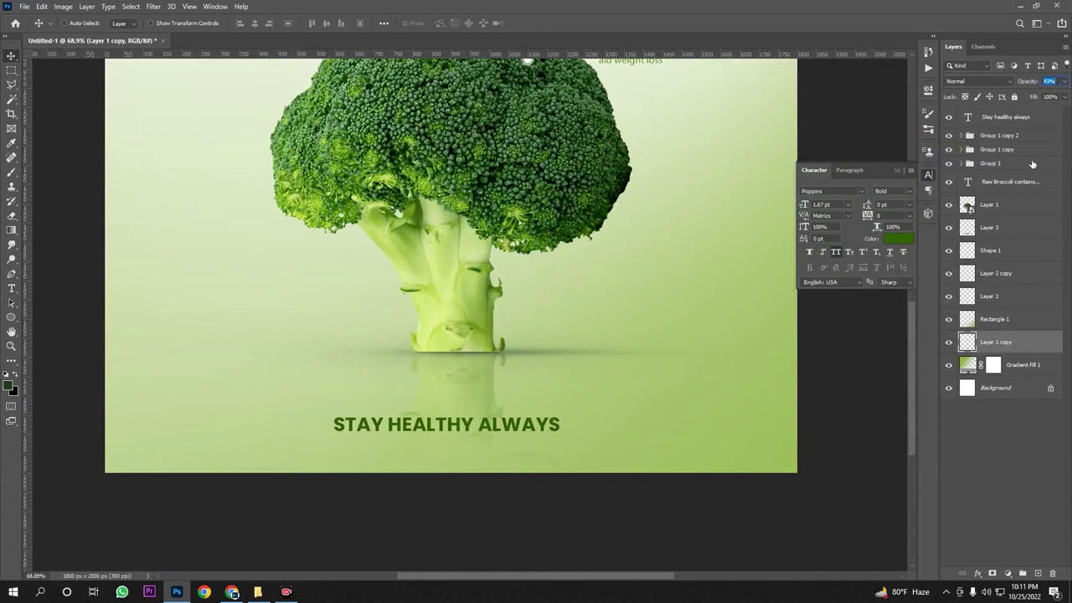
{"action": "key", "text": "Down"}
{"action": "left_click", "coordinate": [953, 451]}
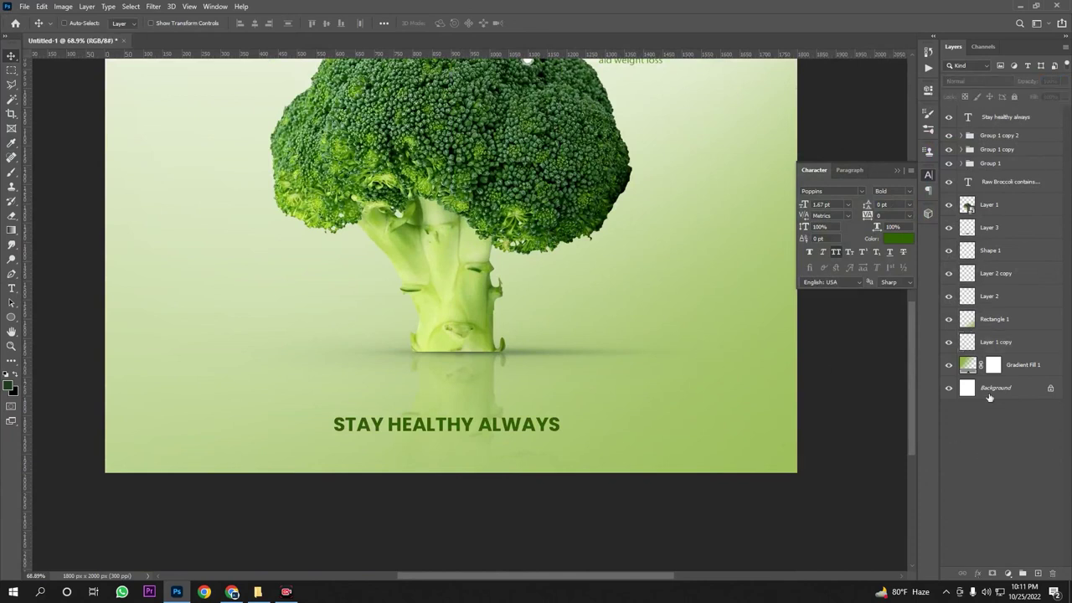
Center the "Stay healthy always" tagline horizontally on the poster and clear the selection
{"action": "key", "text": "ctrl+0"}
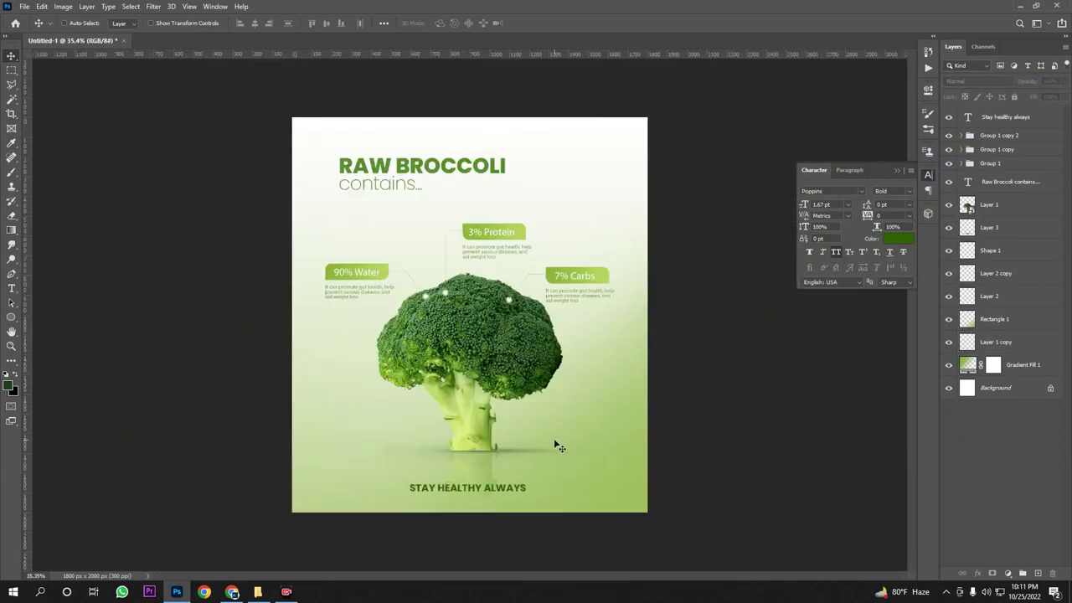
{"action": "left_click", "coordinate": [1001, 122]}
{"action": "left_click", "coordinate": [950, 120]}
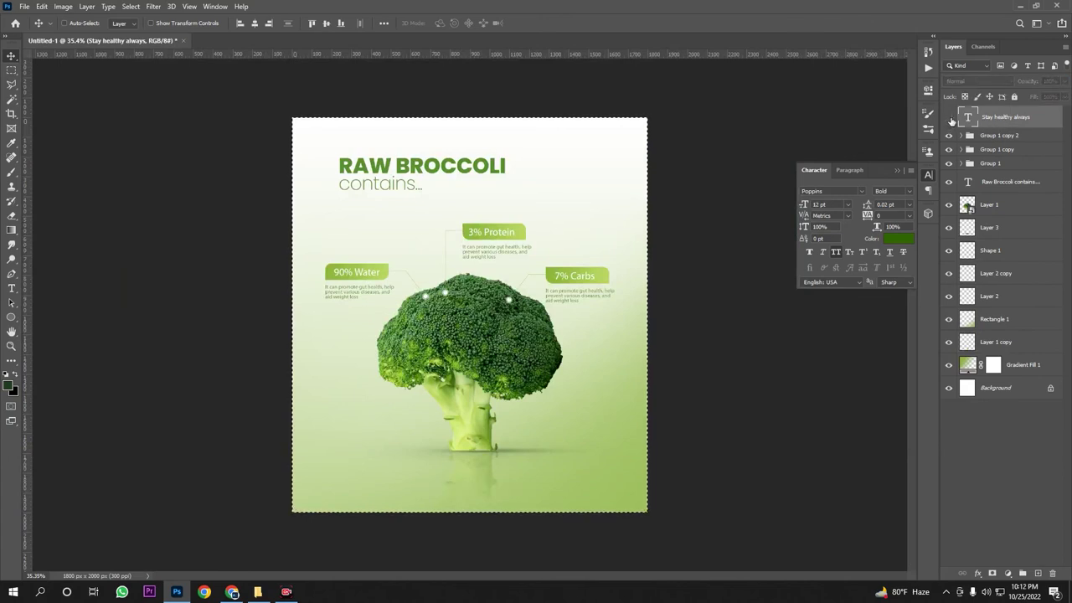
{"action": "left_click", "coordinate": [950, 119]}
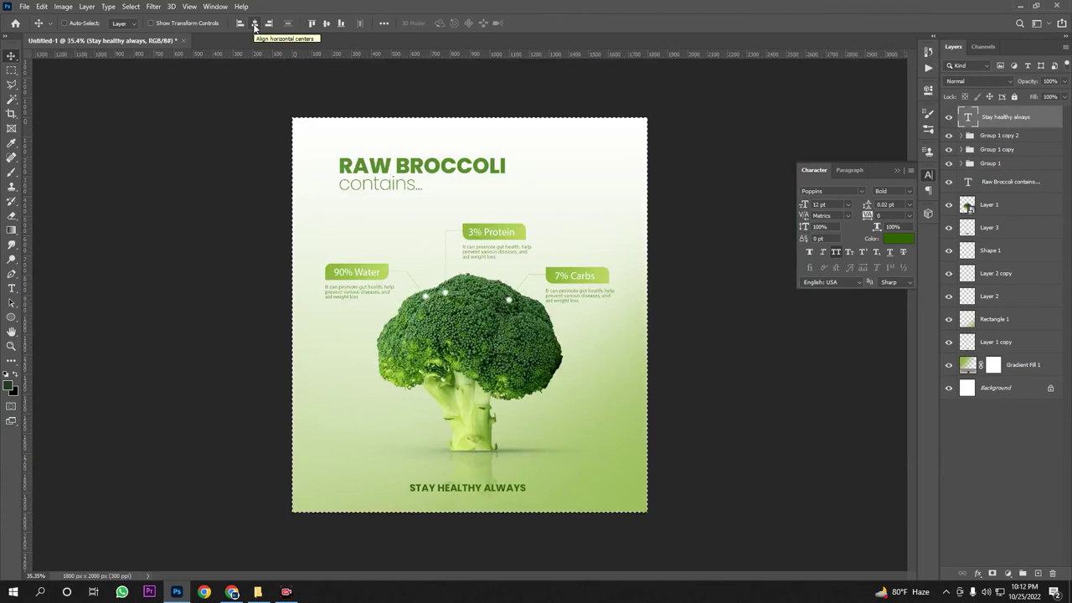
{"action": "left_click", "coordinate": [254, 25]}
{"action": "left_click", "coordinate": [11, 70]}
{"action": "left_click", "coordinate": [196, 194]}
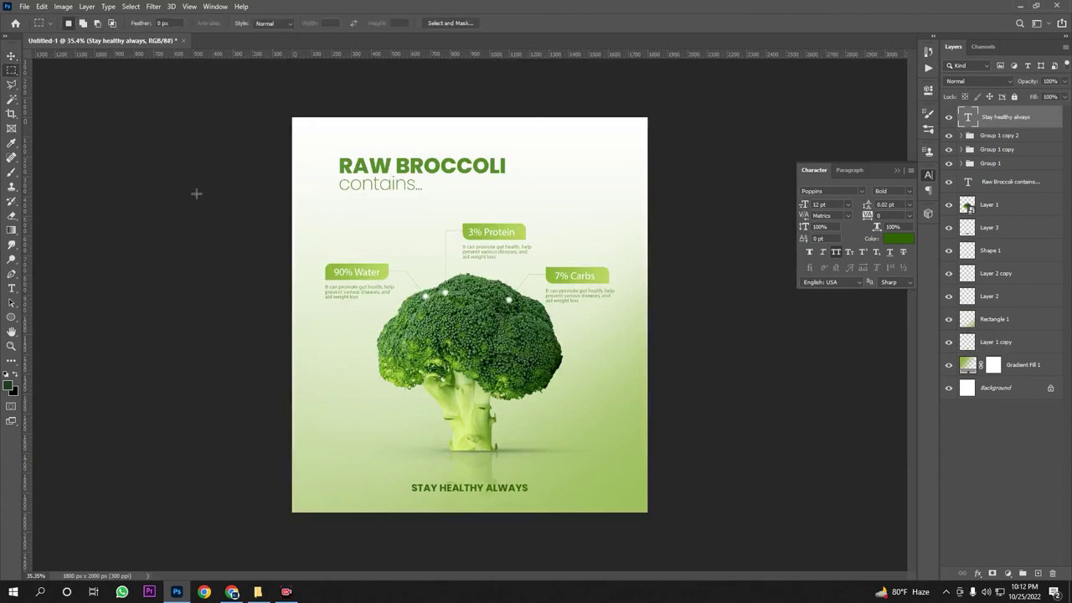
Add a "Design By" credit line with the designer's name below the tagline
{"action": "scroll", "coordinate": [532, 270], "scroll_direction": "down", "scroll_amount": 3}
{"action": "scroll", "coordinate": [533, 271], "scroll_direction": "up", "scroll_amount": 2}
{"action": "left_click", "coordinate": [11, 56]}
{"action": "scroll", "coordinate": [504, 417], "scroll_direction": "up", "scroll_amount": 7}
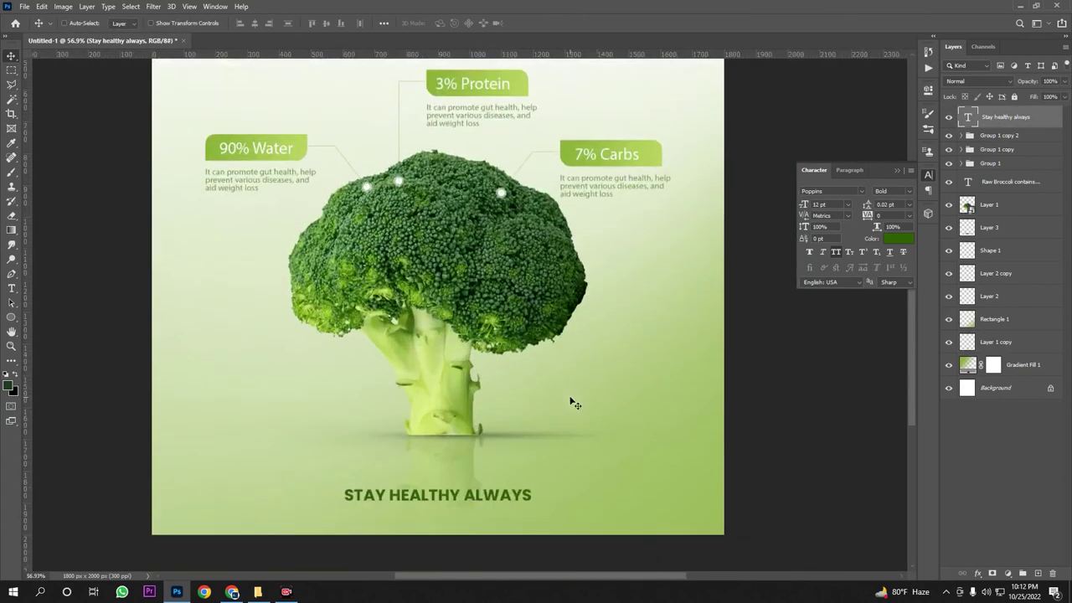
{"action": "scroll", "coordinate": [572, 402], "scroll_direction": "down", "scroll_amount": 3}
{"action": "scroll", "coordinate": [378, 326], "scroll_direction": "up", "scroll_amount": 4}
{"action": "left_click", "coordinate": [12, 287]}
{"action": "scroll", "coordinate": [408, 369], "scroll_direction": "up", "scroll_amount": 2}
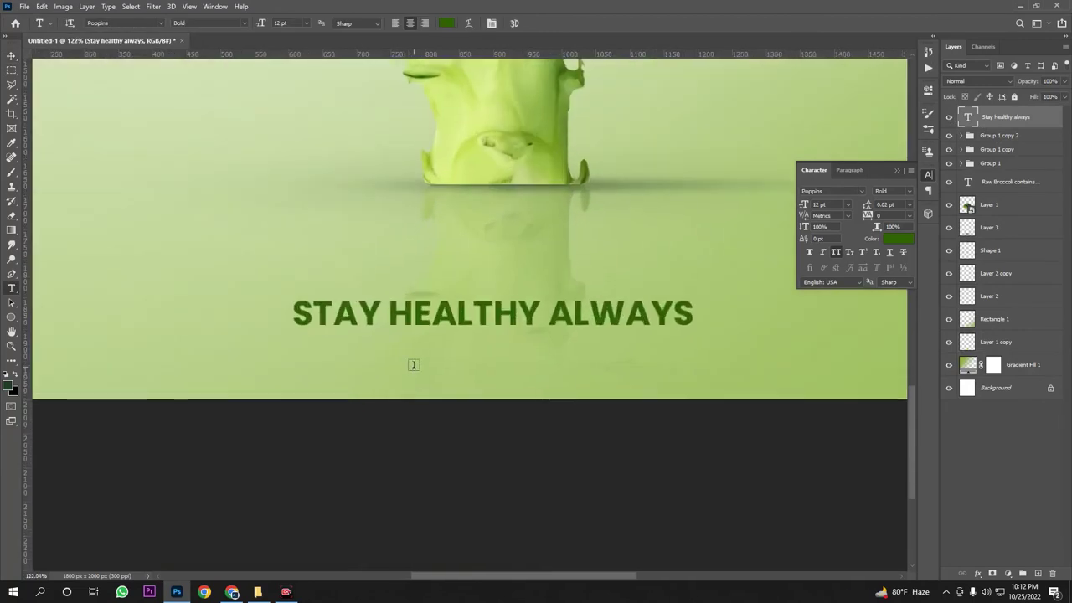
{"action": "left_click", "coordinate": [414, 363]}
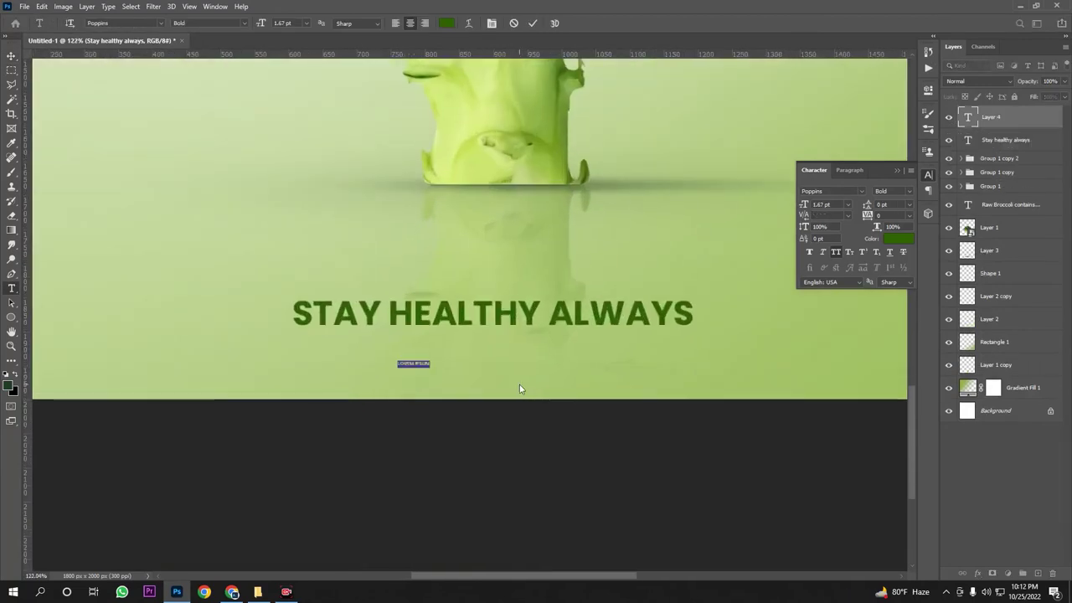
{"action": "type", "text": "walk"}
{"action": "key", "text": "ctrl+Return"}
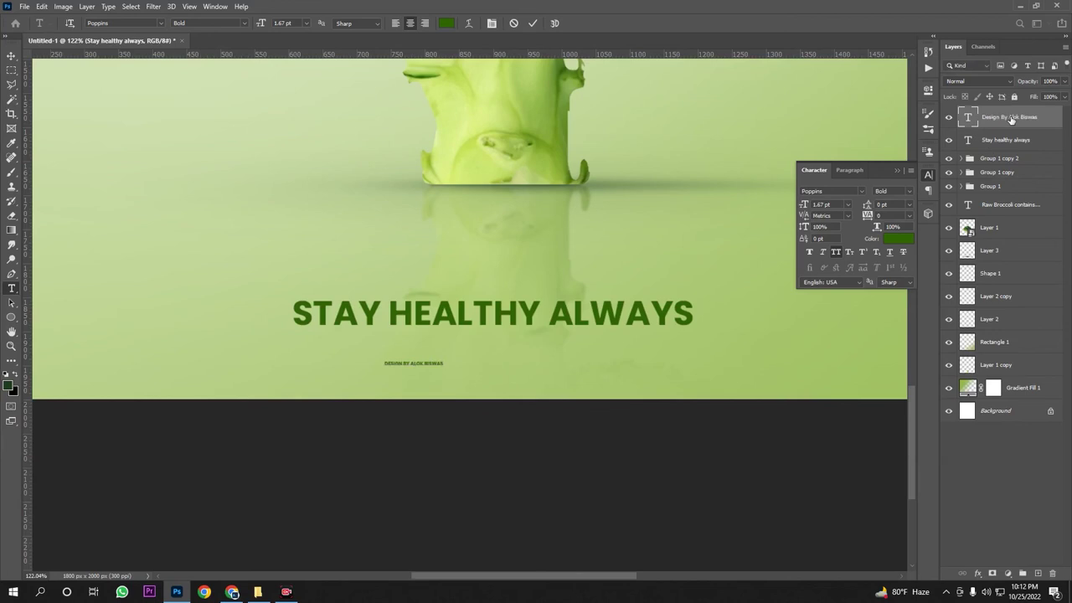
Scale the credit line up to about 6.35 pt and place it directly beneath the tagline
{"action": "key", "text": "ctrl+t"}
{"action": "left_click_drag", "start_coordinate": [441, 366], "coordinate": [578, 357]}
{"action": "key", "text": "Return"}
Turn off all caps for the credit line and set its font weight to Regular
{"action": "left_click", "coordinate": [836, 253]}
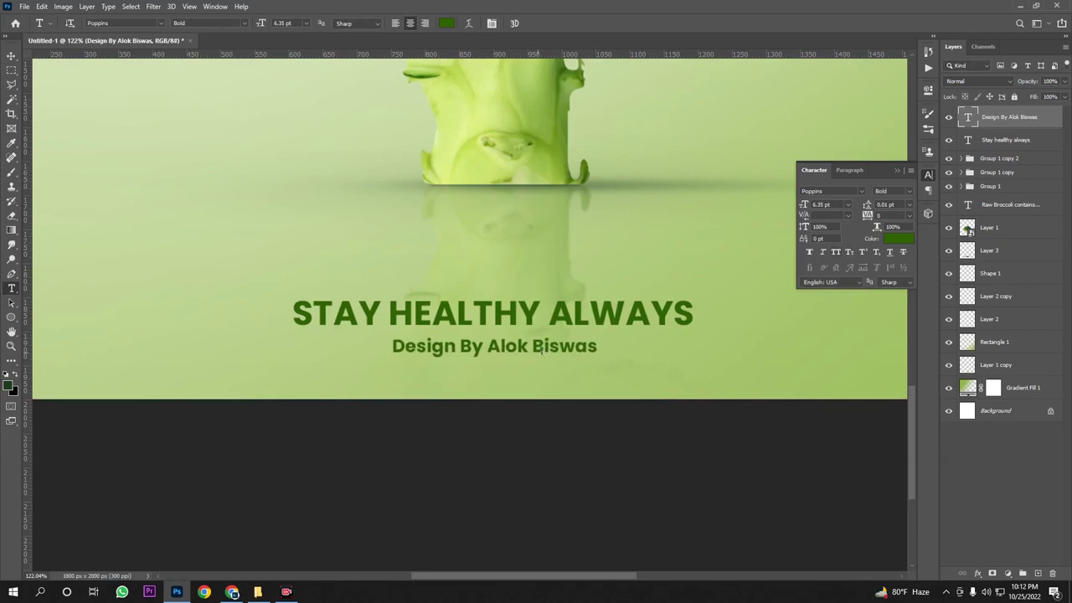
{"action": "left_click", "coordinate": [909, 193]}
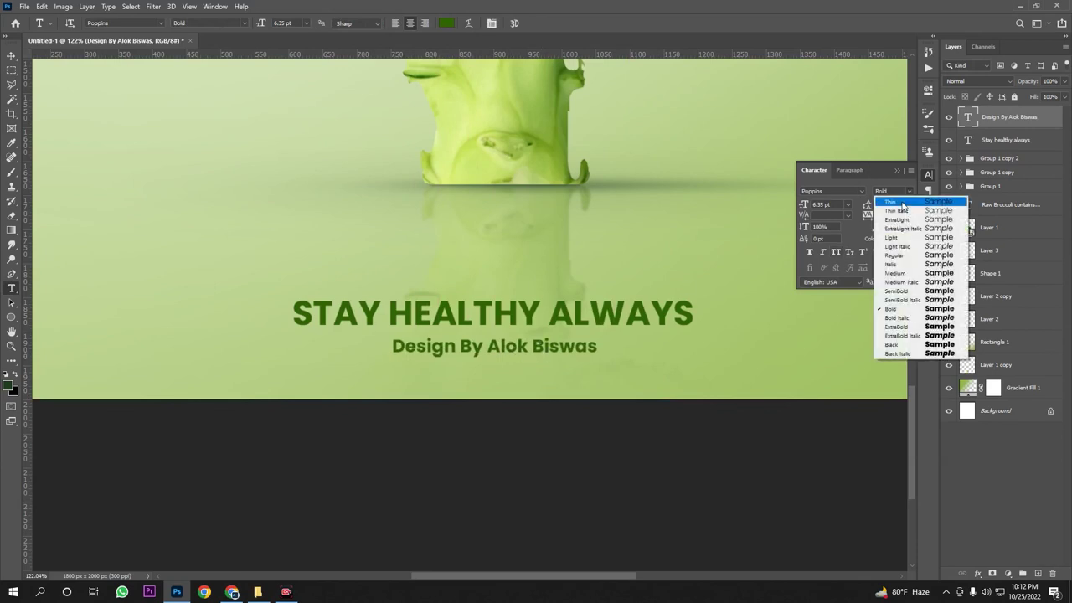
{"action": "left_click", "coordinate": [901, 257]}
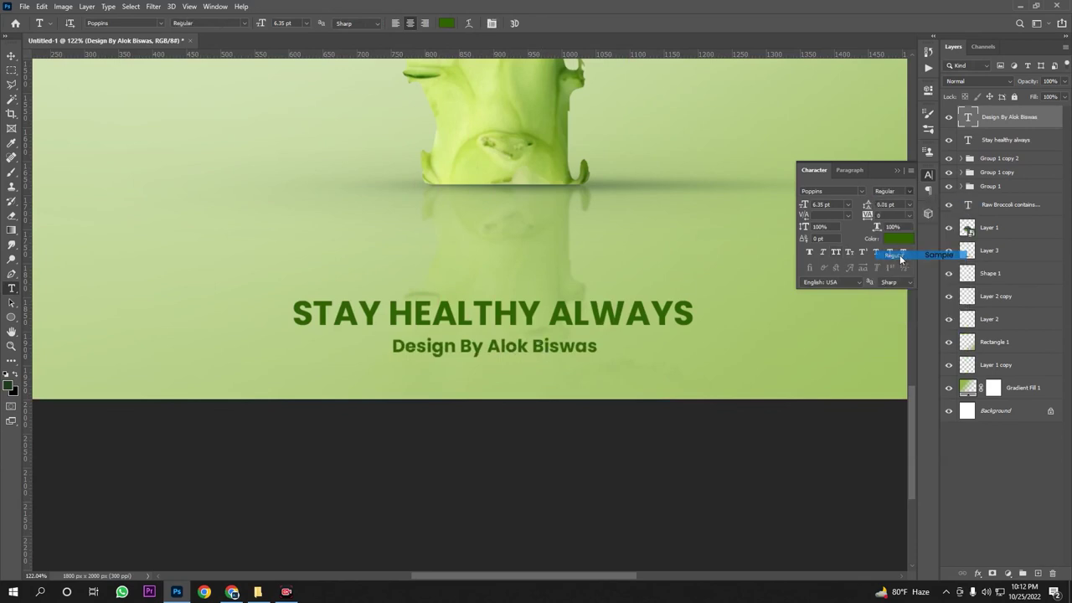
Tighten the "Stay healthy always" tagline's tracking to -25 and increase its font size to 14 pt
{"action": "left_click", "coordinate": [13, 56]}
{"action": "scroll", "coordinate": [608, 373], "scroll_direction": "down", "scroll_amount": 3}
{"action": "scroll", "coordinate": [608, 373], "scroll_direction": "down", "scroll_amount": 2}
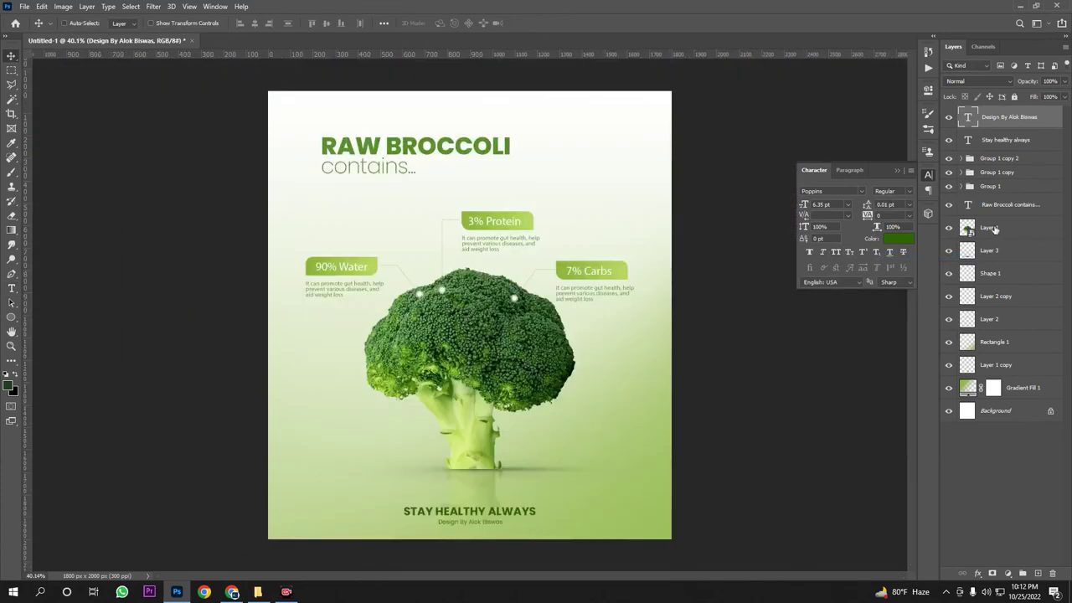
{"action": "left_click", "coordinate": [1010, 142]}
{"action": "left_click", "coordinate": [1011, 142]}
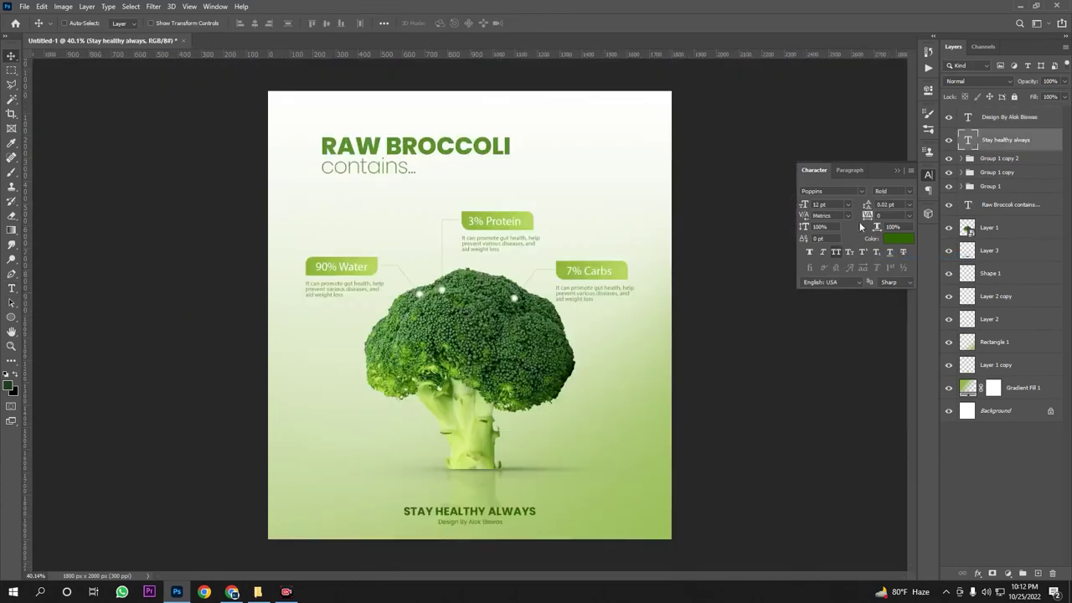
{"action": "left_click", "coordinate": [909, 215]}
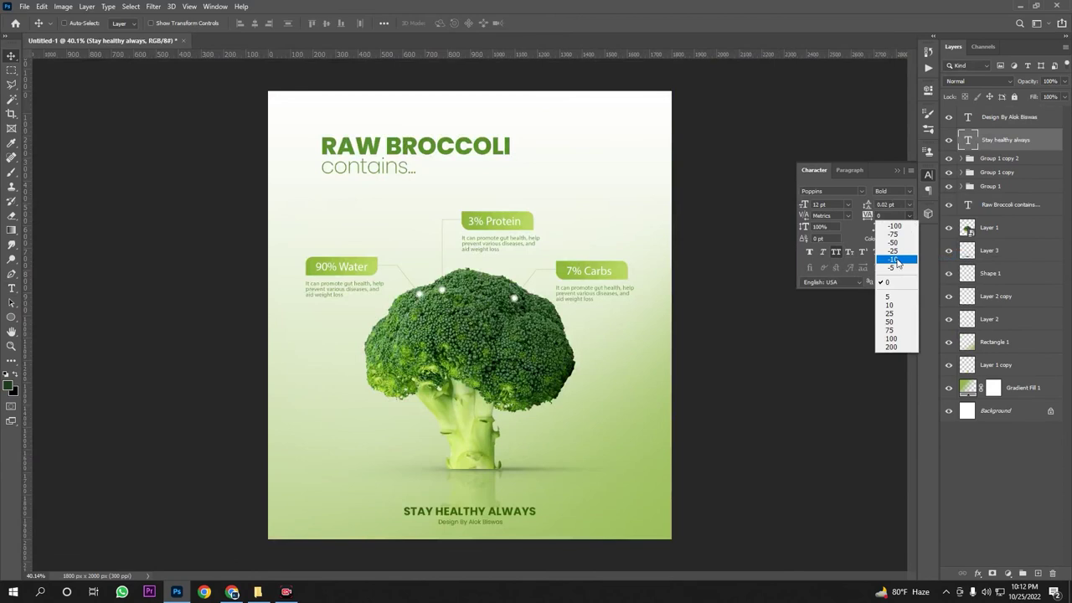
{"action": "left_click", "coordinate": [895, 260]}
{"action": "left_click", "coordinate": [909, 215]}
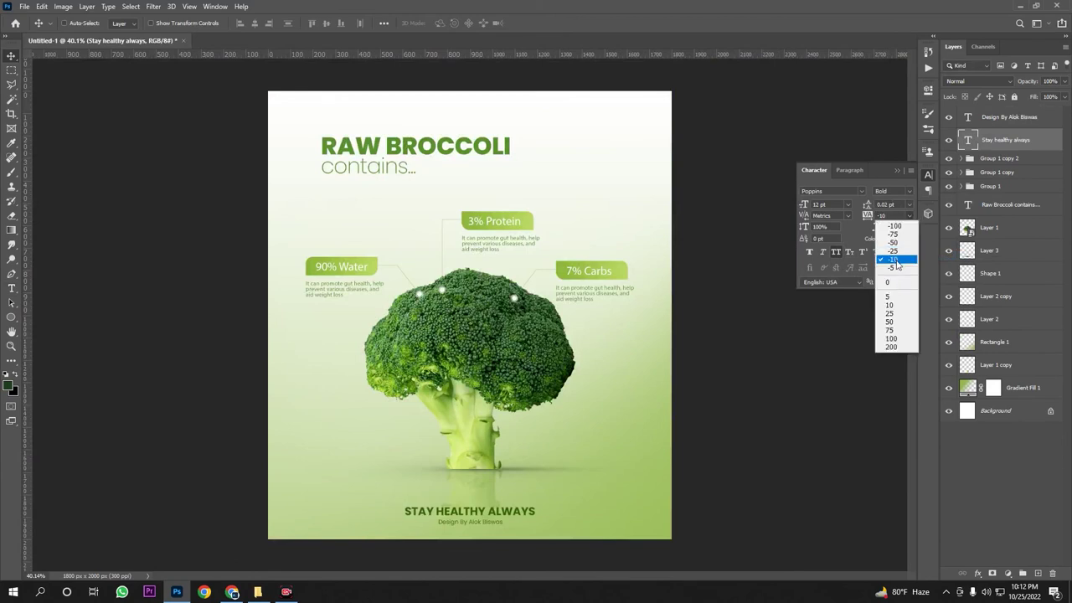
{"action": "left_click", "coordinate": [893, 250]}
{"action": "key", "text": "Up"}
{"action": "key", "text": "Up"}
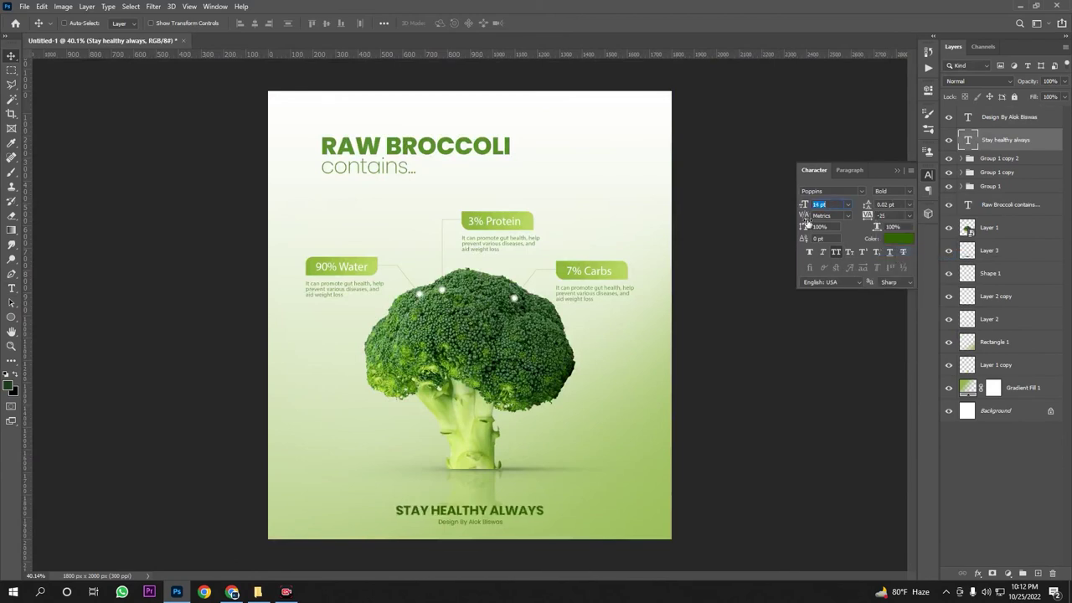
Recolor the tagline with a green based on the broccoli, adjusted to #276a0c
{"action": "left_click", "coordinate": [898, 239]}
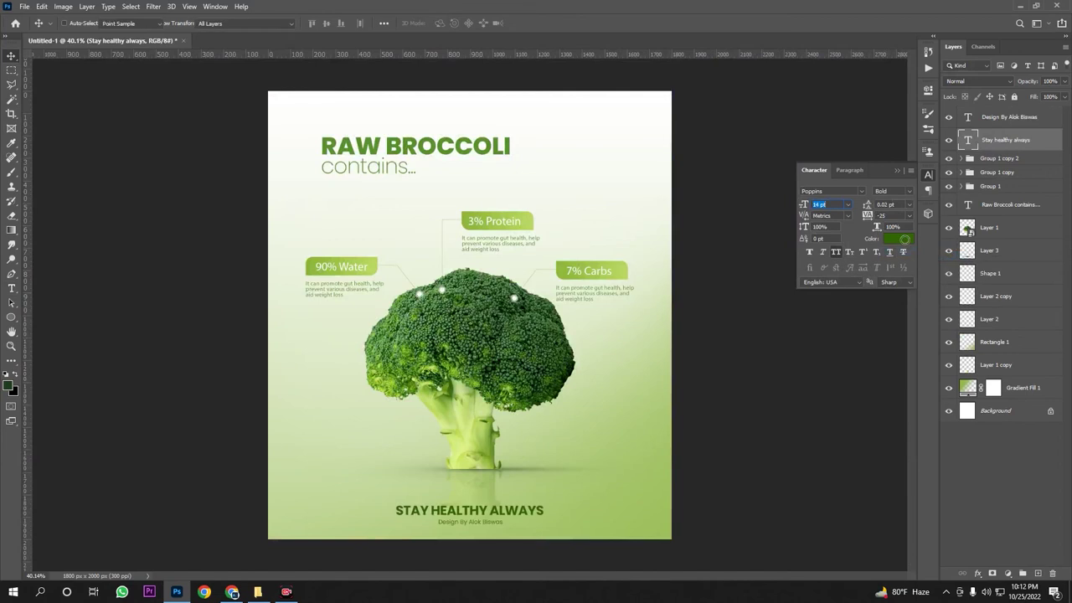
{"action": "left_click", "coordinate": [514, 388]}
{"action": "left_click", "coordinate": [526, 395]}
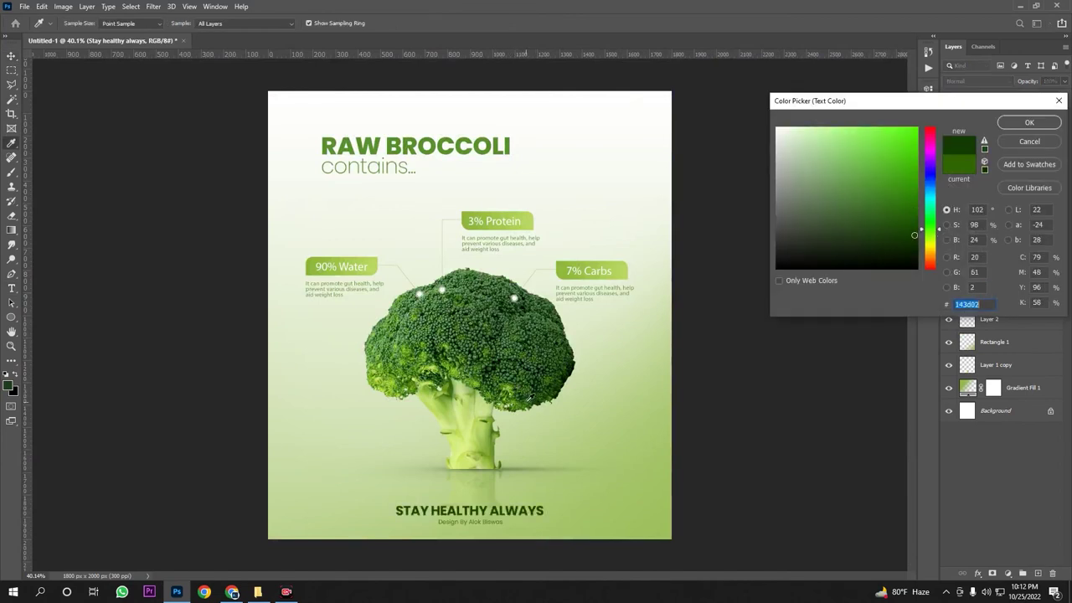
{"action": "left_click", "coordinate": [529, 395]}
{"action": "left_click", "coordinate": [531, 399]}
{"action": "mouse_move", "coordinate": [862, 237]}
{"action": "left_mouse_down"}
{"action": "mouse_move", "coordinate": [880, 211]}
{"action": "mouse_move", "coordinate": [914, 205]}
{"action": "mouse_move", "coordinate": [901, 210]}
{"action": "left_mouse_up"}
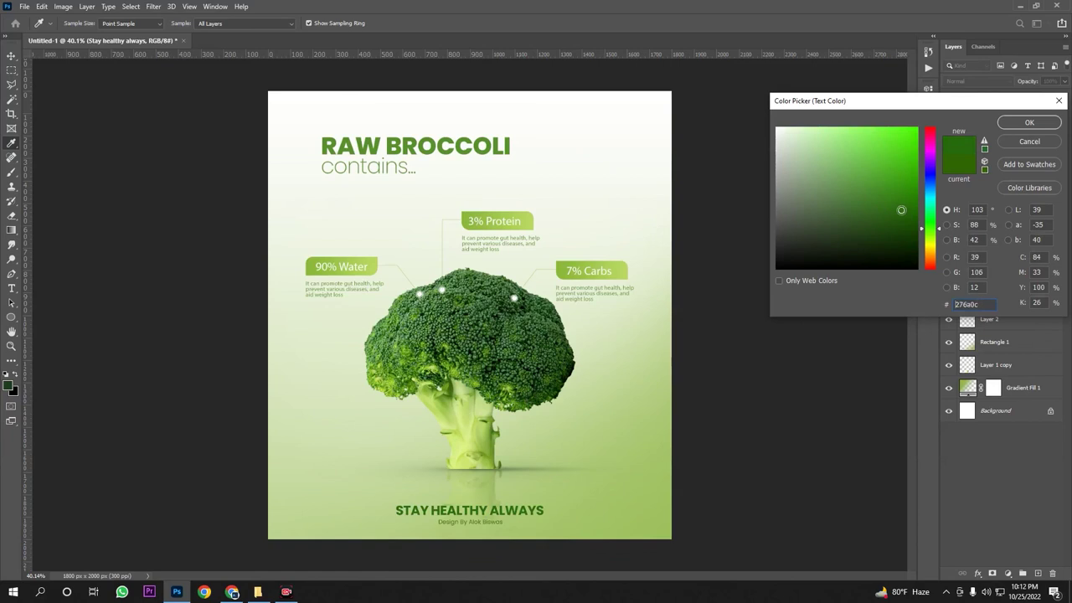
{"action": "left_click", "coordinate": [1045, 127]}
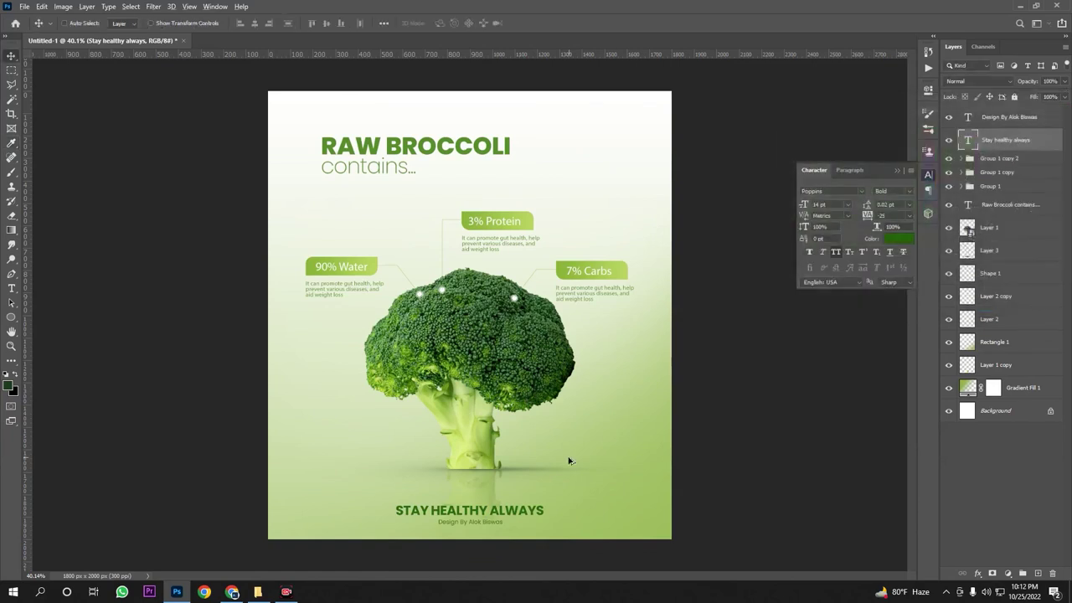
Center the tagline and the credit line together horizontally on the poster and clear the selection
{"action": "key", "text": "ctrl+minus"}
{"action": "scroll", "coordinate": [557, 469], "scroll_direction": "up", "scroll_amount": 3}
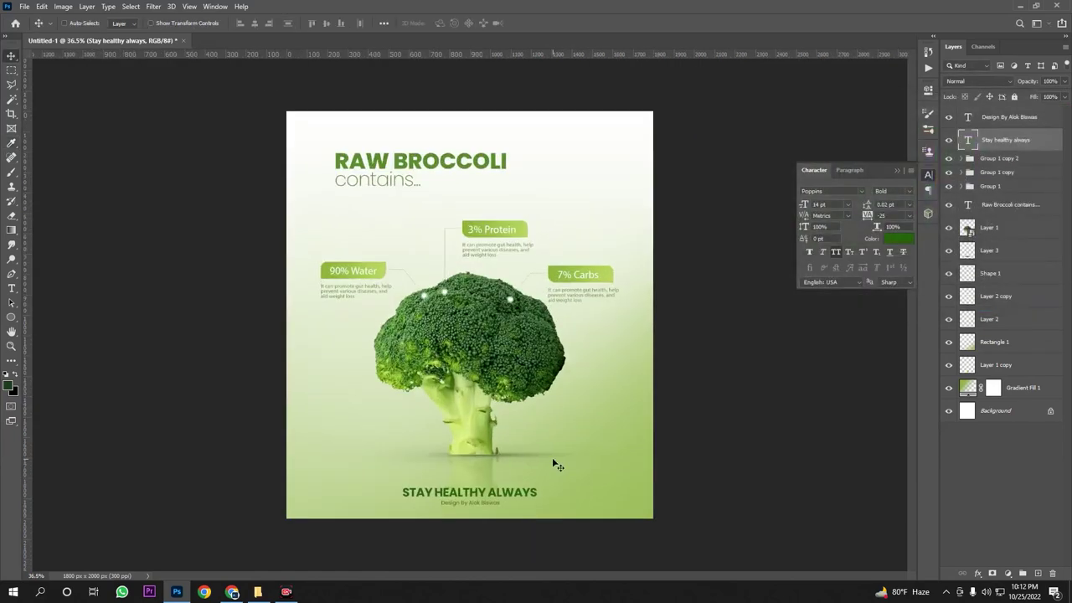
{"action": "left_click", "coordinate": [1005, 118], "text": "shift"}
{"action": "key", "text": "ctrl+a"}
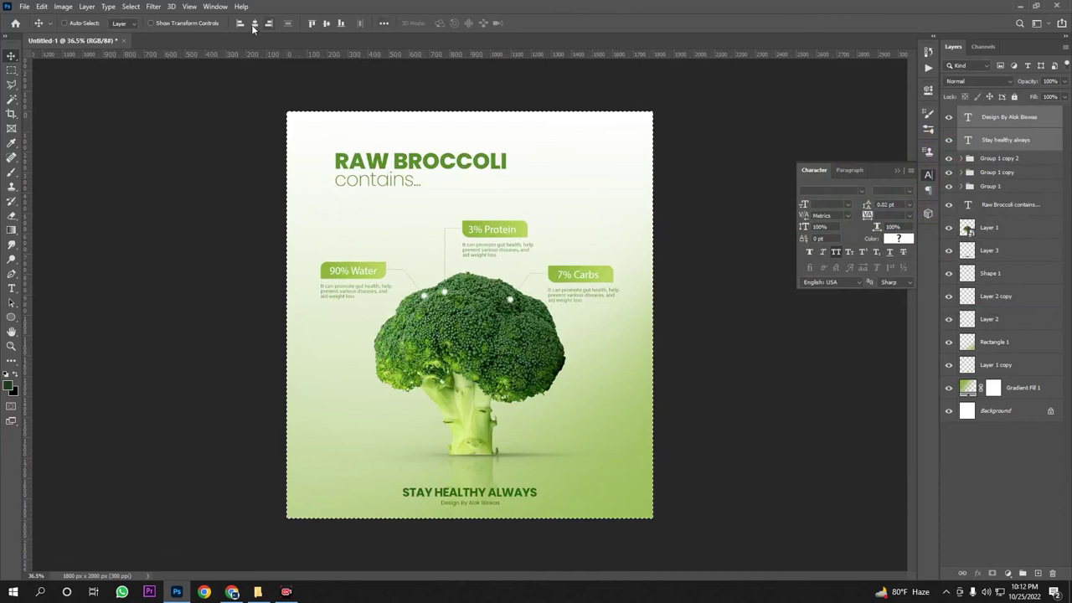
{"action": "left_click", "coordinate": [253, 26]}
{"action": "key", "text": "ctrl+d"}
{"action": "left_click", "coordinate": [12, 71]}
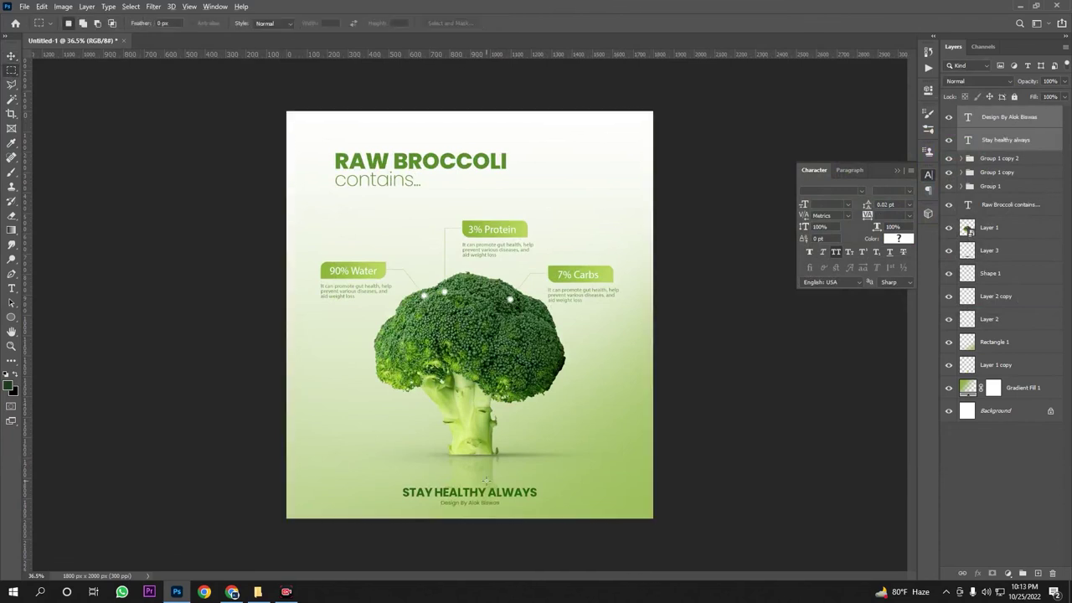
Set the designer credit line's font size to 7 pt
{"action": "scroll", "coordinate": [486, 480], "scroll_direction": "up", "scroll_amount": 3}
{"action": "left_click", "coordinate": [1023, 125]}
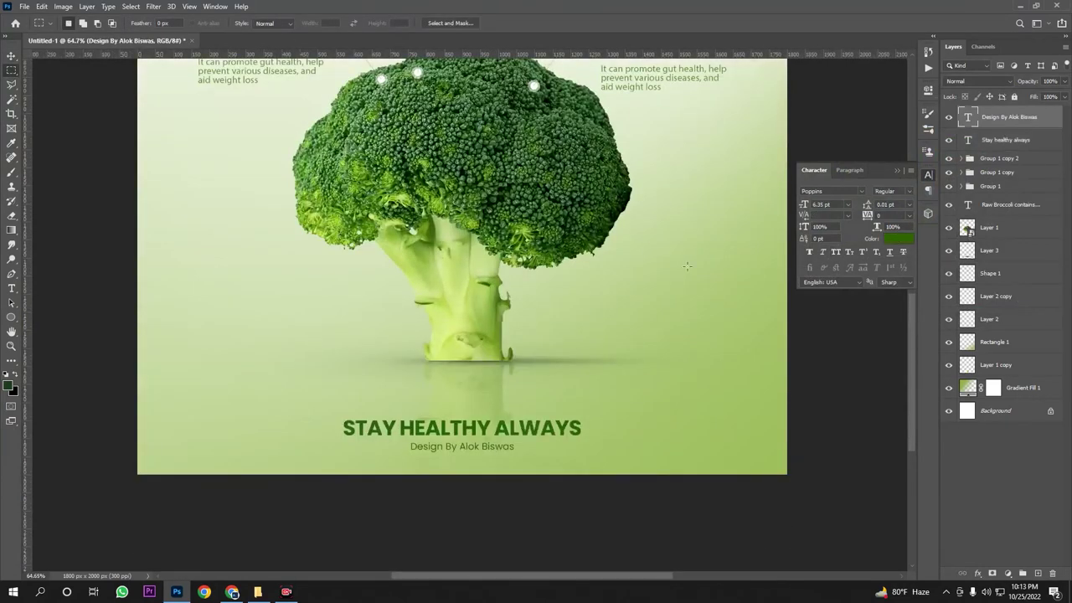
{"action": "type", "text": "7"}
{"action": "key", "text": "Return"}
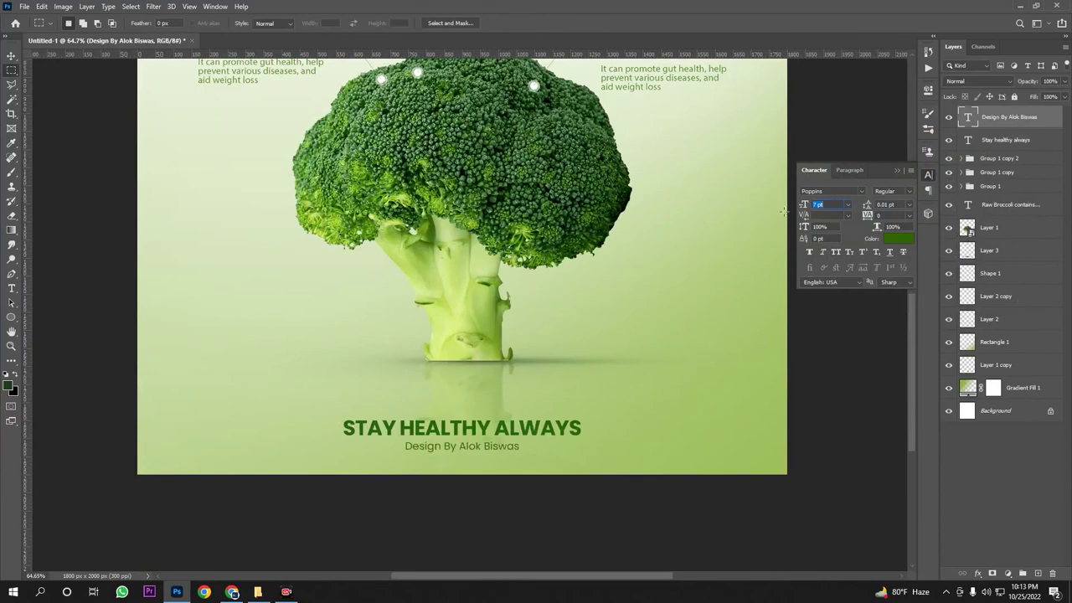
Nudge the "Stay healthy always" tagline slightly down, closer to the credit line
{"action": "left_click", "coordinate": [12, 55]}
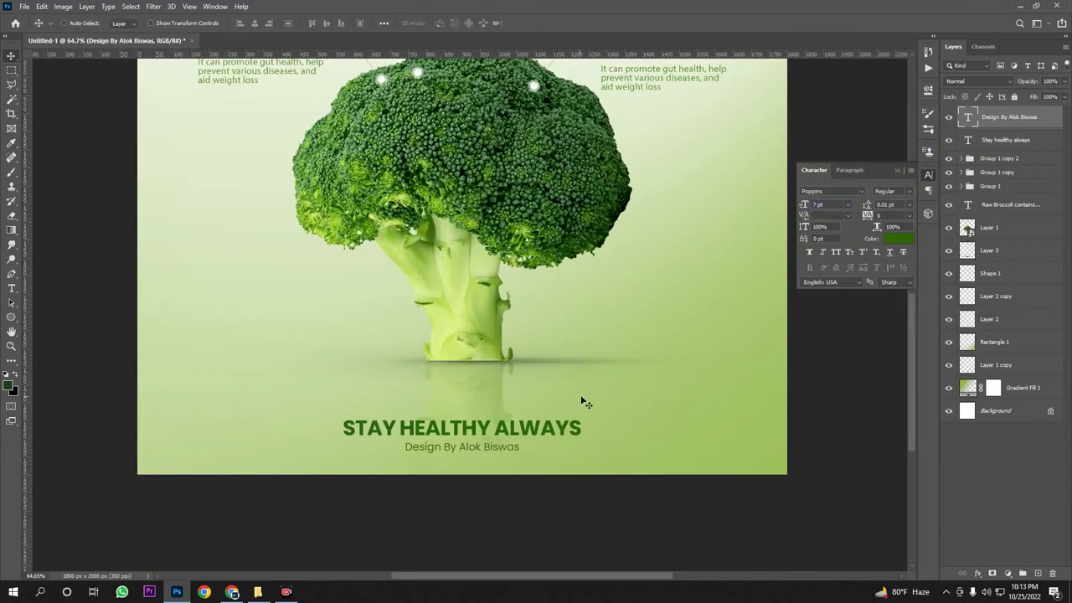
{"action": "left_click", "coordinate": [988, 141]}
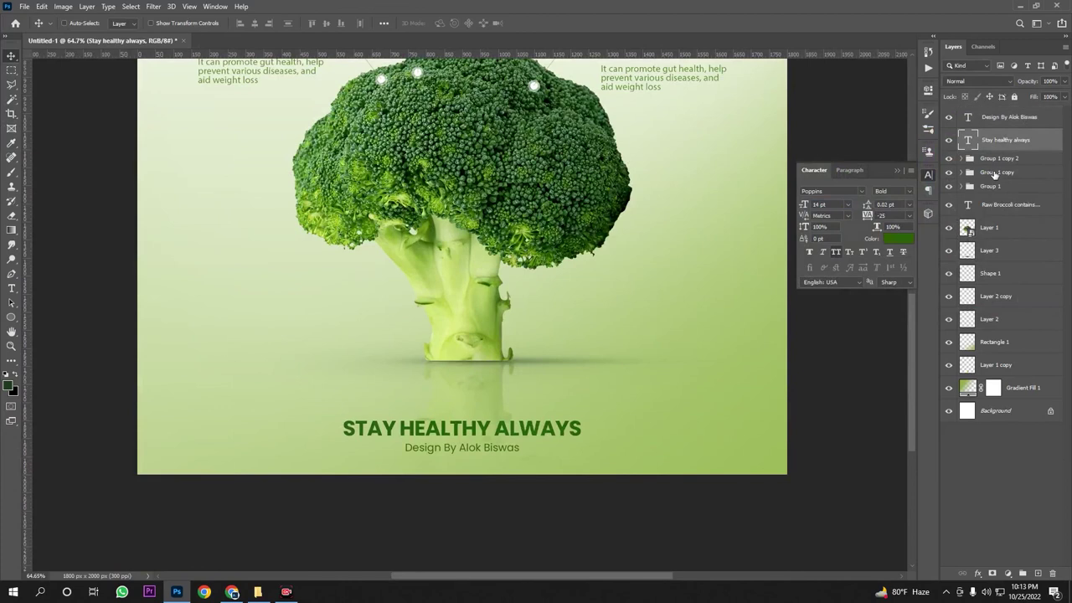
{"action": "key", "text": "Down"}
{"action": "key", "text": "Down"}
{"action": "key", "text": "Down"}
{"action": "key", "text": "Down"}
{"action": "key", "text": "Down"}
{"action": "key", "text": "Down"}
{"action": "key", "text": "Down"}
{"action": "key", "text": "Down"}
{"action": "key", "text": "Down"}
{"action": "key", "text": "Down"}
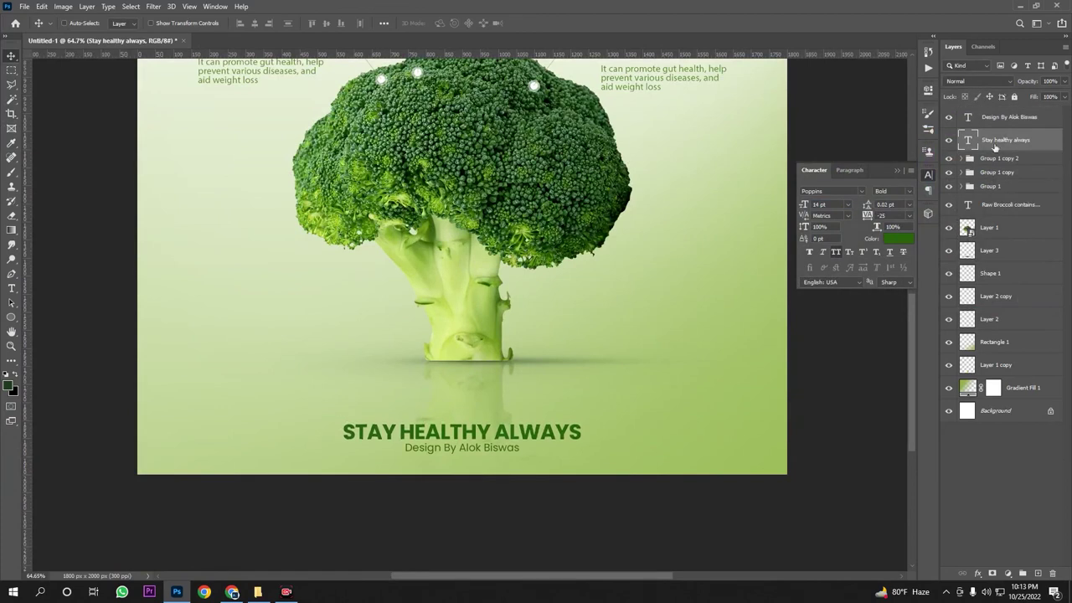
Nudge the designer credit line slightly down to restore the gap below the tagline, and clear the layer selection
{"action": "left_click", "coordinate": [1012, 121]}
{"action": "key", "text": "Down"}
{"action": "key", "text": "Down"}
{"action": "key", "text": "Down"}
{"action": "key", "text": "Down"}
{"action": "key", "text": "Down"}
{"action": "key", "text": "Down"}
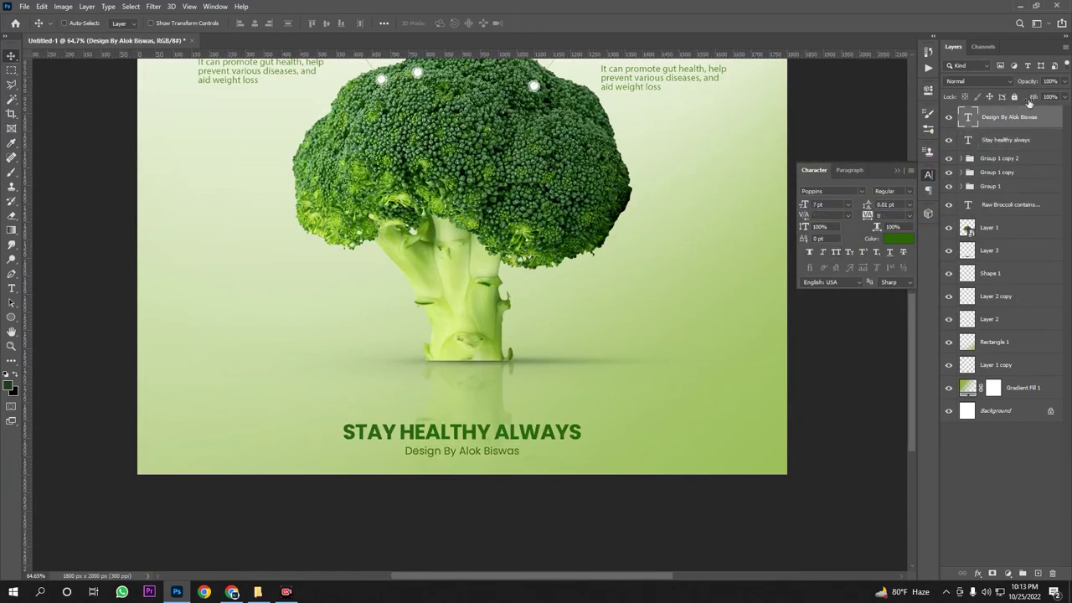
{"action": "left_click_drag", "start_coordinate": [1034, 83], "coordinate": [1014, 87]}
{"action": "key", "text": "Down"}
{"action": "left_click", "coordinate": [988, 514]}
Add a new layer on top of the stack and fill it with the merged poster using Apply Image
{"action": "key", "text": "ctrl+0"}
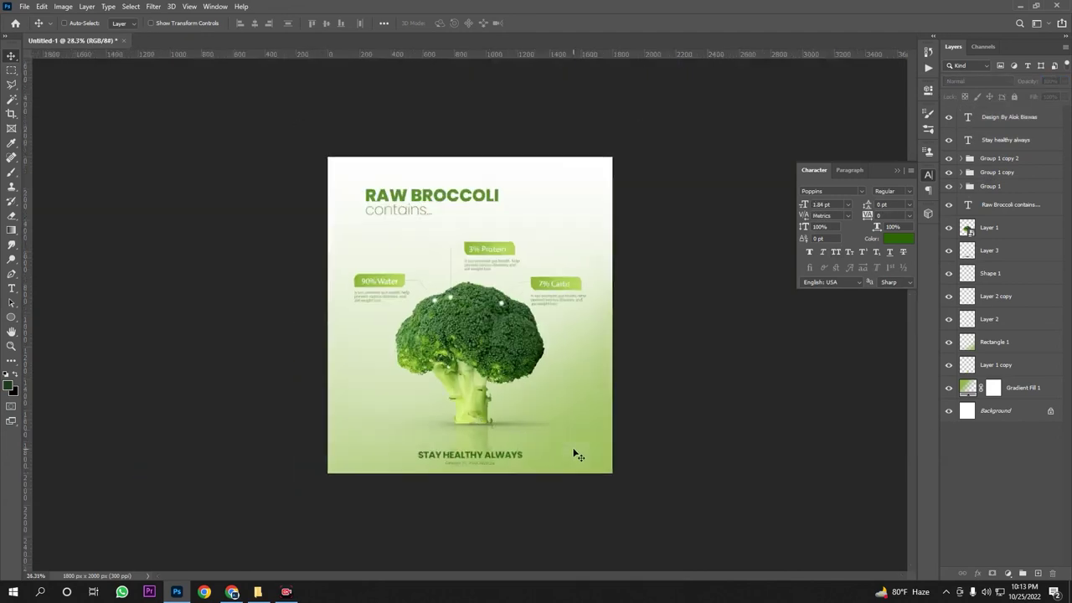
{"action": "scroll", "coordinate": [557, 436], "scroll_direction": "up", "scroll_amount": 2}
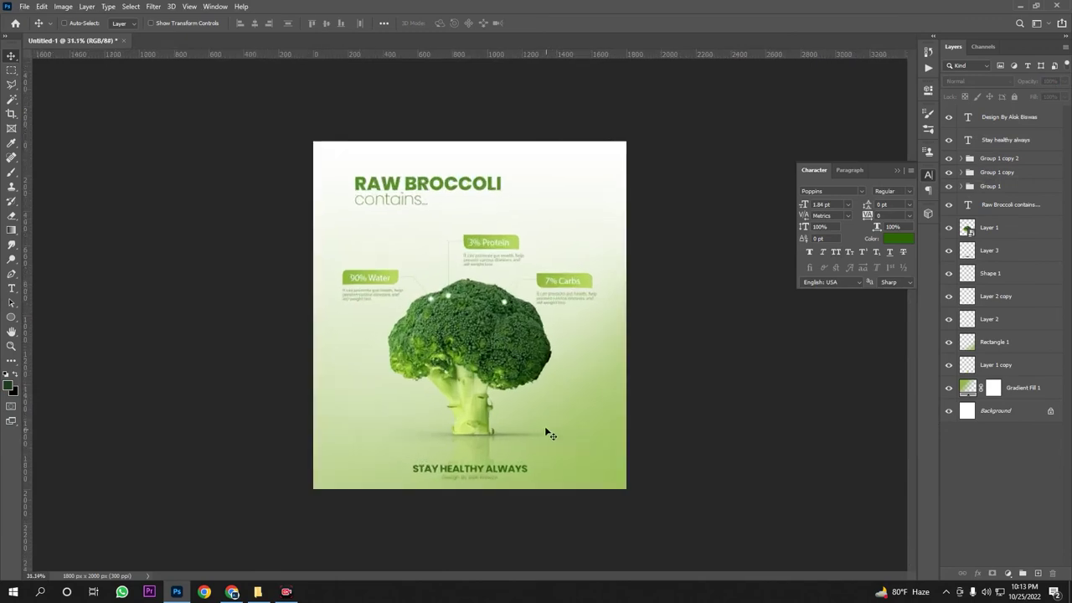
{"action": "left_click", "coordinate": [1038, 573]}
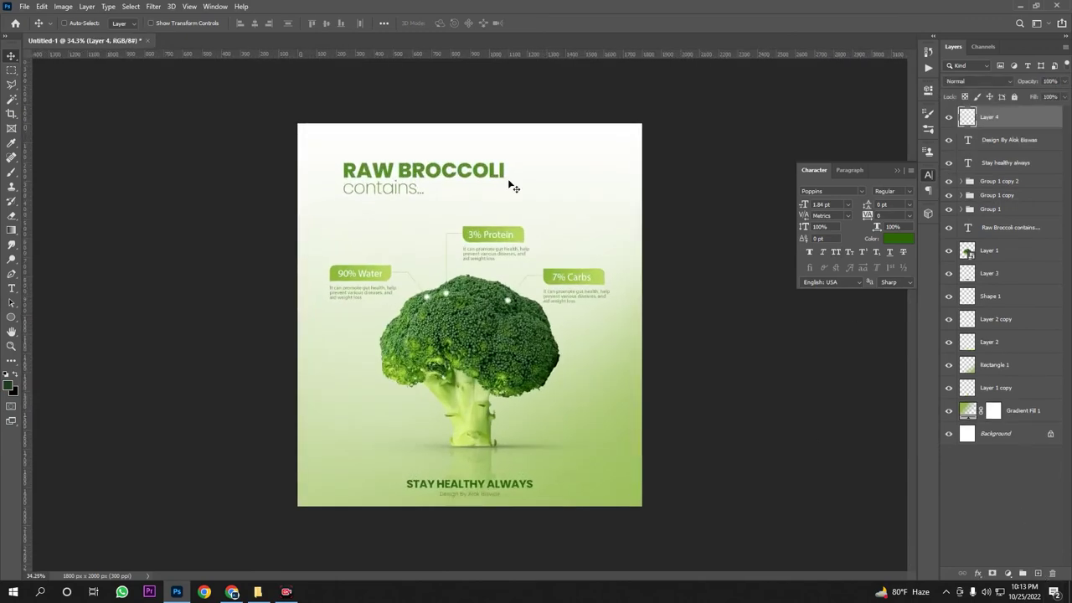
{"action": "left_click", "coordinate": [67, 7]}
{"action": "left_click", "coordinate": [82, 170]}
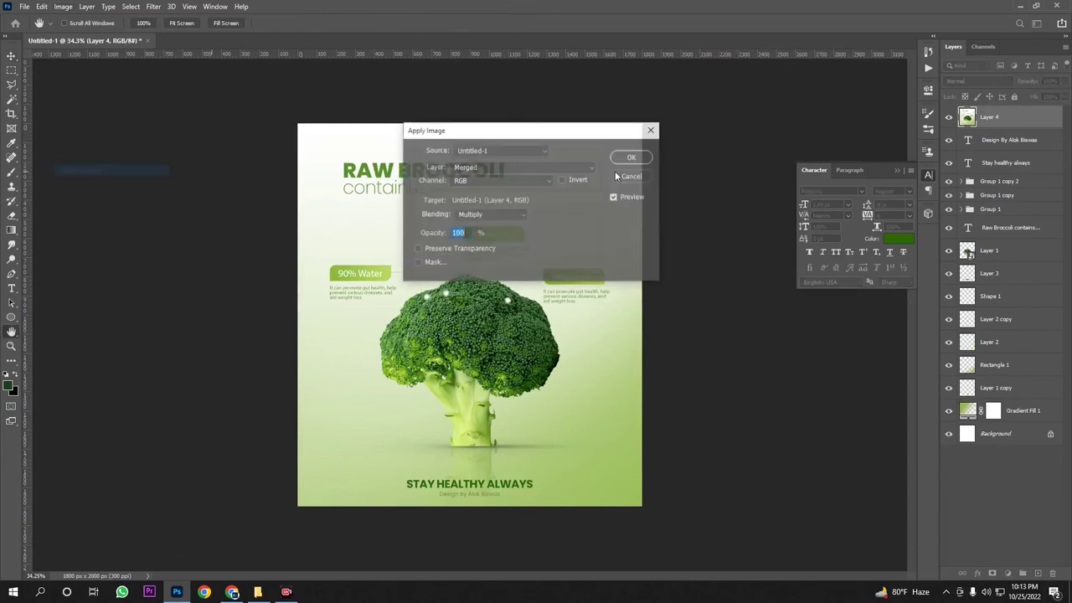
{"action": "left_click", "coordinate": [632, 151]}
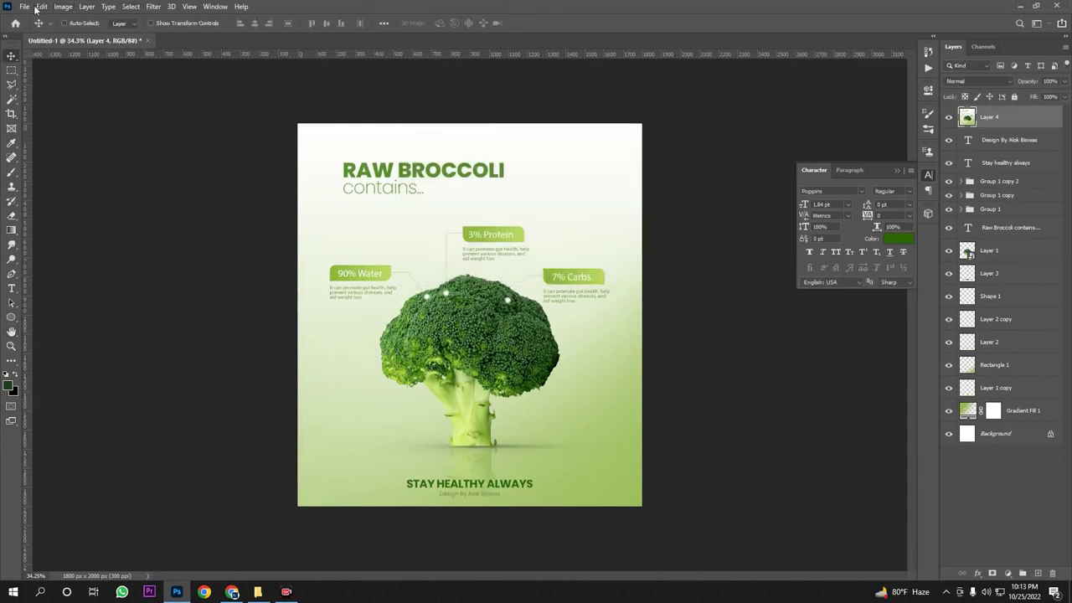
Start the Camera Raw Filter on the merged layer and set its temperature to -7
{"action": "left_click", "coordinate": [25, 6]}
{"action": "left_click", "coordinate": [154, 6]}
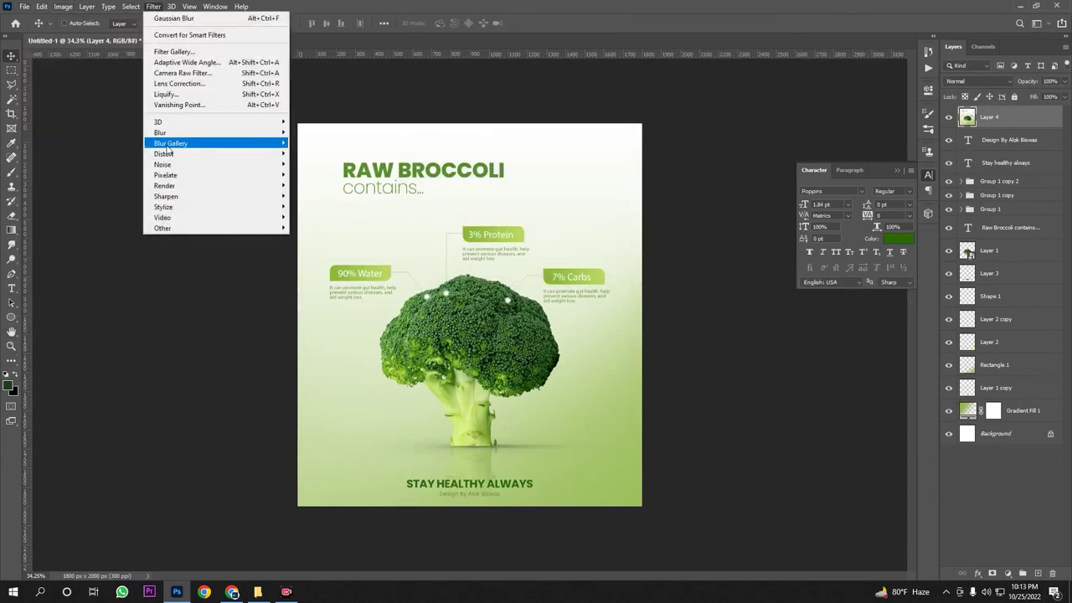
{"action": "left_click", "coordinate": [182, 73]}
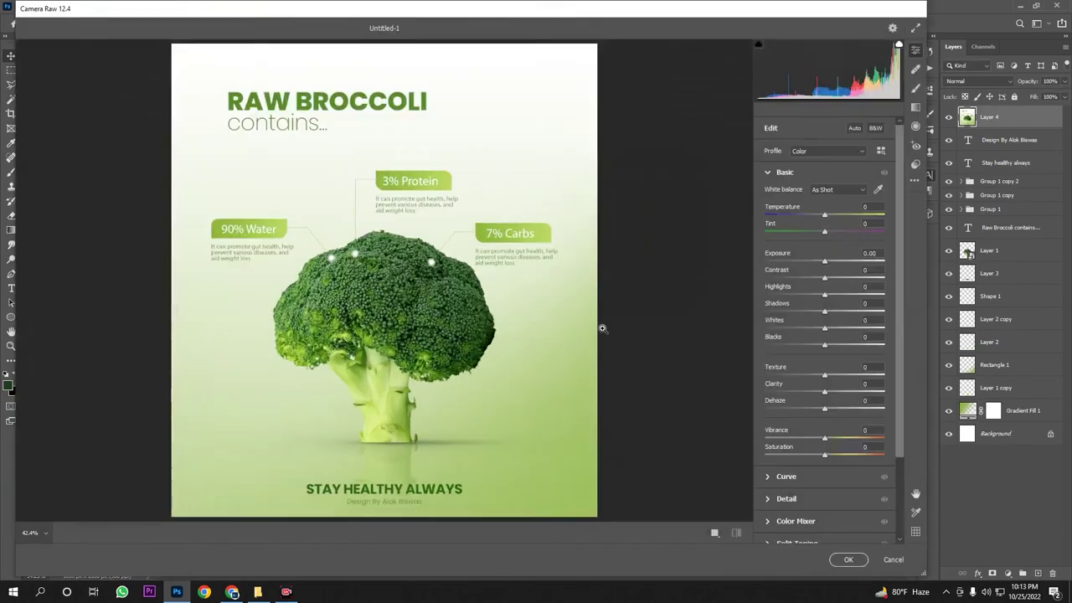
{"action": "left_click_drag", "start_coordinate": [825, 216], "coordinate": [821, 219]}
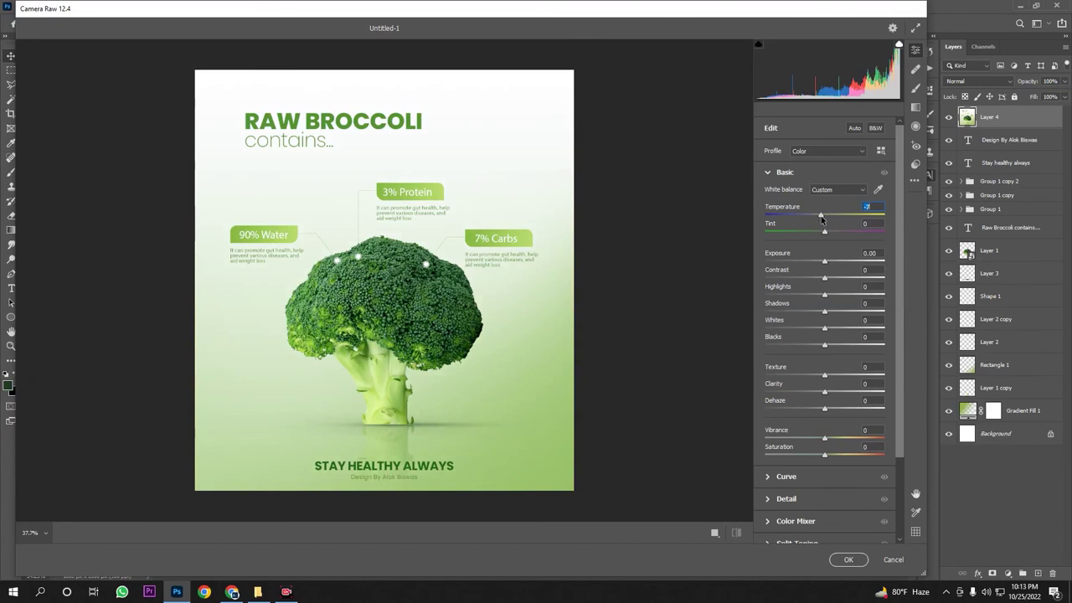
Set the Camera Raw exposure to -0.05
{"action": "left_click_drag", "start_coordinate": [825, 262], "coordinate": [828, 265]}
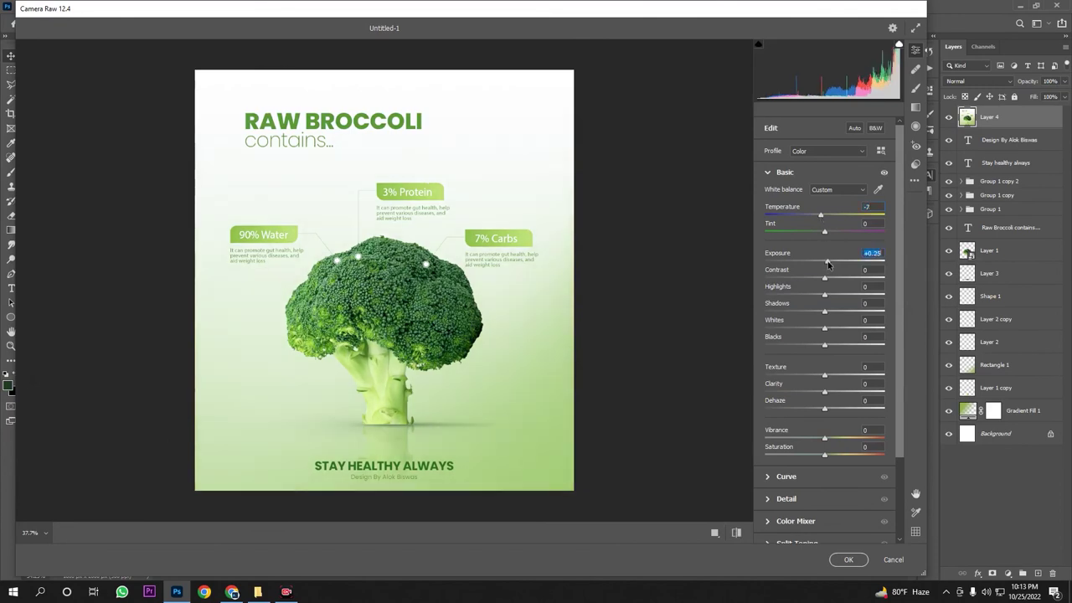
{"action": "key", "text": "Down"}
{"action": "key", "text": "Down"}
{"action": "key", "text": "Down"}
{"action": "key", "text": "Down"}
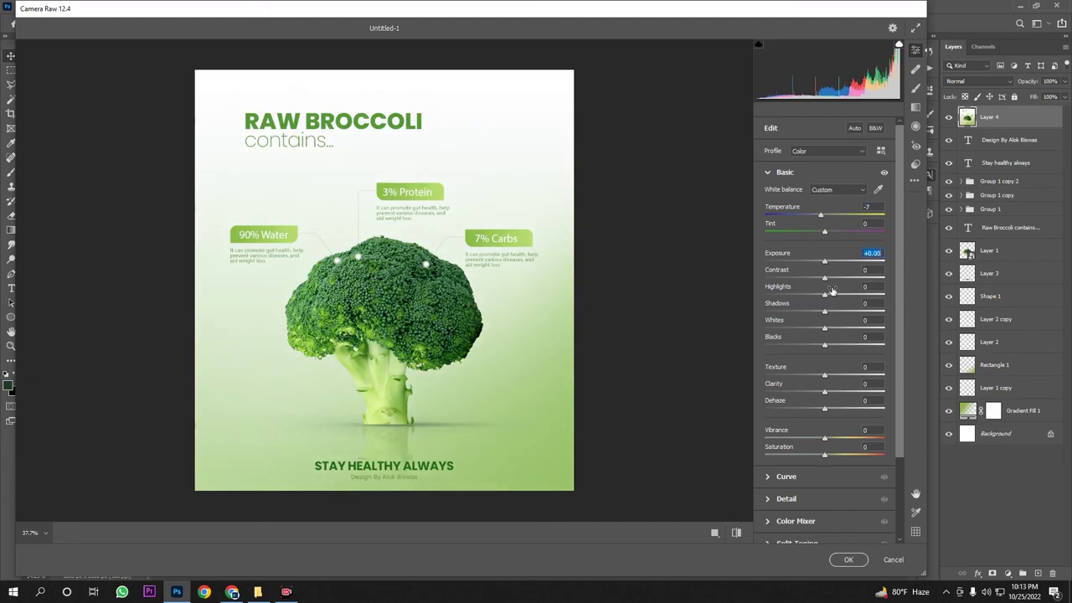
{"action": "key", "text": "Down"}
{"action": "key", "text": "Down"}
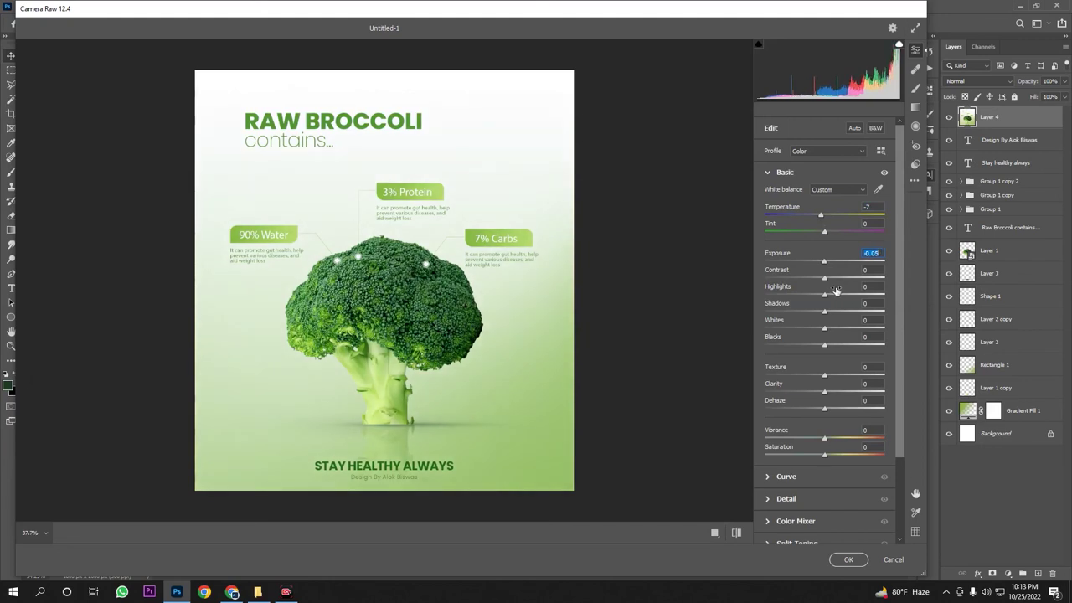
Set the Camera Raw contrast to +5
{"action": "key", "text": "Up"}
{"action": "key", "text": "Up"}
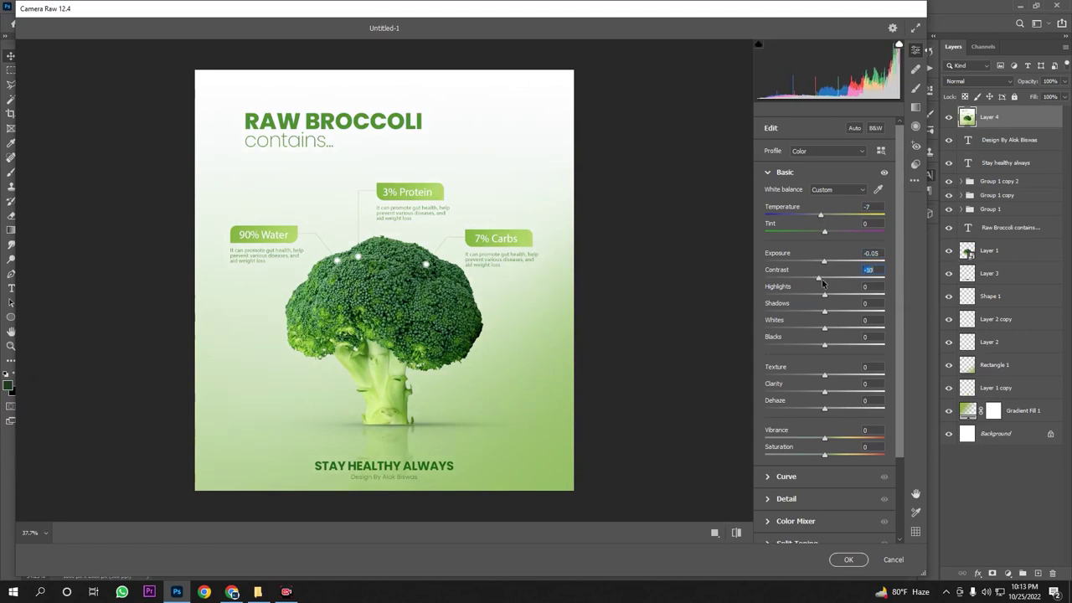
{"action": "key", "text": "Up"}
{"action": "key", "text": "Up"}
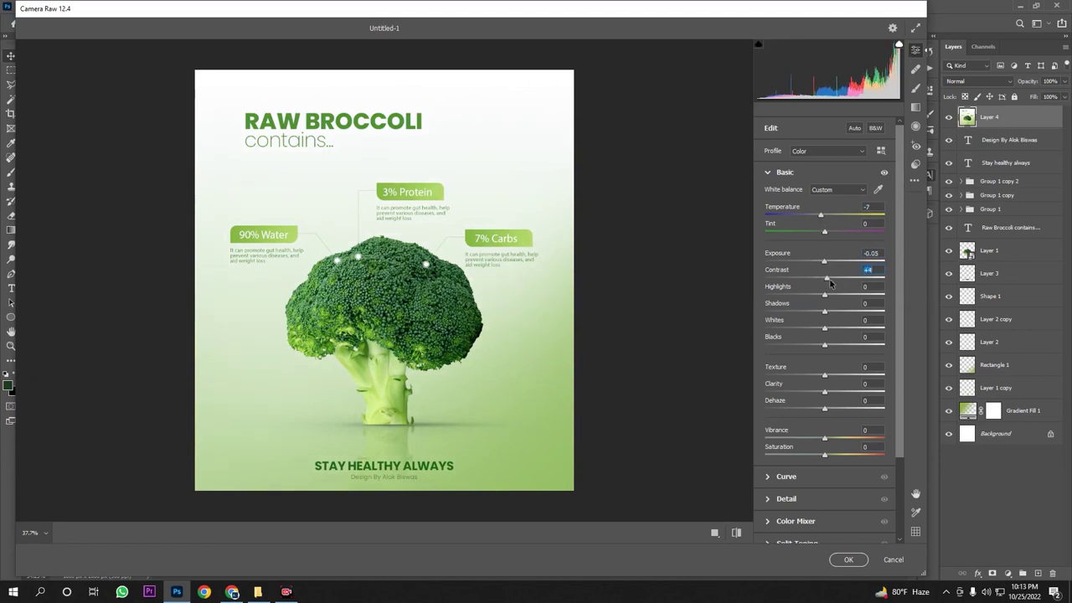
{"action": "key", "text": "Up"}
Raise the highlights to +7 and the whites to +3
{"action": "key", "text": "Tab"}
{"action": "key", "text": "Down"}
{"action": "key", "text": "Down"}
{"action": "key", "text": "Down"}
{"action": "key", "text": "Down"}
{"action": "key", "text": "Down"}
{"action": "left_click_drag", "start_coordinate": [822, 299], "coordinate": [827, 334]}
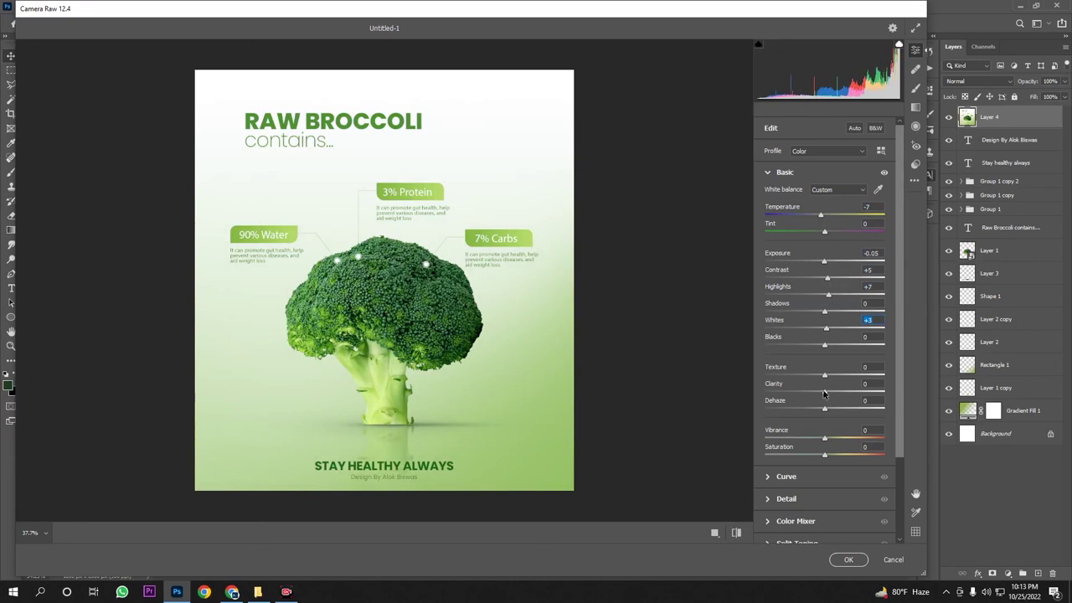
Set texture, clarity and vibrance to +7 each and saturation to +2
{"action": "left_click_drag", "start_coordinate": [825, 391], "coordinate": [828, 376]}
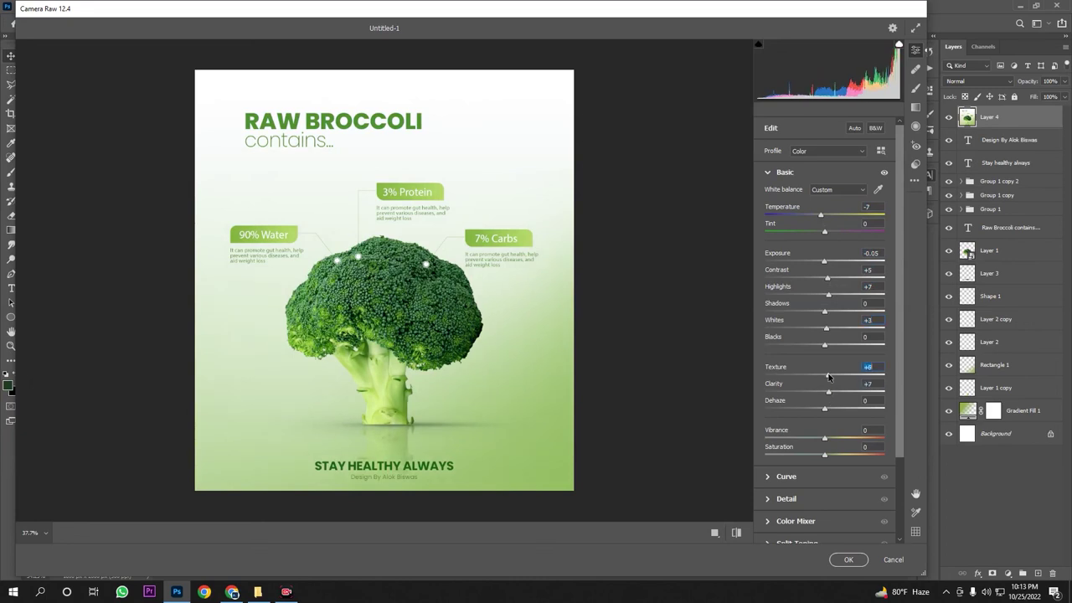
{"action": "mouse_move", "coordinate": [825, 438]}
{"action": "left_mouse_down"}
{"action": "mouse_move", "coordinate": [836, 440]}
{"action": "mouse_move", "coordinate": [828, 459]}
{"action": "left_mouse_up"}
Set the Camera Raw sharpening to 6 and apply the filter to the merged layer
{"action": "left_click", "coordinate": [804, 501]}
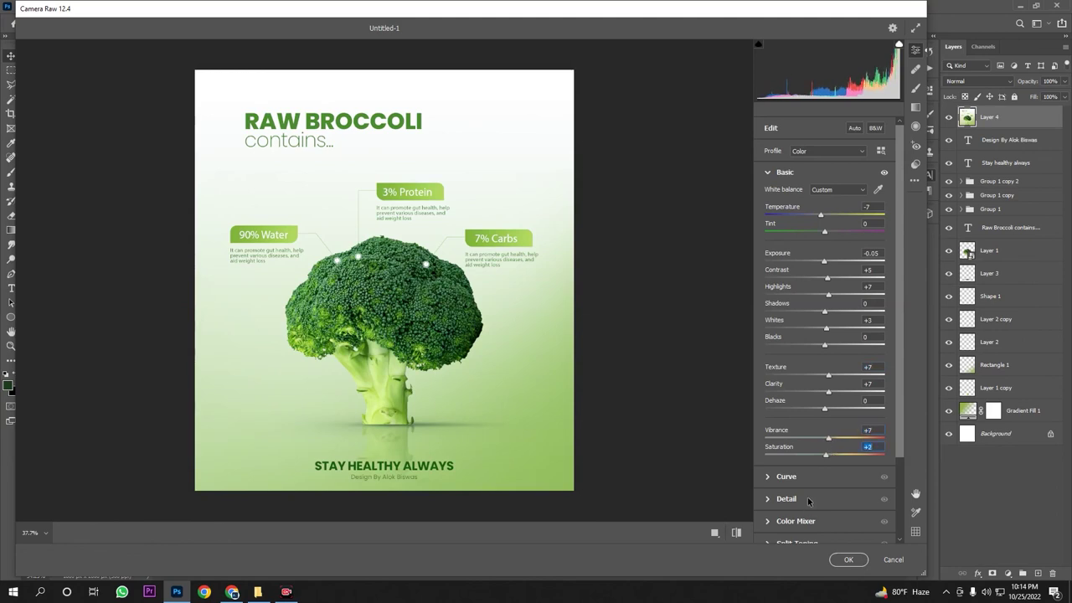
{"action": "left_click_drag", "start_coordinate": [765, 246], "coordinate": [771, 247]}
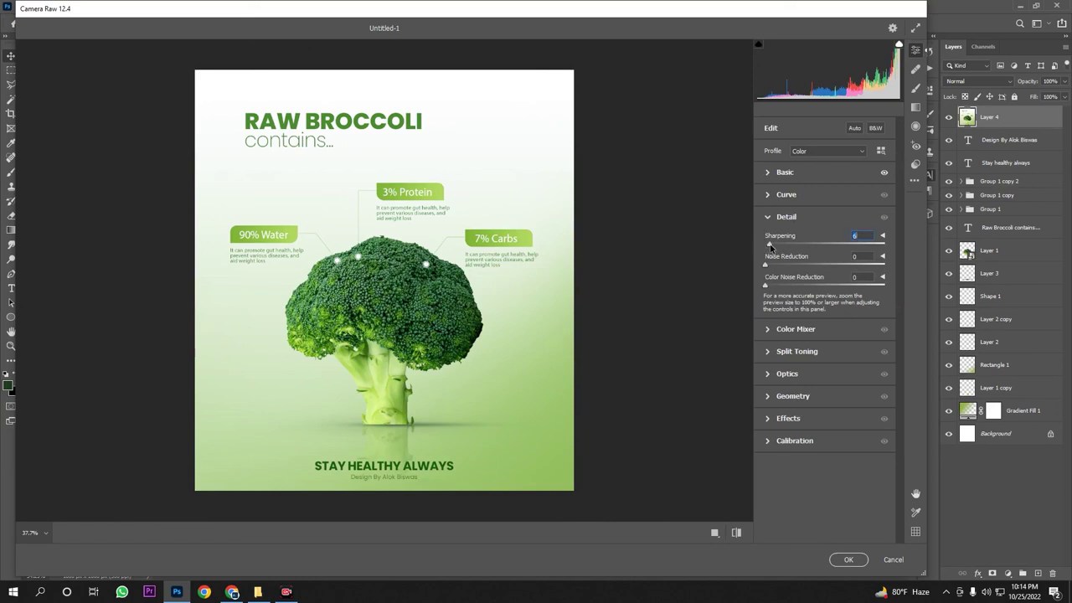
{"action": "scroll", "coordinate": [524, 268], "scroll_direction": "down", "scroll_amount": 3}
{"action": "scroll", "coordinate": [510, 290], "scroll_direction": "up", "scroll_amount": 1}
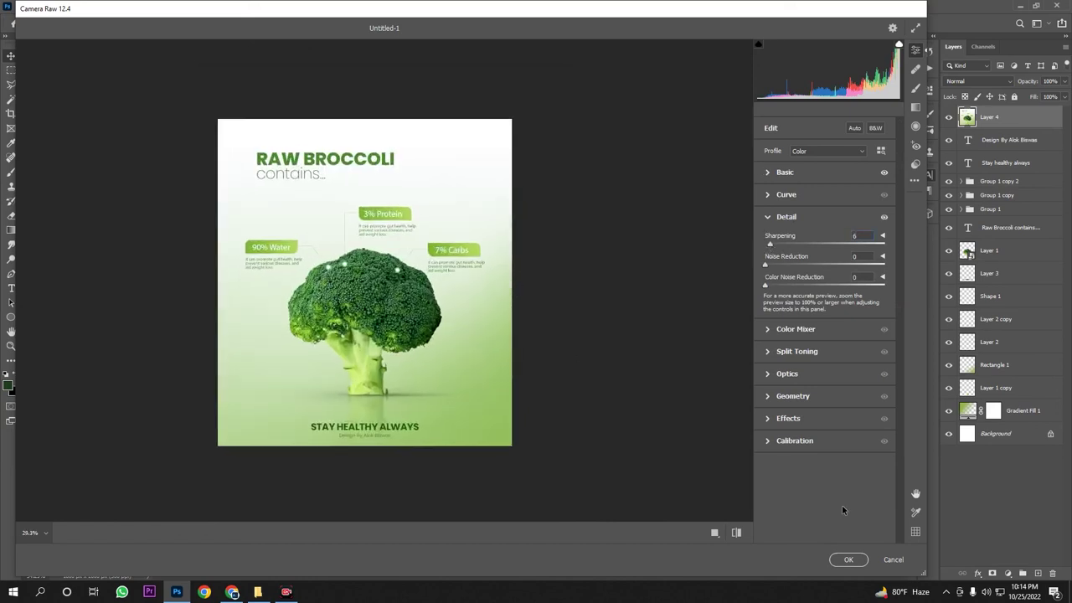
{"action": "left_click", "coordinate": [849, 559]}
{"action": "scroll", "coordinate": [567, 354], "scroll_direction": "down", "scroll_amount": 1}
{"action": "scroll", "coordinate": [566, 362], "scroll_direction": "up", "scroll_amount": 1}
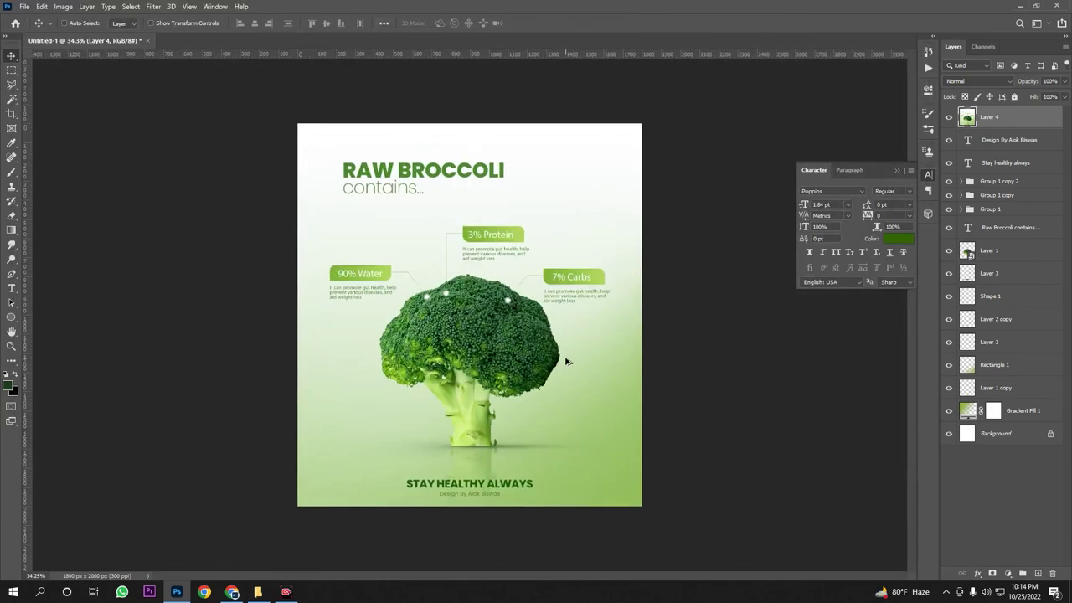
{"action": "scroll", "coordinate": [568, 362], "scroll_direction": "up", "scroll_amount": 1}
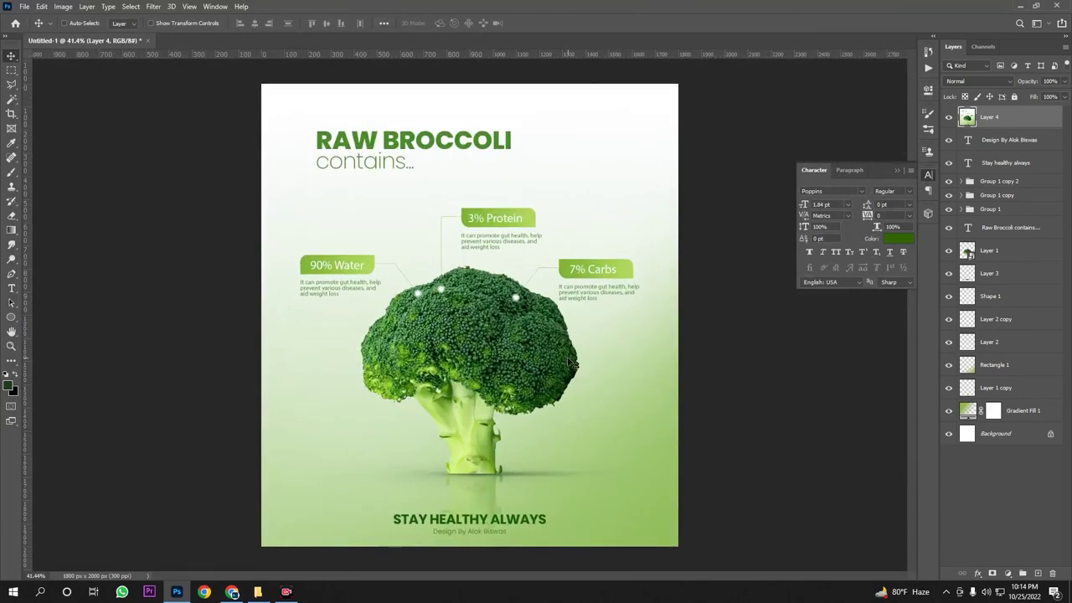